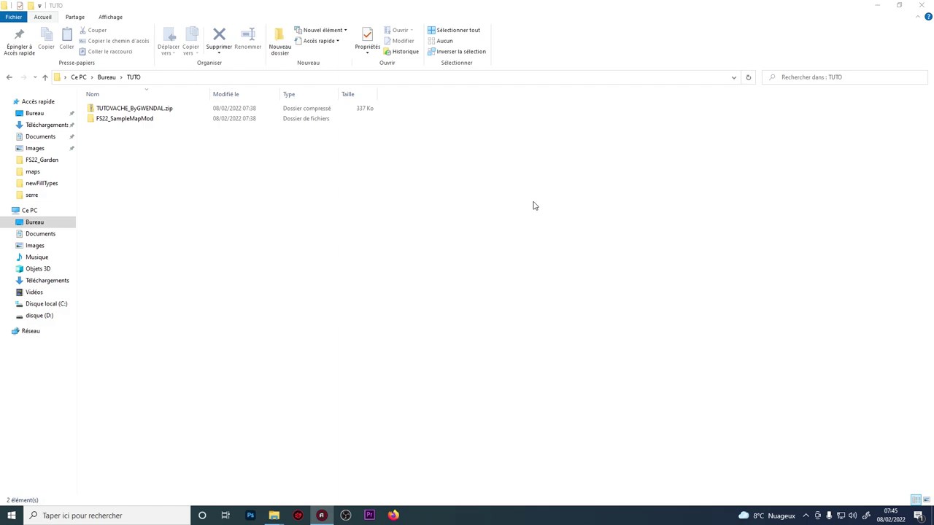
Step: Extract the TUTOVACHE zip archive into its own folder inside TUTO and delete the original archive
click(353, 109)
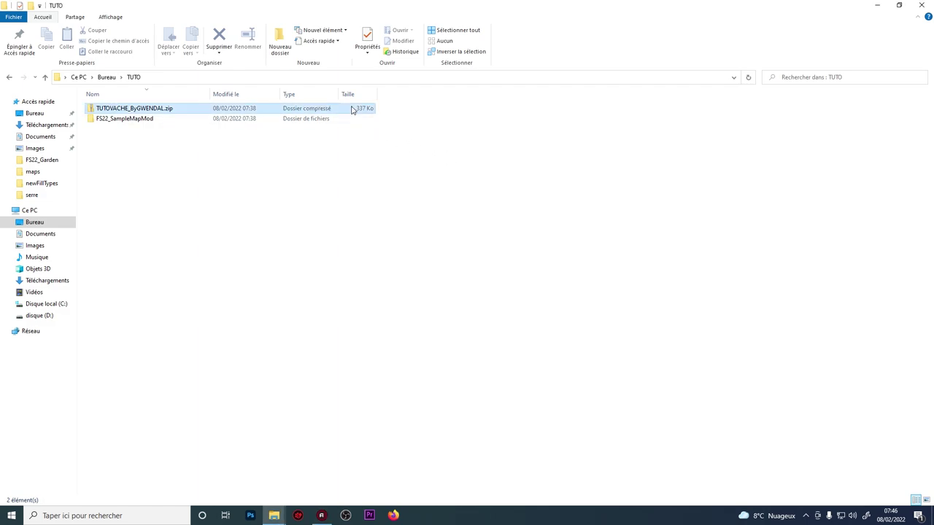
right_click(185, 111)
click(129, 150)
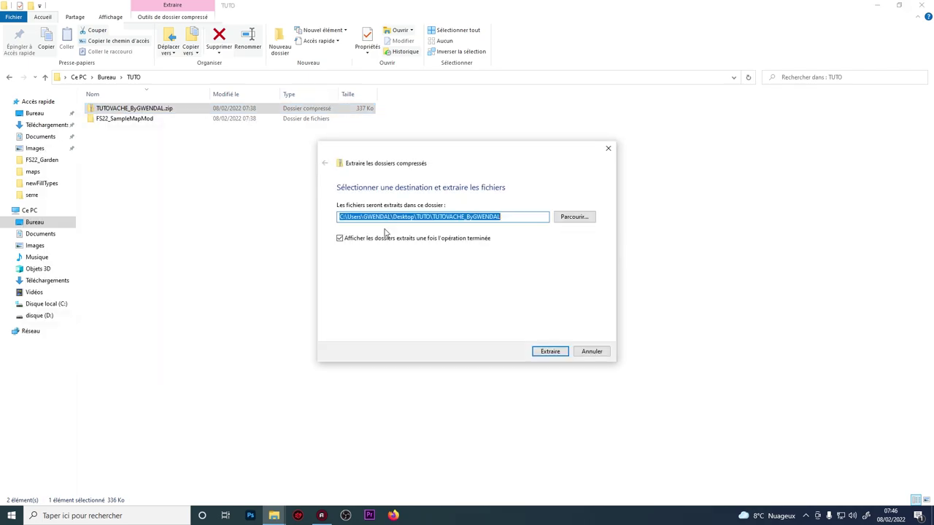
click(549, 352)
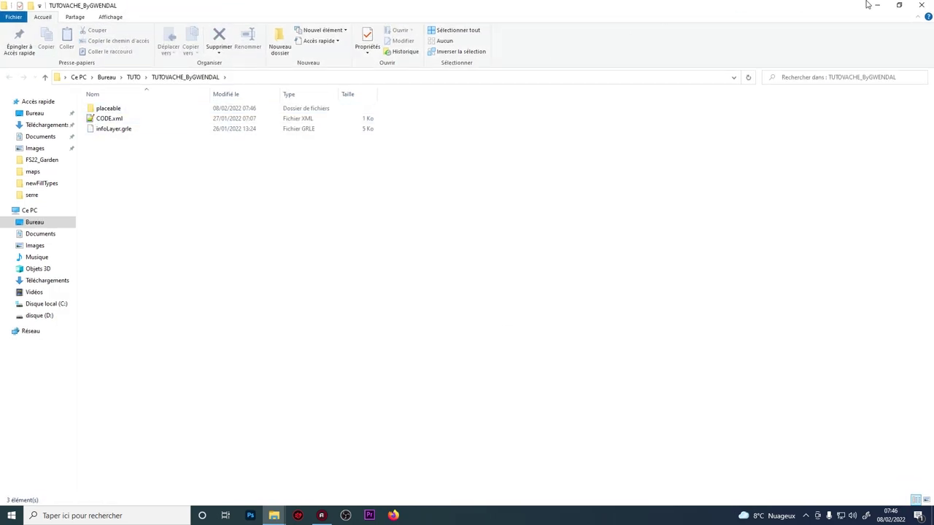
click(921, 5)
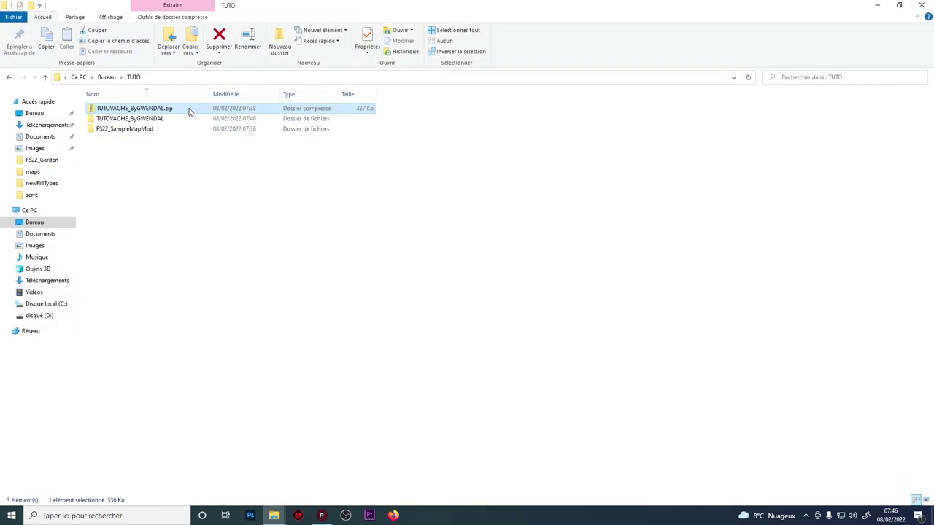
key(Delete)
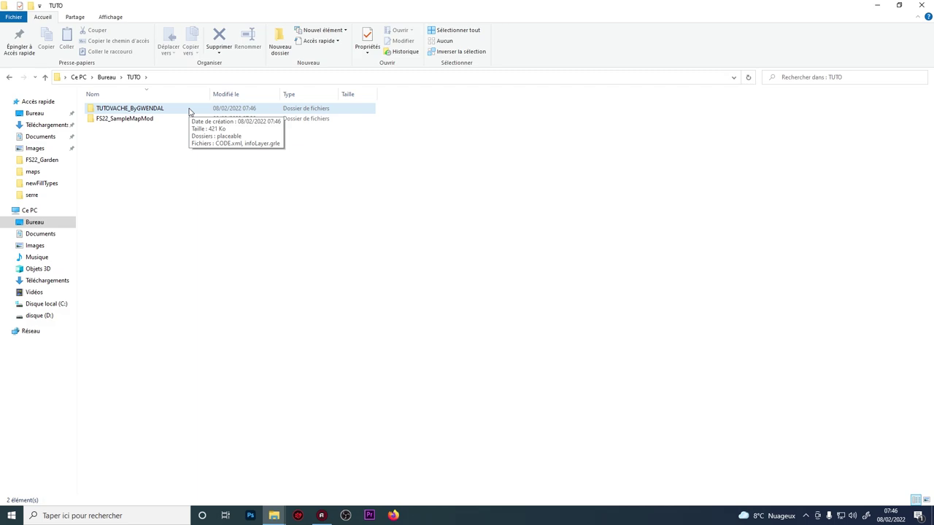
Step: Open CODE.xml from the extracted TUTOVACHE folder in Notepad++, then return to the folder
double_click(188, 110)
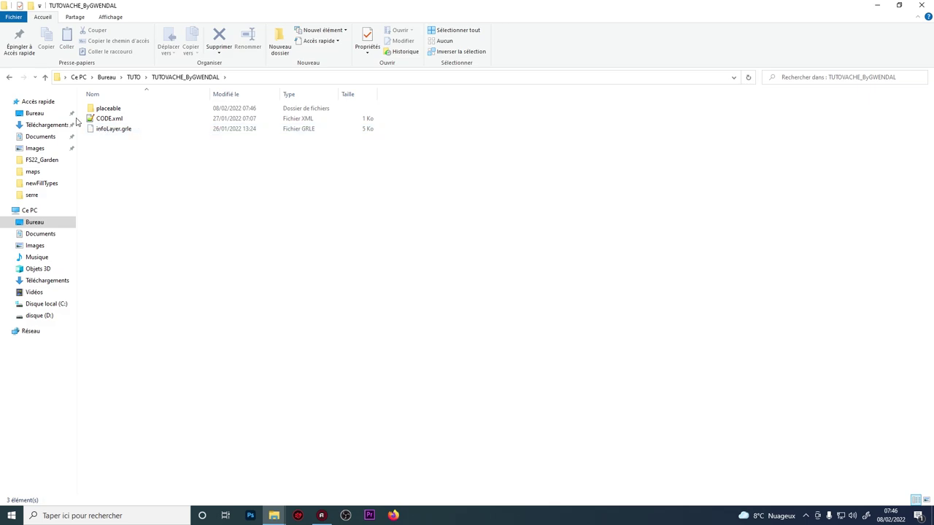
click(7, 76)
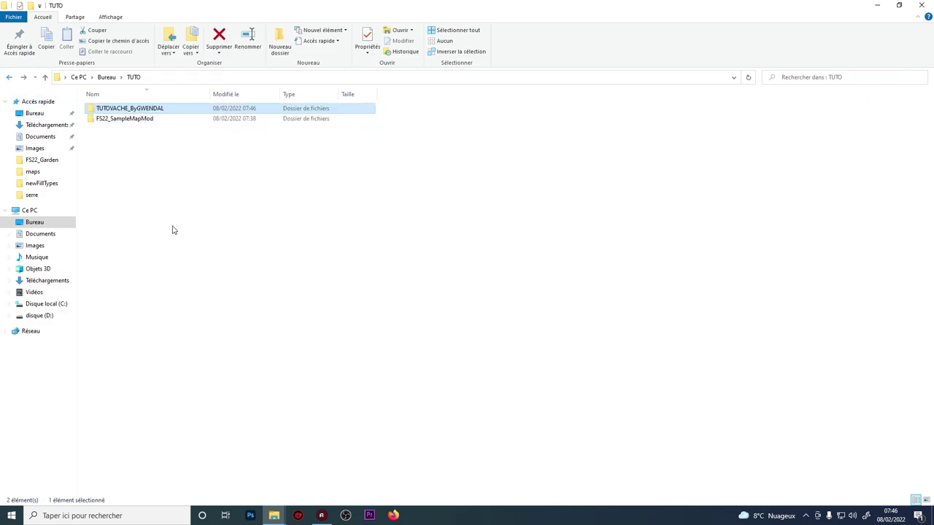
double_click(162, 110)
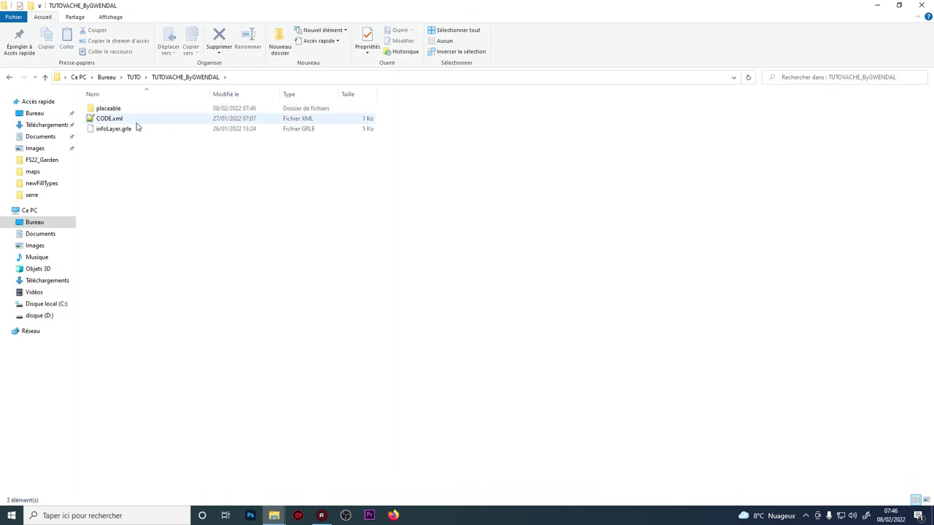
click(132, 123)
double_click(133, 124)
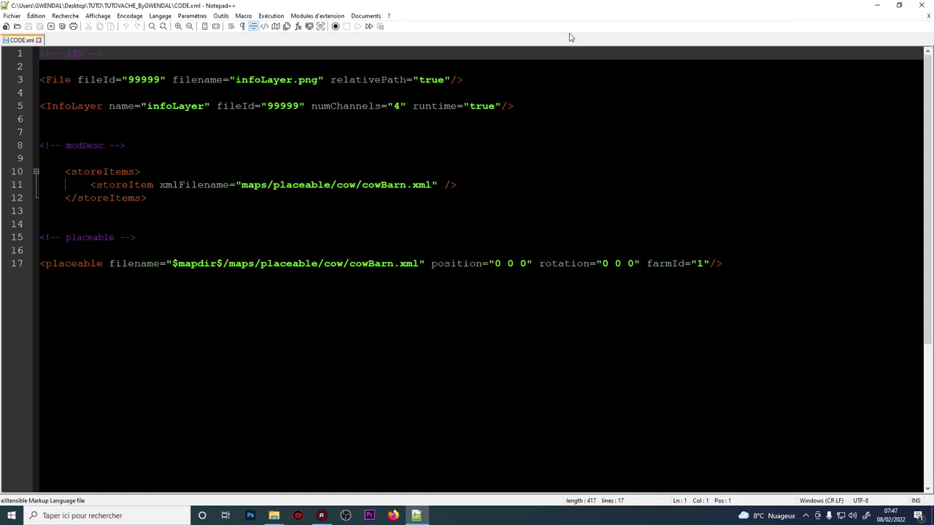
click(877, 5)
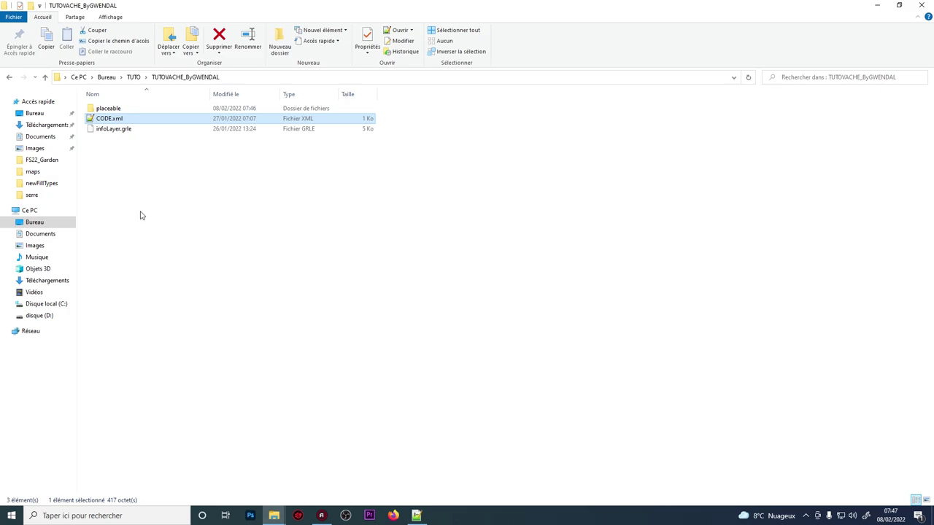
Step: Copy infoLayer.grle from the TUTOVACHE folder into the maps folder of FS22_SampleMapMod
click(113, 131)
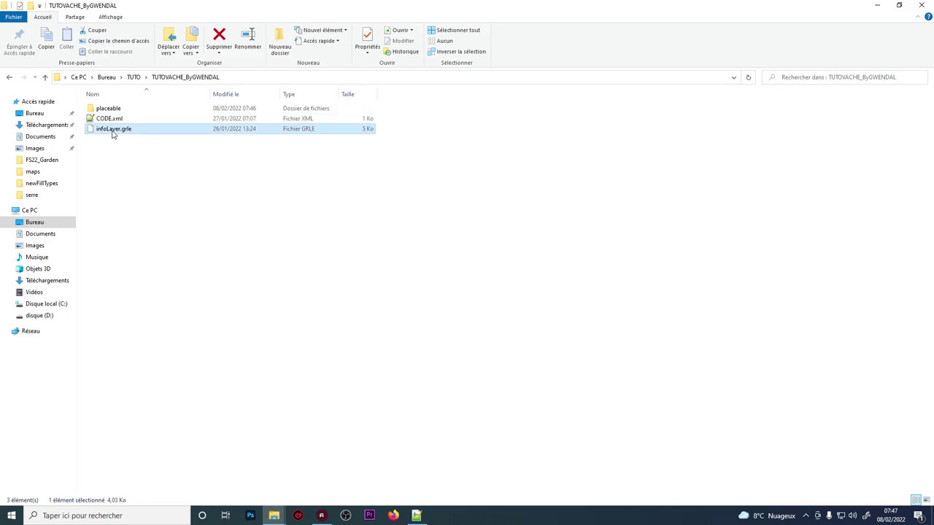
right_click(113, 134)
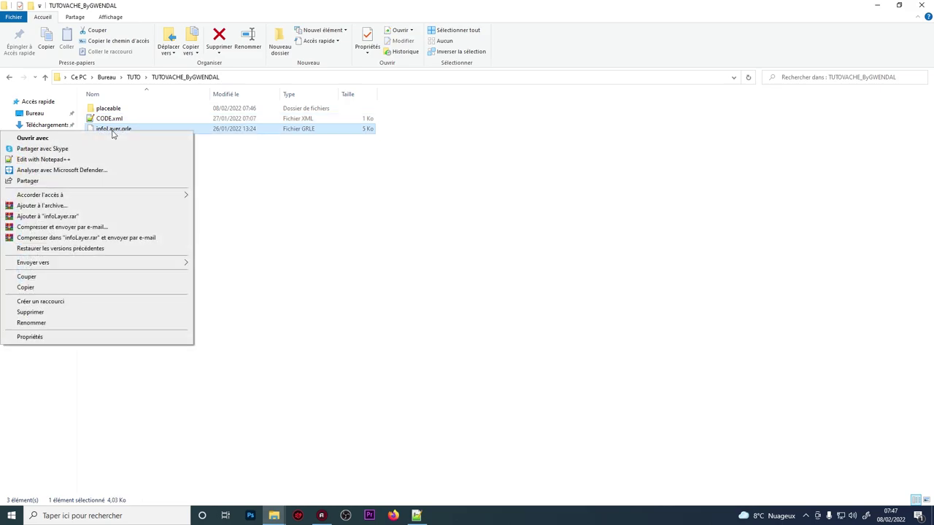
click(23, 286)
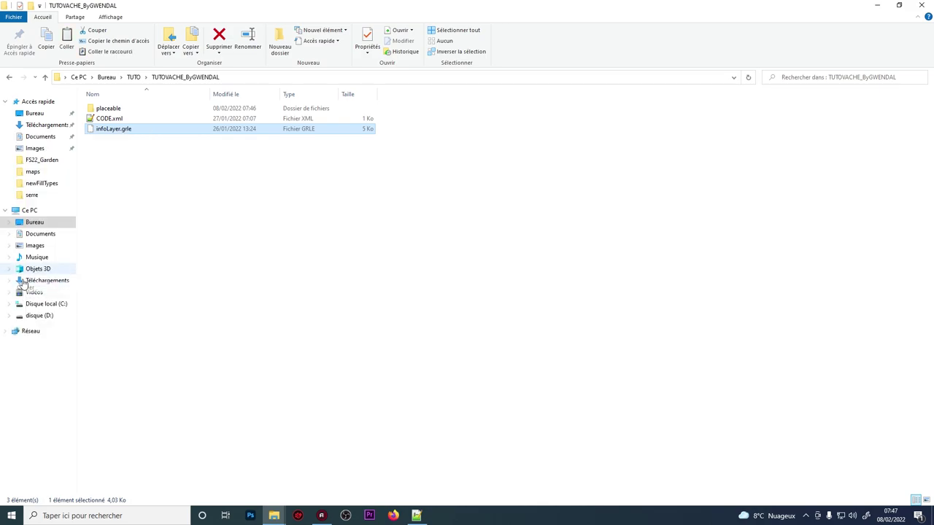
click(9, 77)
click(106, 121)
double_click(107, 122)
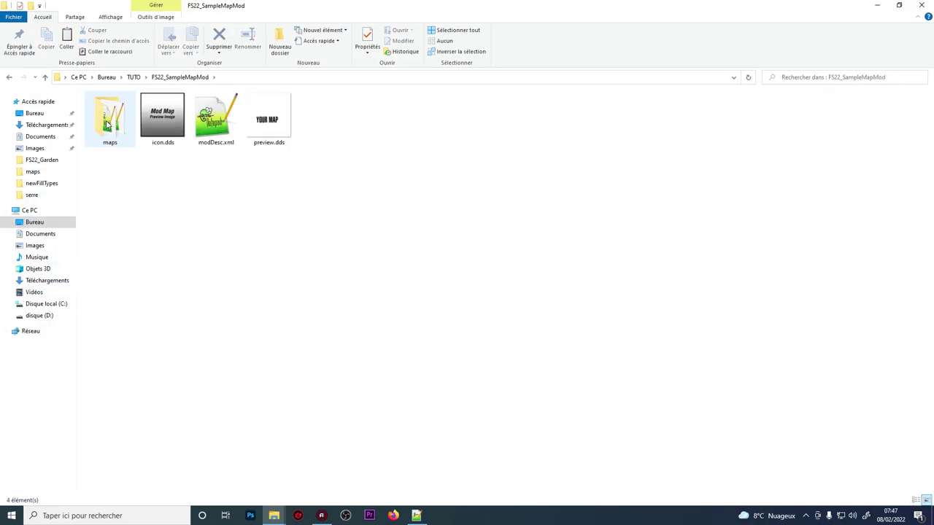
double_click(106, 124)
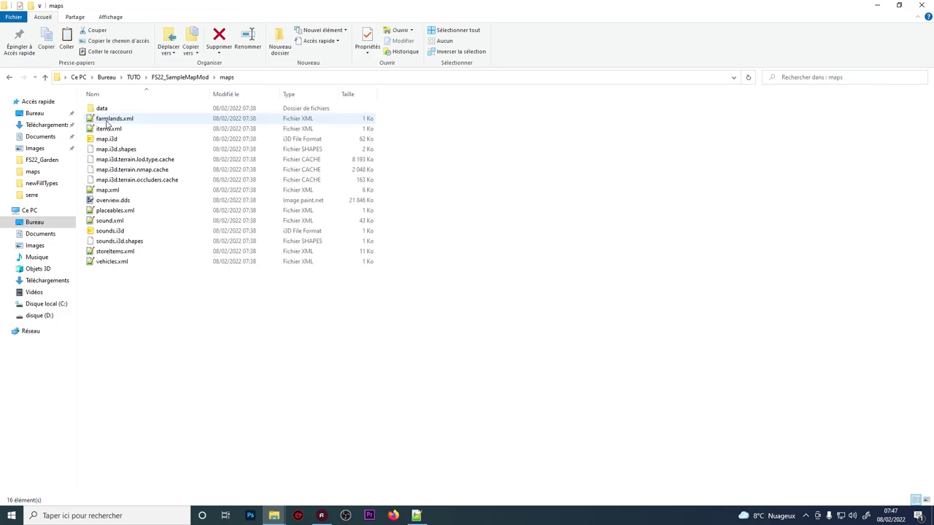
right_click(126, 307)
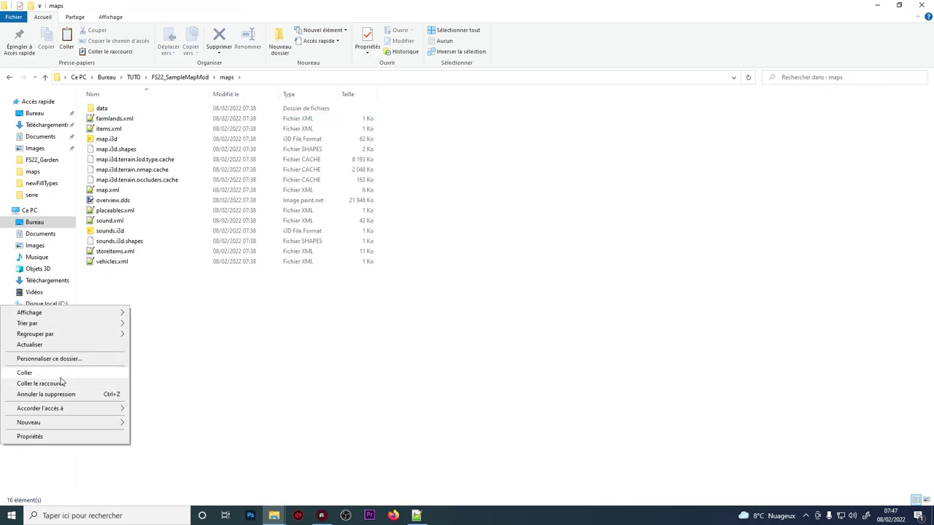
click(65, 373)
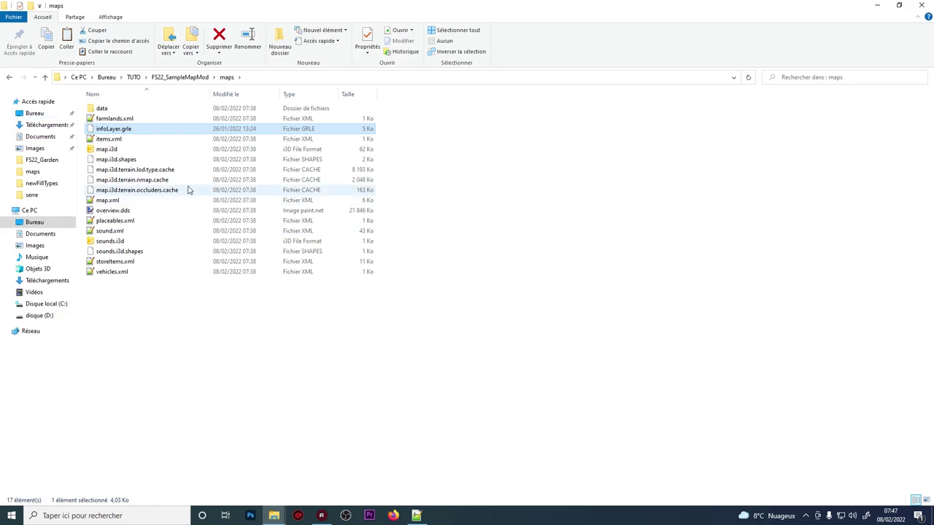
Step: Open map.i3d from the FS22_SampleMapMod maps folder as text in Notepad++
click(105, 149)
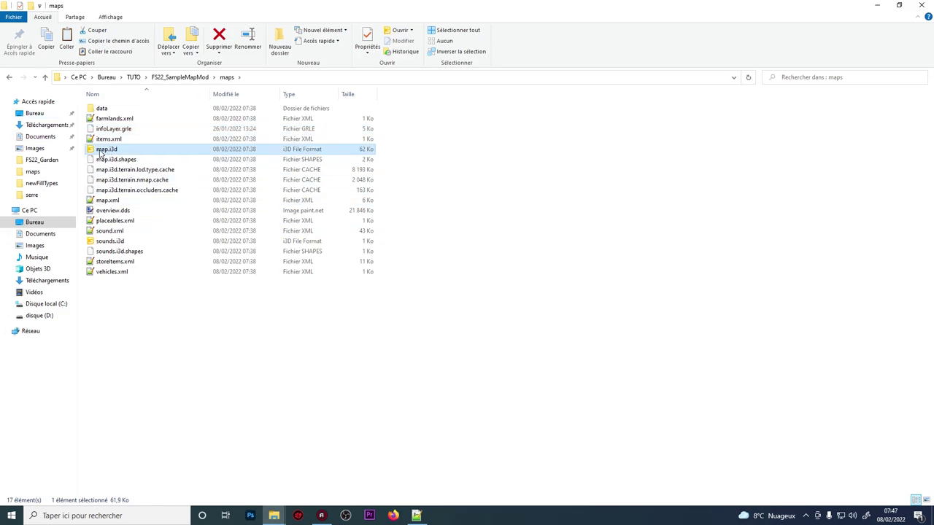
right_click(124, 153)
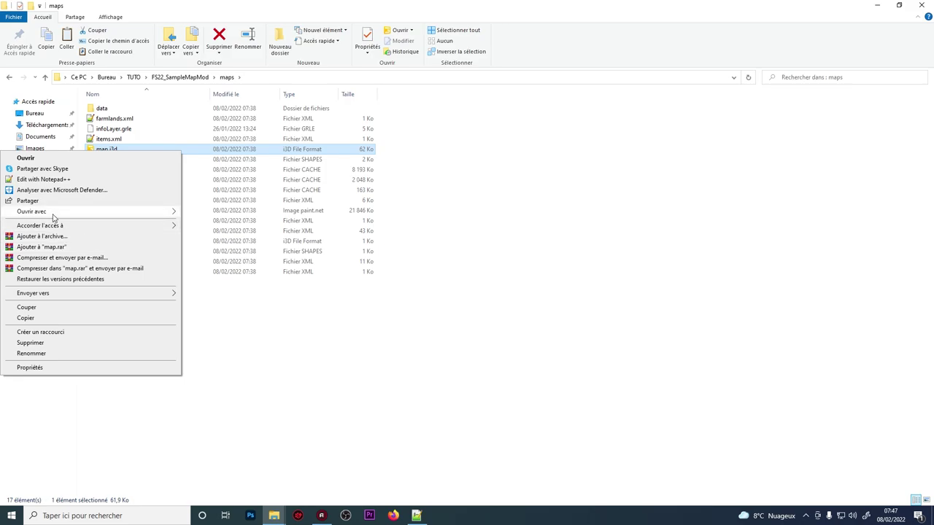
click(54, 179)
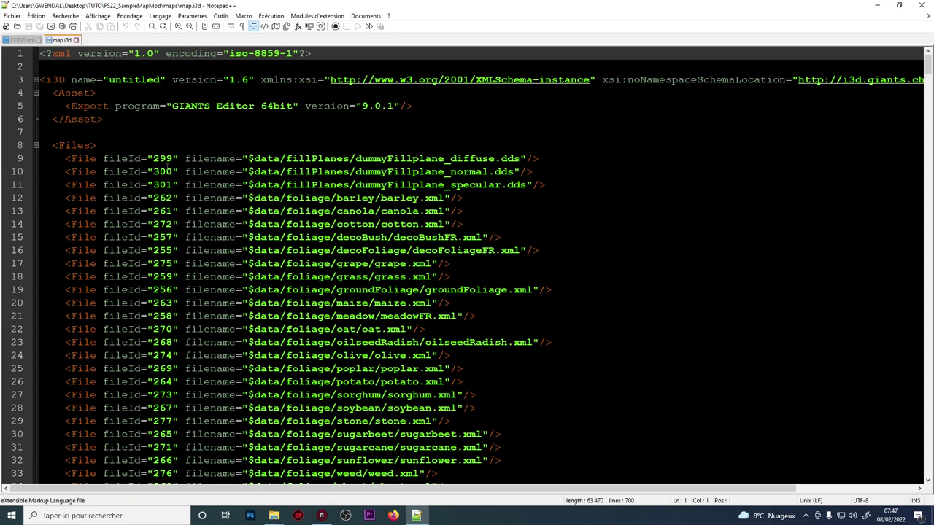
Step: Copy the File line with fileId 99999 for infoLayer.png from CODE.xml onto a new line directly under <Files> in map.i3d
click(95, 145)
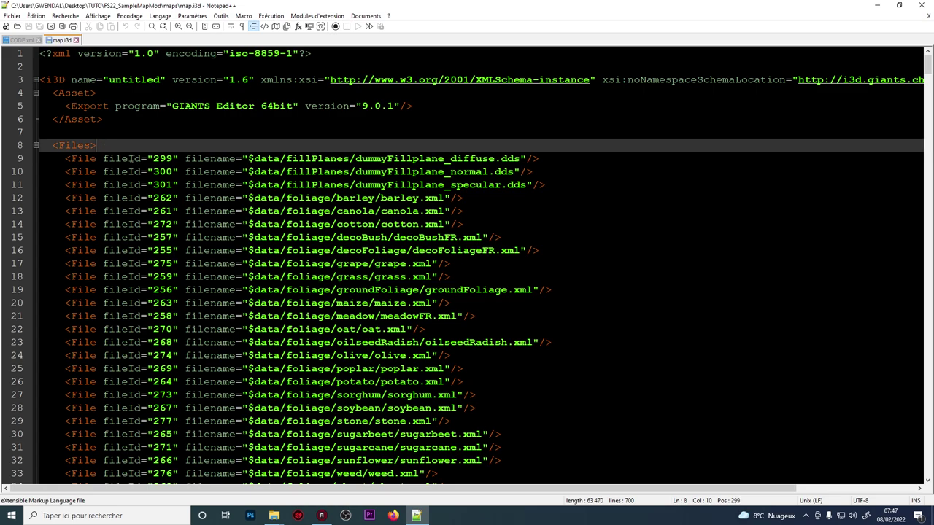
key(Return)
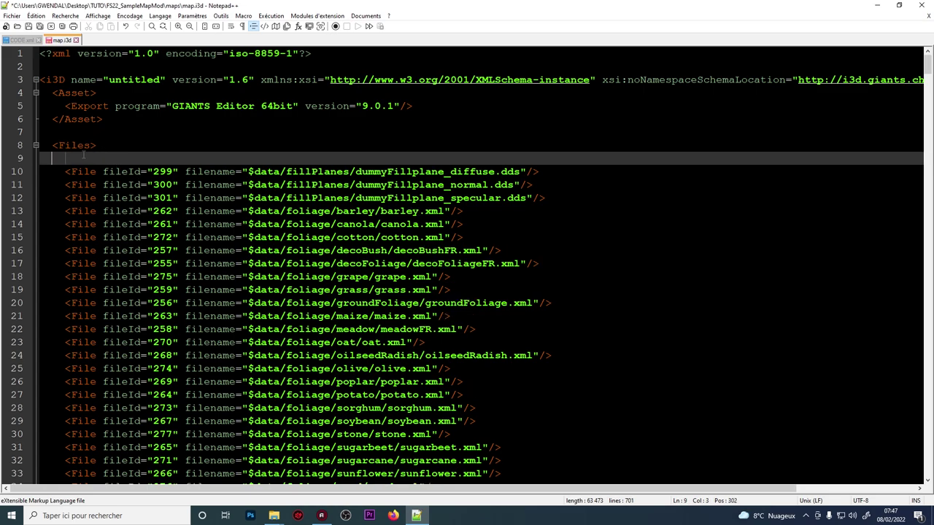
click(20, 40)
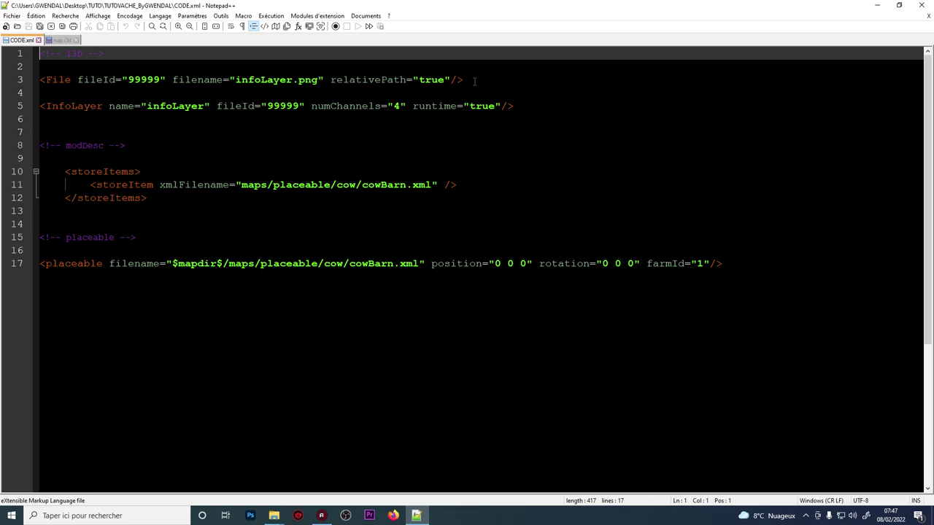
drag(474, 81, 42, 82)
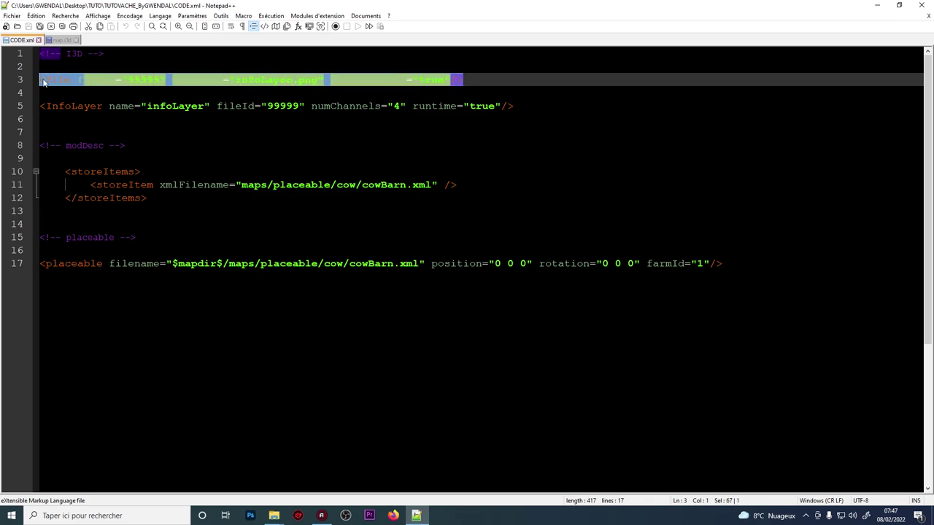
right_click(51, 81)
click(60, 97)
click(61, 40)
right_click(82, 155)
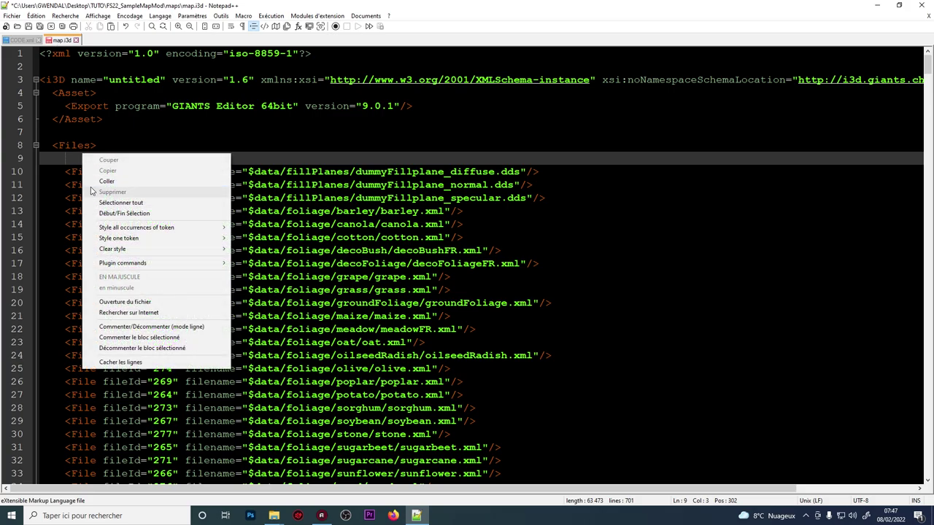
click(102, 180)
Step: Add an empty line in map.i3d after the closing tag of the indoorMask InfoLayer, above navigationCollision
scroll(670, 144, down, 4)
scroll(670, 143, down, 18)
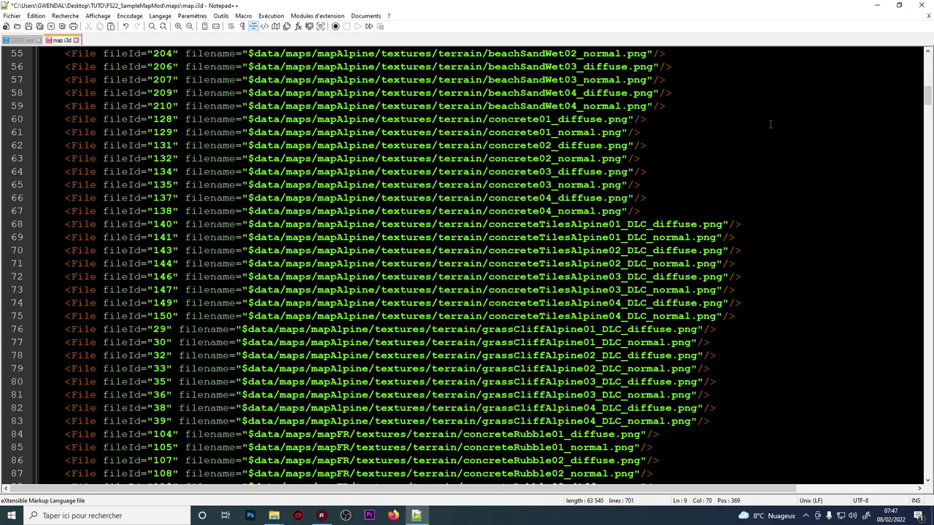
drag(929, 102, 929, 259)
scroll(291, 334, down, 20)
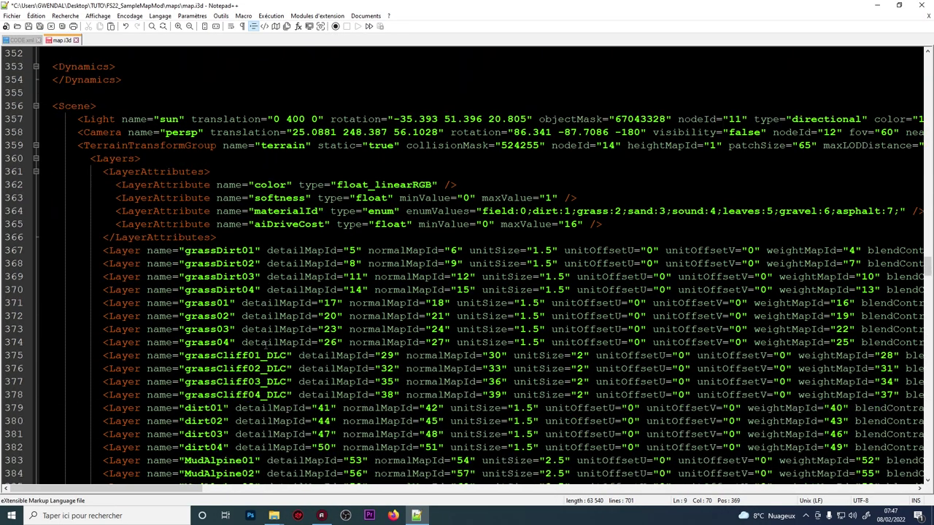
scroll(225, 212, down, 20)
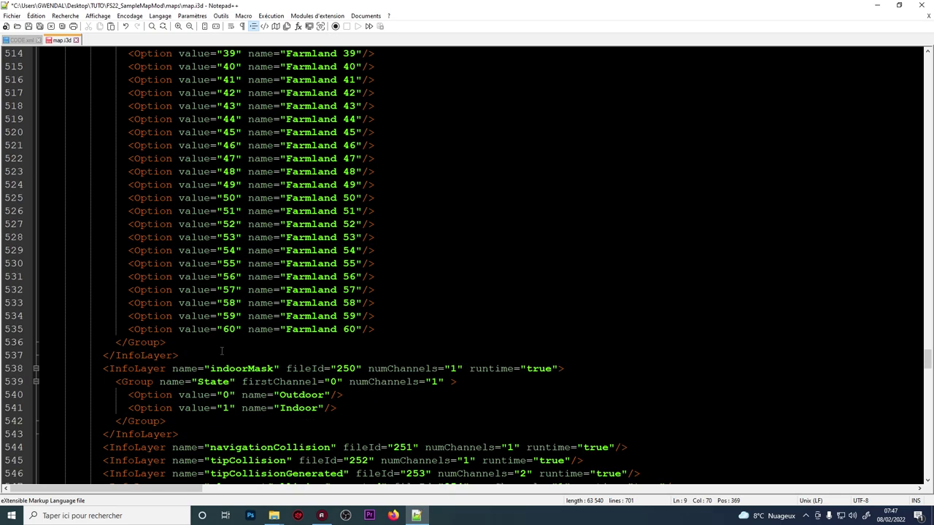
scroll(221, 351, down, 5)
click(295, 251)
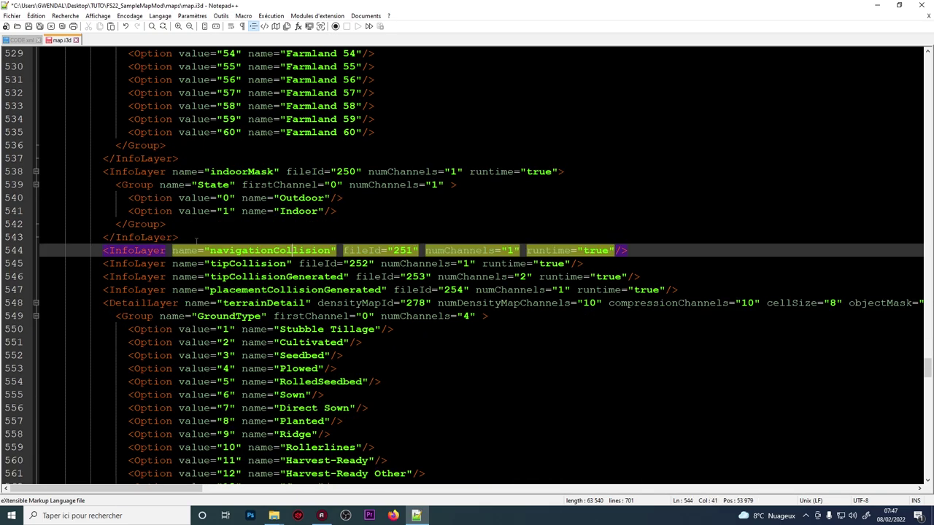
click(196, 240)
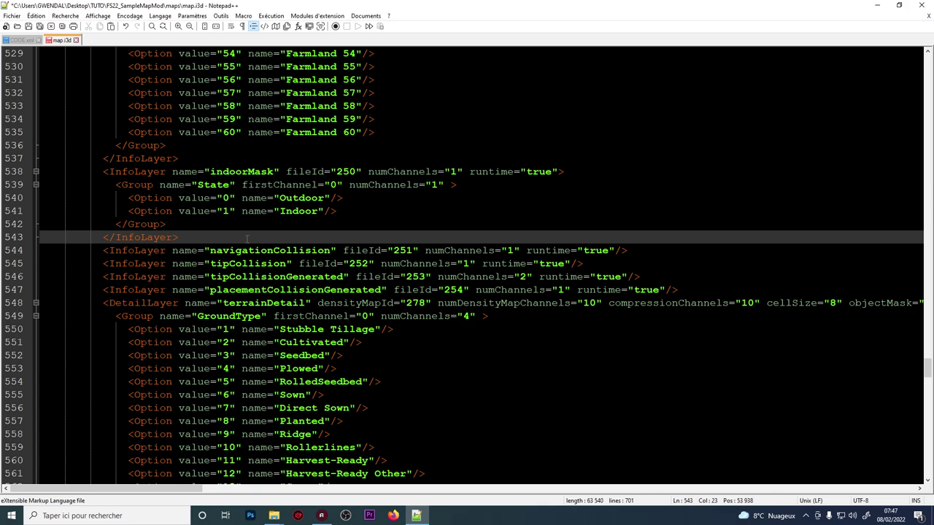
key(Return)
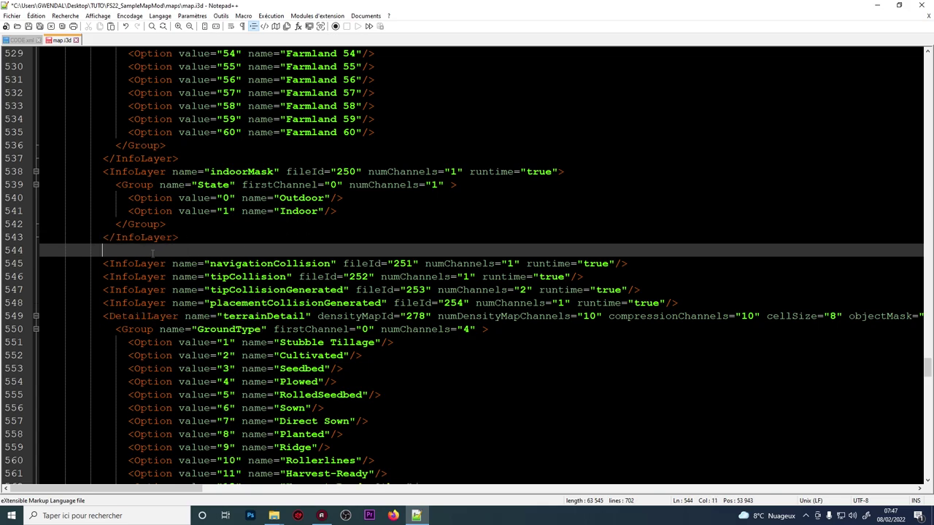
Step: Copy the infoLayer InfoLayer line (fileId 99999, numChannels 4) from CODE.xml into the empty line above navigationCollision in map.i3d
click(9, 41)
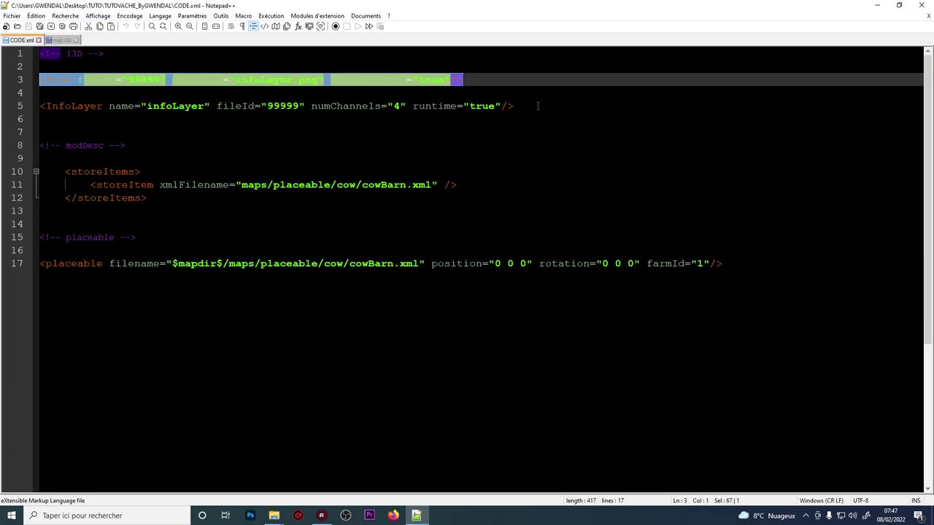
drag(538, 106, 40, 109)
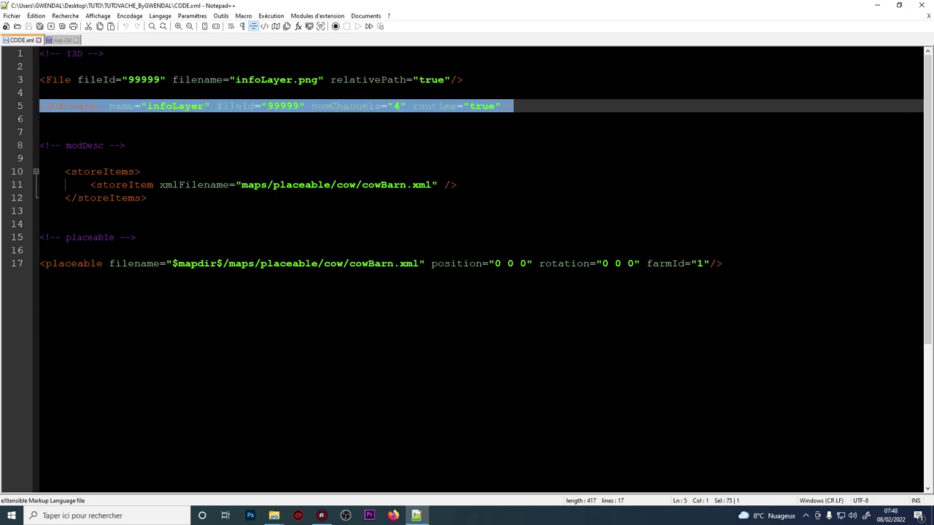
right_click(63, 106)
click(80, 128)
click(61, 40)
right_click(174, 251)
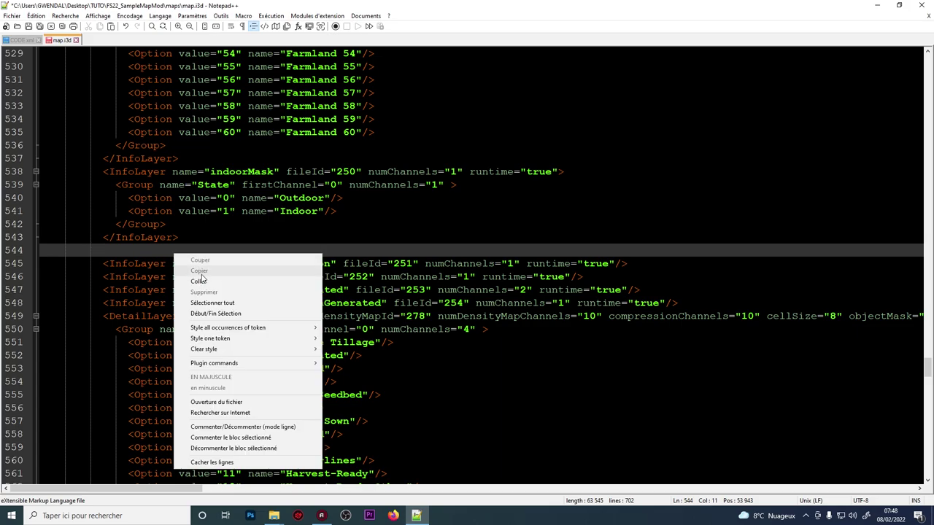
click(199, 281)
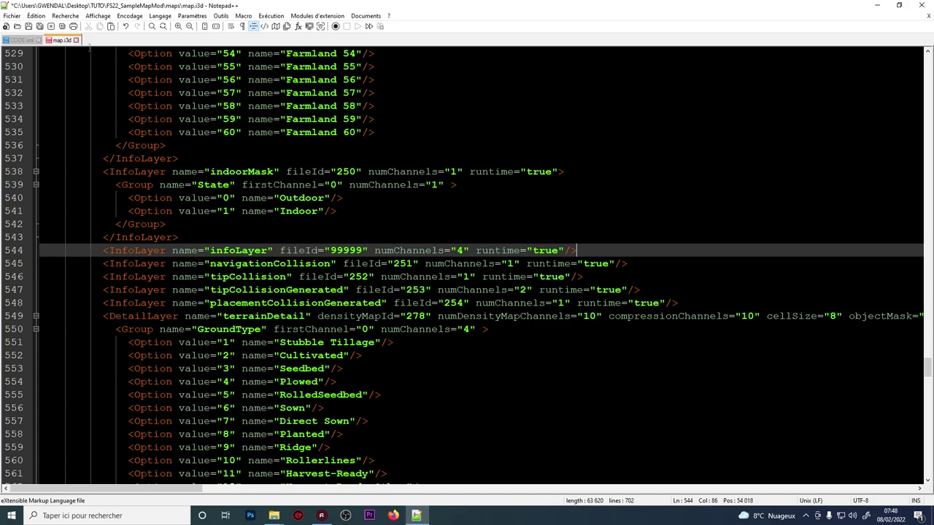
Step: Save map.i3d, close it, and set Notepad++ aside to return to the file explorer
click(29, 27)
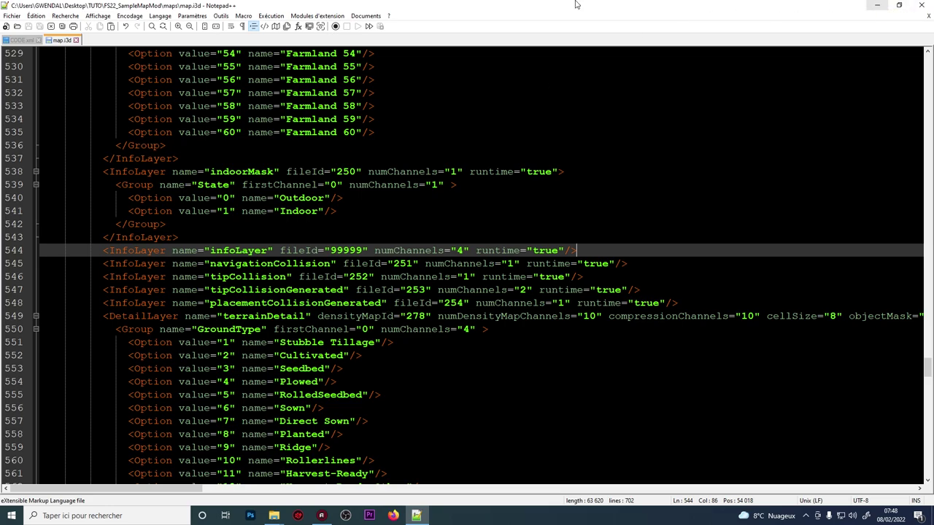
click(76, 40)
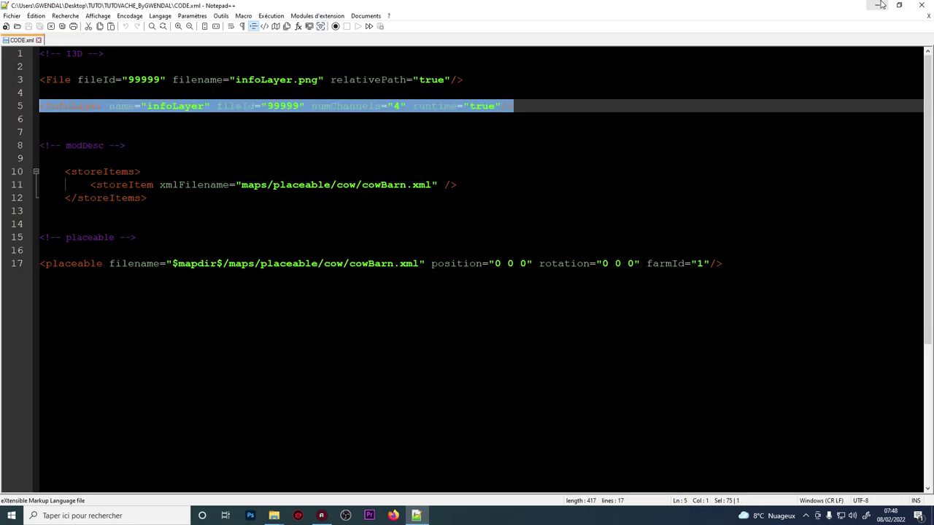
click(877, 6)
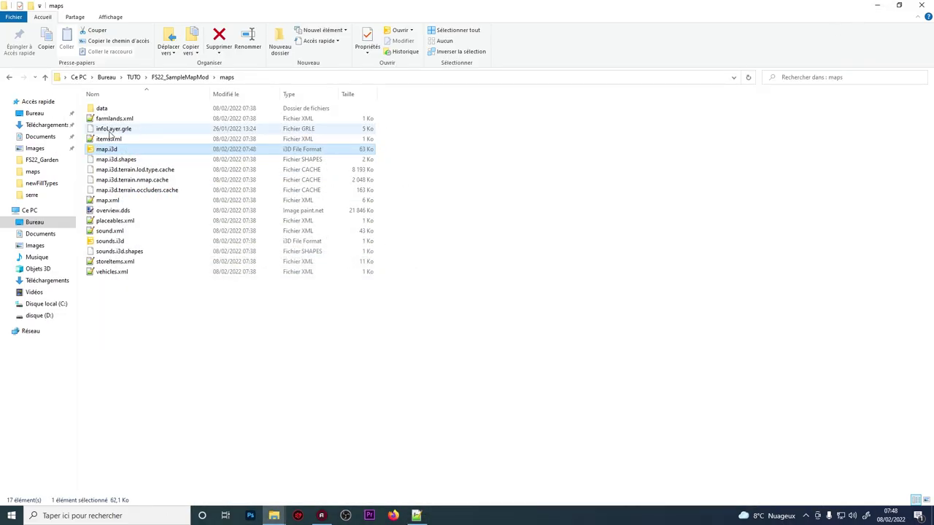
Step: Copy the placeable folder from the TUTOVACHE tutorial folder into the maps folder of FS22_SampleMapMod
click(11, 77)
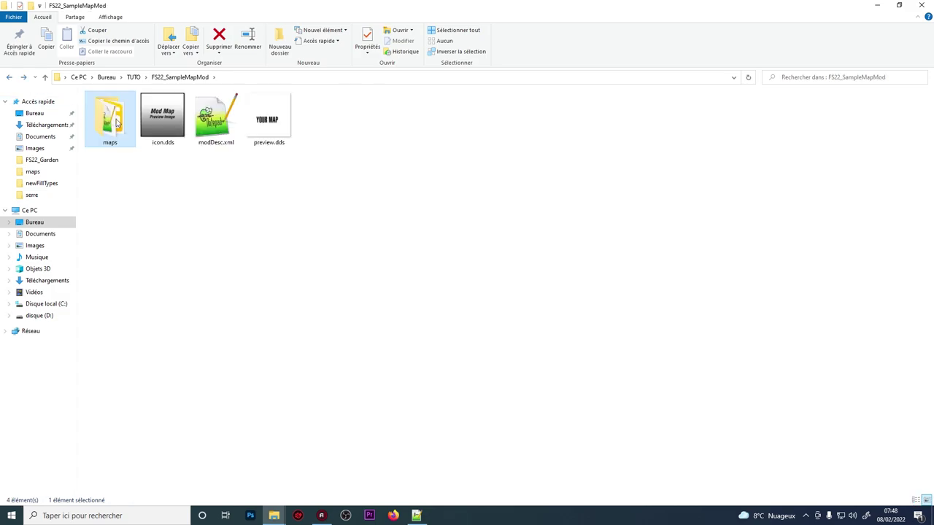
click(9, 78)
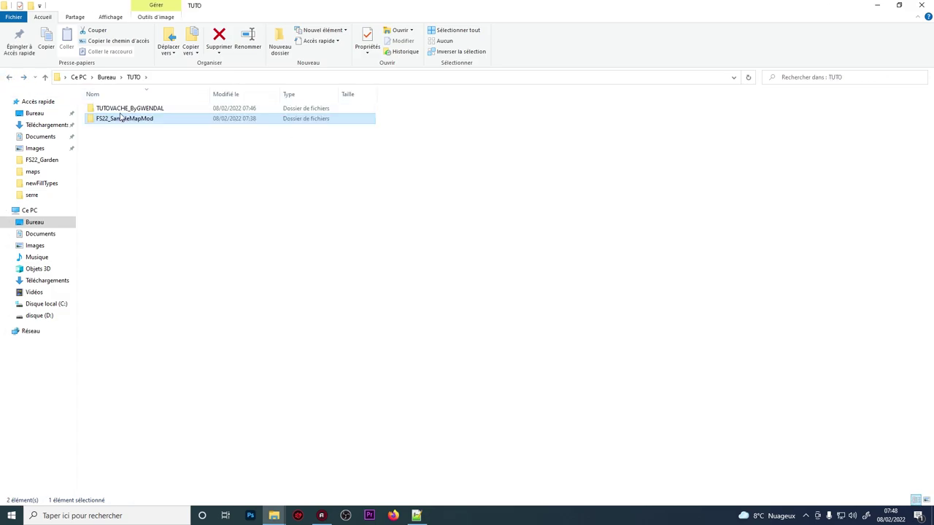
double_click(126, 110)
click(117, 111)
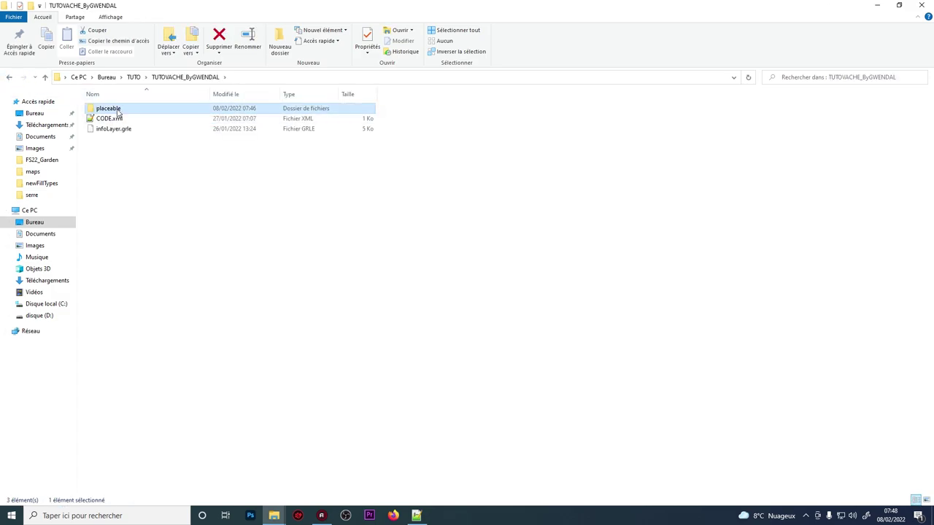
right_click(118, 110)
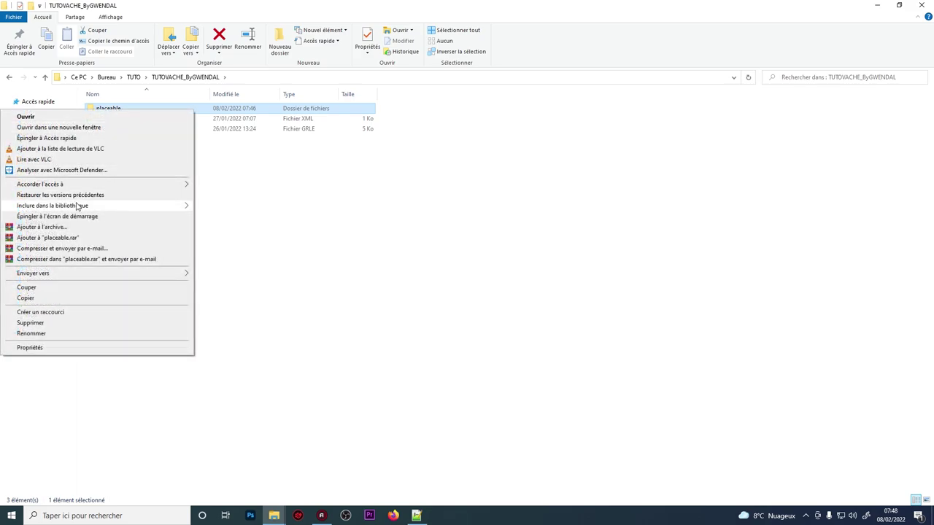
click(26, 297)
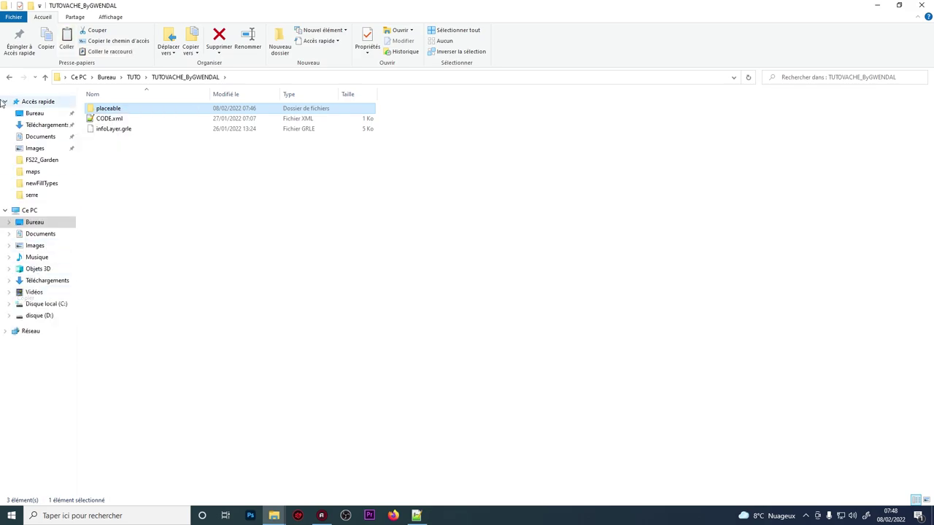
click(9, 77)
double_click(102, 120)
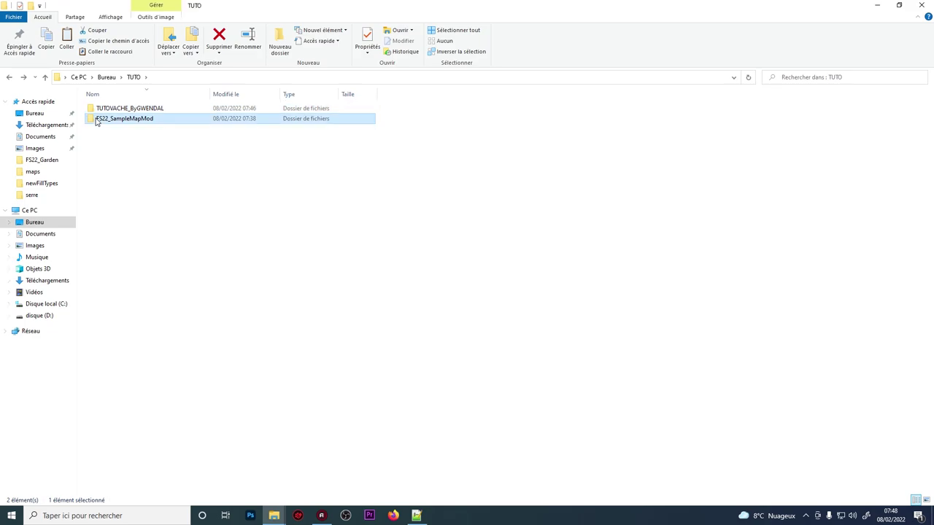
double_click(105, 122)
right_click(158, 335)
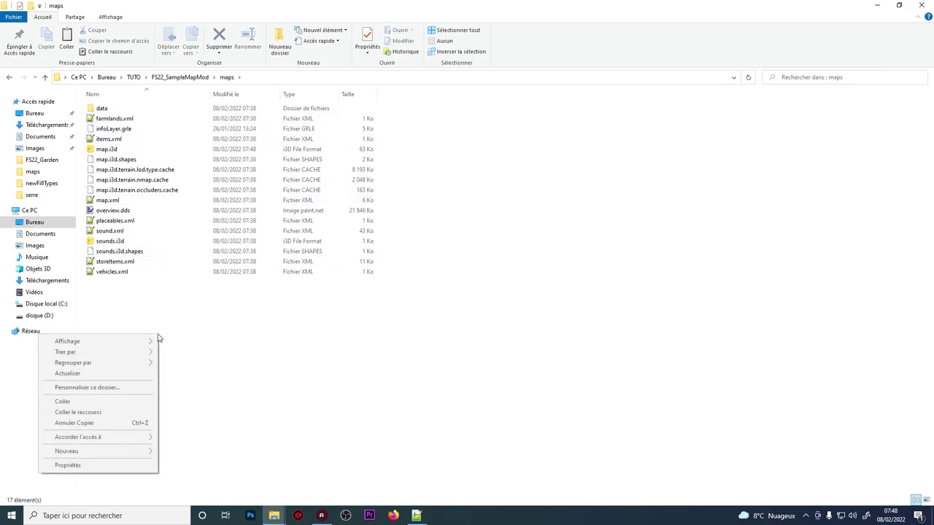
click(63, 402)
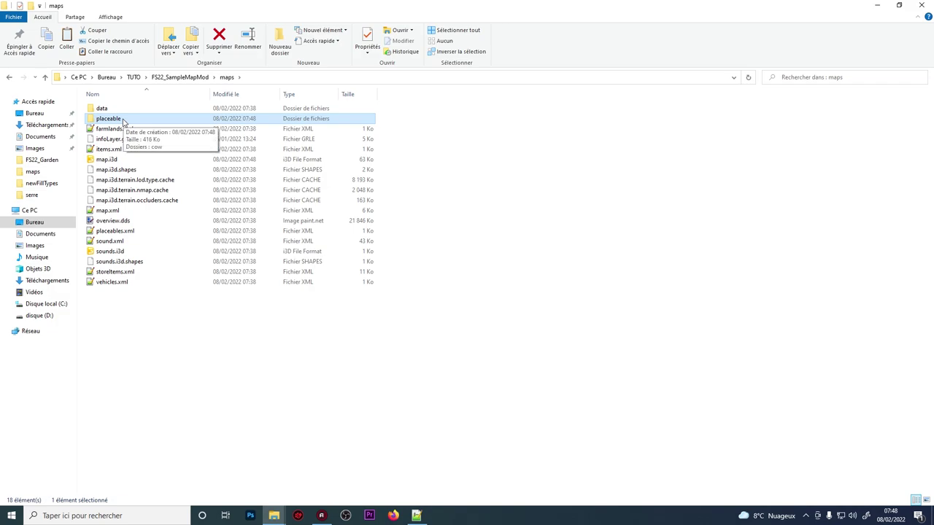
Step: Open modDesc.xml from the FS22_SampleMapMod folder in Notepad++ and enlarge its text
click(12, 77)
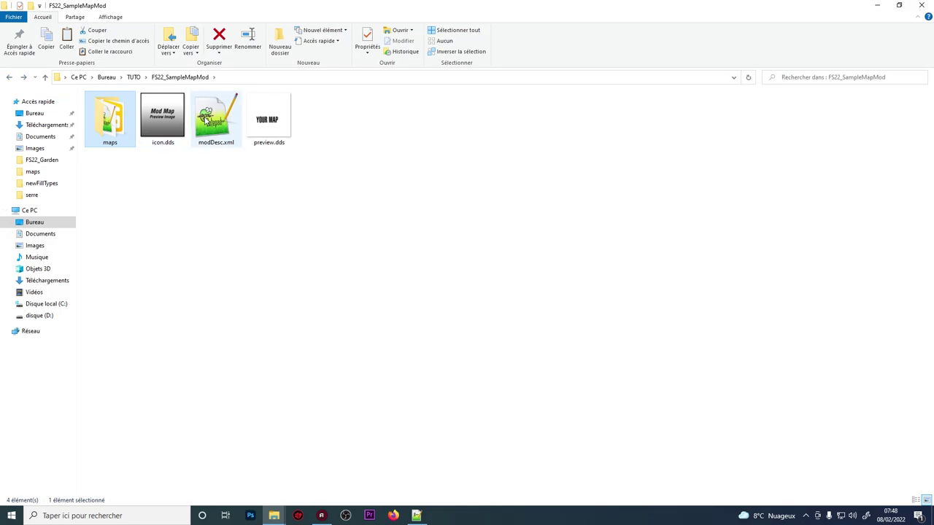
click(210, 121)
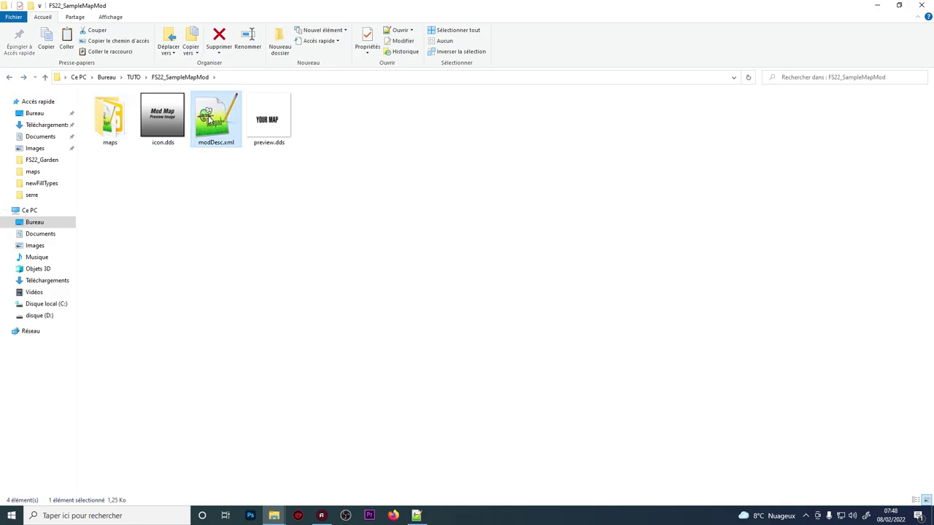
double_click(210, 121)
scroll(212, 114, down, 5)
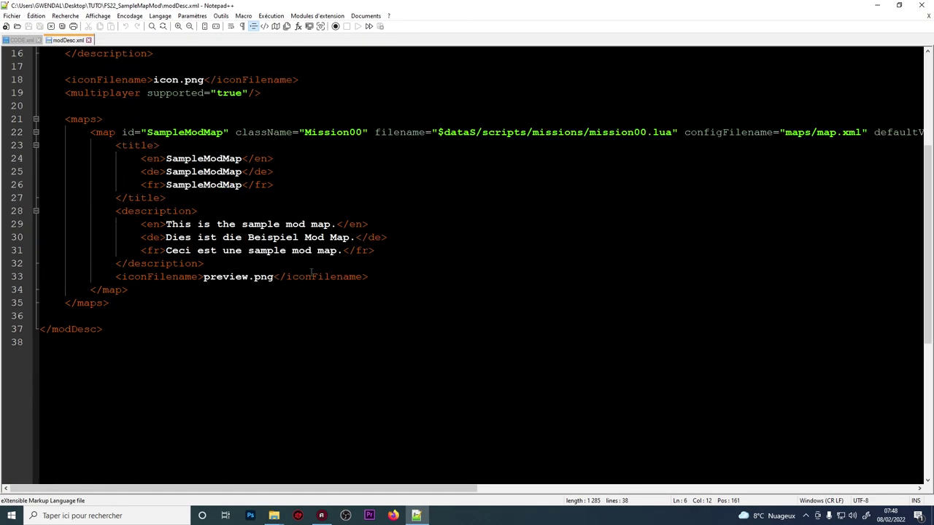
ctrl+scroll(136, 291, up, 2)
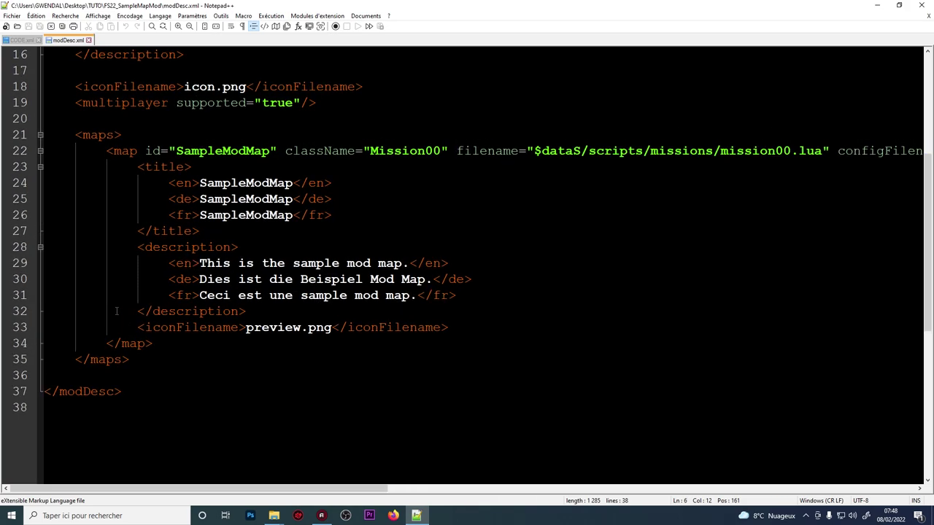
Step: Check the storeItems block in CODE.xml and add two new lines after the closing </maps> tag in modDesc.xml
click(11, 41)
click(145, 200)
click(145, 231)
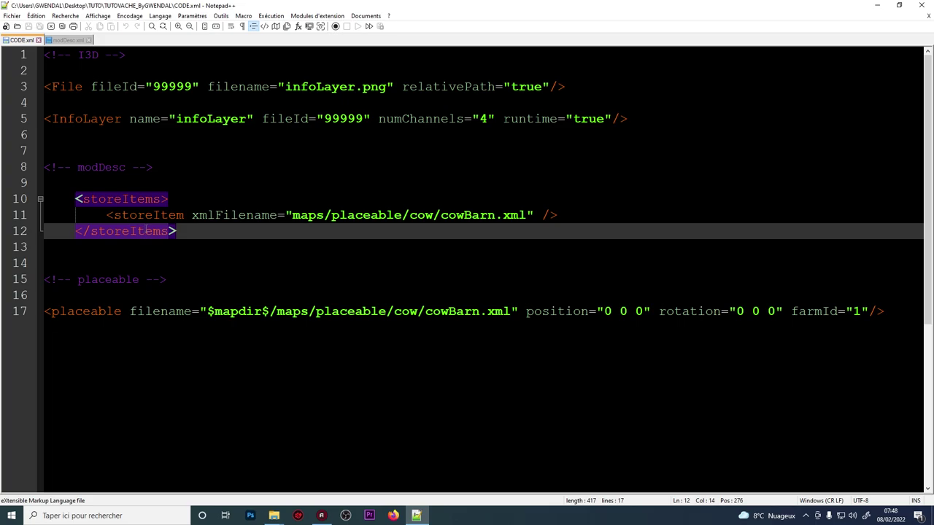
click(81, 40)
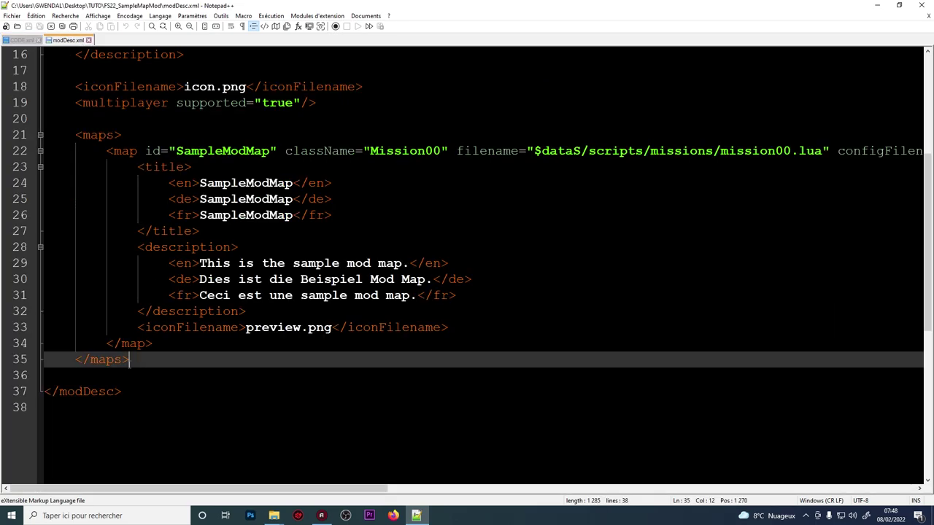
scroll(221, 250, up, 4)
scroll(403, 242, down, 3)
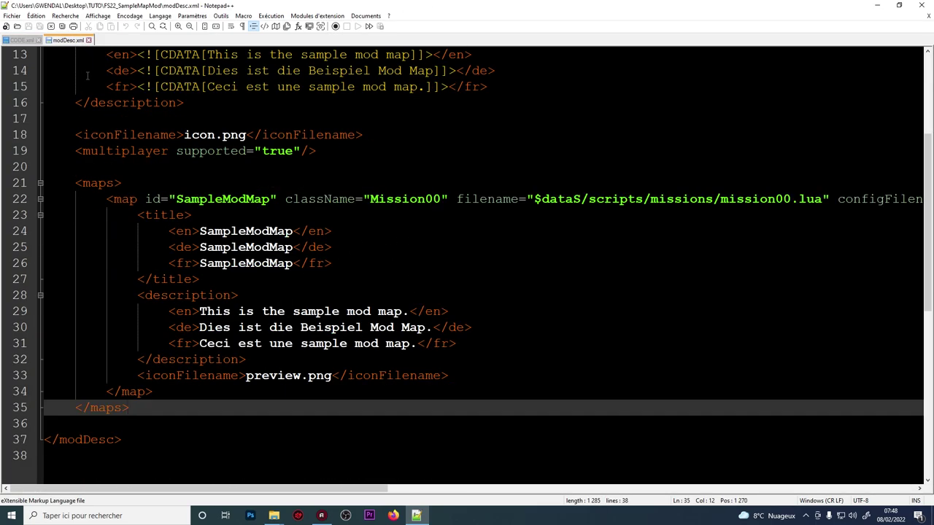
scroll(154, 375, down, 3)
key(Return)
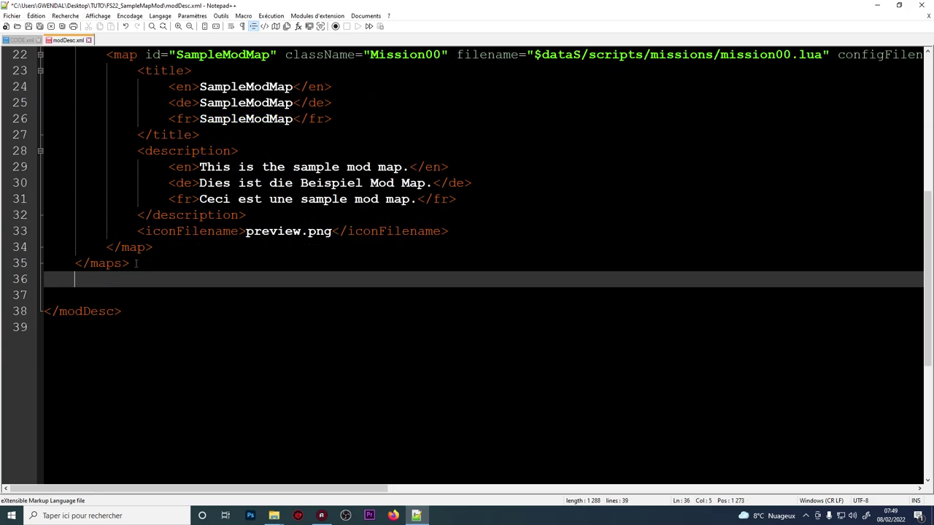
key(Return)
Step: Copy the whole storeItems block for maps/placeable/cow/cowBarn.xml from CODE.xml into modDesc.xml, one blank line below </maps>
click(19, 40)
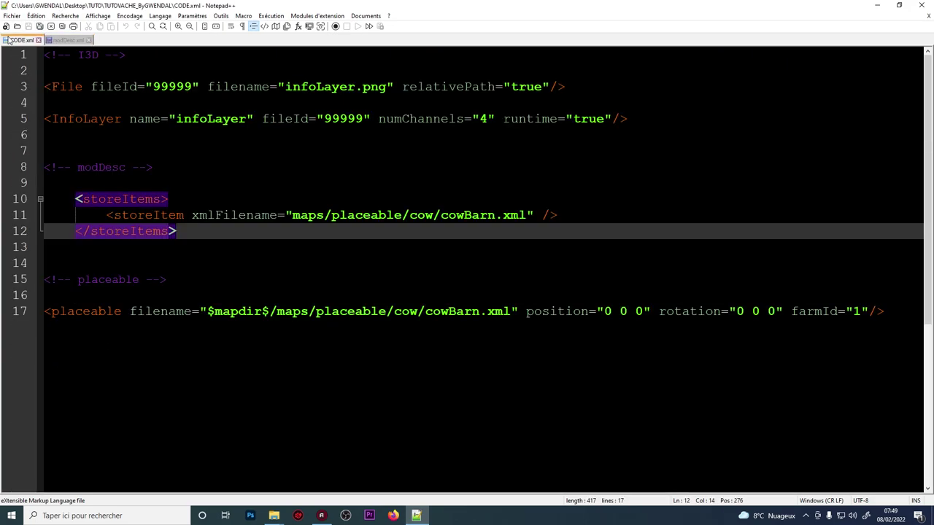
drag(210, 231, 79, 200)
key(ctrl+c)
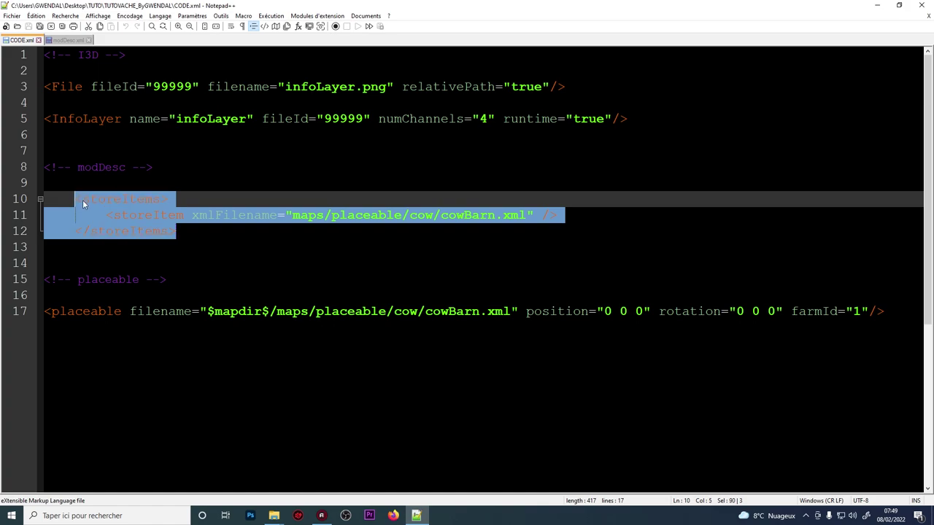
right_click(88, 206)
click(111, 218)
click(57, 42)
right_click(75, 297)
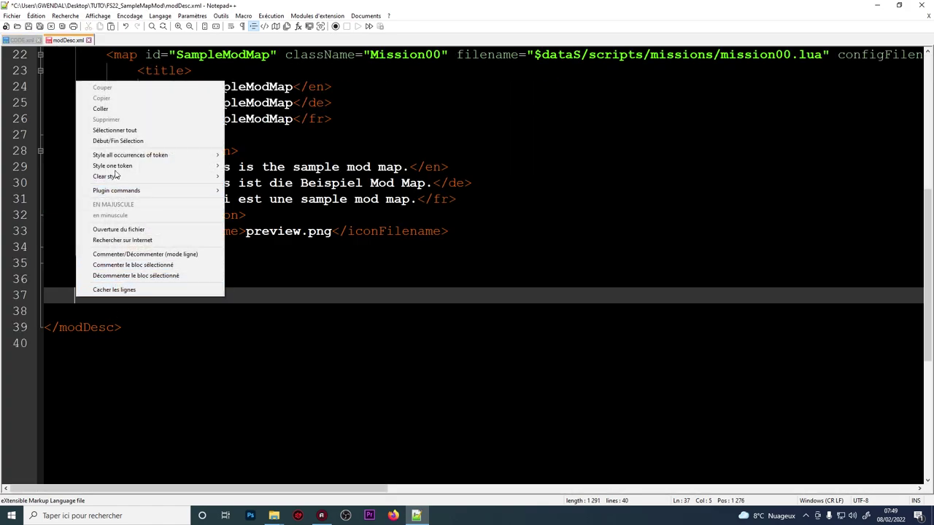
click(101, 109)
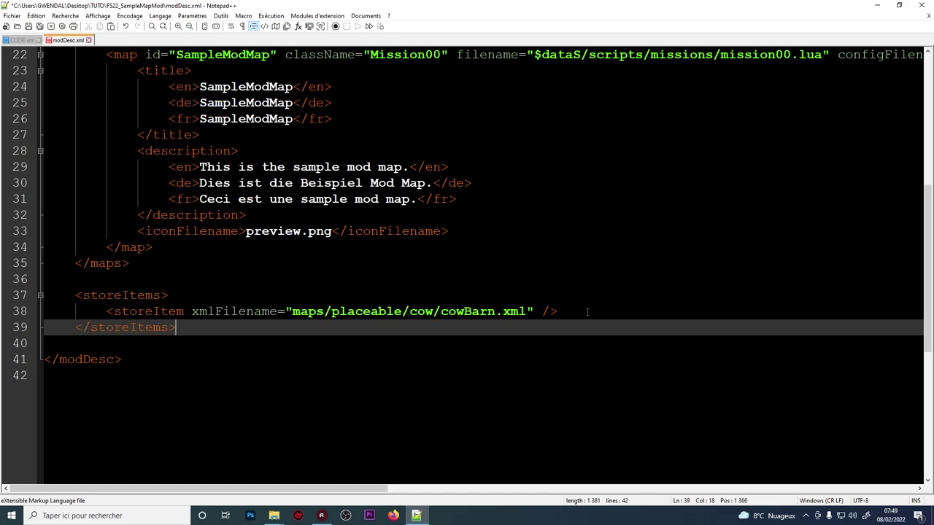
Step: Copy only the cowBarn.xml storeItem line from CODE.xml onto a new line under the existing storeItem in modDesc.xml
click(470, 311)
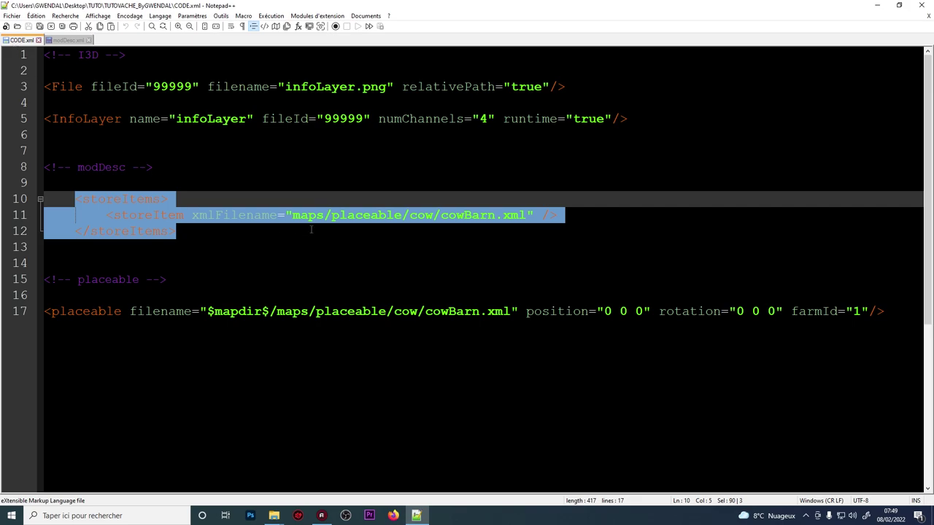
click(311, 231)
drag(562, 216, 110, 215)
right_click(114, 214)
click(139, 229)
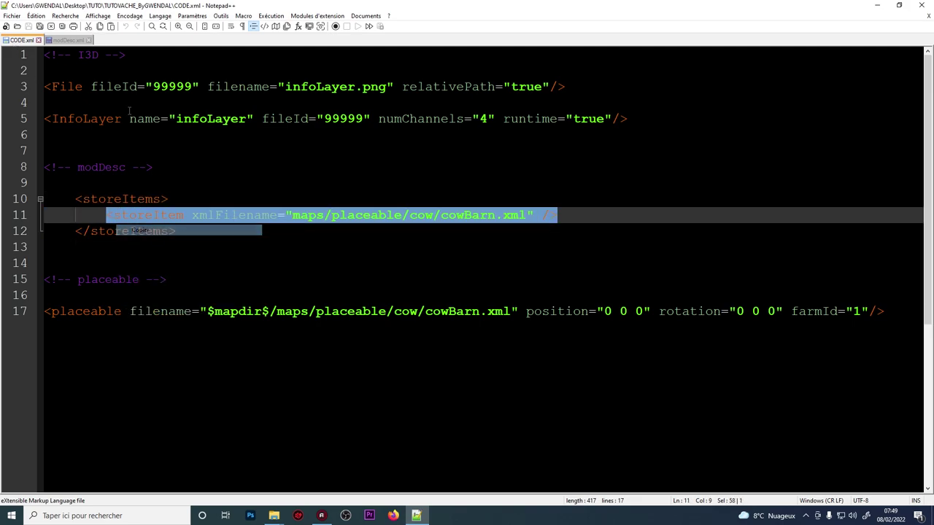
click(68, 40)
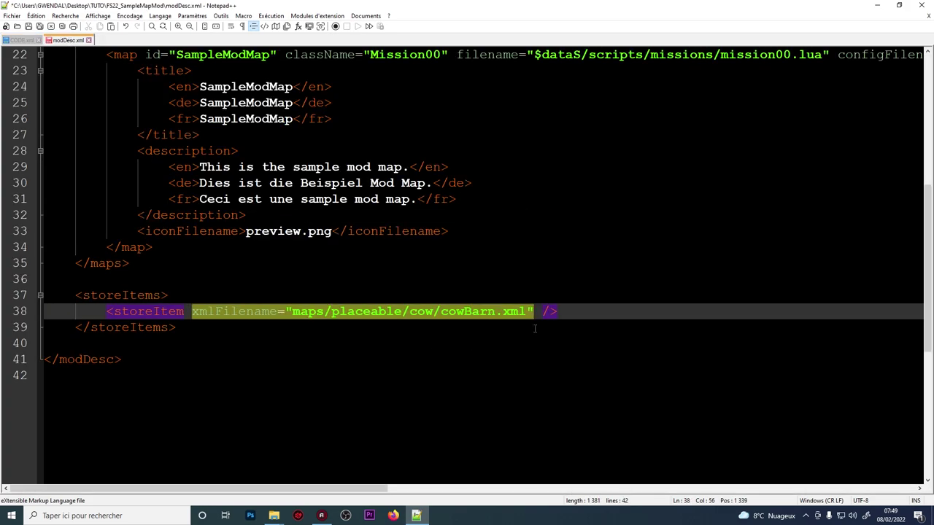
key(End)
key(Return)
right_click(197, 328)
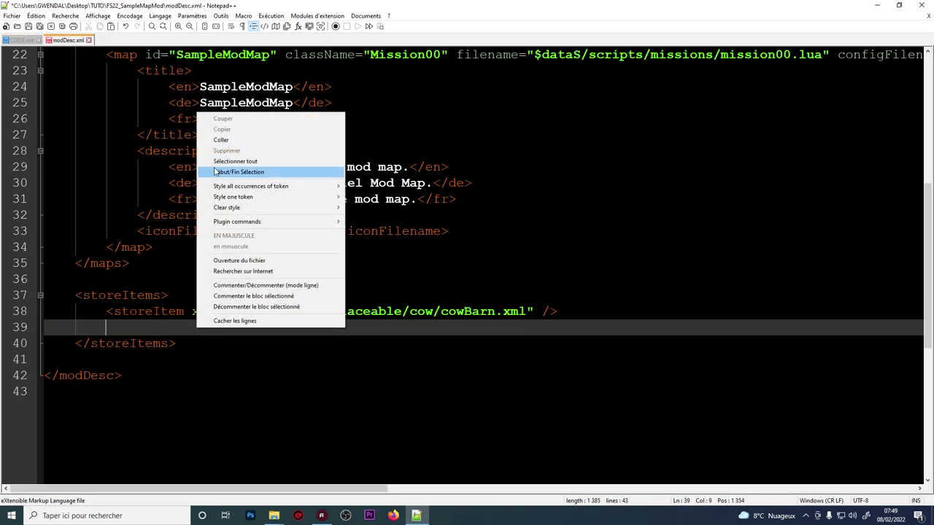
click(218, 138)
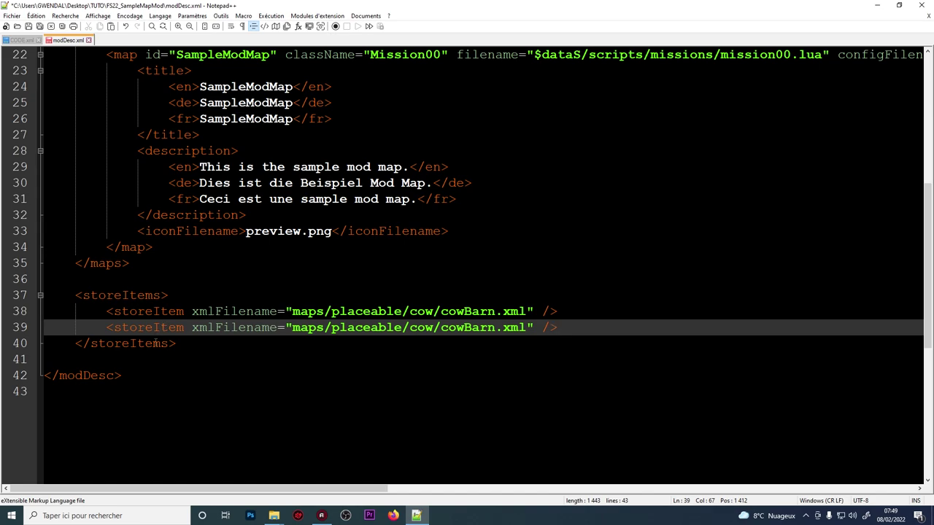
Step: Compare the two storeItem entries in modDesc.xml and undo the insertion of the duplicate line
click(152, 343)
click(149, 312)
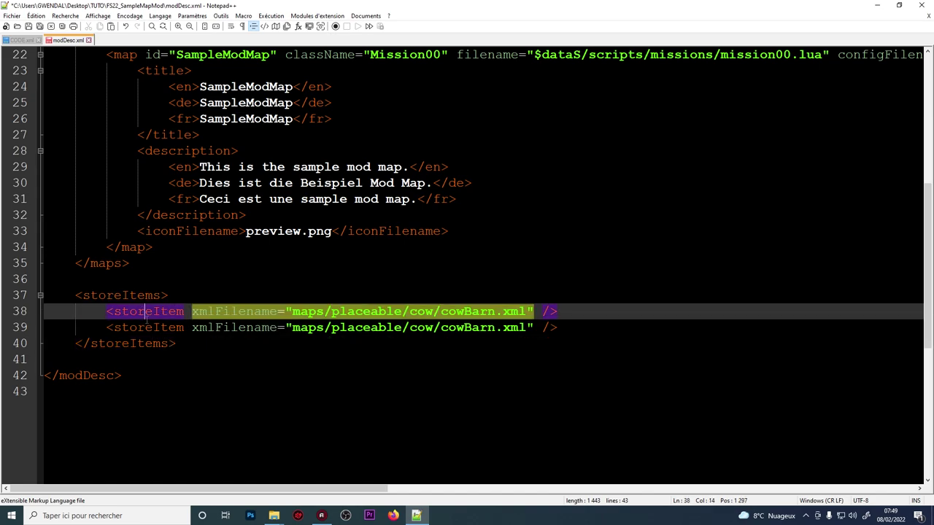
click(152, 328)
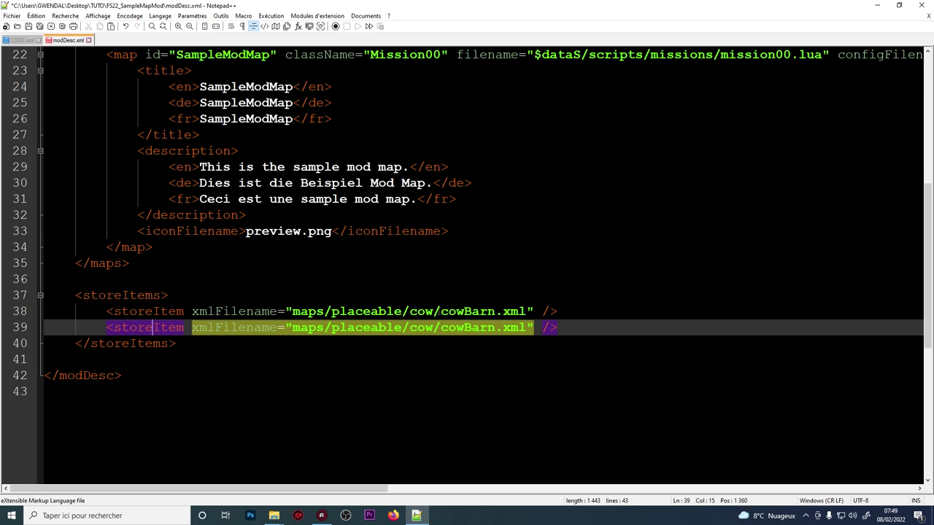
click(440, 311)
key(shift+Right)
key(shift+Right)
key(shift+Right)
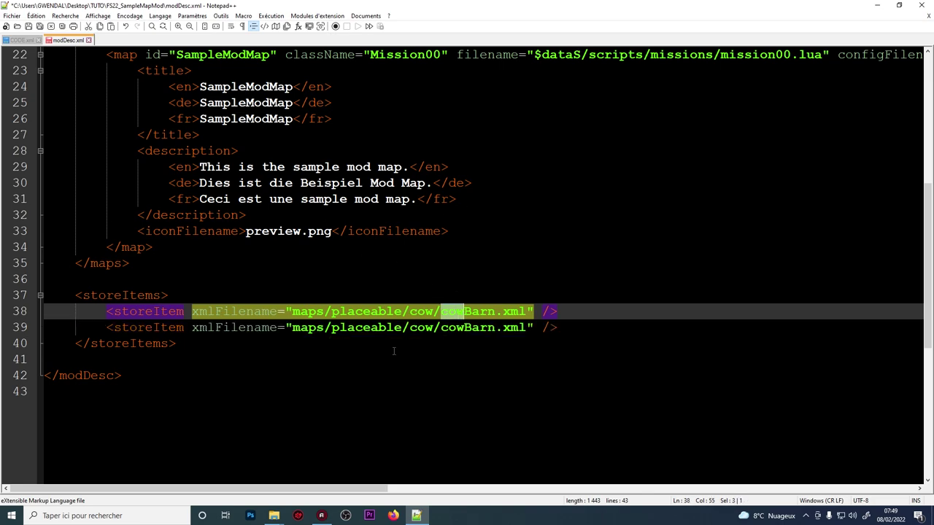
key(ctrl+z)
key(ctrl+z)
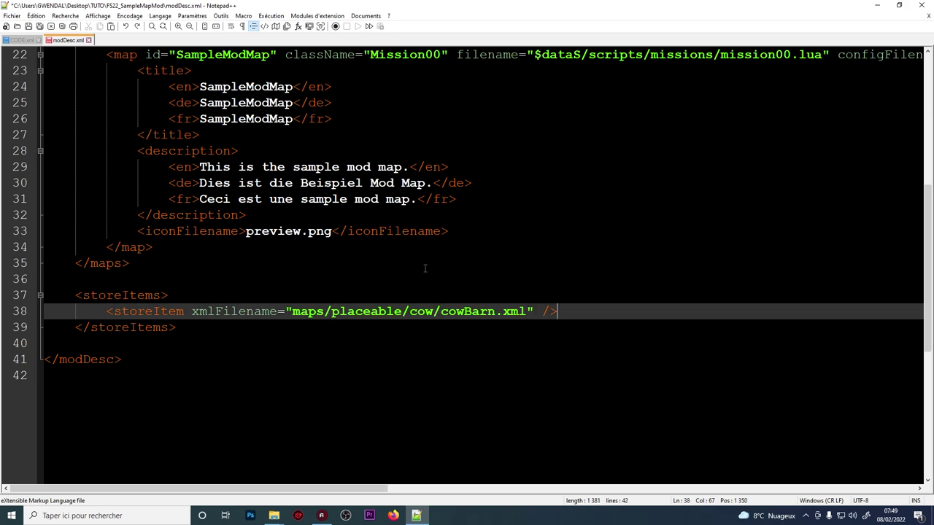
Step: Save modDesc.xml with the storeItems block and bring the map definition line into view
scroll(128, 231, up, 3)
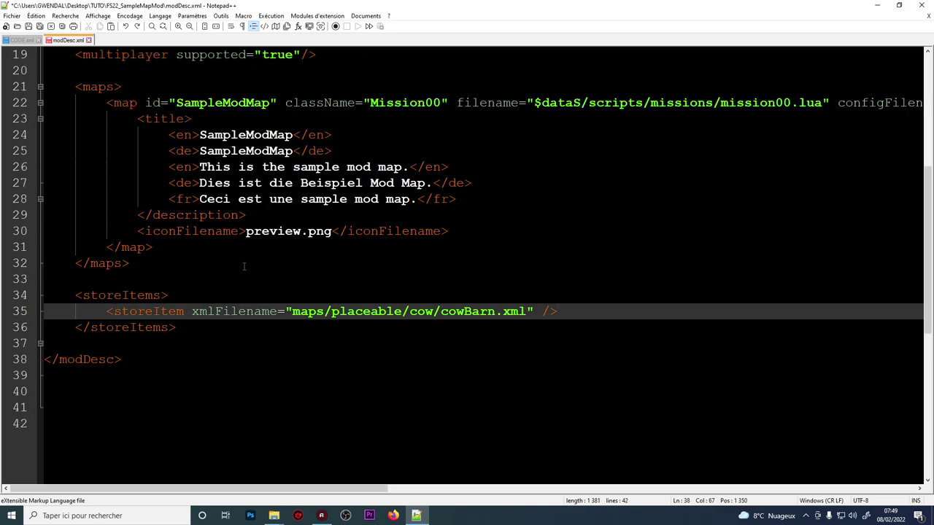
click(28, 26)
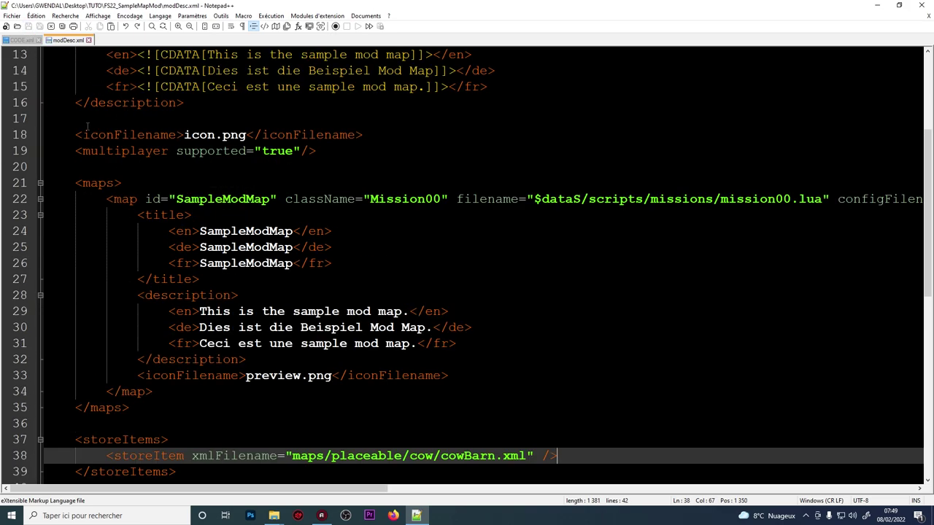
scroll(146, 306, right, 1)
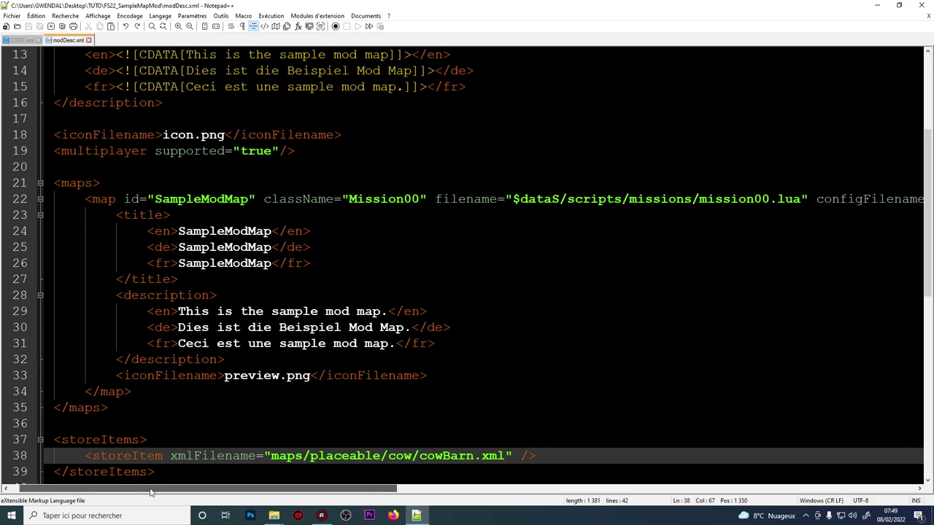
Step: Check the defaultPlaceablesXMLFilename path on the map line of modDesc.xml, then close that file
click(97, 194)
drag(184, 488, 627, 457)
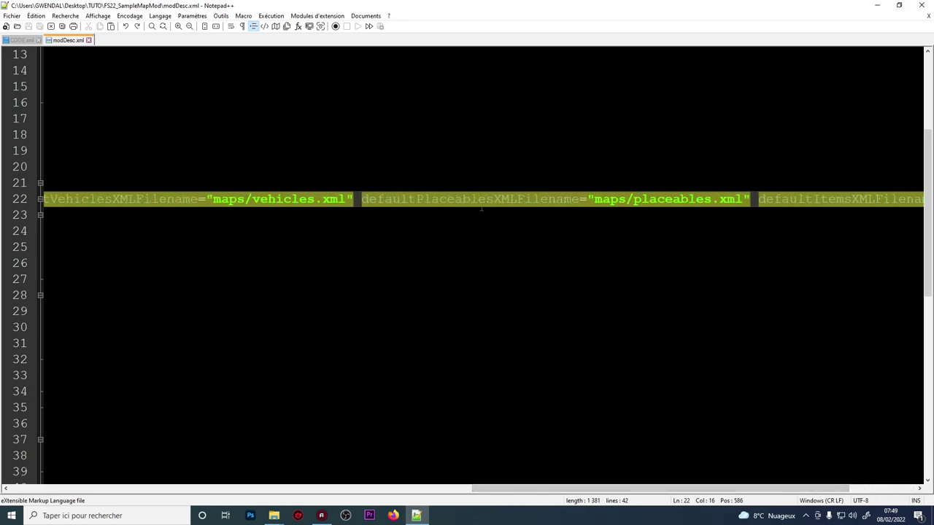
click(447, 198)
click(603, 199)
click(88, 41)
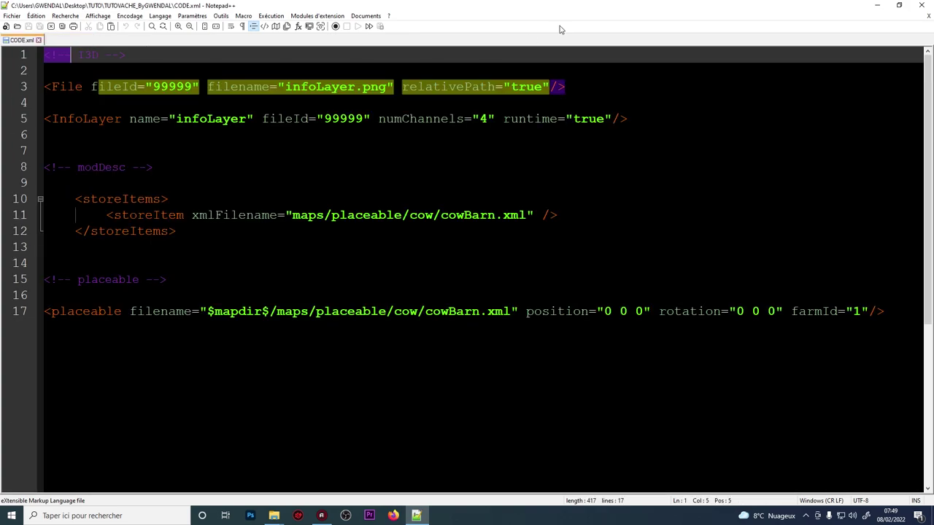
Step: Open placeables.xml from the maps folder and add two empty lines between the opening and closing placeables tags
click(879, 5)
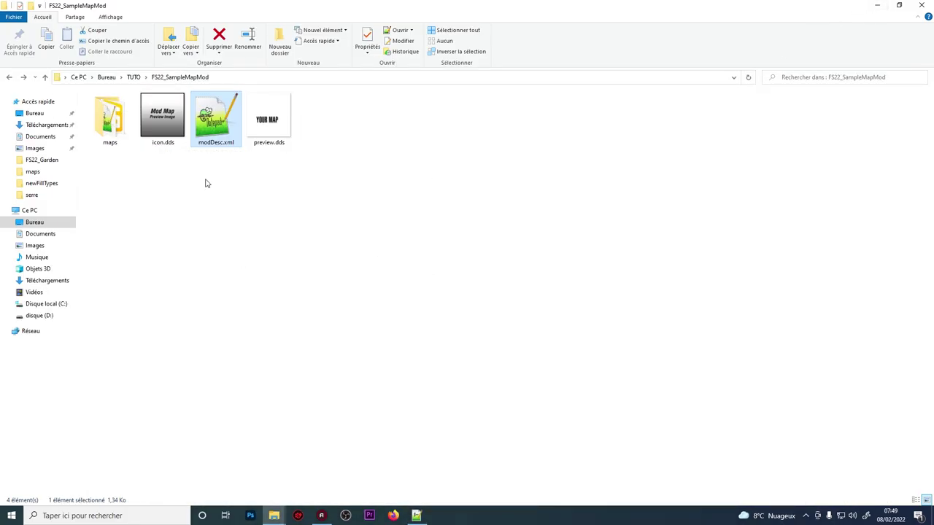
double_click(111, 124)
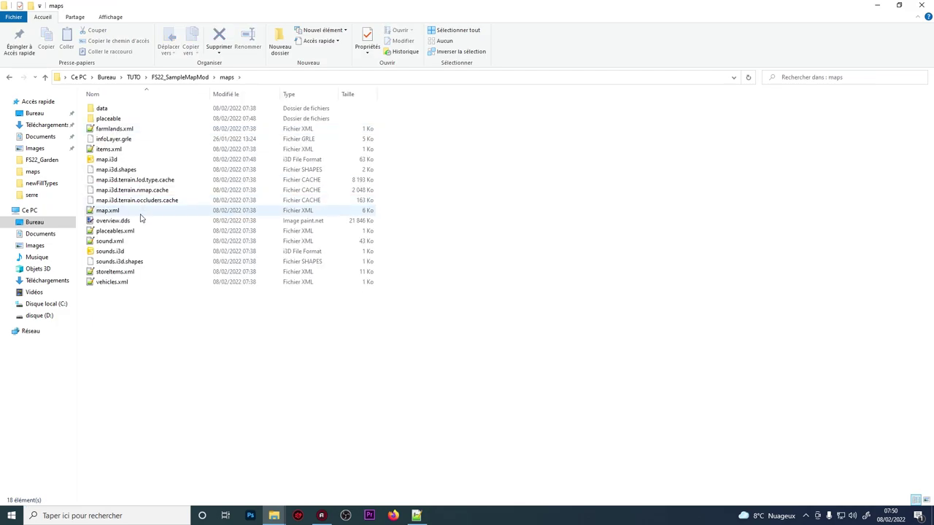
double_click(117, 231)
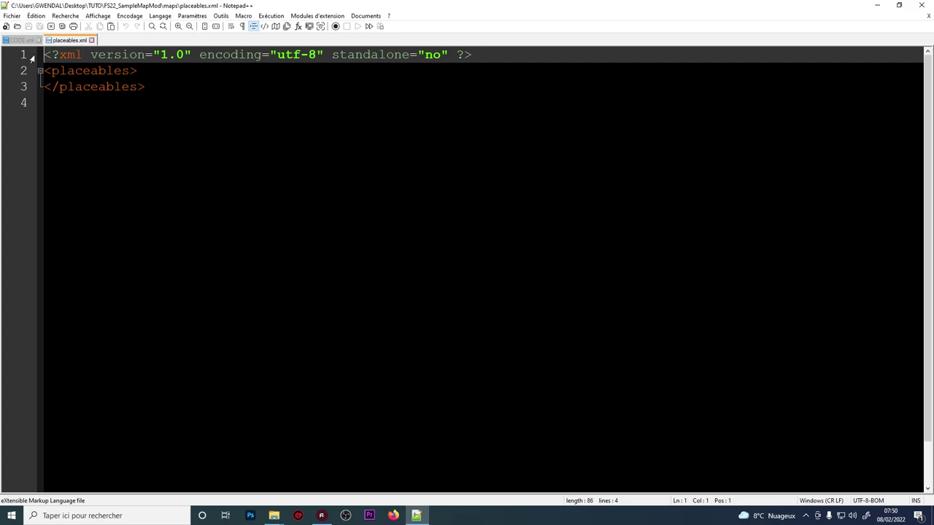
click(94, 71)
click(85, 89)
click(98, 73)
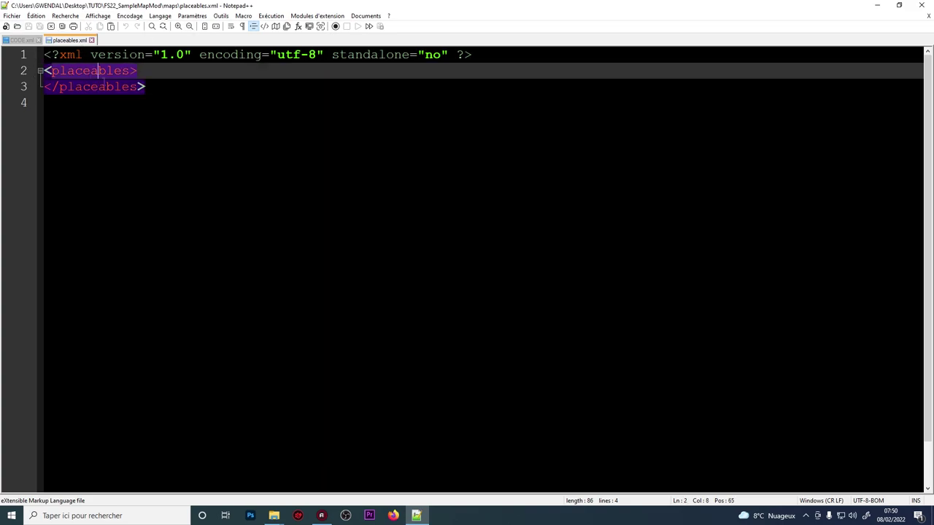
click(106, 89)
click(170, 68)
key(Return)
key(Return)
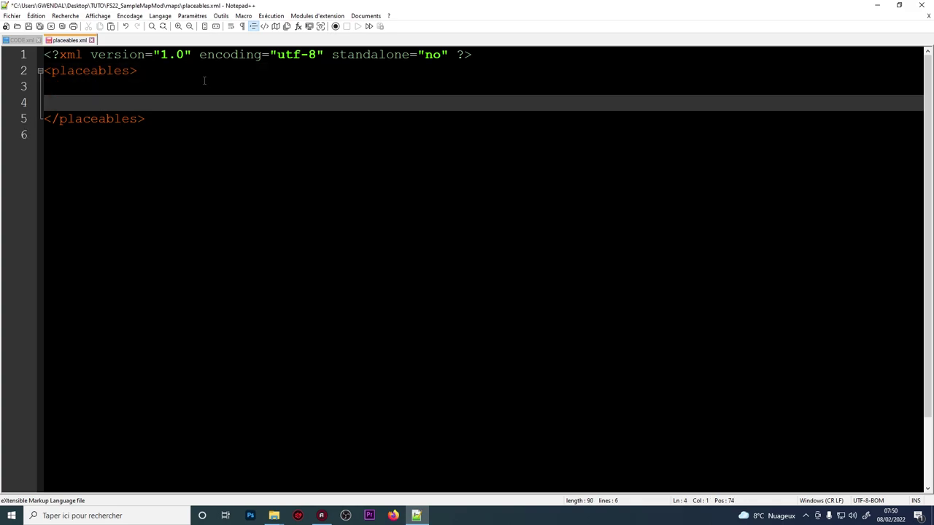
Step: Copy the cowBarn.xml placeable line from CODE.xml into the empty space between the placeables tags of placeables.xml
click(132, 86)
drag(132, 90, 137, 95)
click(134, 88)
click(24, 42)
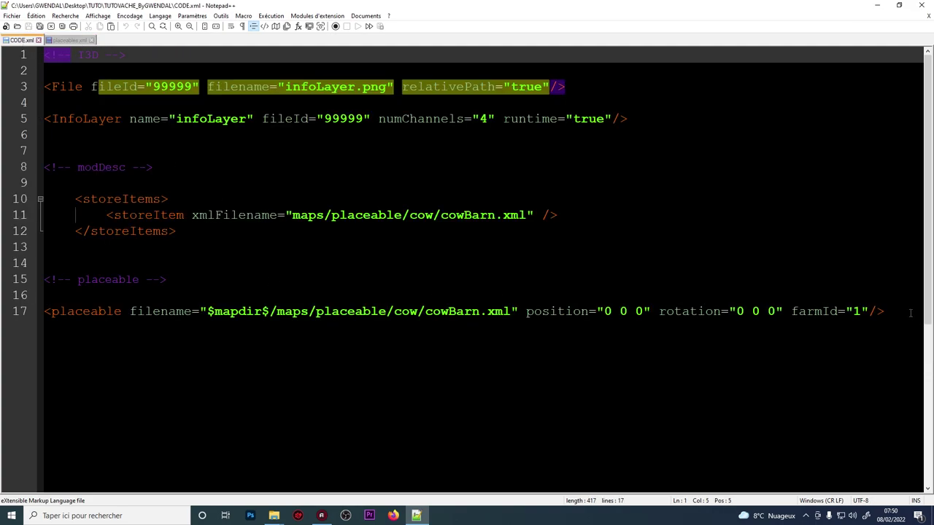
drag(885, 313, 49, 315)
key(ctrl+c)
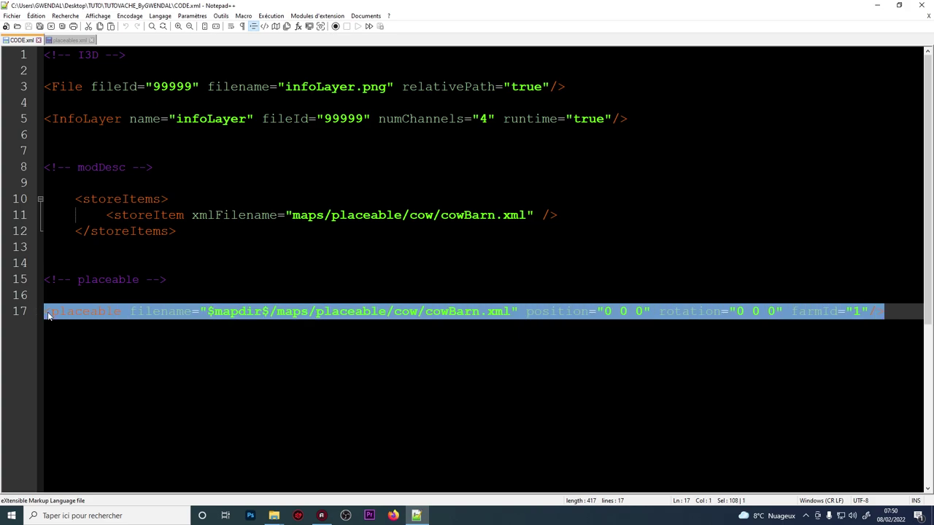
right_click(48, 315)
click(73, 115)
click(69, 40)
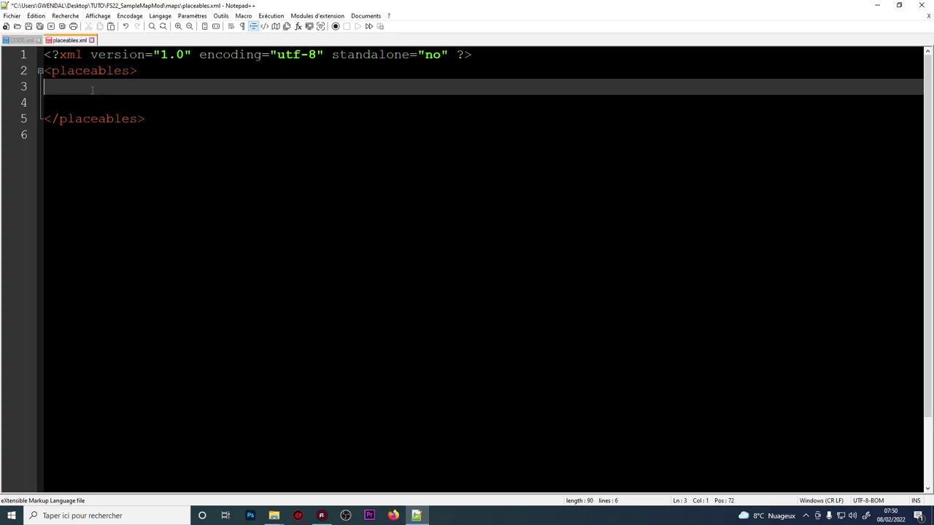
right_click(98, 95)
click(110, 123)
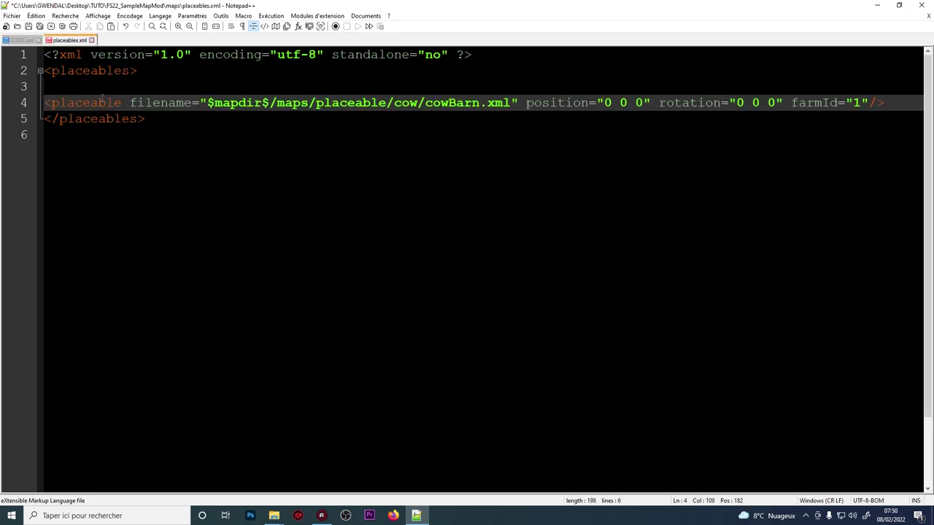
Step: Indent the cowBarn.xml placeable line by one tab inside the placeables block and save placeables.xml
key(Home)
key(Tab)
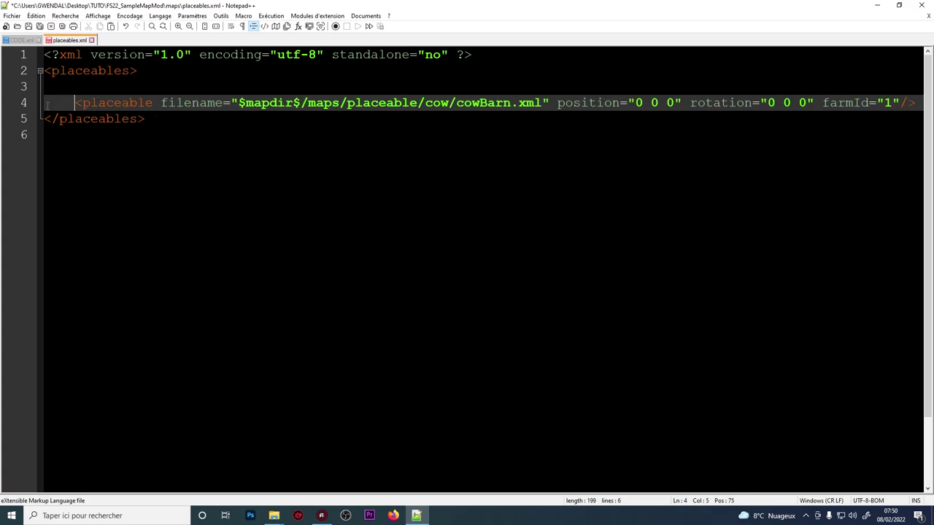
click(59, 119)
drag(91, 77, 98, 77)
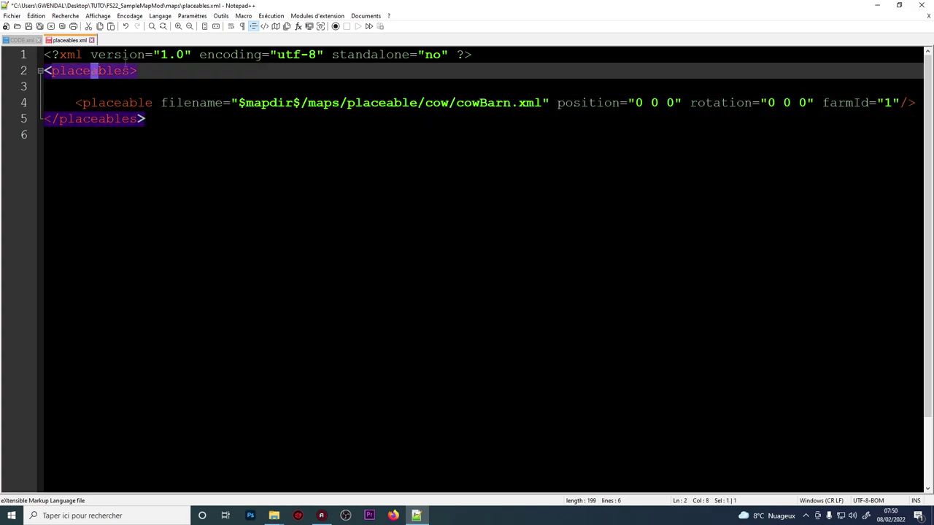
click(128, 69)
click(28, 27)
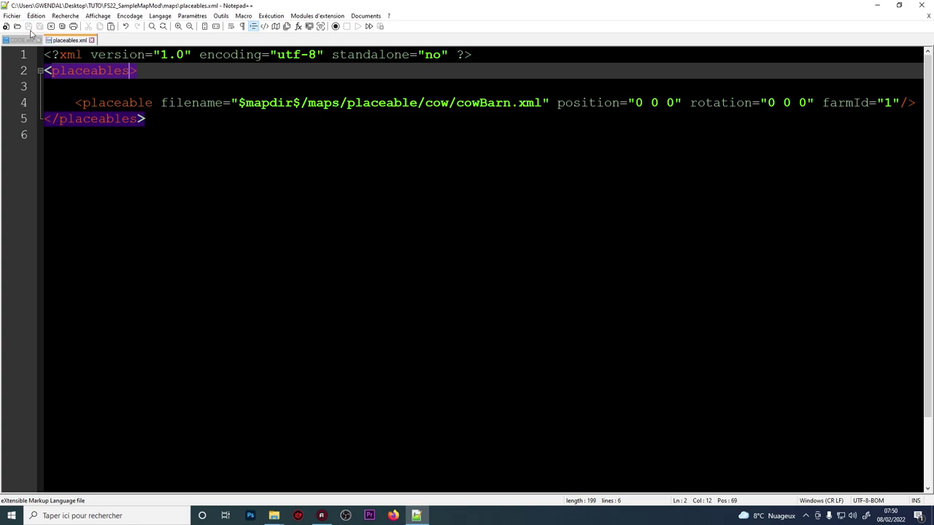
Step: Close placeables.xml and CODE.xml and exit the text editor
click(92, 40)
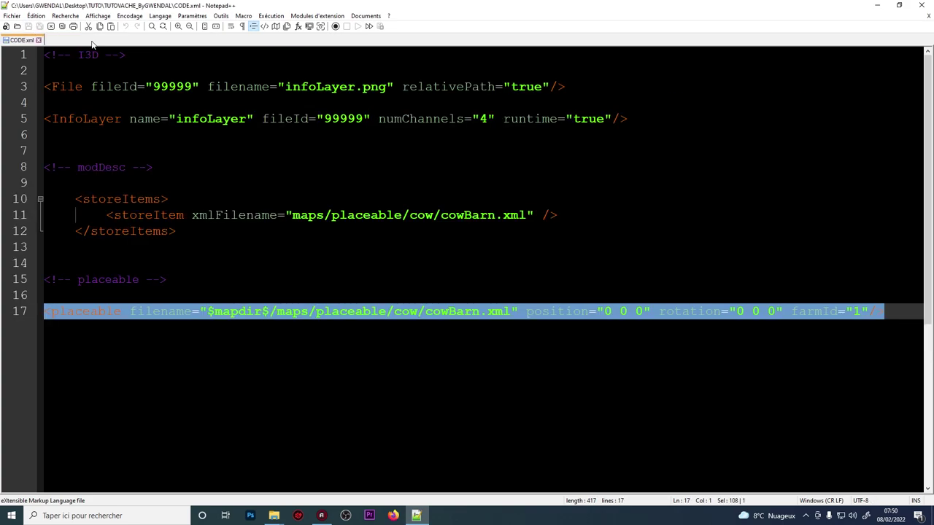
click(929, 15)
click(921, 5)
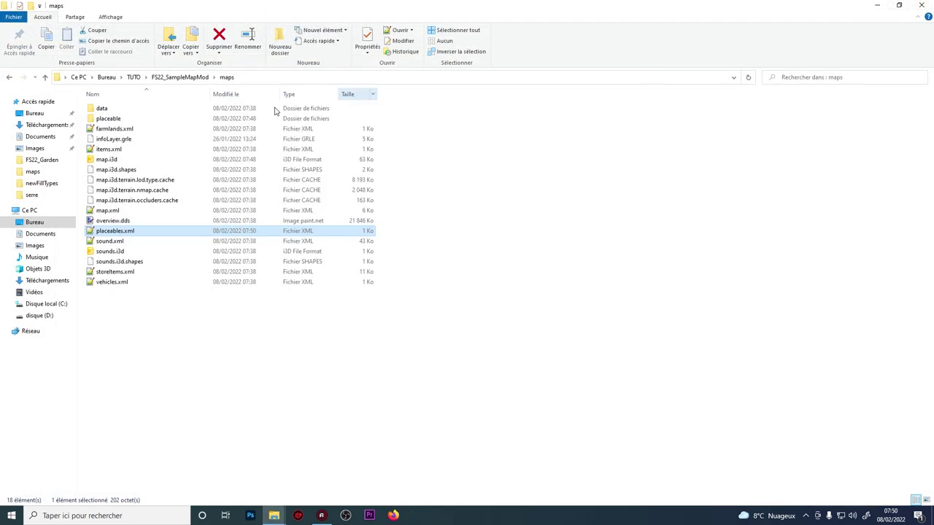
Step: Open map.i3d from the maps folder in GIANTS Editor and clear the vehicleShop selection
double_click(108, 160)
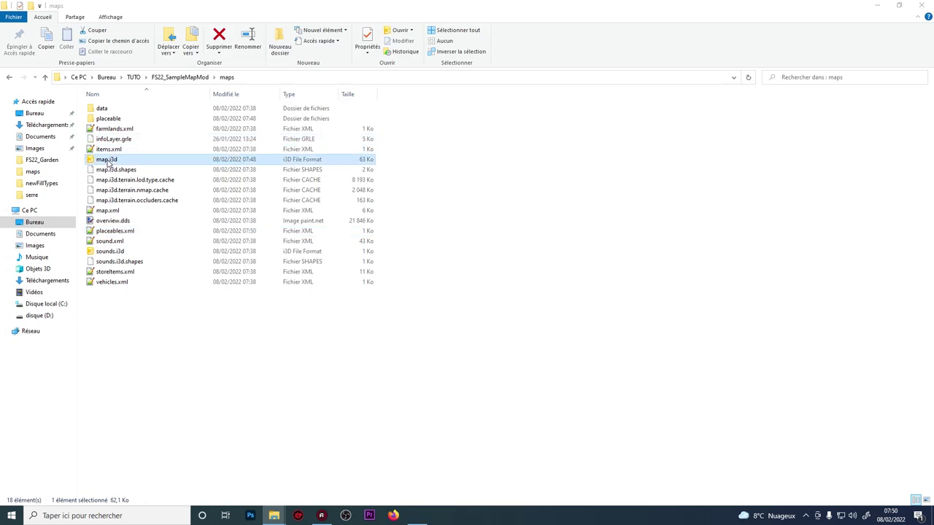
click(437, 315)
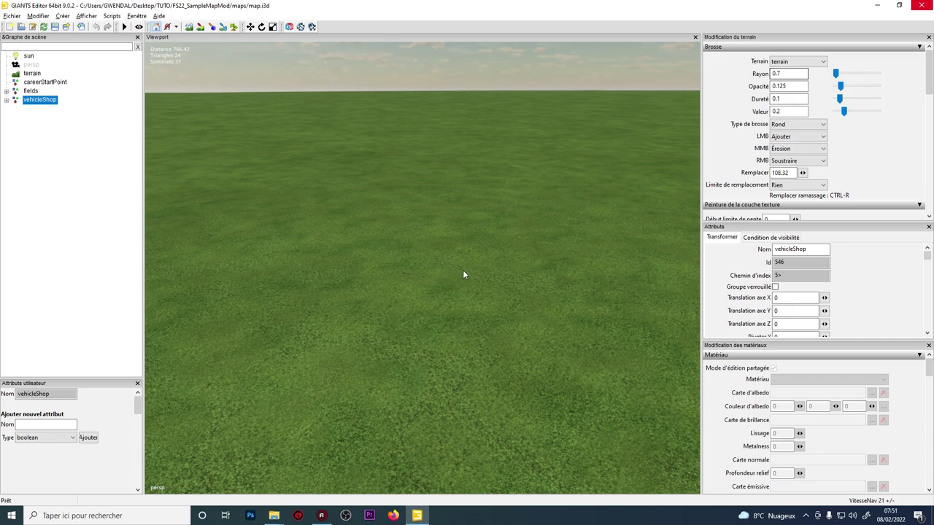
alt+drag(464, 270, 411, 259)
click(411, 258)
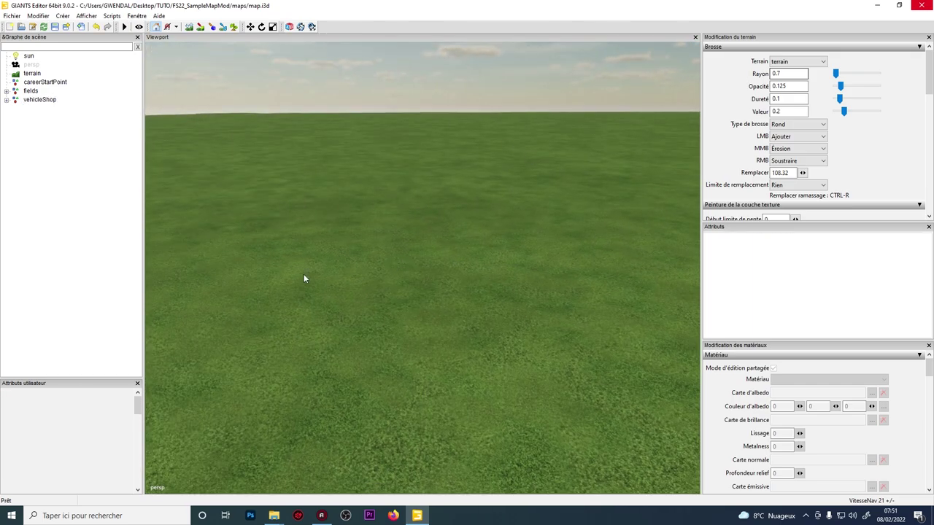
right_drag(380, 259, 380, 273)
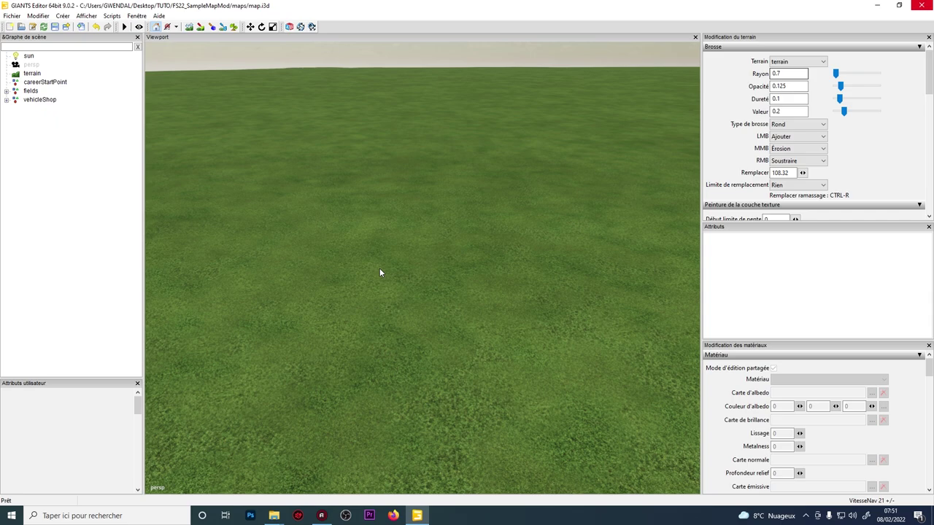
Step: Activate terrain texture painting and set the texture layer to GRASS_DIRT
click(200, 29)
alt+drag(433, 323, 393, 313)
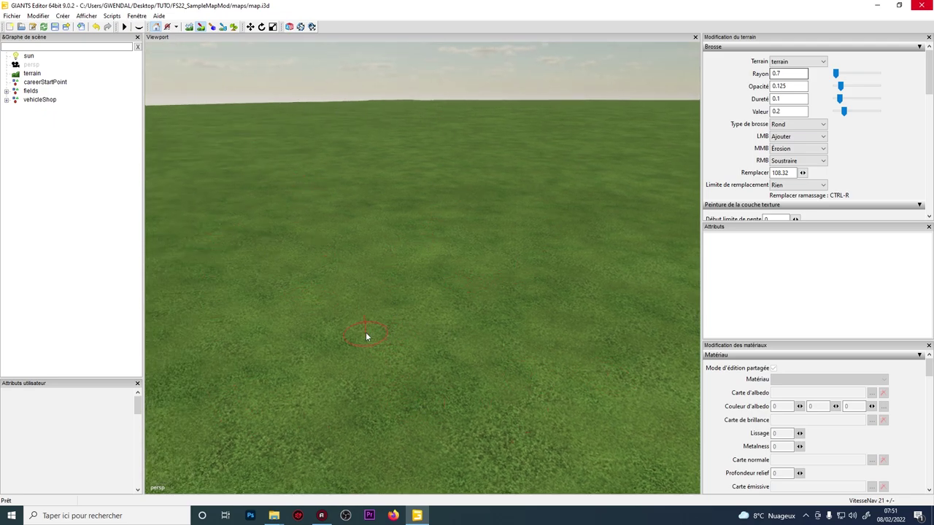
mouse_move(348, 301)
alt+right_down()
mouse_move(395, 273)
mouse_move(281, 304)
mouse_move(323, 309)
mouse_move(322, 273)
mouse_move(435, 265)
mouse_move(387, 315)
alt+right_up()
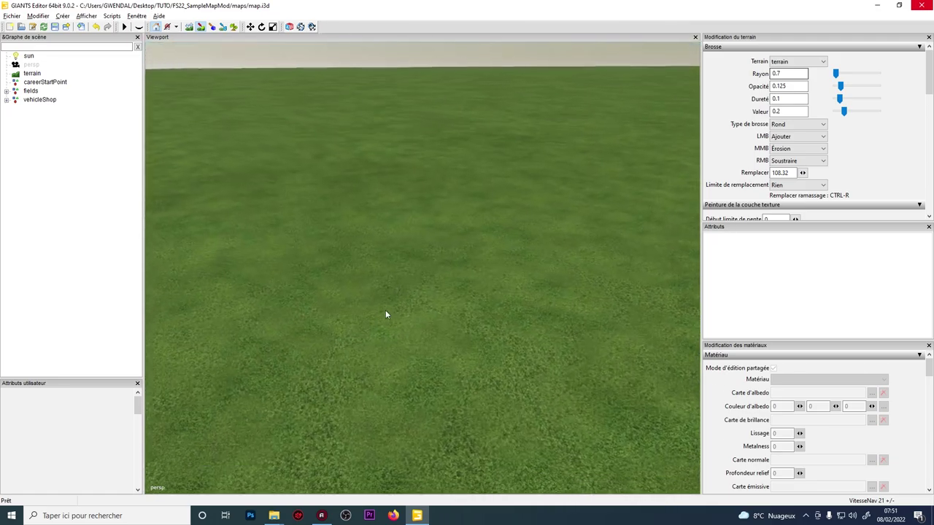
mouse_move(385, 311)
alt+mouse_down()
mouse_move(427, 299)
mouse_move(355, 297)
mouse_move(348, 311)
alt+mouse_up()
mouse_move(348, 310)
alt+right_down()
mouse_move(389, 310)
mouse_move(359, 311)
mouse_move(357, 326)
mouse_move(445, 306)
alt+right_up()
scroll(722, 153, down, 2)
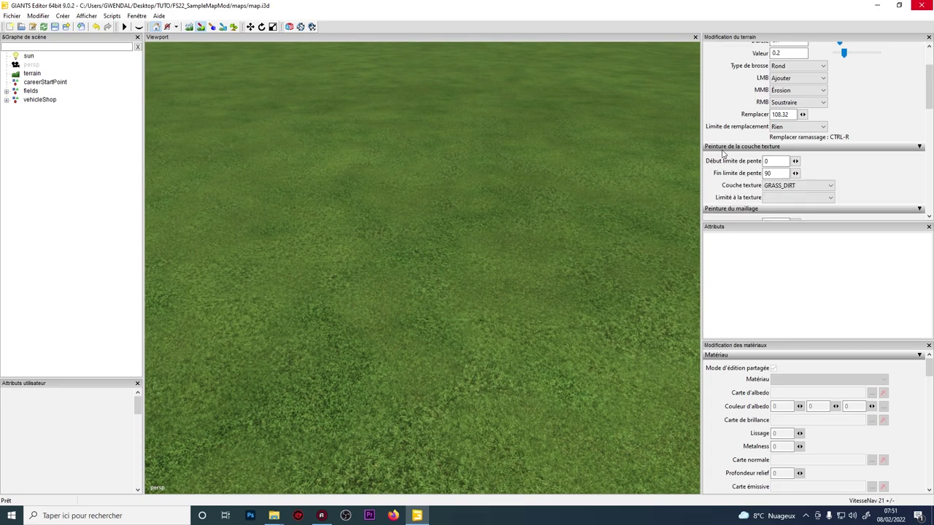
scroll(728, 156, down, 1)
click(782, 158)
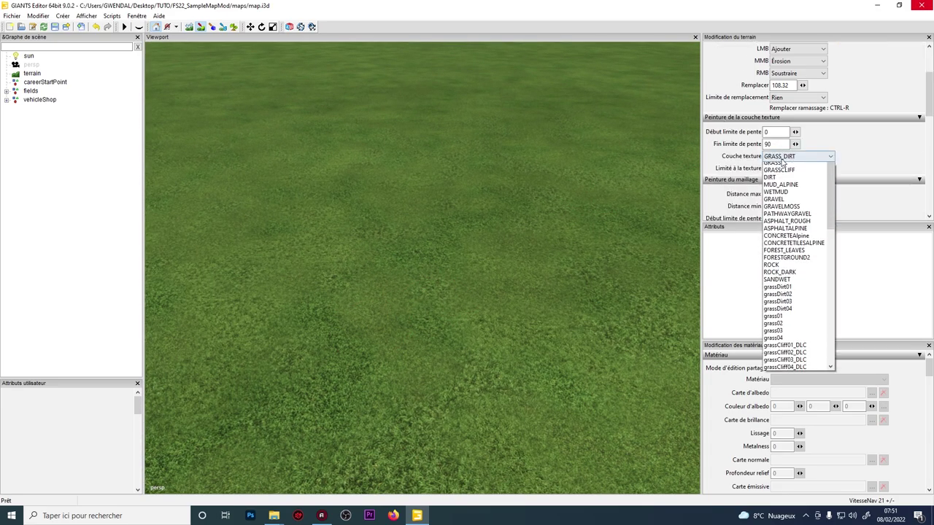
click(784, 178)
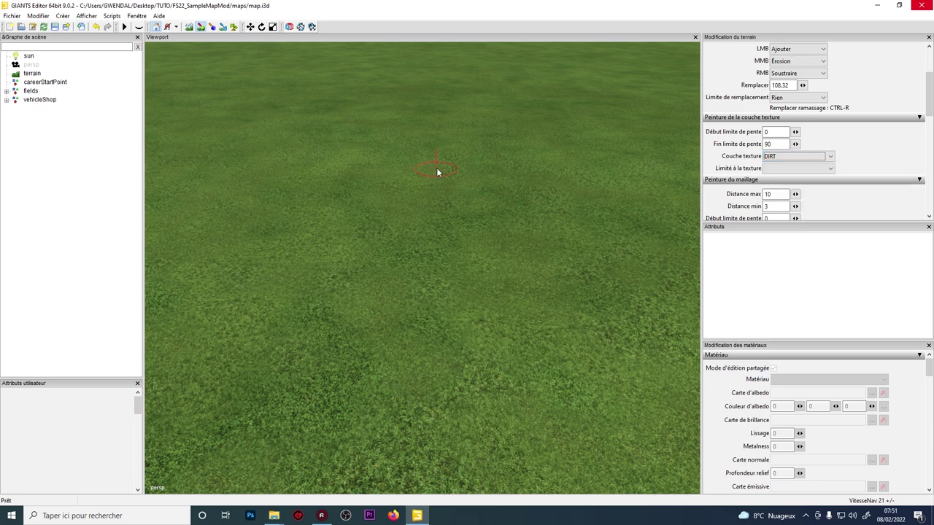
scroll(438, 172, up, 3)
Step: Paint a broad closed loop of the GRASS_DIRT texture on the grass, thickening its near side
drag(450, 137, 434, 404)
alt+right_drag(434, 404, 419, 367)
alt+middle_drag(418, 367, 436, 378)
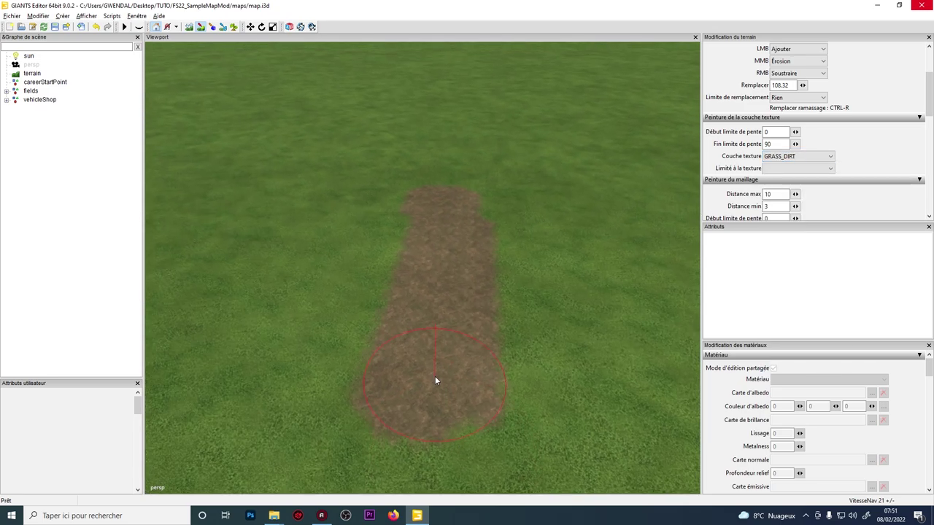
mouse_move(435, 380)
mouse_down()
mouse_move(217, 367)
mouse_move(223, 160)
mouse_up()
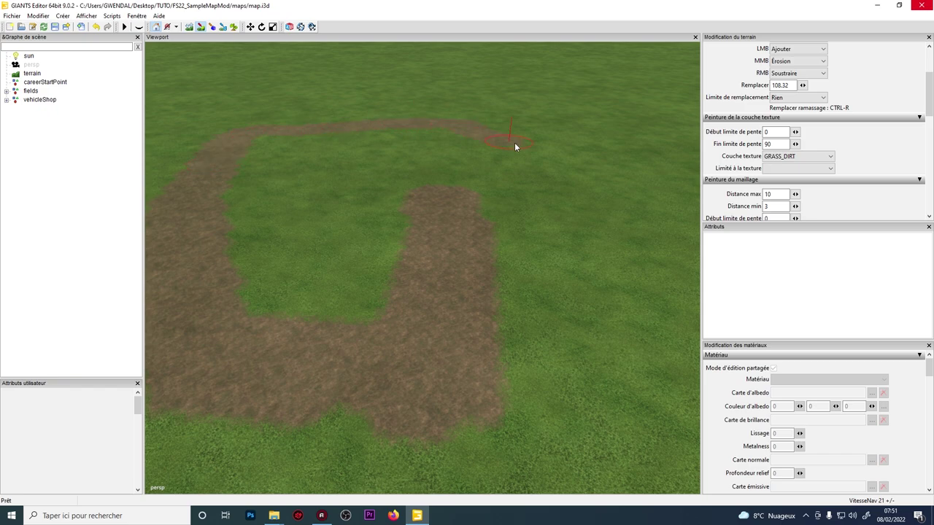
mouse_move(515, 144)
mouse_down()
mouse_move(511, 382)
mouse_move(311, 398)
mouse_up()
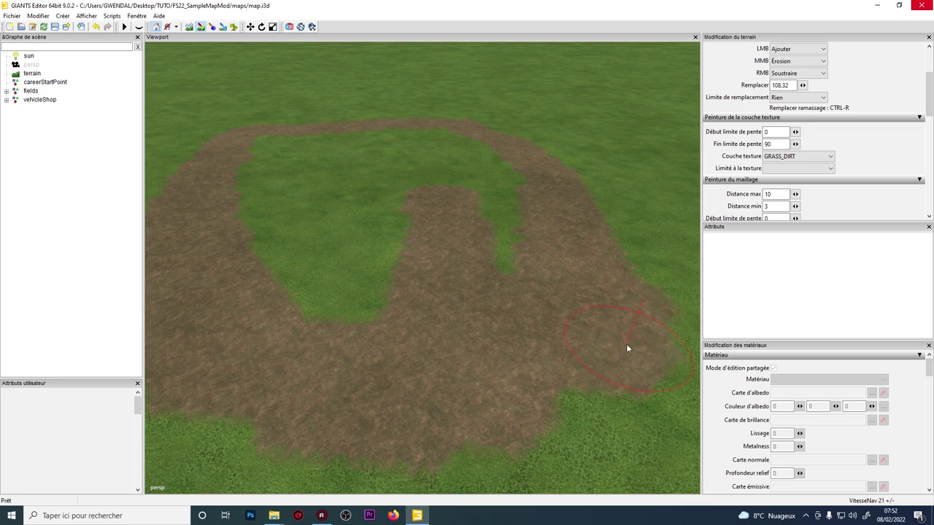
drag(627, 344, 580, 380)
Step: Fill the grass inside the painted loop with GRASS_DIRT to form one solid dirt area, then leave paint mode
alt+drag(478, 245, 527, 386)
alt+middle_drag(526, 386, 507, 328)
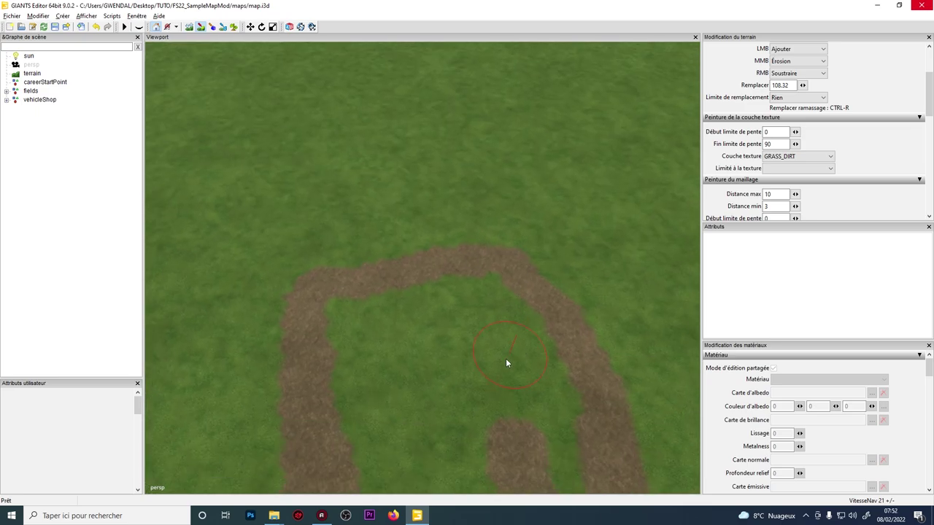
alt+middle_drag(478, 427, 471, 314)
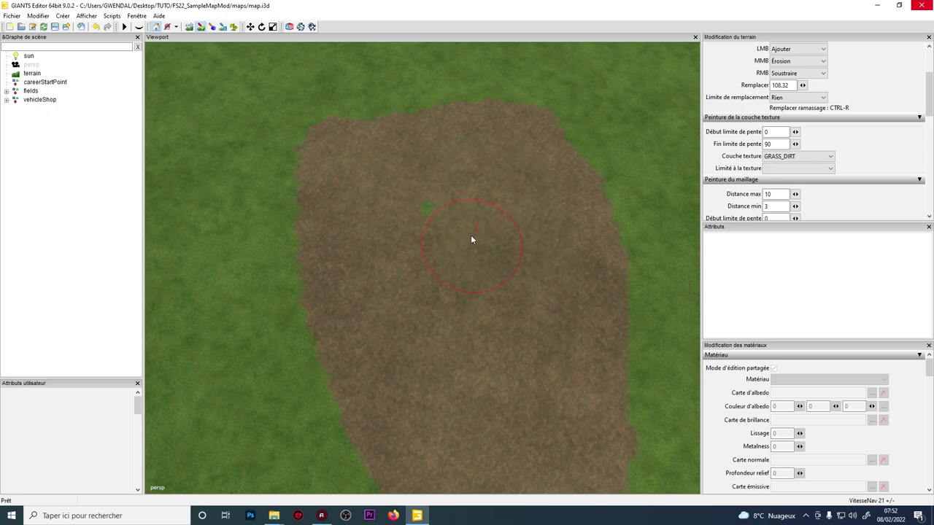
mouse_move(454, 251)
alt+middle_down()
mouse_move(397, 161)
mouse_move(381, 153)
alt+middle_up()
mouse_move(429, 183)
alt+middle_down()
mouse_move(441, 247)
mouse_move(455, 153)
mouse_move(440, 158)
alt+middle_up()
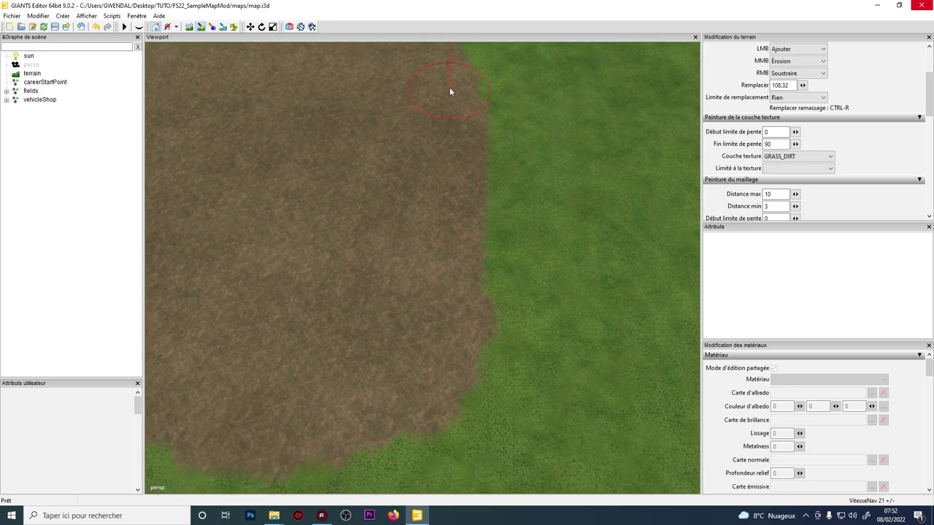
mouse_move(459, 58)
alt+middle_down()
mouse_move(462, 96)
mouse_move(479, 112)
alt+middle_up()
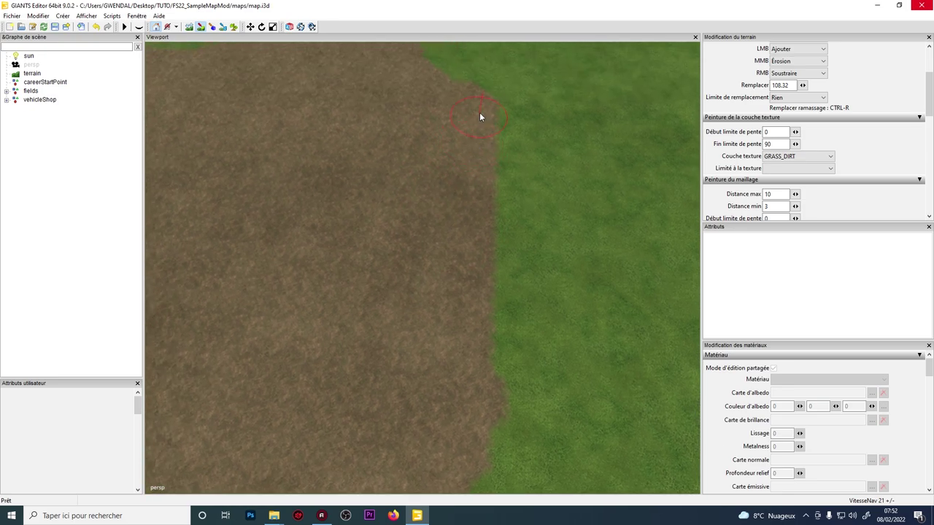
scroll(423, 109, down, 3)
alt+middle_drag(382, 159, 374, 98)
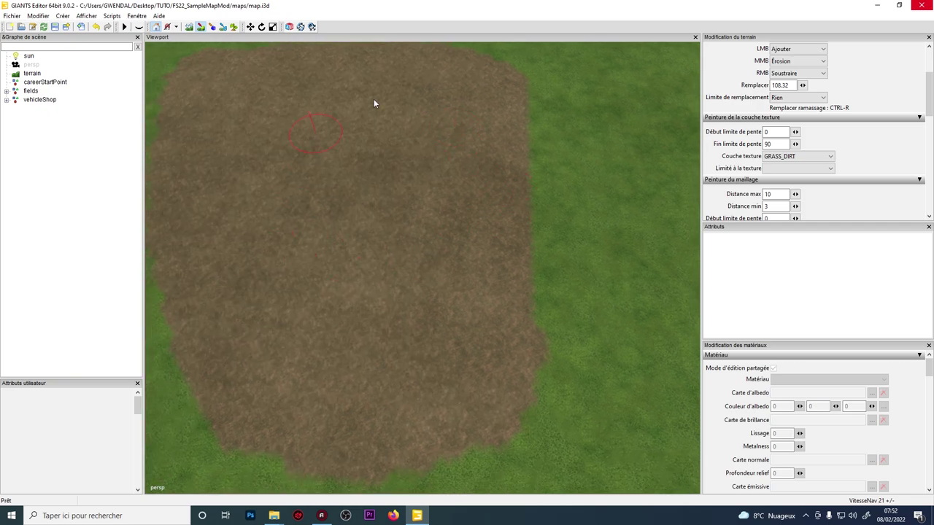
scroll(394, 139, down, 2)
alt+drag(410, 170, 499, 168)
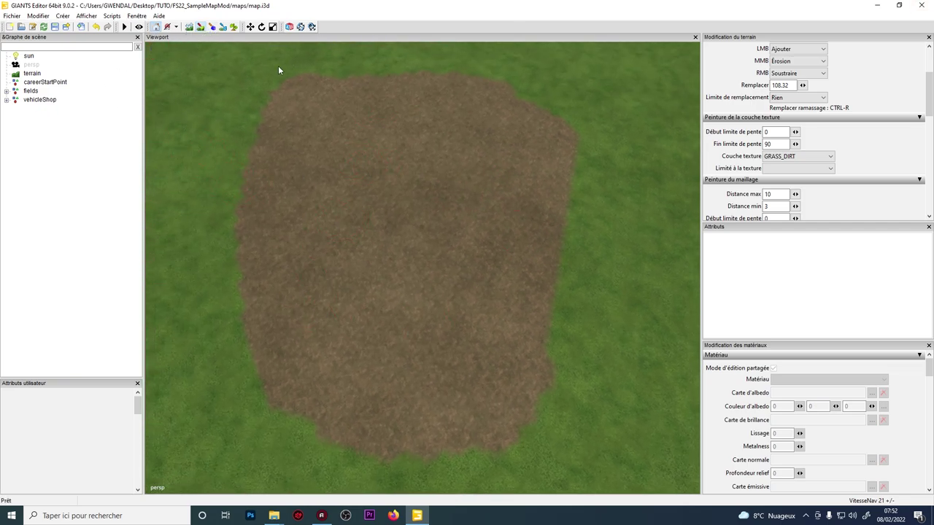
alt+middle_drag(415, 301, 431, 377)
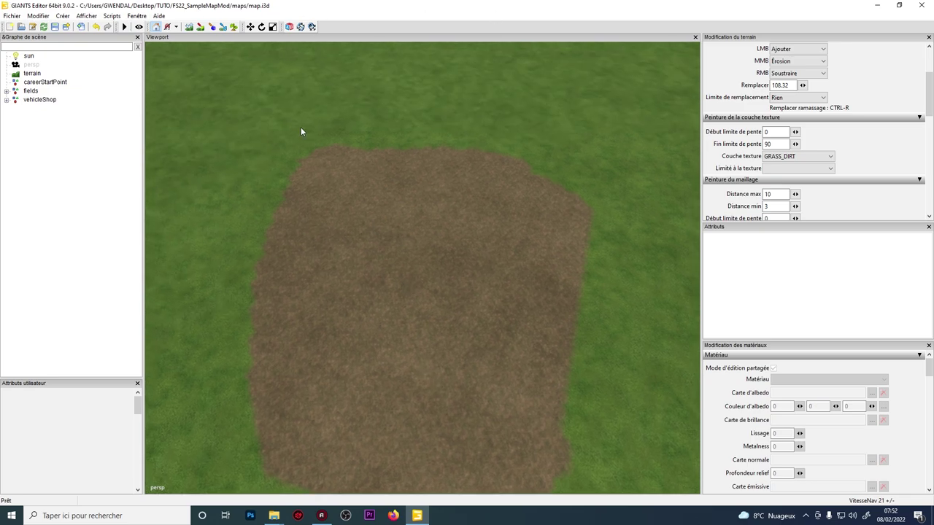
Step: Import cowBarnMedium.i3d from the TUTO/FS22_SampleMapMod/maps/placeable/cow folder into the map
click(11, 16)
click(63, 121)
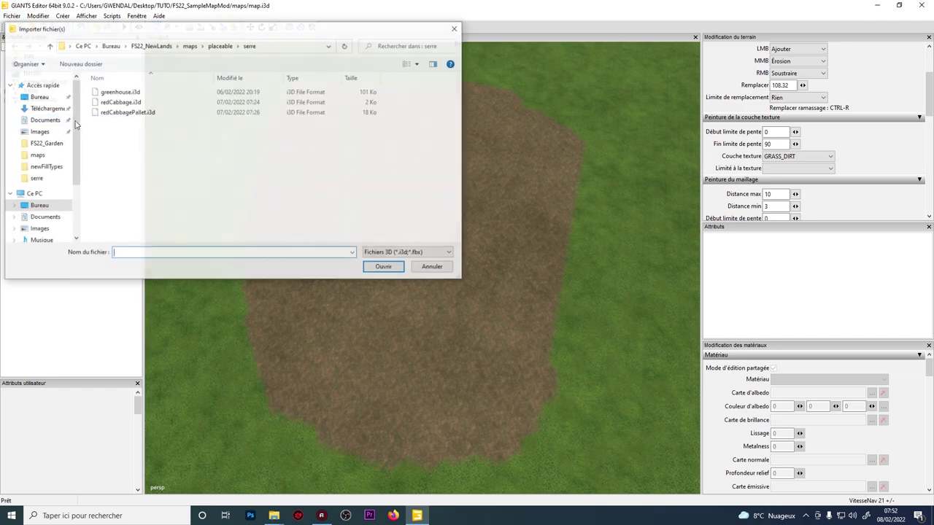
click(40, 96)
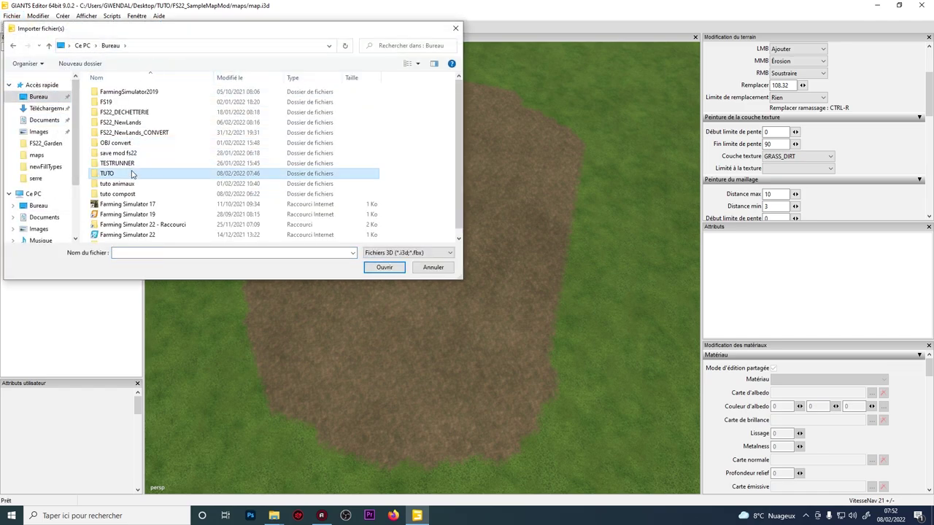
double_click(135, 153)
double_click(126, 92)
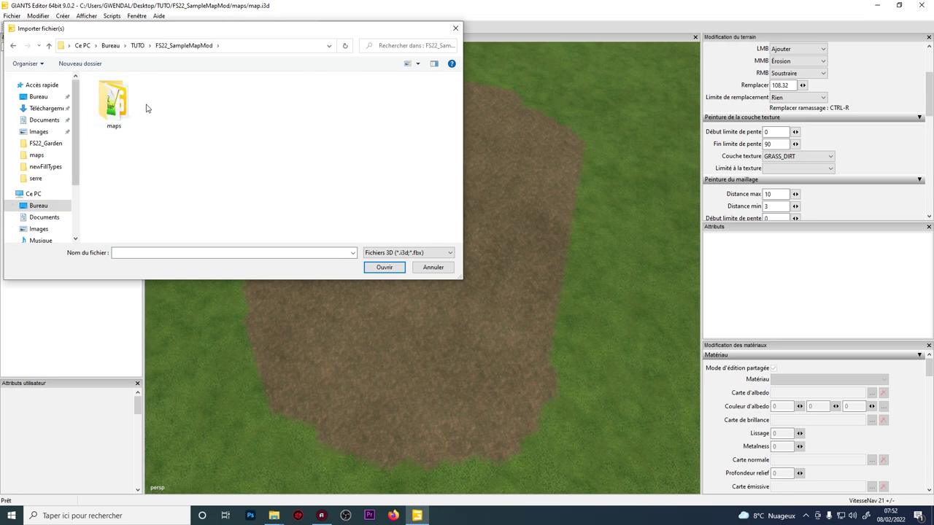
double_click(124, 100)
double_click(120, 100)
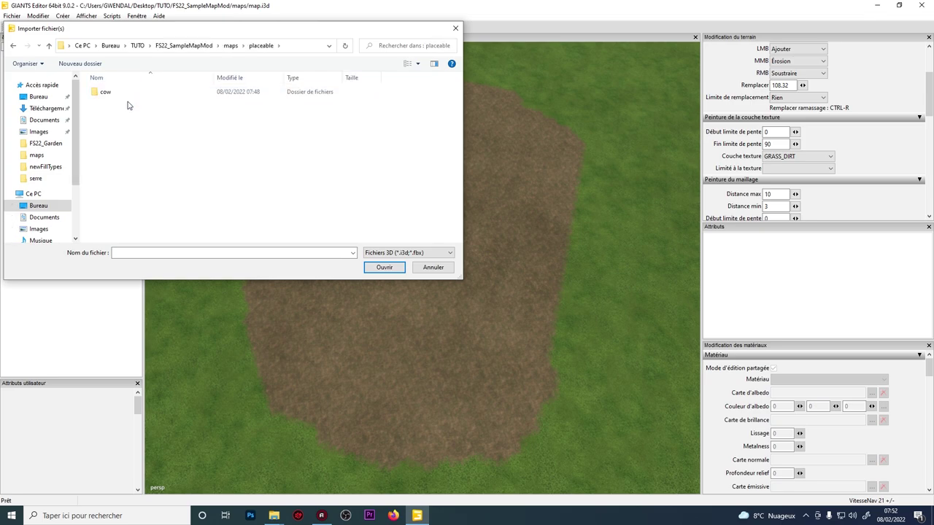
double_click(126, 94)
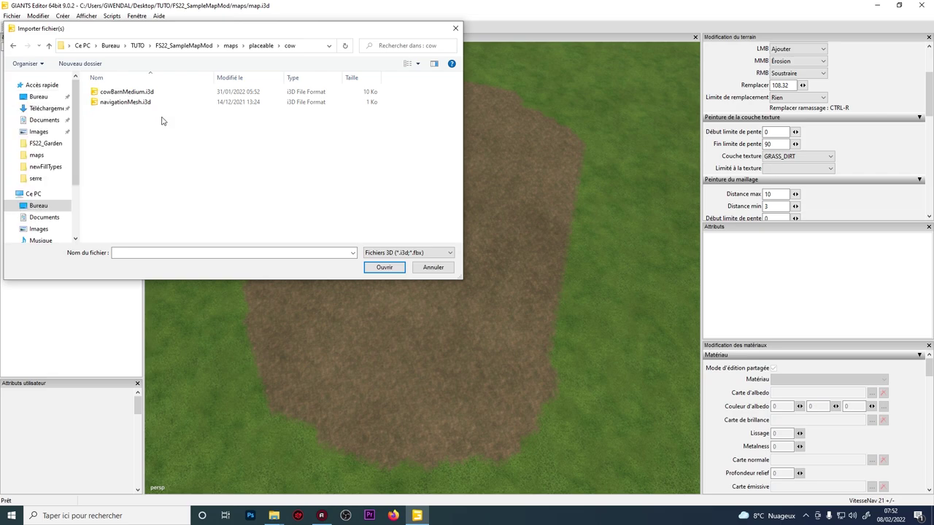
click(137, 96)
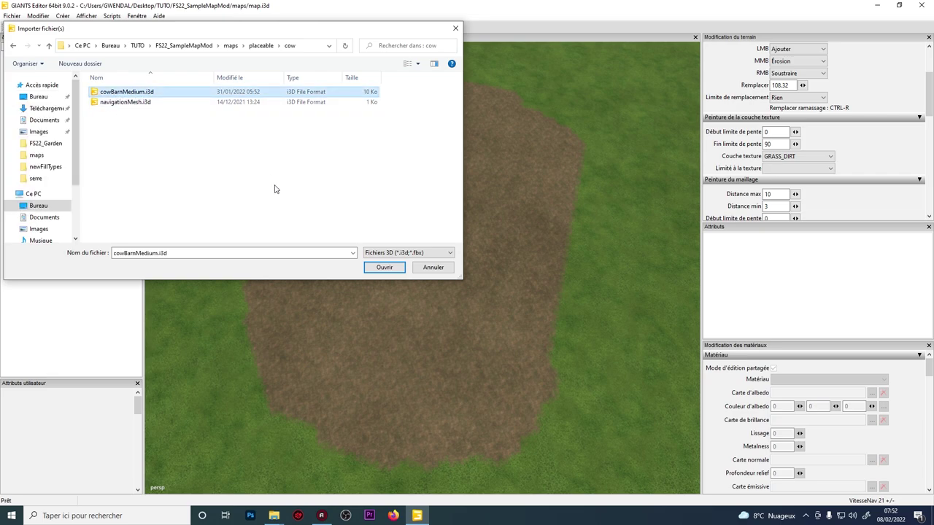
click(381, 267)
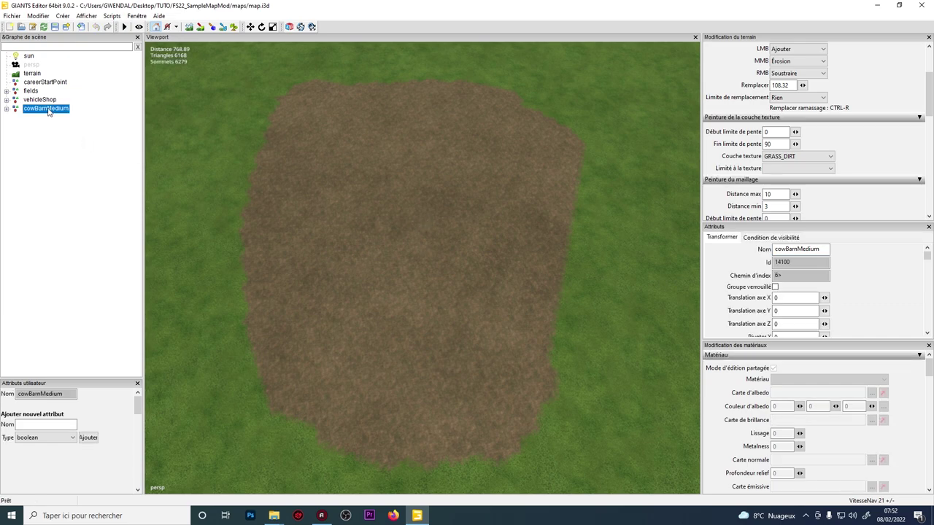
Step: Place the cowBarnMedium group interactively on the terrain in the middle of the dirt area
scroll(364, 187, up, 5)
scroll(377, 188, down, 2)
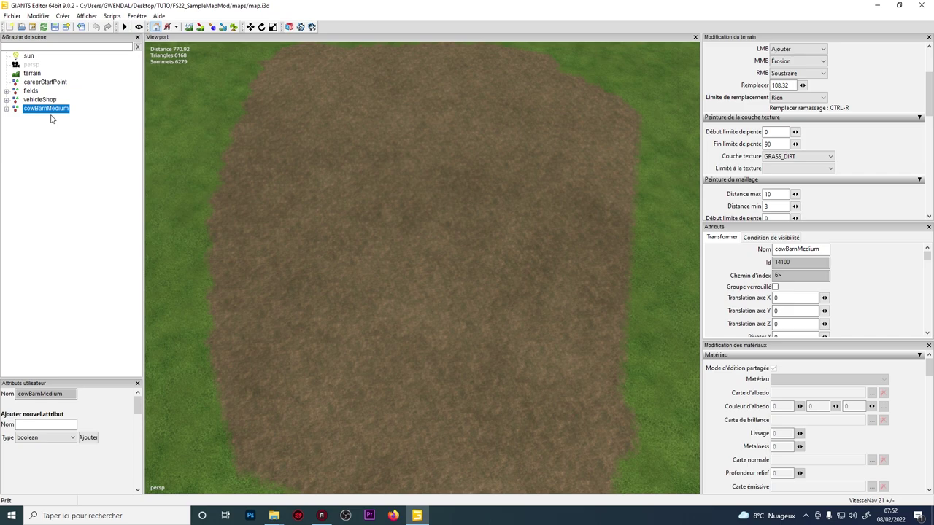
key(ctrl+b)
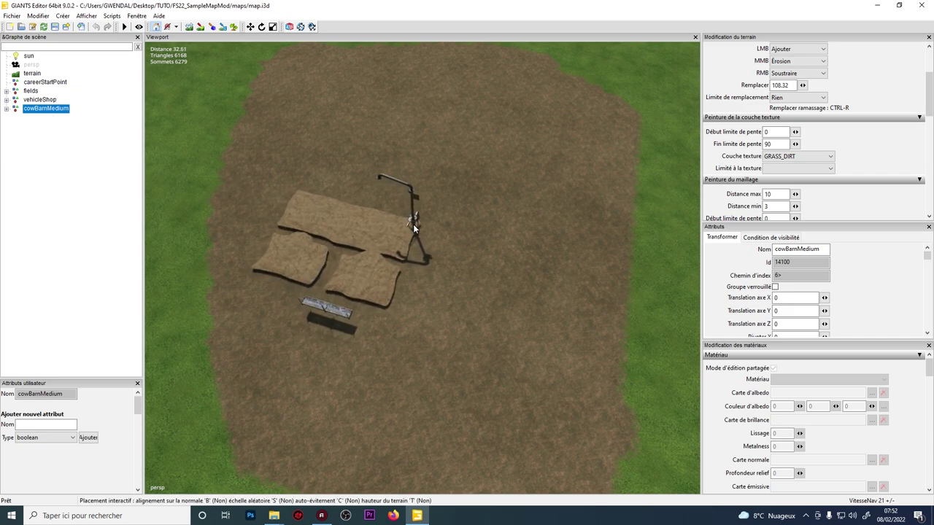
click(423, 230)
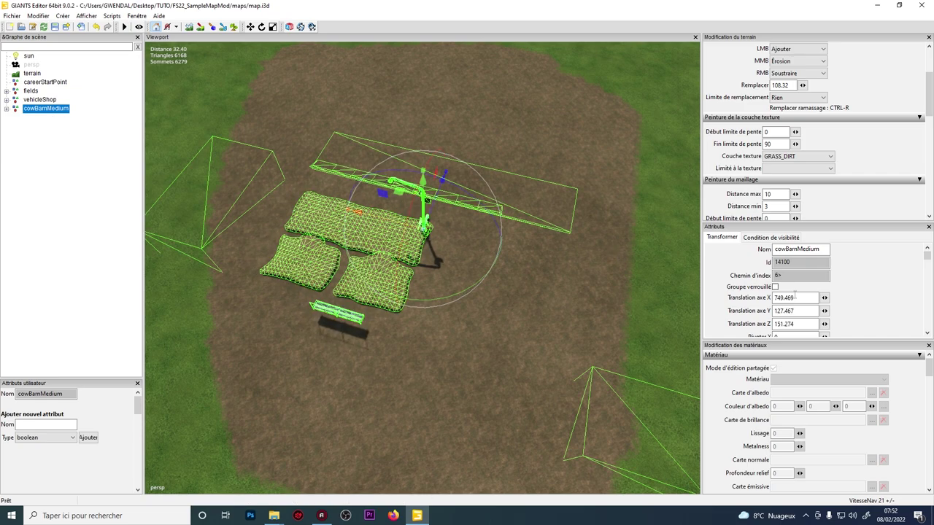
Step: Round the cowBarnMedium translation to X 749.47, Y 127.47 and Z 151.27
click(792, 297)
drag(786, 291, 790, 292)
text(7)
drag(793, 311, 792, 324)
text(7)
key(BackSpace)
mouse_move(517, 203)
alt+right_down()
mouse_move(505, 226)
mouse_move(504, 189)
alt+right_up()
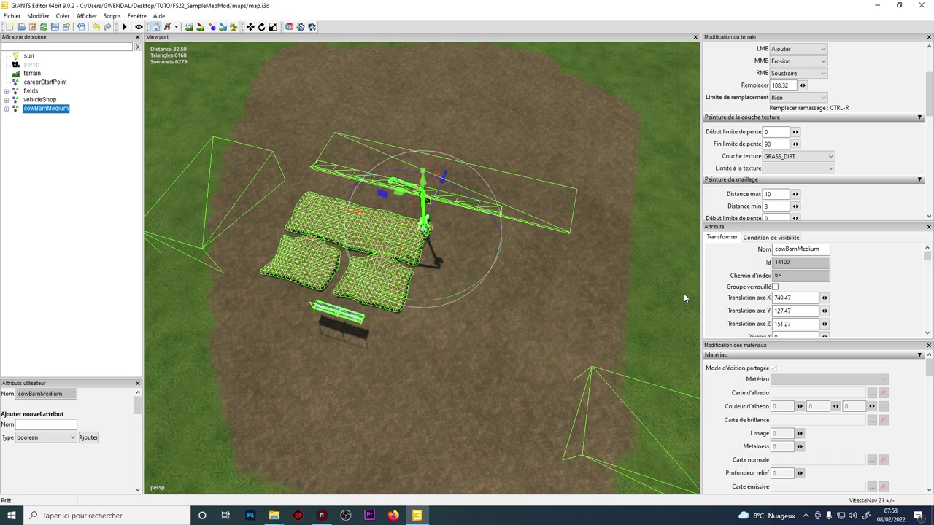
Step: Place the barn's teleportNode on the dirt beside the tall pipe, at about X -1.79 and Z 3.03
click(6, 113)
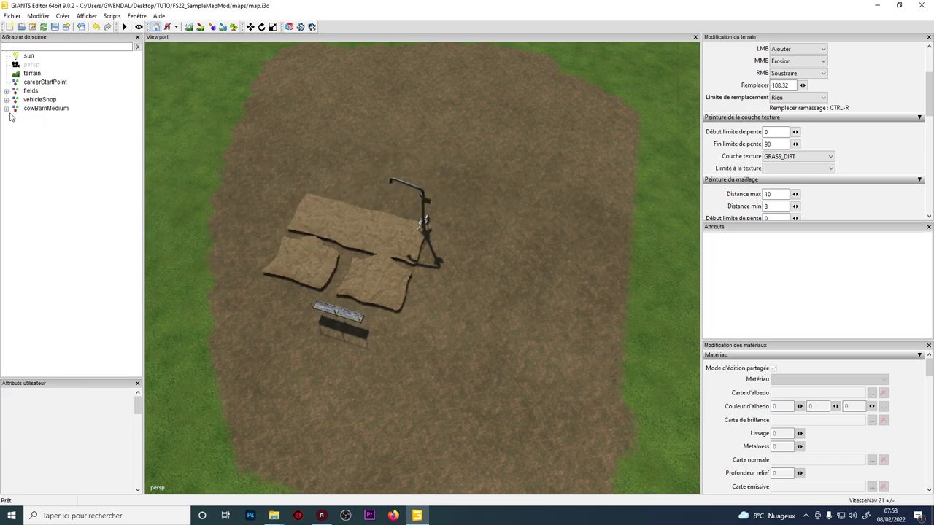
click(7, 109)
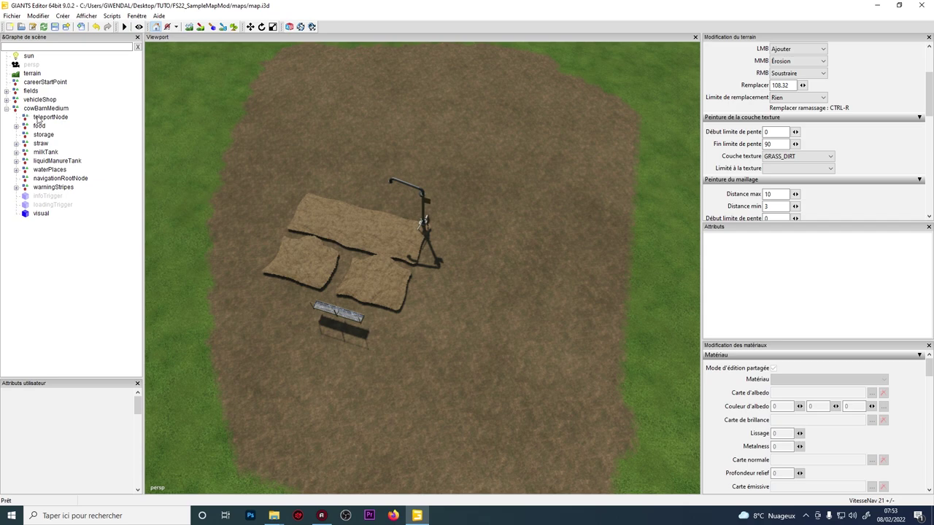
click(42, 119)
alt+middle_drag(337, 213, 360, 232)
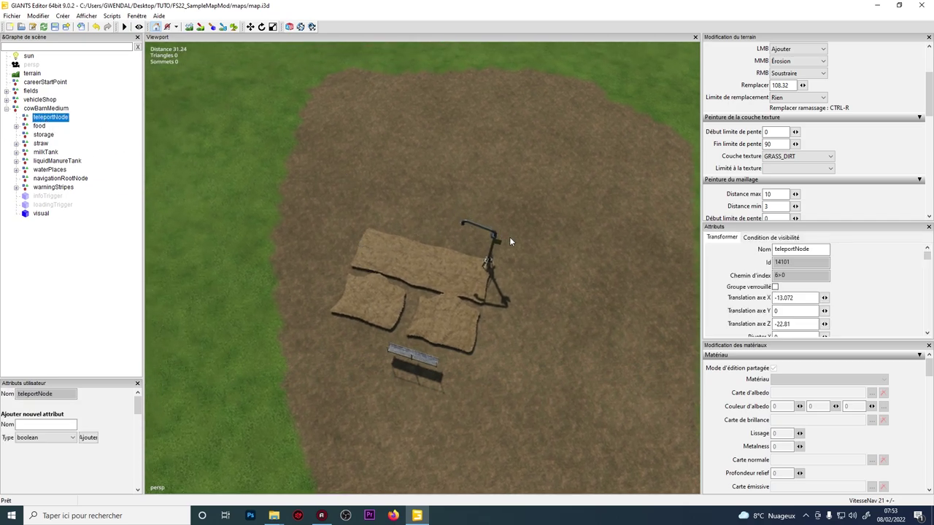
key(ctrl+b)
alt+middle_drag(515, 241, 419, 161)
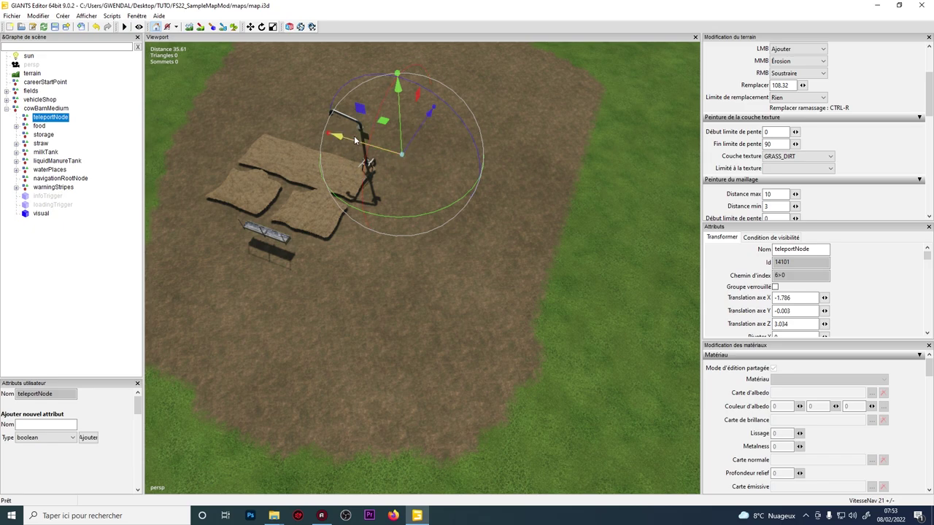
Step: Rotate the food group about its vertical axis and set its Y rotation to exactly -90
alt+drag(300, 168, 328, 175)
click(38, 126)
key(w)
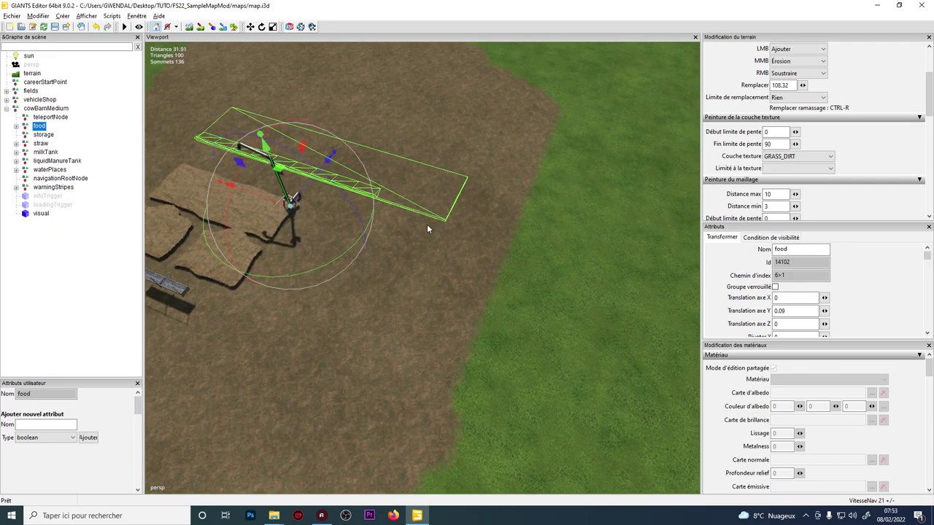
drag(303, 276, 206, 215)
scroll(812, 309, down, 2)
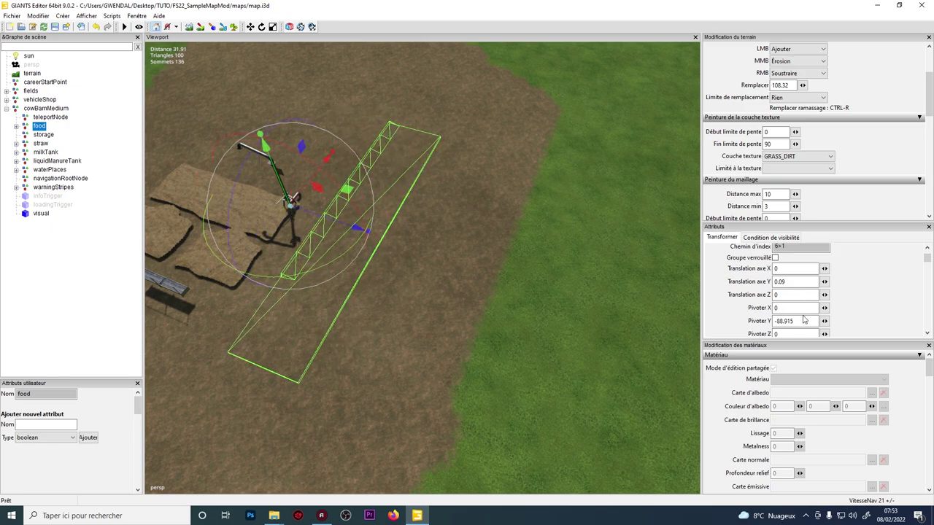
text(-90)
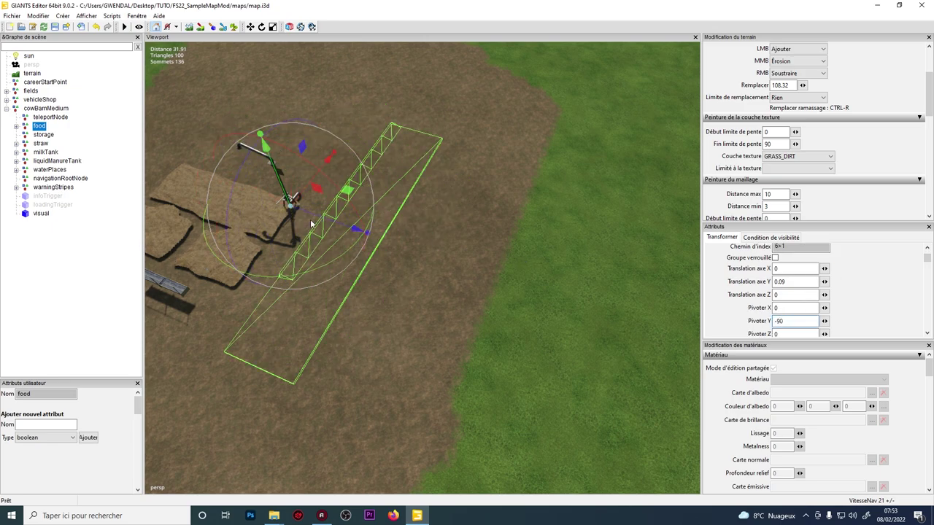
Step: Move the food group to the dirt area's edge, about X -13.21 and Z 9.25, and lower it to about Y -0.33
drag(302, 197, 387, 146)
alt+right_drag(388, 149, 454, 128)
alt+drag(453, 128, 519, 164)
alt+middle_drag(519, 164, 542, 143)
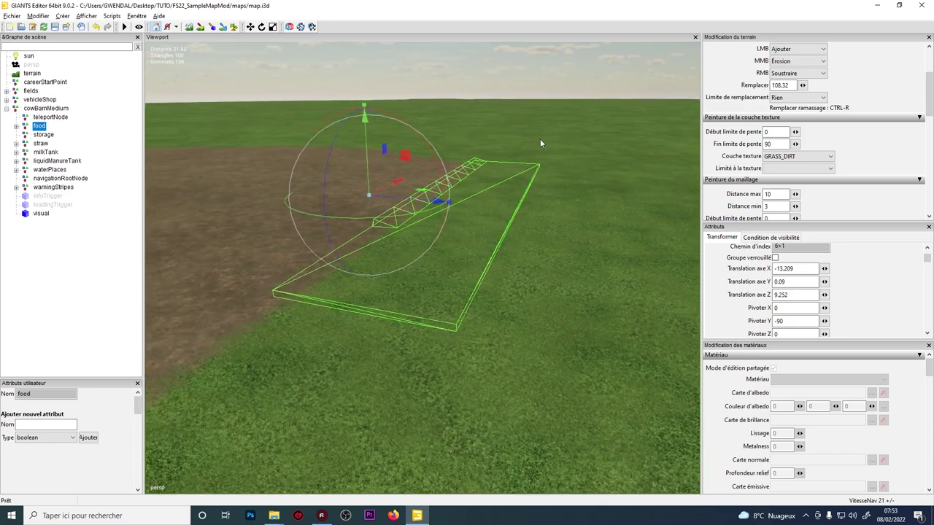
alt+drag(541, 143, 377, 146)
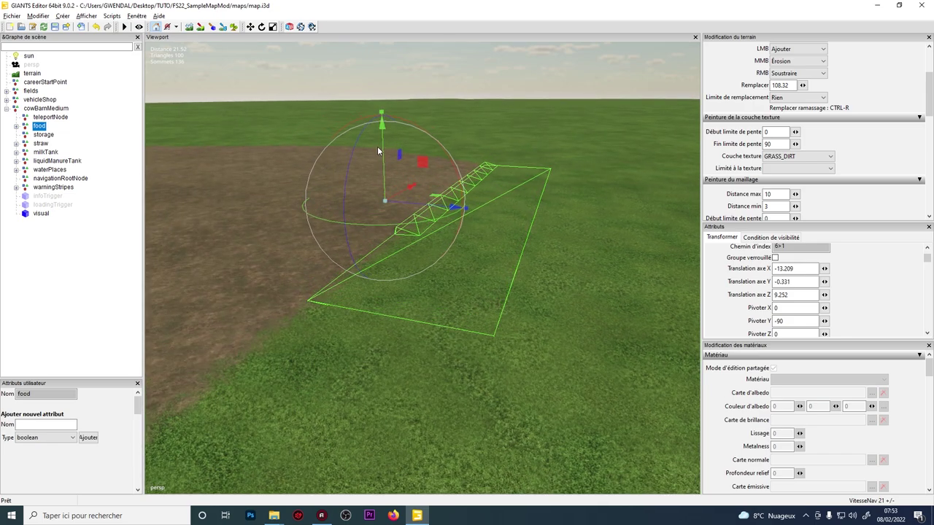
right_drag(377, 146, 146, 221)
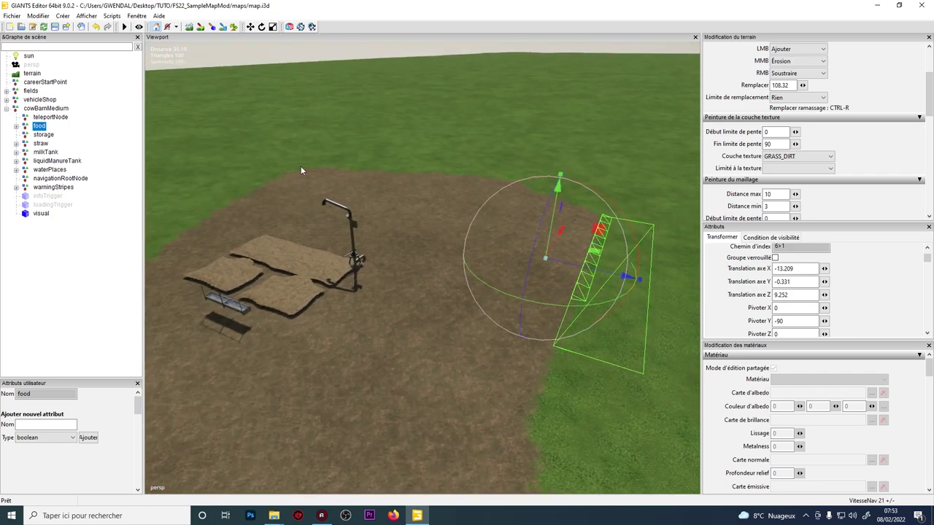
Step: Try rotating the straw group about its vertical axis to about -14 degrees
click(41, 143)
right_drag(299, 215, 297, 188)
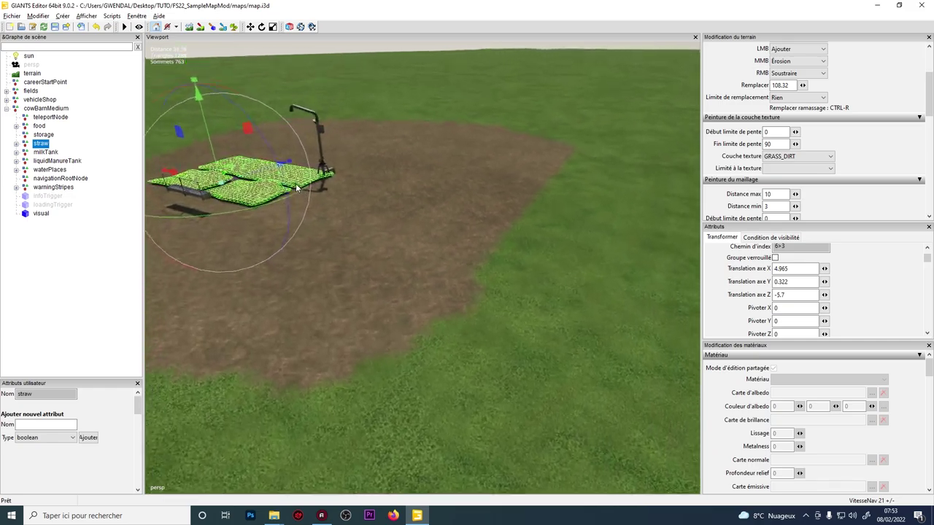
alt+middle_drag(297, 188, 293, 267)
alt+drag(294, 267, 416, 297)
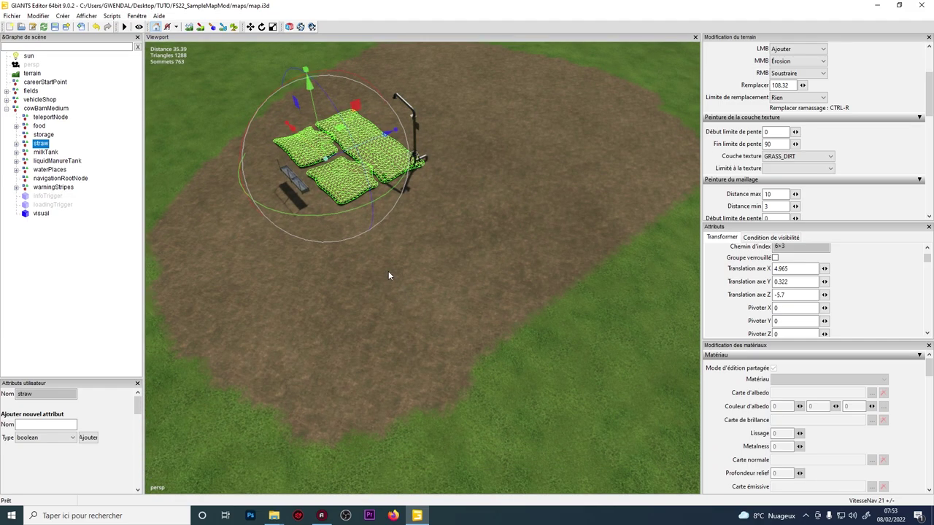
drag(312, 226, 247, 178)
scroll(331, 144, up, 3)
scroll(326, 206, down, 2)
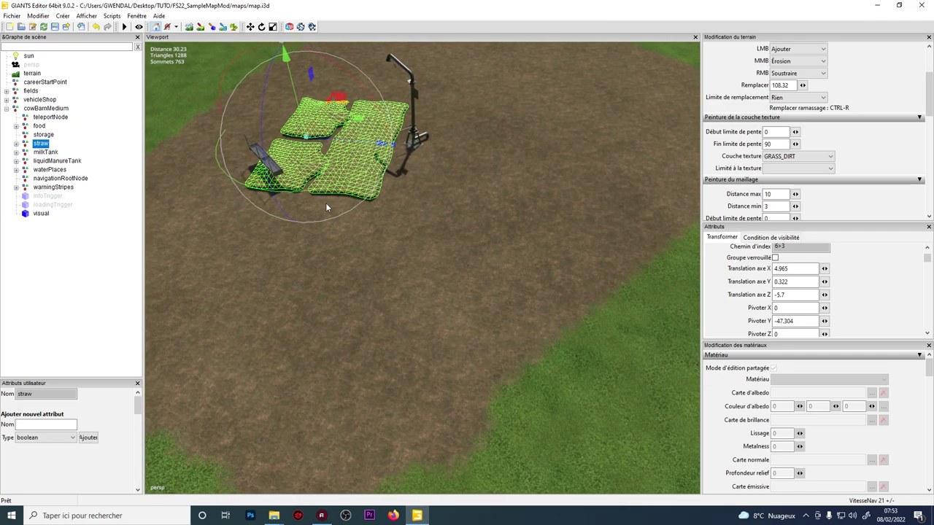
drag(319, 189, 360, 169)
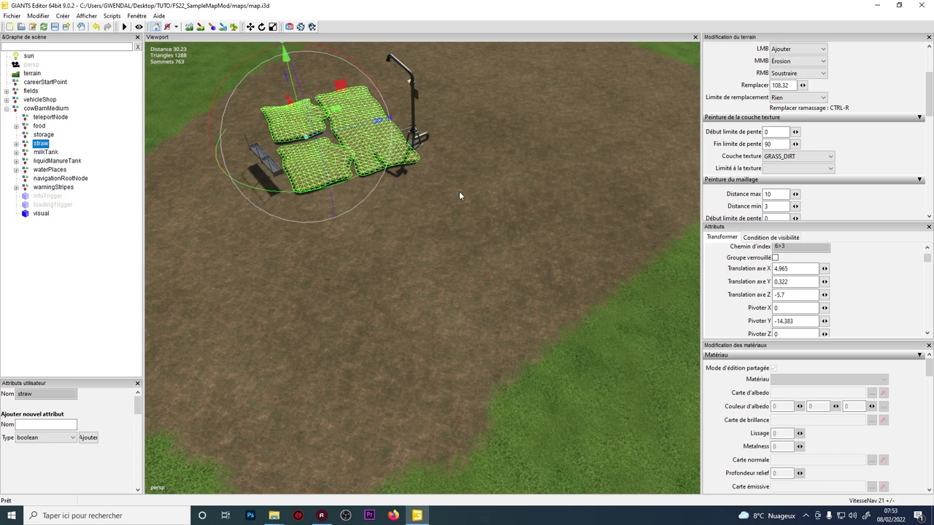
Step: Turn on visibility for the exactFillRootNodeStraw trigger inside the straw group
click(16, 144)
click(57, 162)
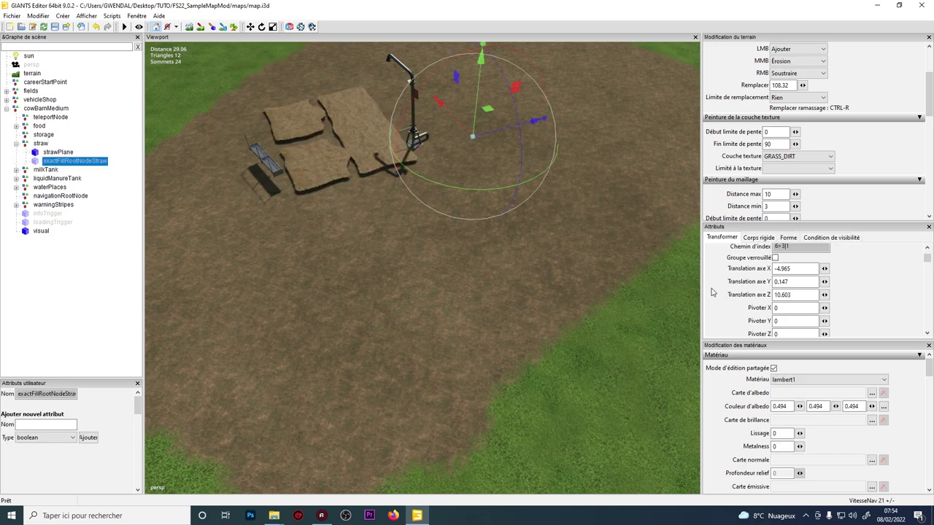
scroll(742, 300, down, 2)
click(775, 327)
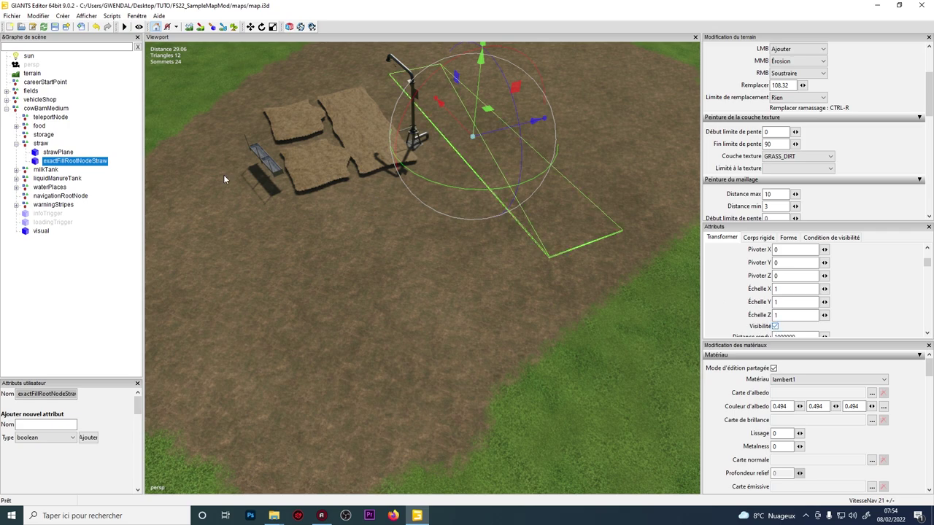
Step: Rotate the whole straw group about its vertical axis and set its Y rotation to -90
click(44, 144)
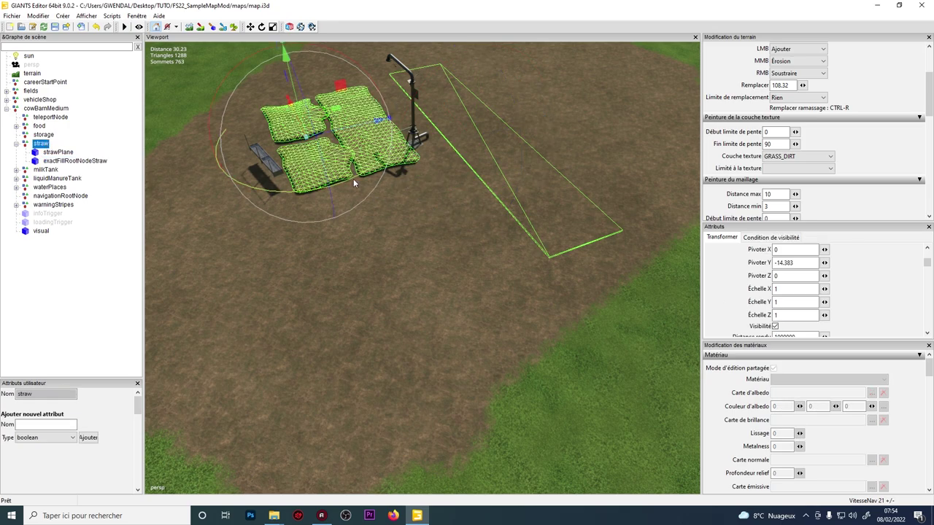
drag(228, 187, 224, 184)
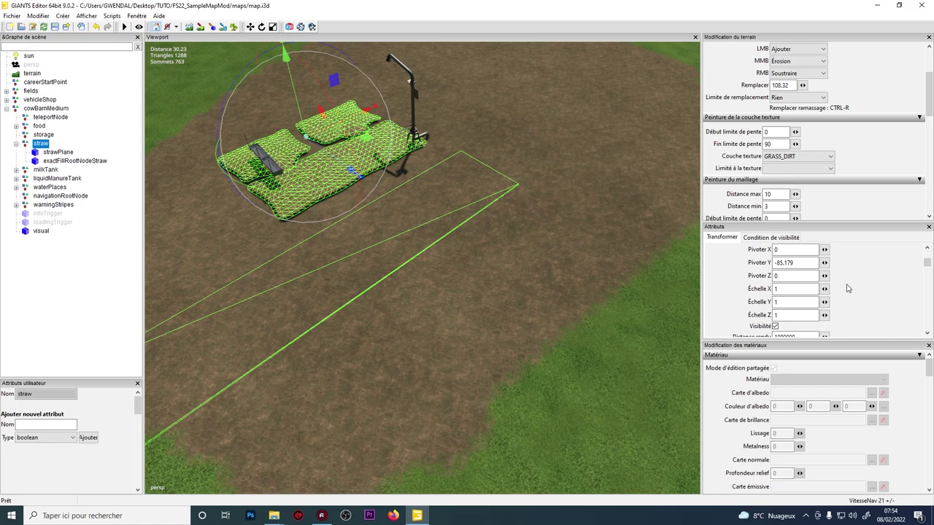
text(-90)
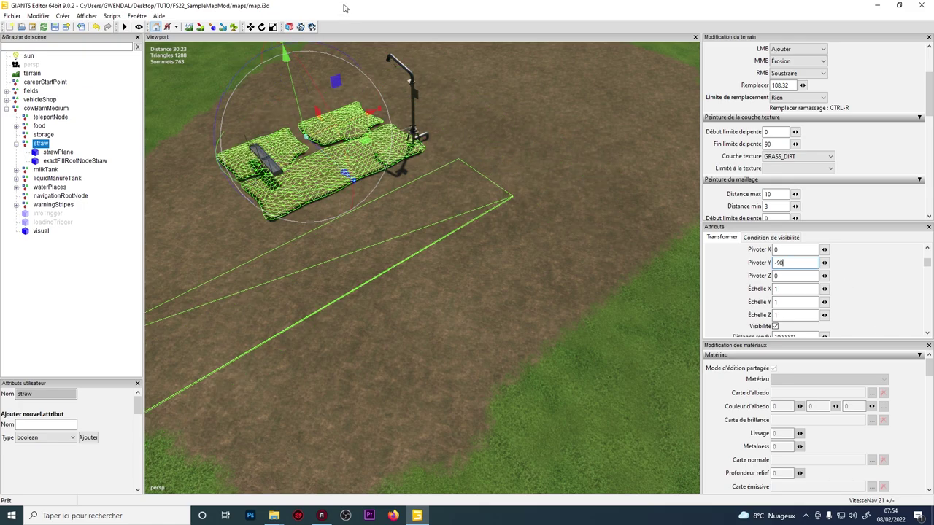
Step: Move the straw group toward the grassy edge of the dirt area, lower it into the ground and check its strawPlane
drag(344, 176, 468, 318)
alt+middle_drag(467, 318, 475, 267)
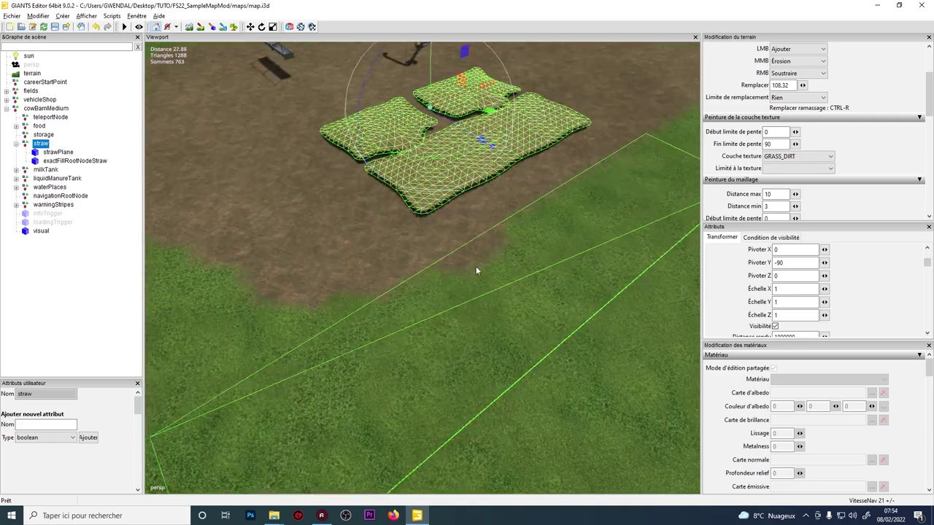
alt+drag(403, 168, 490, 136)
scroll(459, 125, up, 3)
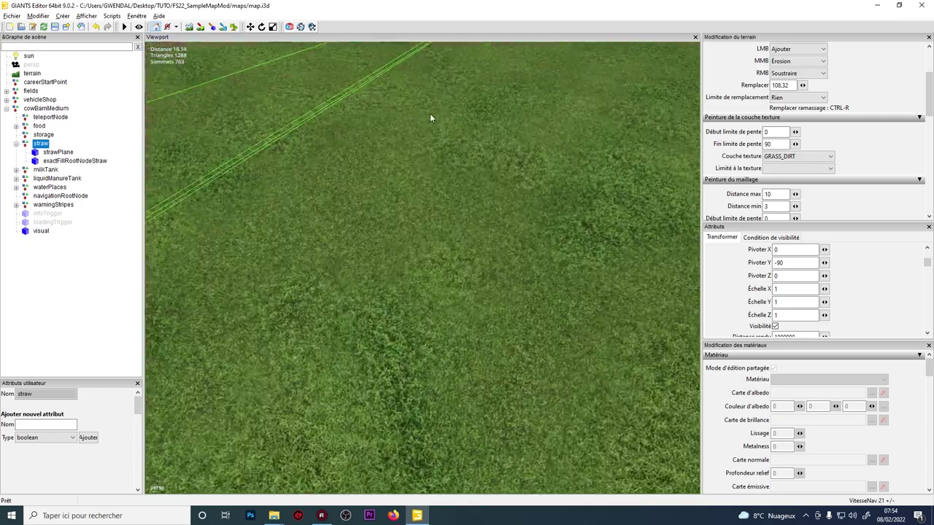
alt+drag(430, 113, 294, 88)
middle_drag(295, 87, 438, 295)
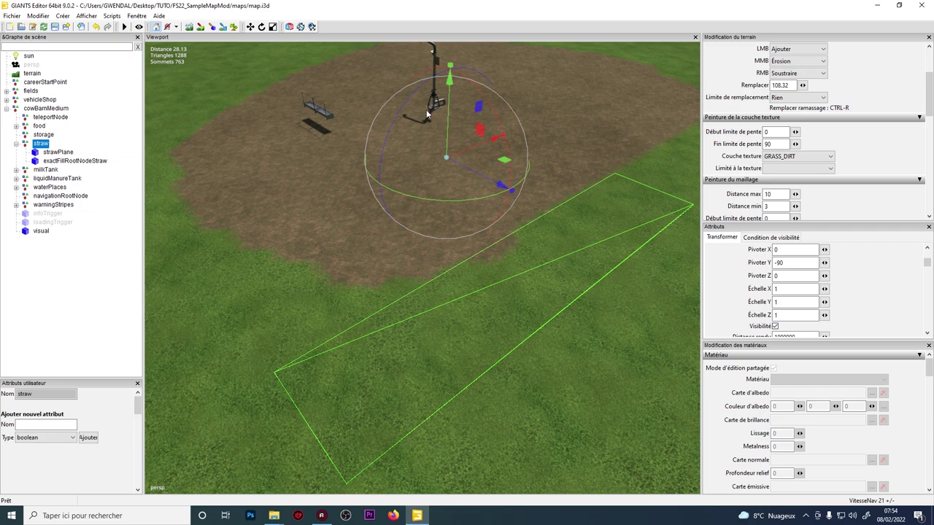
click(58, 151)
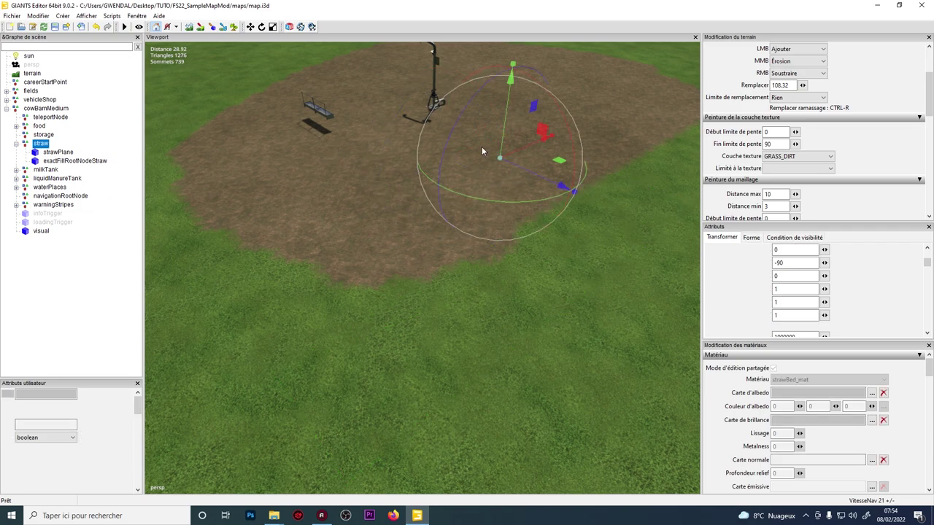
Step: Try rotating the milkTank group about its vertical axis to about -75 degrees
click(16, 170)
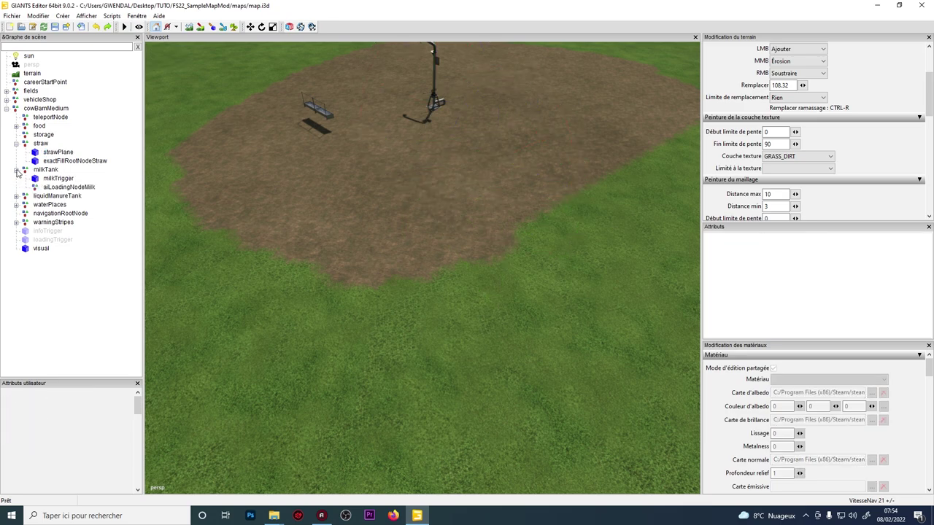
click(46, 172)
alt+middle_drag(470, 222, 578, 256)
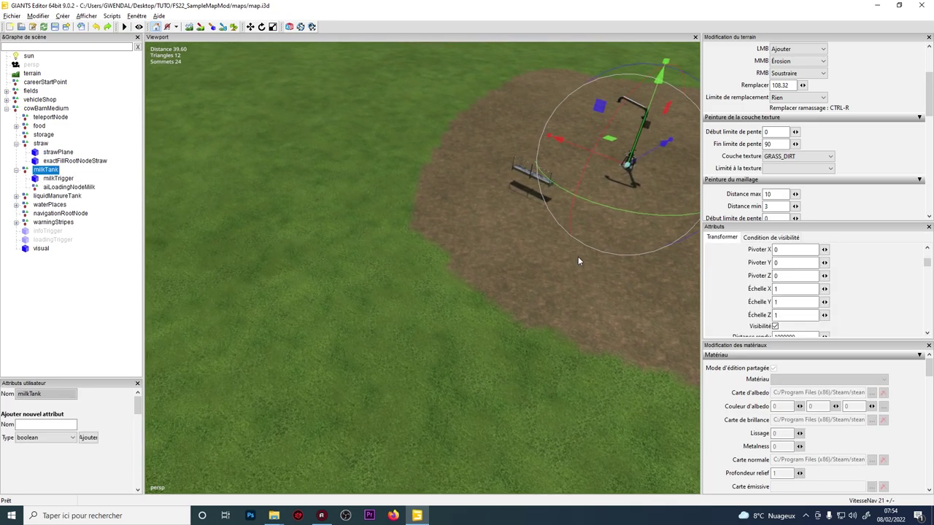
alt+drag(581, 257, 622, 259)
alt+middle_drag(502, 190, 492, 186)
drag(493, 189, 368, 141)
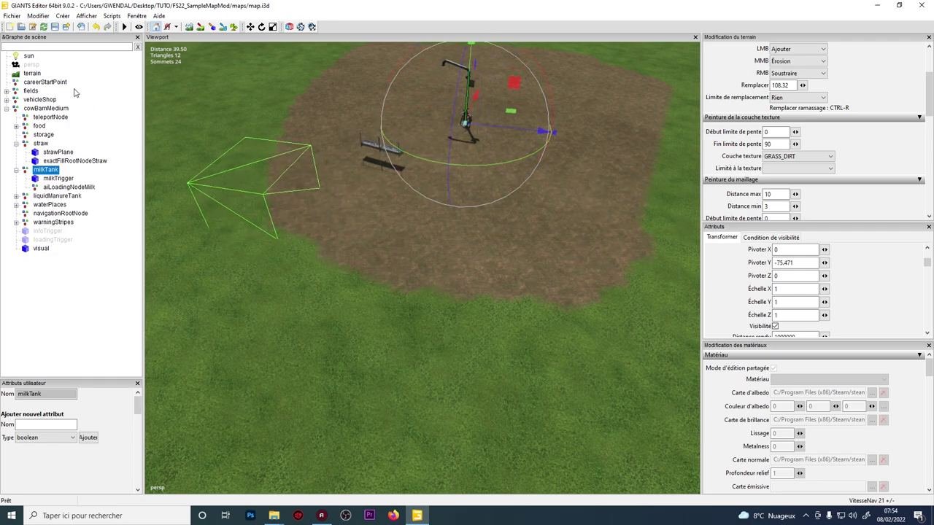
Step: Paint a small gravel patch on the terrain where the near edge of the dirt area meets the grass
click(201, 27)
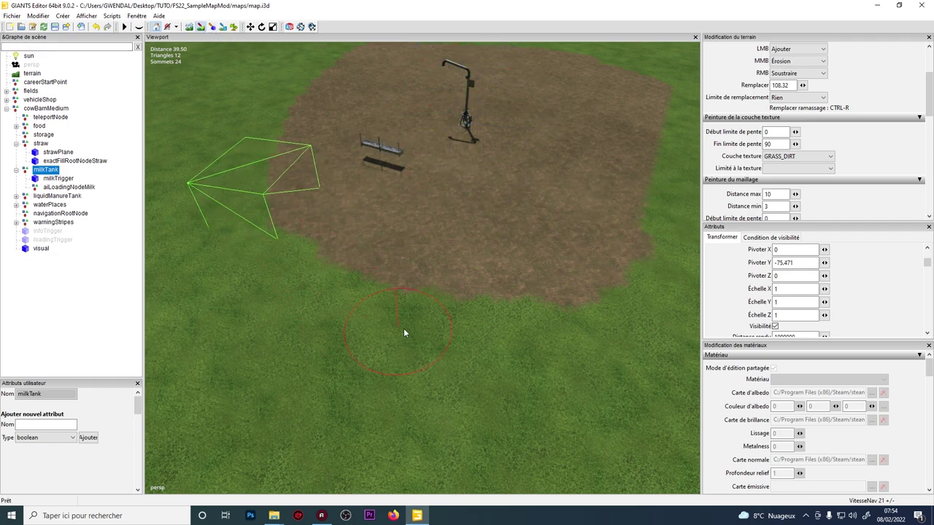
scroll(712, 130, up, 1)
click(761, 186)
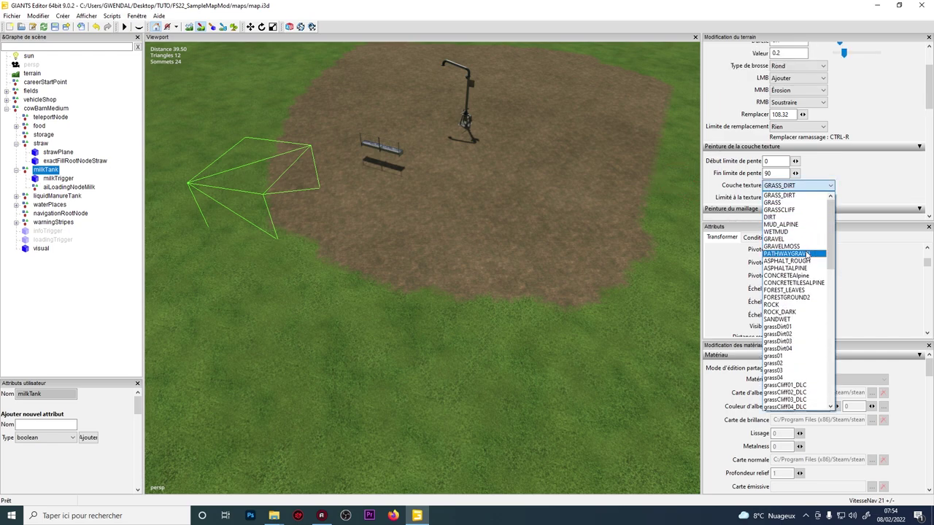
click(444, 311)
mouse_move(416, 308)
mouse_down()
mouse_move(423, 317)
mouse_move(388, 324)
mouse_move(363, 312)
mouse_up()
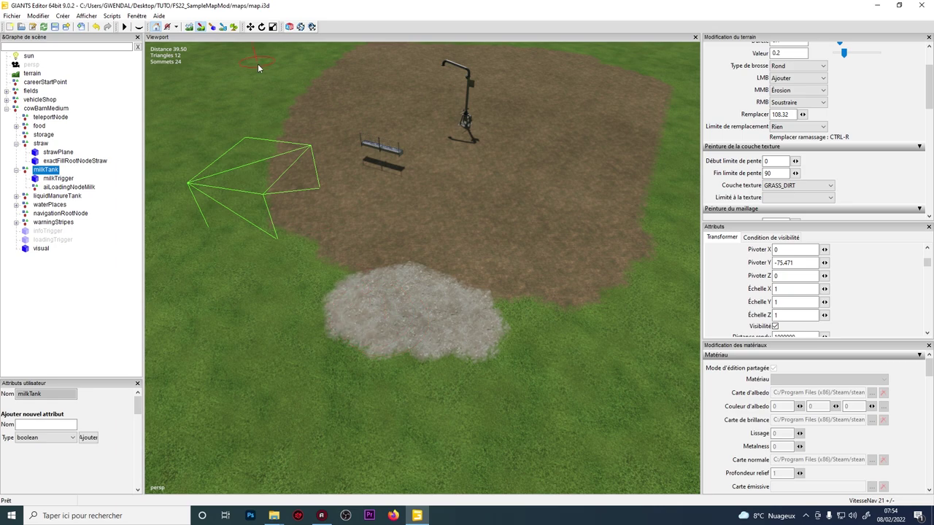
click(201, 27)
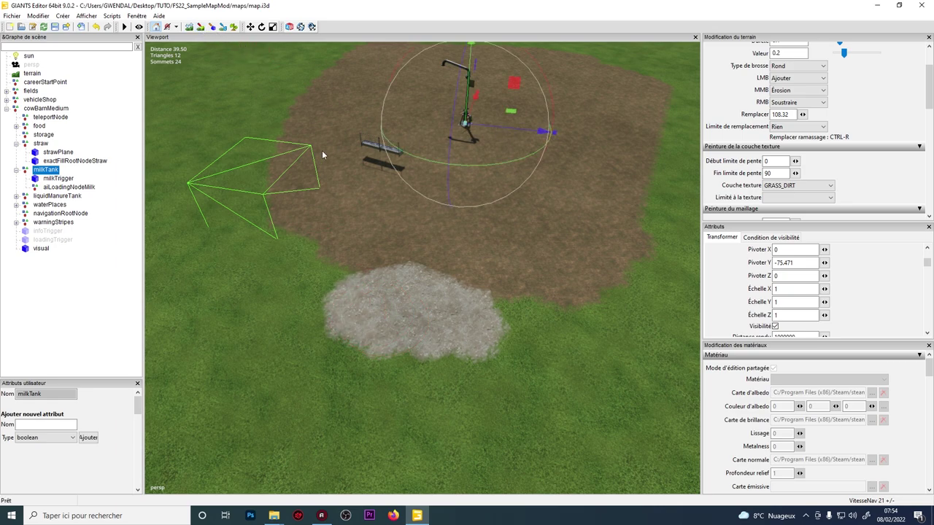
Step: Set the milkTank group's Y rotation and Y translation to 0
scroll(794, 288, up, 2)
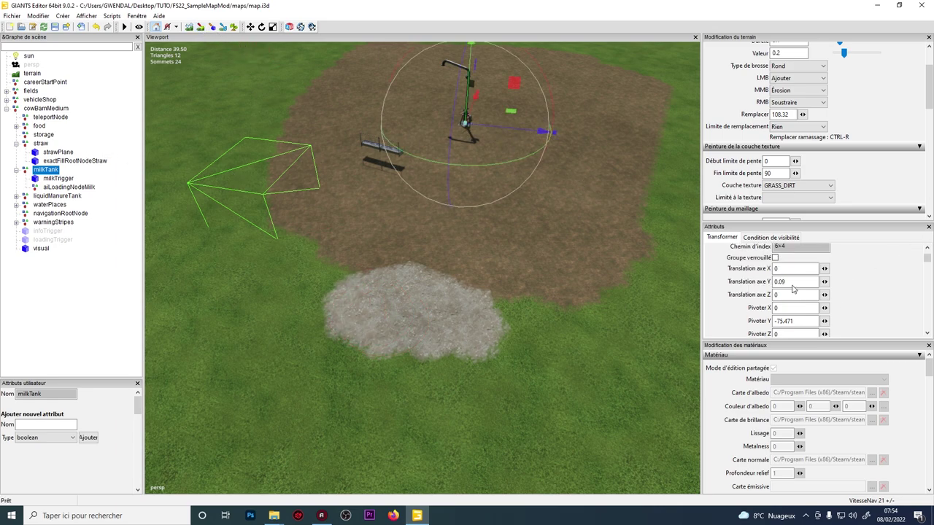
drag(795, 321, 772, 276)
text(0)
triple_click(800, 281)
text(0)
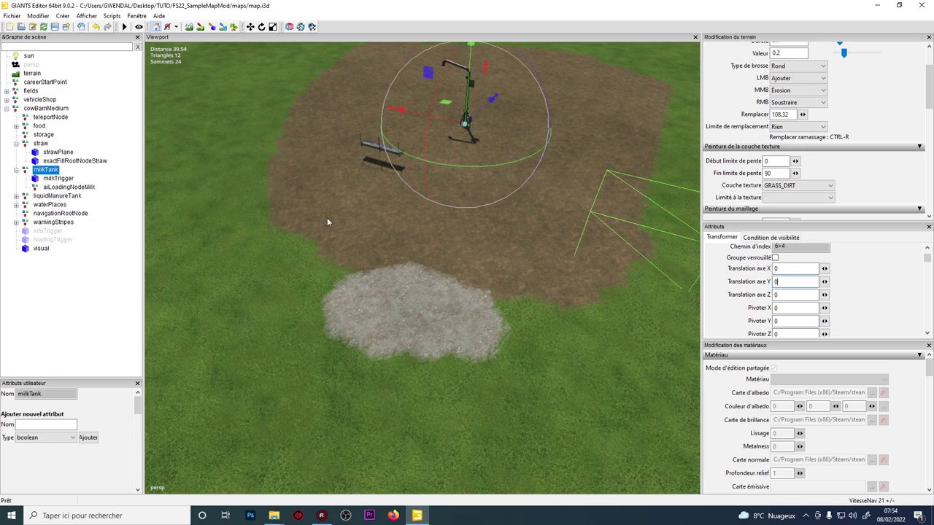
Step: Move the milkTrigger over the gravel patch and place aiLoadingNodeMilk on the same patch
click(47, 179)
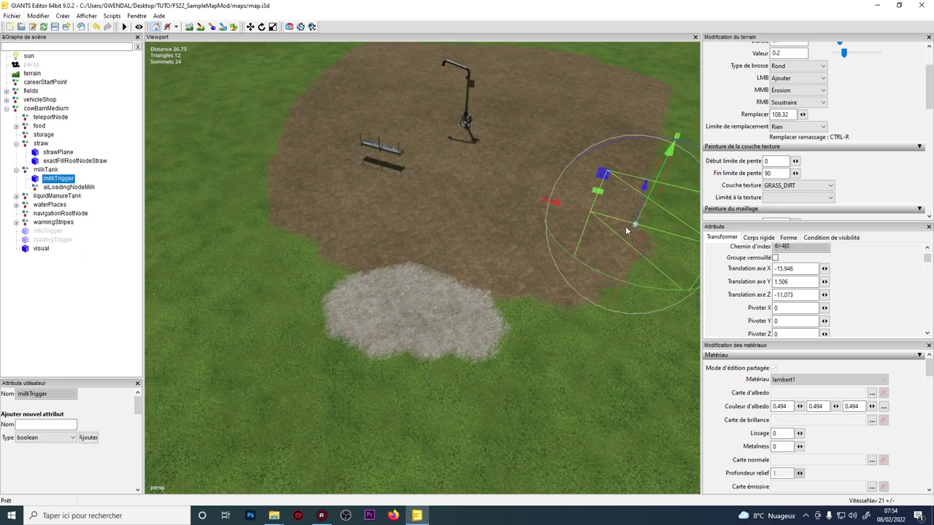
drag(622, 229, 329, 306)
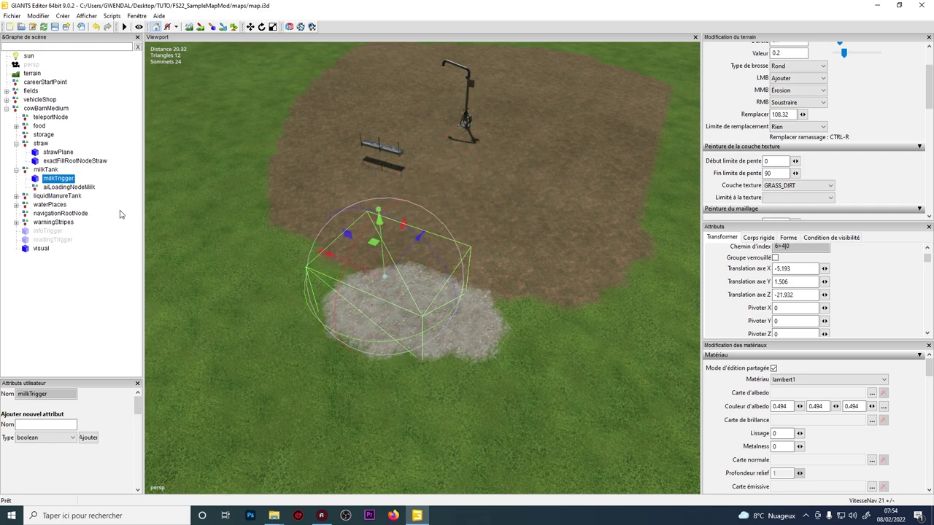
click(68, 188)
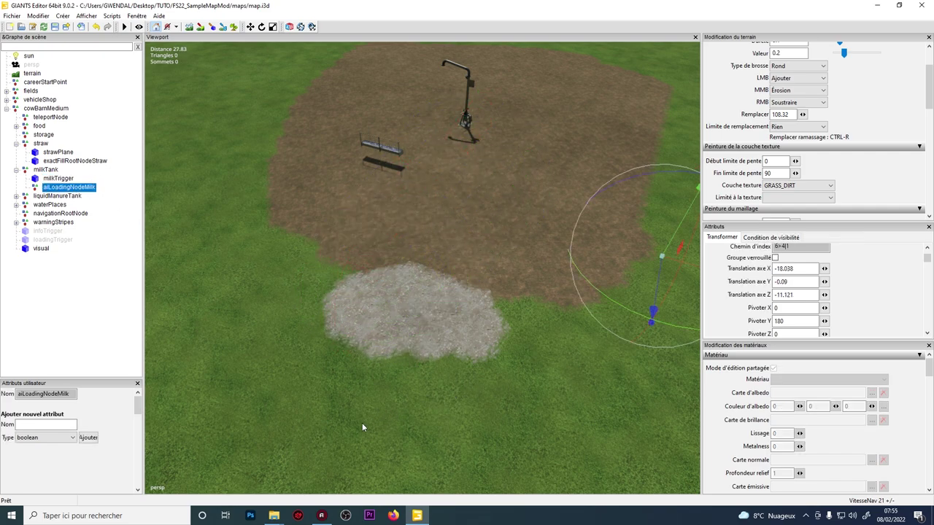
key(ctrl+b)
click(408, 310)
scroll(407, 310, up, 2)
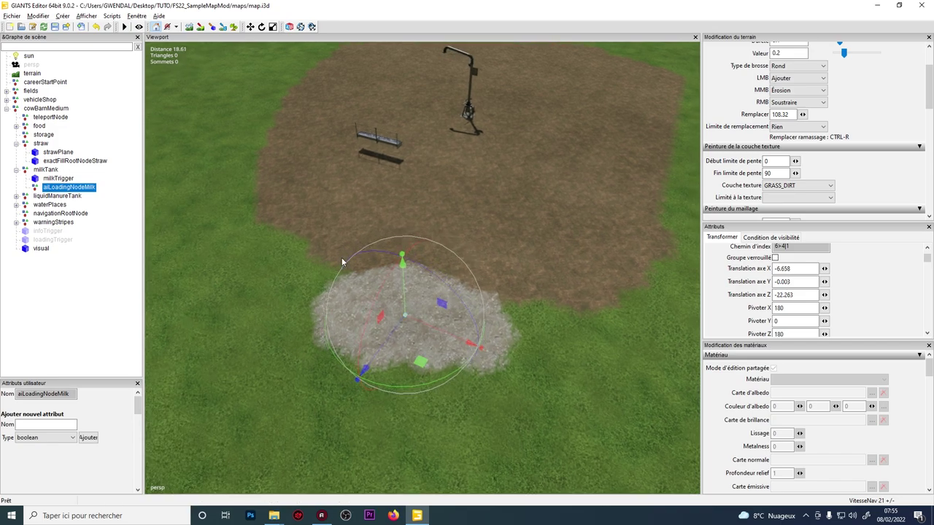
key(alt)
Step: Rotate the liquidManureTank group about its vertical axis to about 37 degrees and move it onto the grass beside the dirt area
click(40, 197)
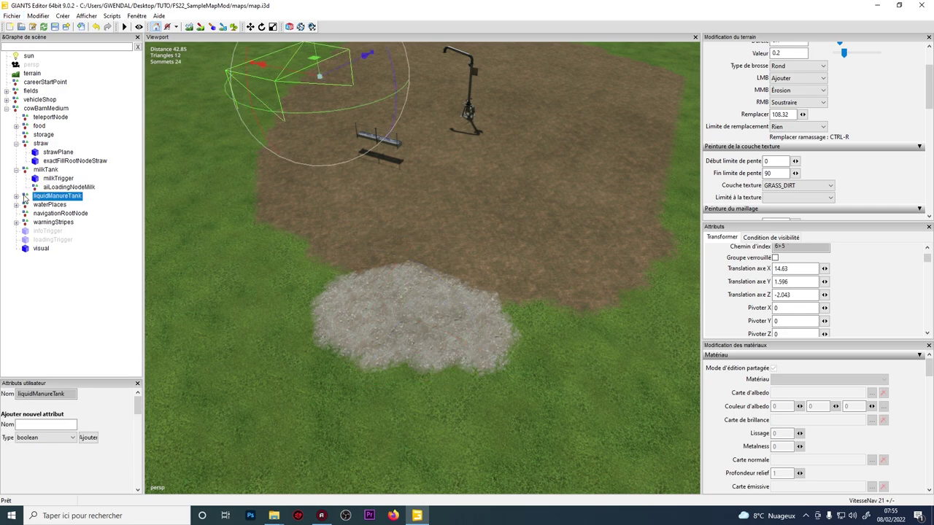
key(f)
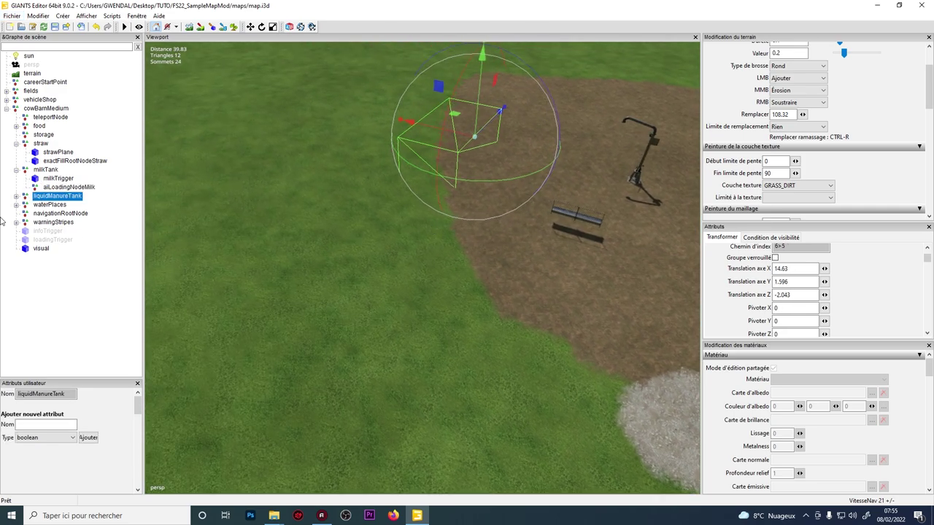
click(16, 197)
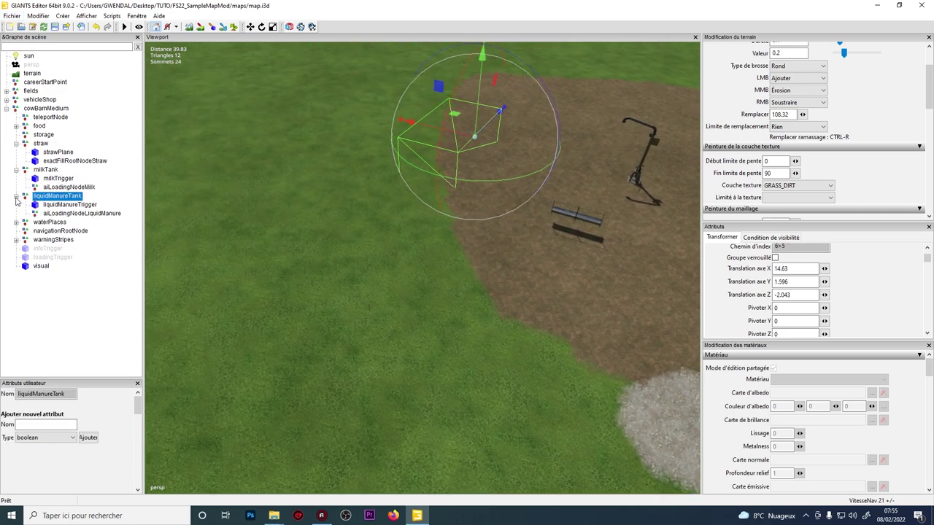
click(17, 198)
drag(493, 184, 533, 177)
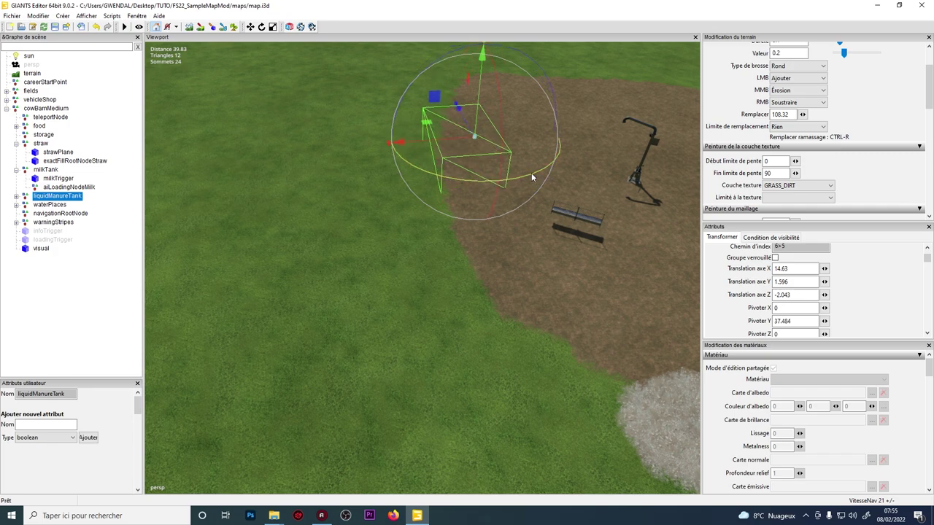
drag(472, 139, 400, 140)
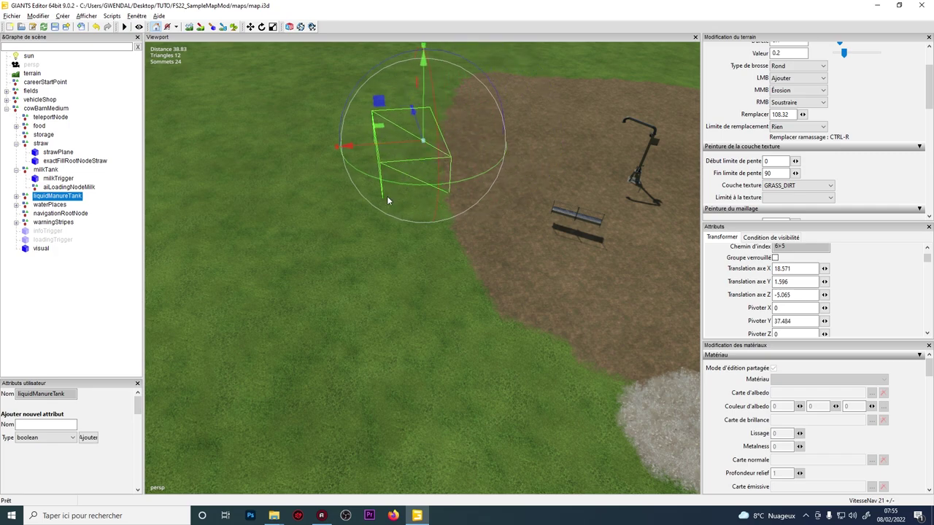
Step: Nudge the liquidManureTank group against the dirt edge and fine-tune its Y rotation to about 31 degrees
alt+middle_drag(387, 200, 348, 261)
scroll(348, 262, up, 2)
drag(352, 298, 337, 301)
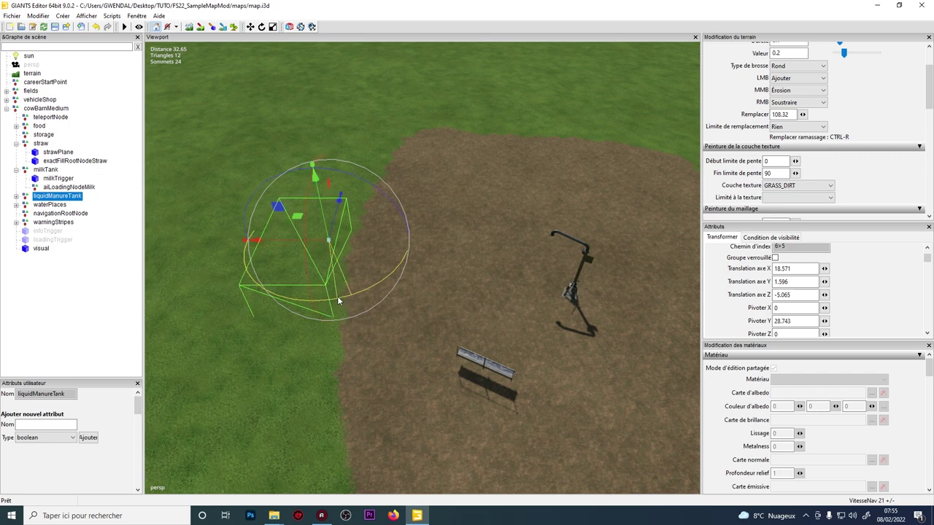
scroll(377, 269, up, 5)
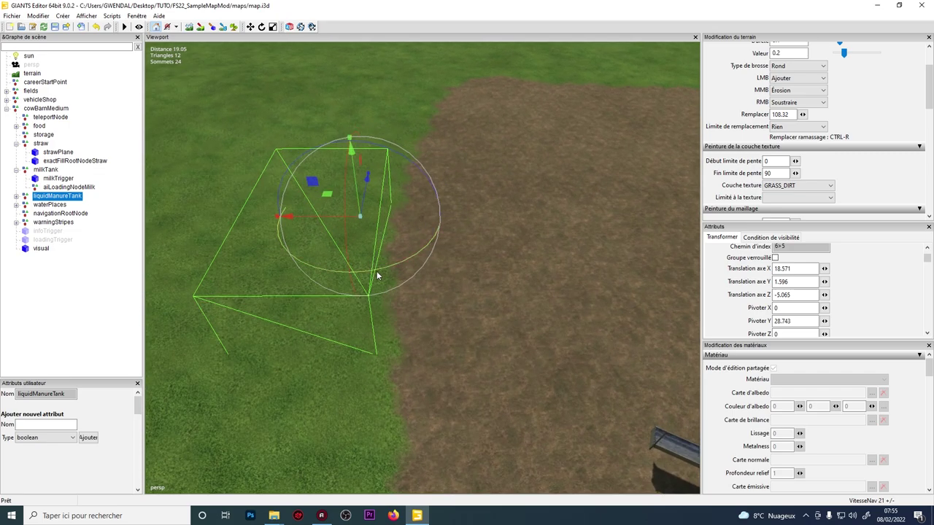
drag(377, 276, 369, 269)
drag(324, 221, 334, 223)
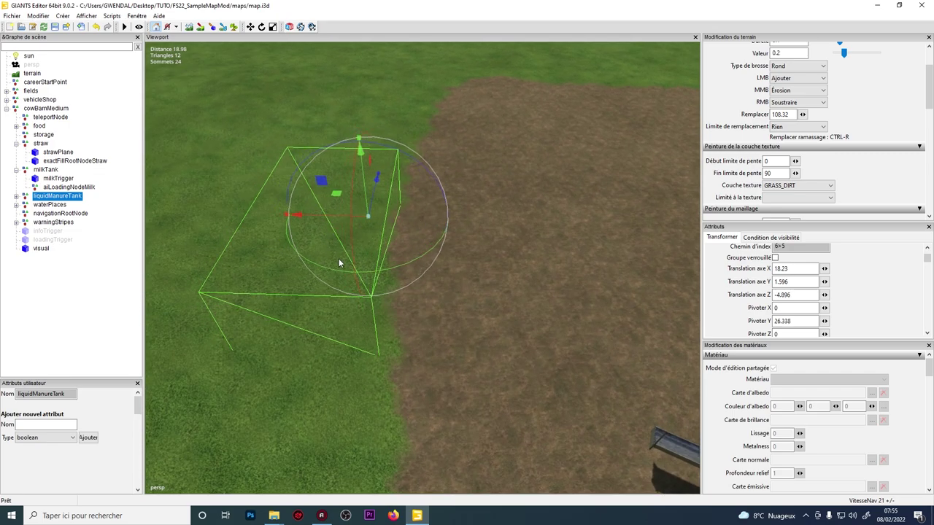
drag(381, 270, 388, 281)
scroll(387, 282, down, 5)
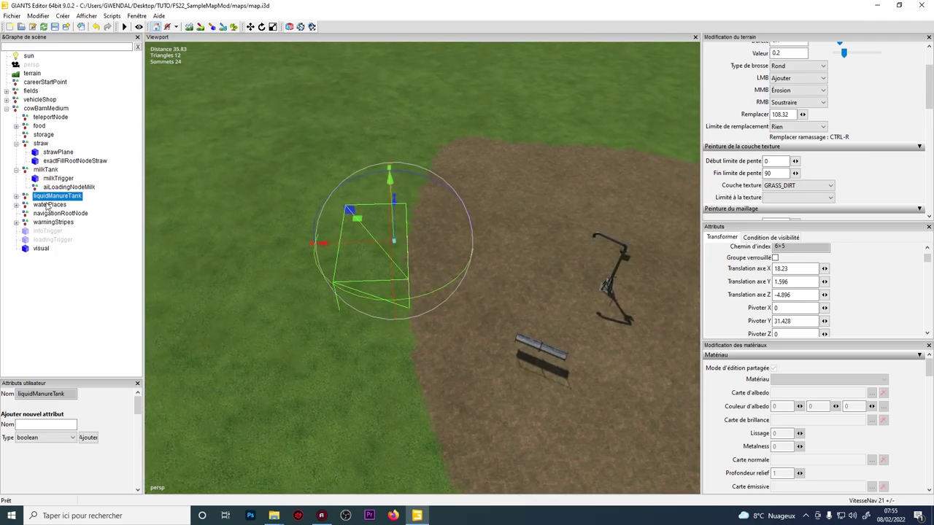
Step: Turn the waterPlaces group around about its vertical axis and set its Y rotation to 0
click(48, 206)
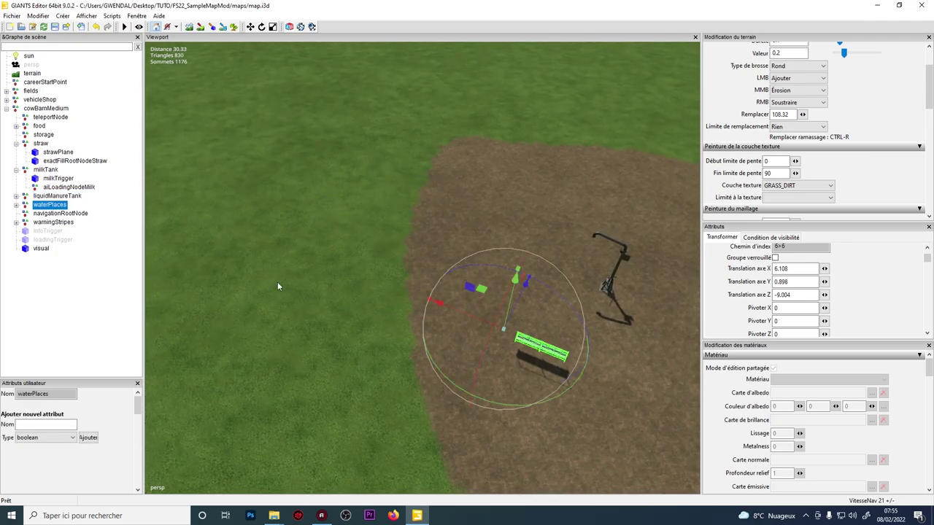
alt+middle_drag(501, 298, 370, 250)
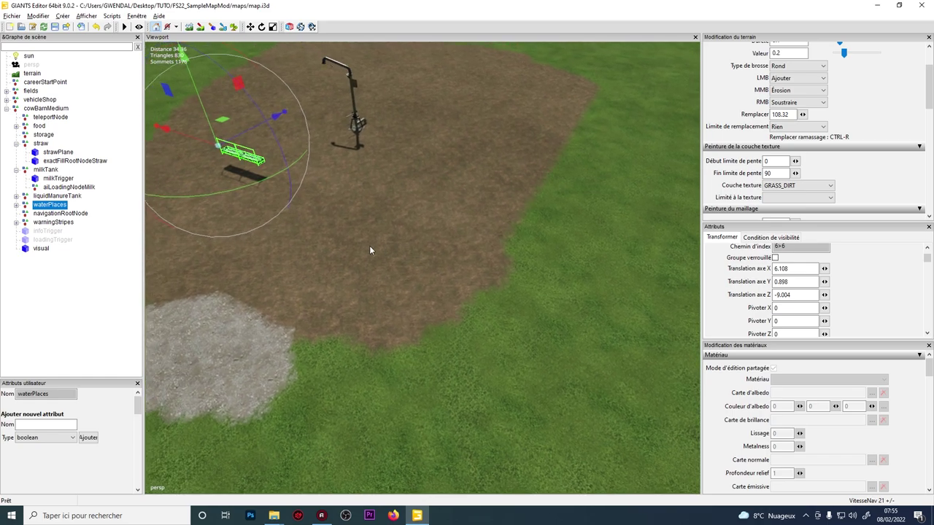
drag(222, 197, 219, 102)
text(0)
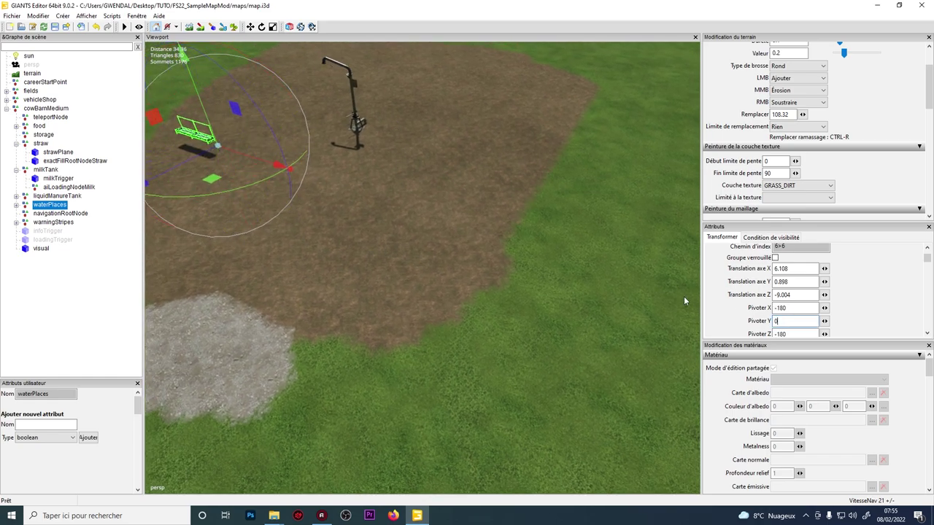
Step: Place the waterPlaces trough at the grassy edge of the dirt area and rotate it about 27 degrees to follow that edge
middle_drag(598, 222, 507, 335)
alt+drag(506, 335, 528, 262)
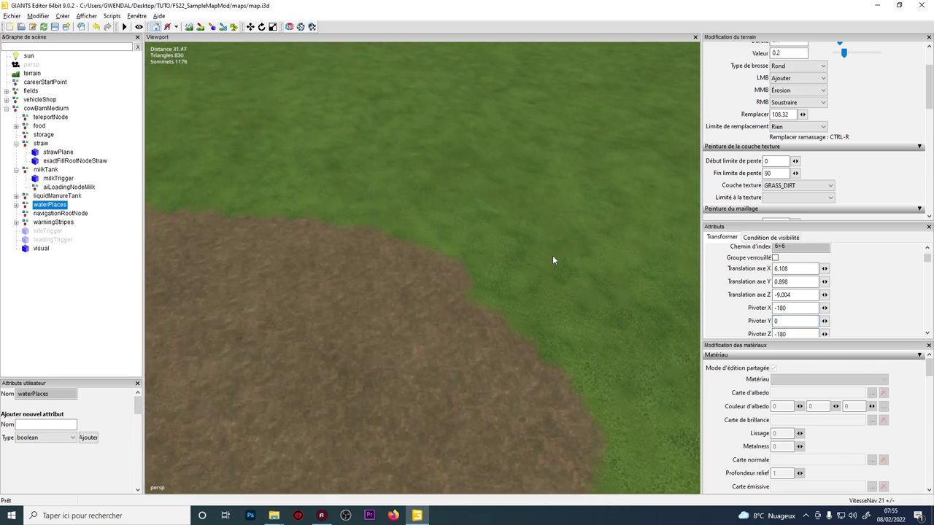
key(ctrl+b)
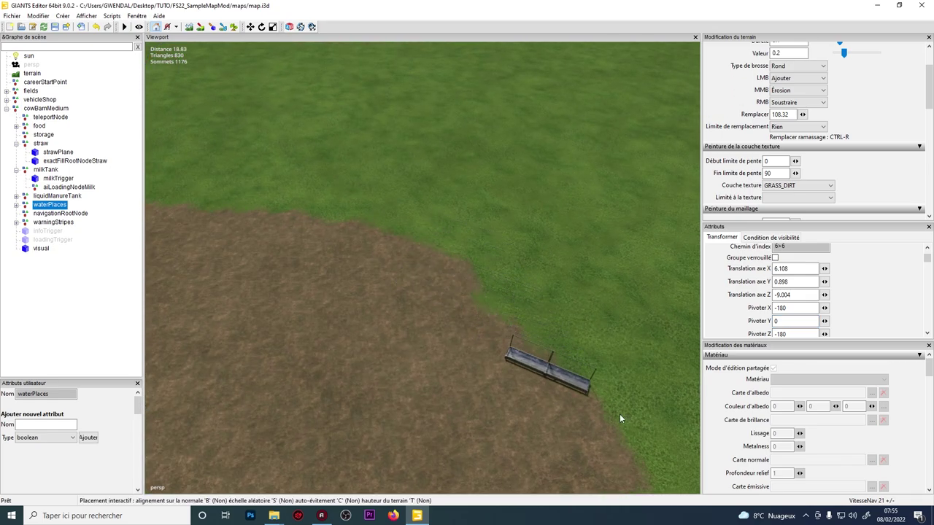
click(634, 398)
drag(615, 482, 559, 442)
alt+middle_drag(548, 434, 523, 356)
drag(522, 357, 455, 323)
Step: Turn on visibility for the exactFillRootNodeWater trigger inside the waterPlaces group
click(16, 205)
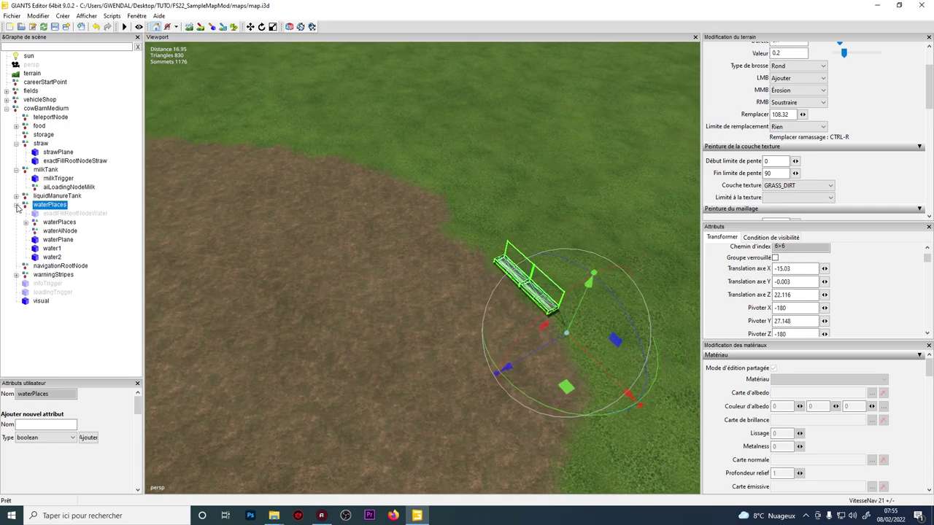
click(68, 211)
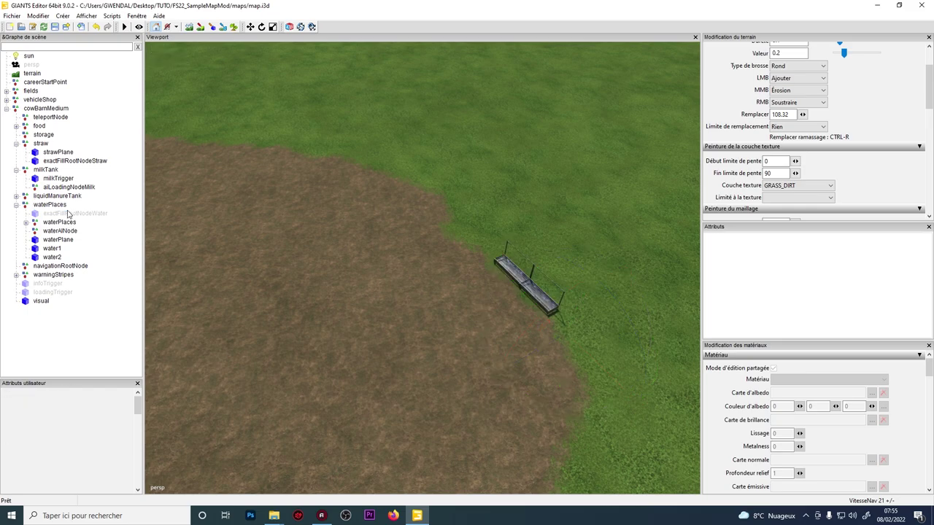
click(68, 213)
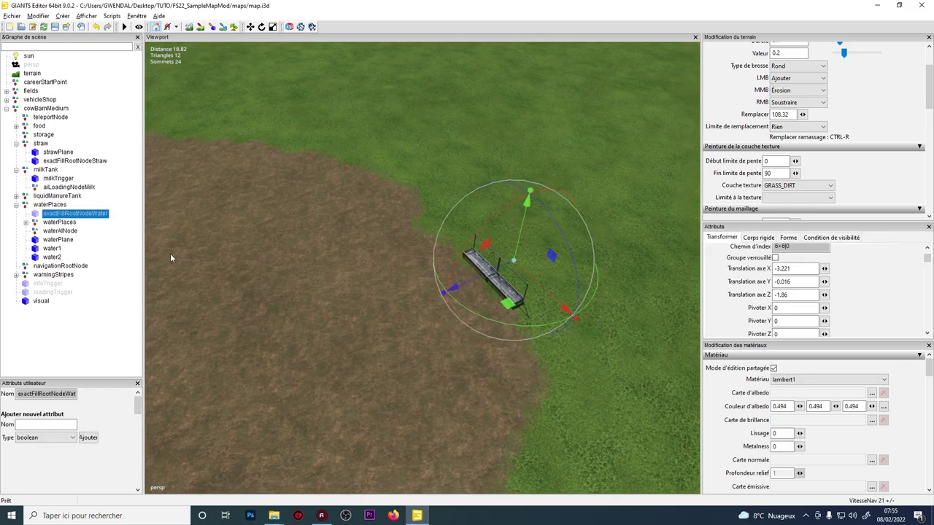
scroll(498, 294, up, 5)
scroll(756, 305, down, 4)
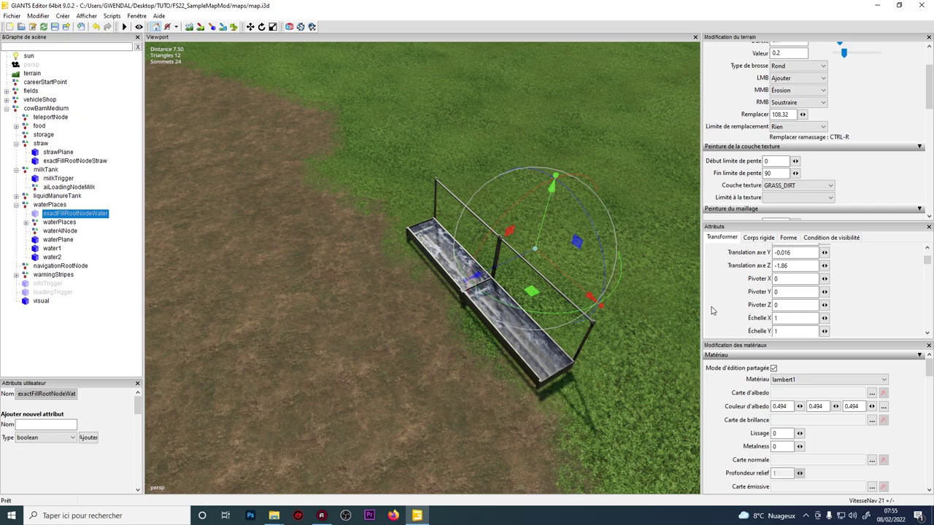
click(775, 298)
alt+middle_drag(667, 254, 646, 251)
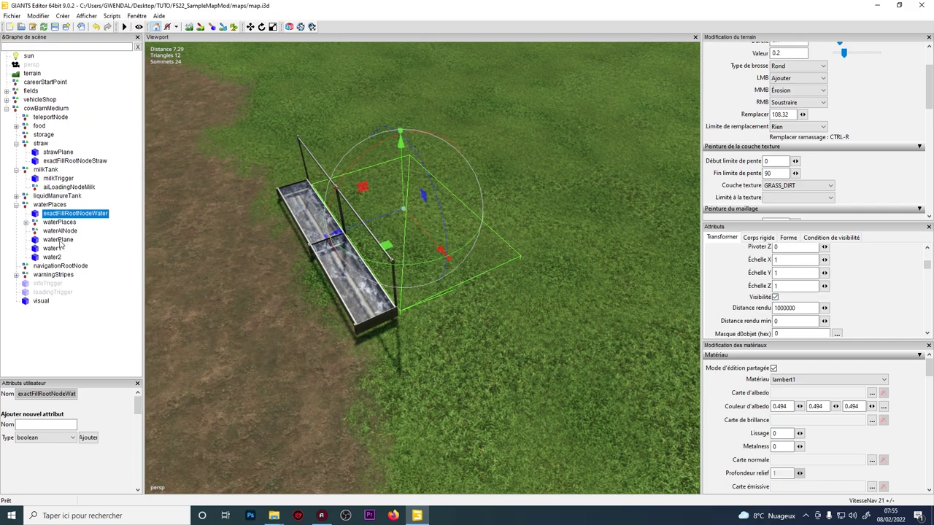
Step: Select the navigationRootNode and locate the origin of the map where the main grid axes cross
click(16, 205)
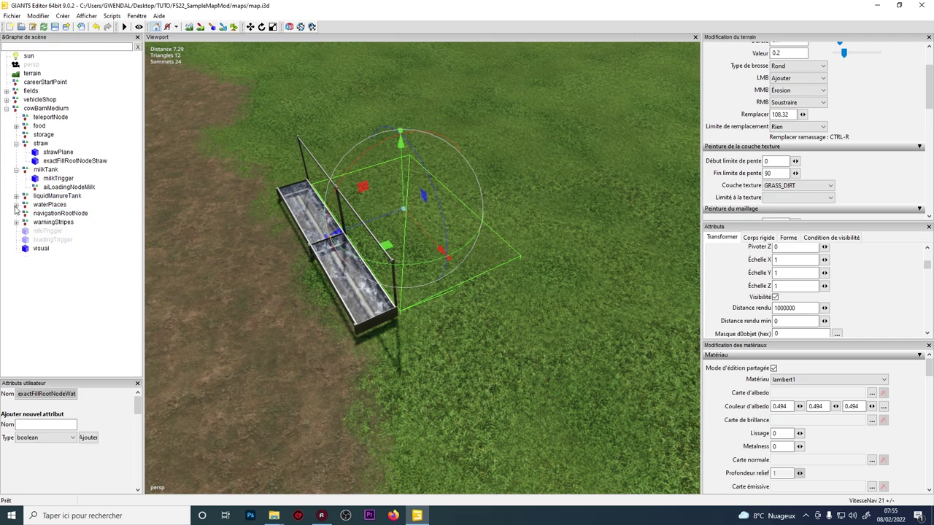
click(52, 214)
key(f)
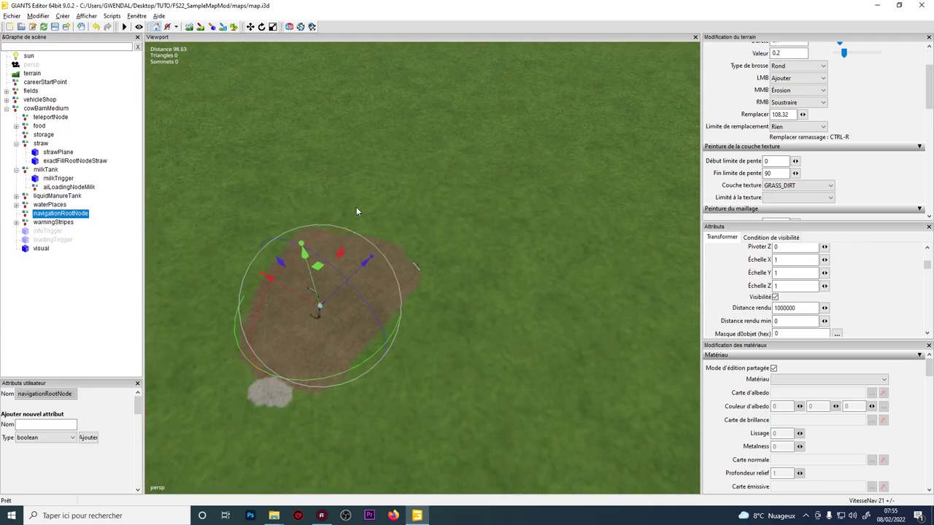
alt+right_drag(523, 317, 920, 6)
alt+right_drag(440, 159, 554, 109)
alt+middle_drag(441, 266, 391, 326)
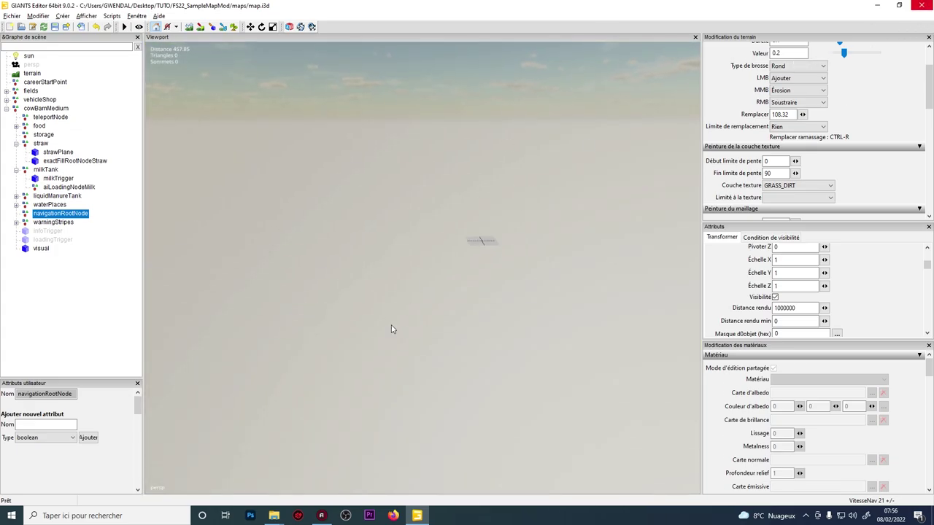
alt+right_drag(391, 326, 621, 189)
alt+middle_drag(620, 189, 499, 256)
alt+right_drag(499, 255, 837, 148)
right_drag(640, 243, 415, 292)
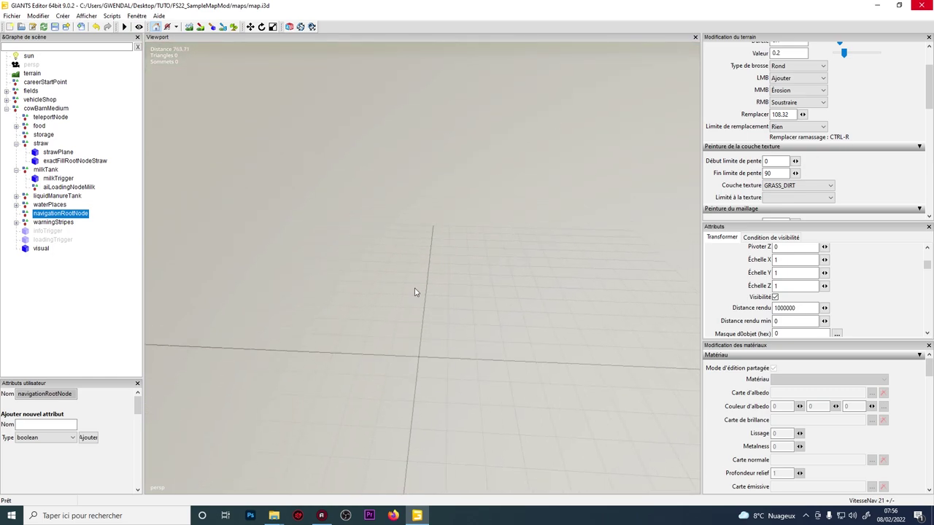
Step: Switch the viewport grid off and back on
right_click(399, 184)
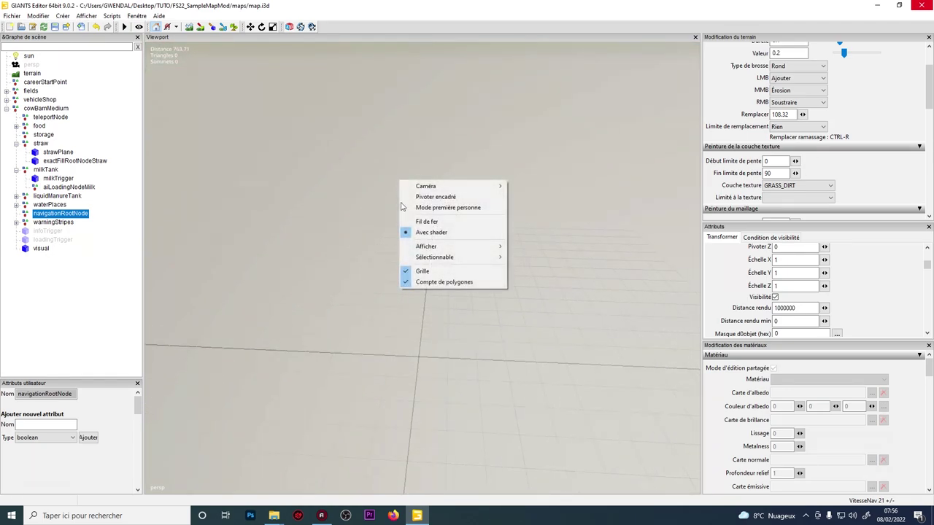
click(414, 273)
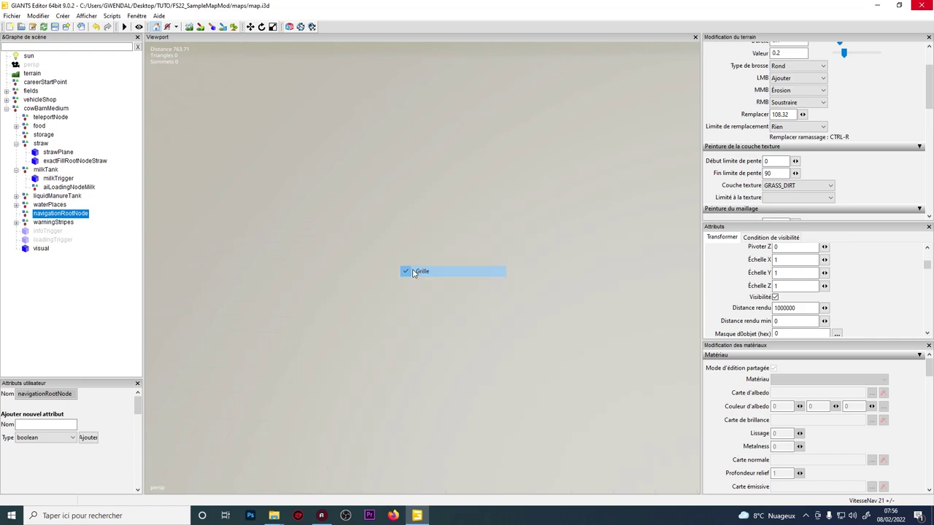
right_click(416, 272)
click(432, 358)
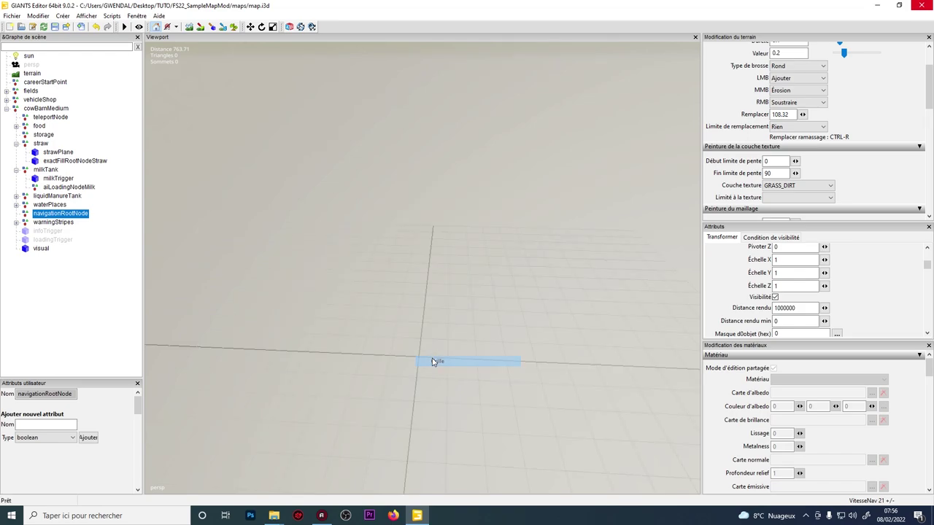
Step: Move the navigationRootNode from the dirt area to roughly the crossing of the grid axes at the map's origin
scroll(538, 256, down, 5)
right_drag(426, 322, 235, 398)
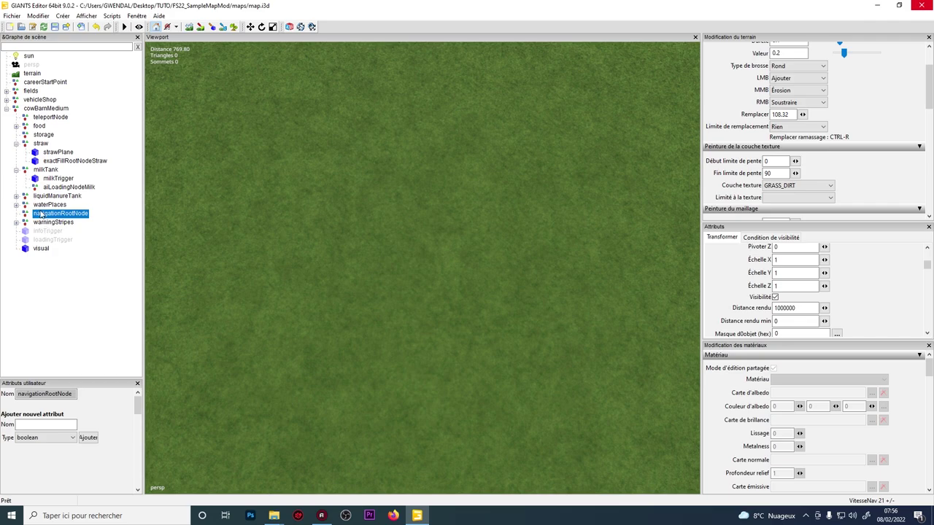
key(f)
alt+drag(475, 269, 489, 147)
right_drag(489, 151, 438, 104)
right_drag(466, 64, 449, 373)
Step: Set the persp camera's translation to 0 on all axes and its rotation to -90, 0, 0 for a straight-down view of the origin
click(30, 66)
scroll(794, 272, up, 3)
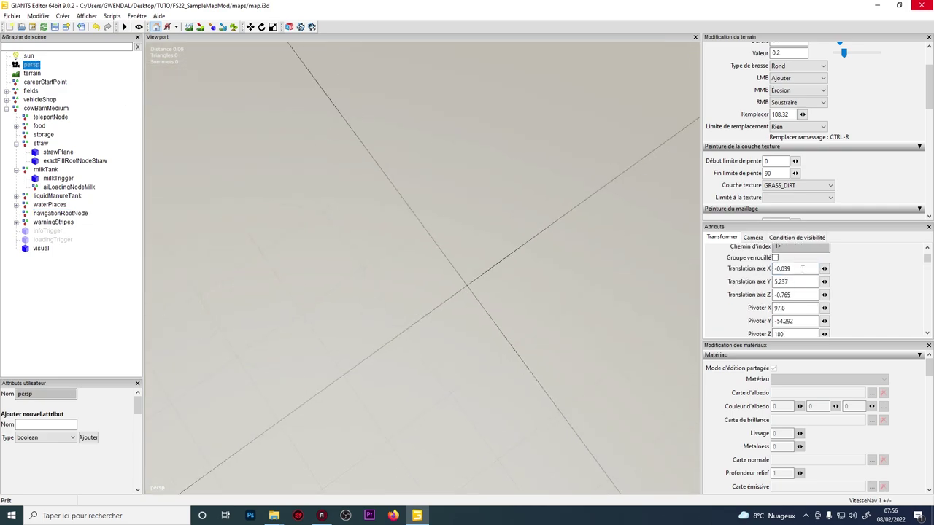
double_click(792, 269)
text(0)
key(Tab)
text(0)
key(Tab)
text(0)
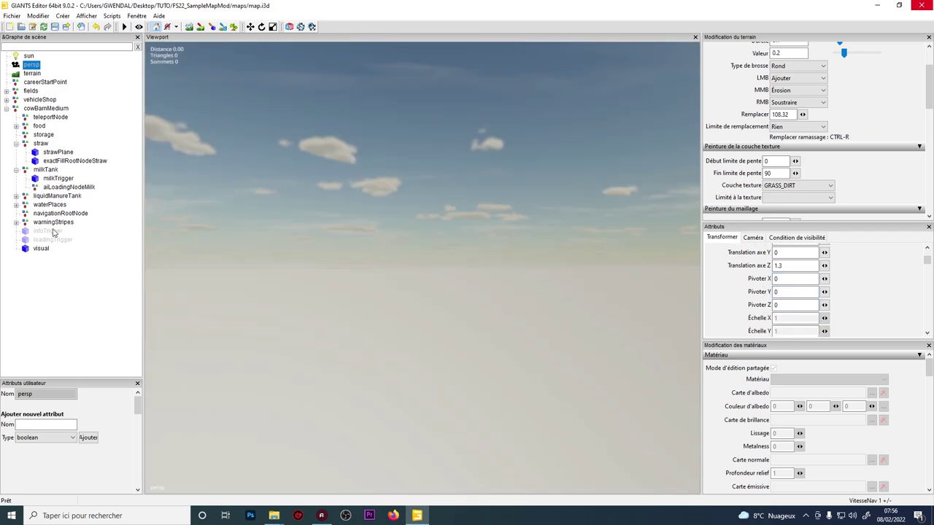
click(57, 213)
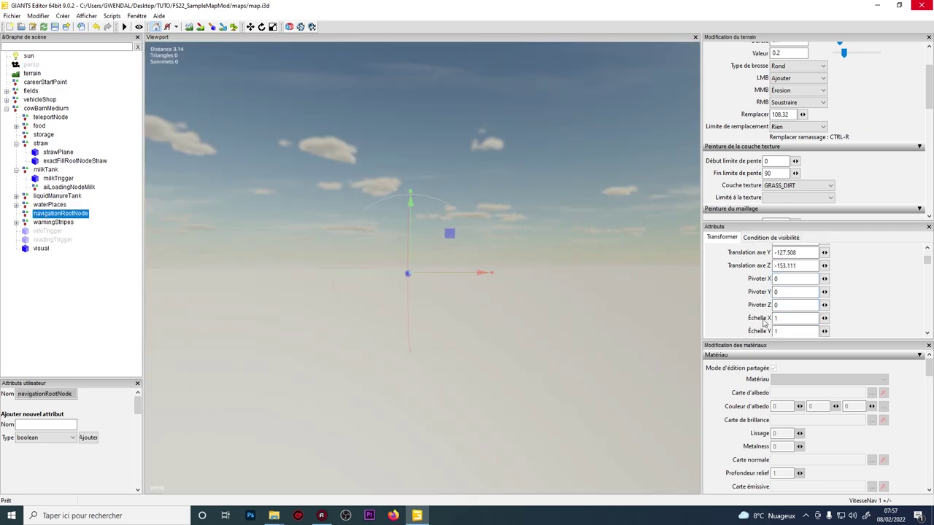
click(31, 65)
key(Return)
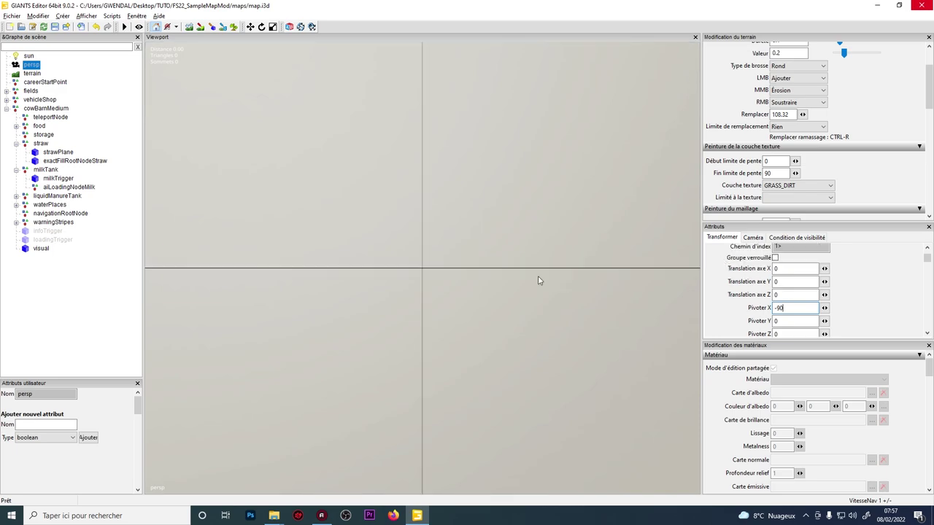
Step: Align the navigationRootNode horizontally with the crossing of the grid axes, at about X -749.47 and Z -151.27
click(61, 213)
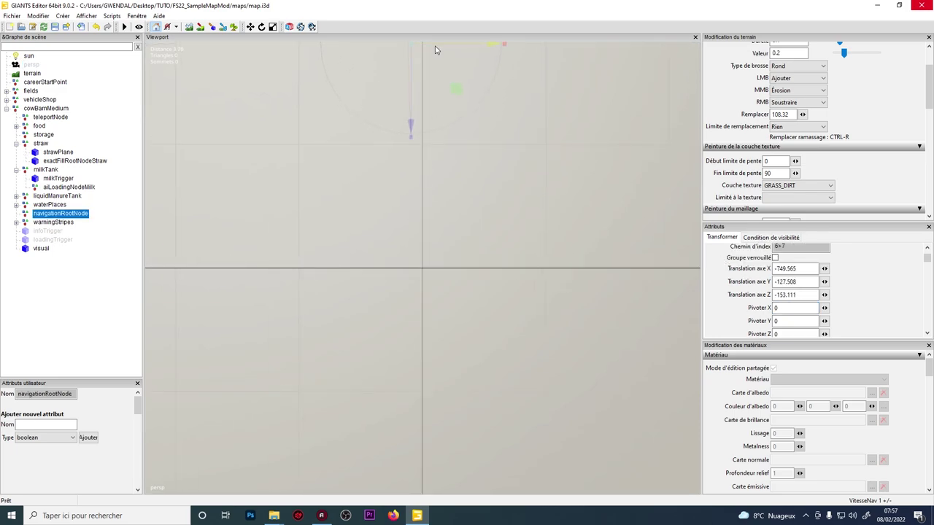
drag(435, 46, 445, 49)
drag(422, 129, 376, 342)
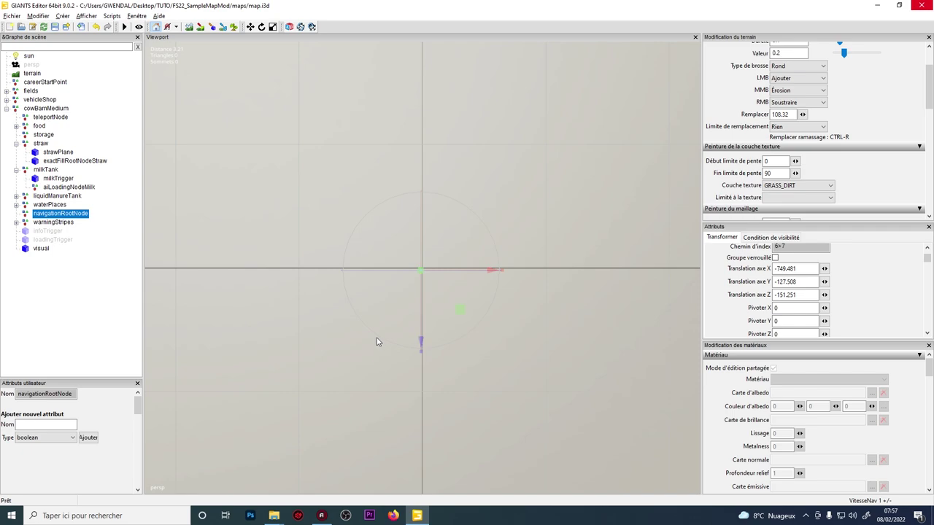
alt+right_drag(393, 340, 601, 284)
drag(427, 292, 450, 297)
mouse_move(450, 297)
alt+right_down()
mouse_move(457, 289)
mouse_move(443, 283)
alt+right_up()
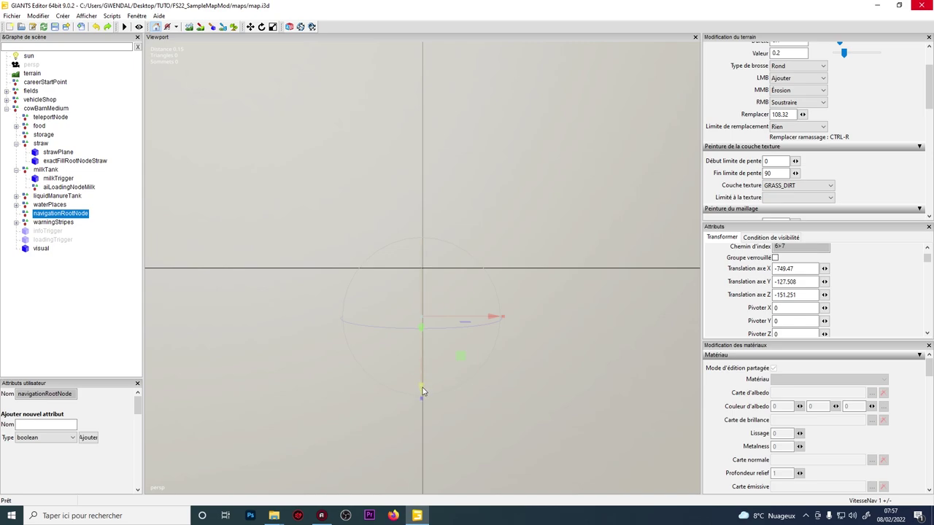
drag(423, 387, 426, 228)
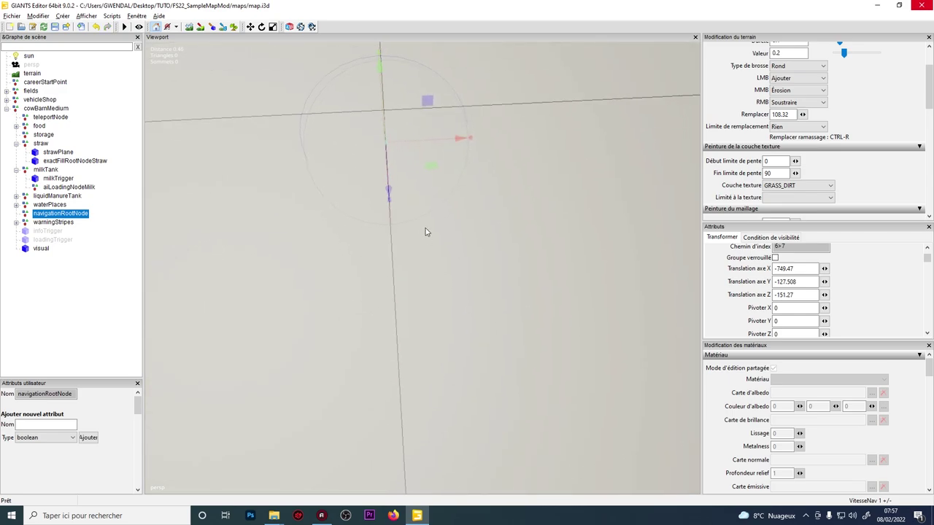
right_drag(427, 232, 465, 180)
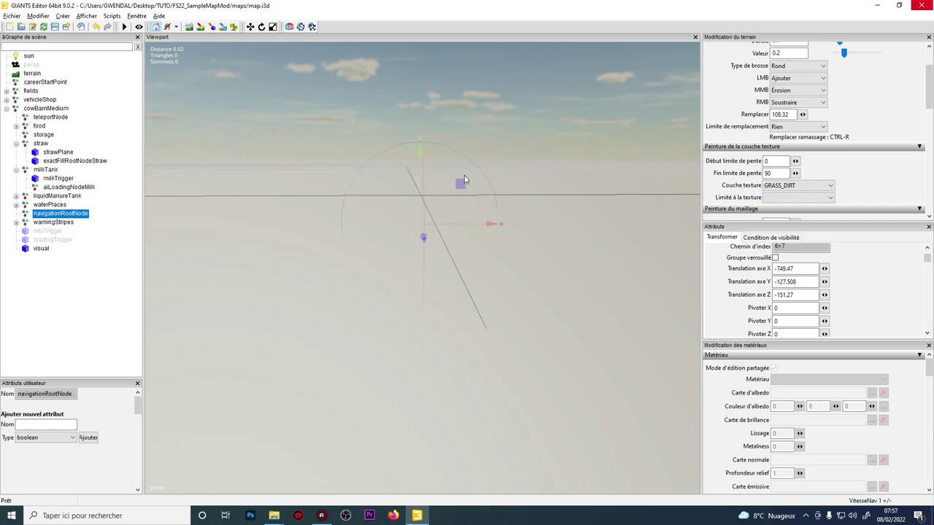
Step: Reset the persp camera's translation and rotation to 0 on all axes for a level view at the origin
click(27, 65)
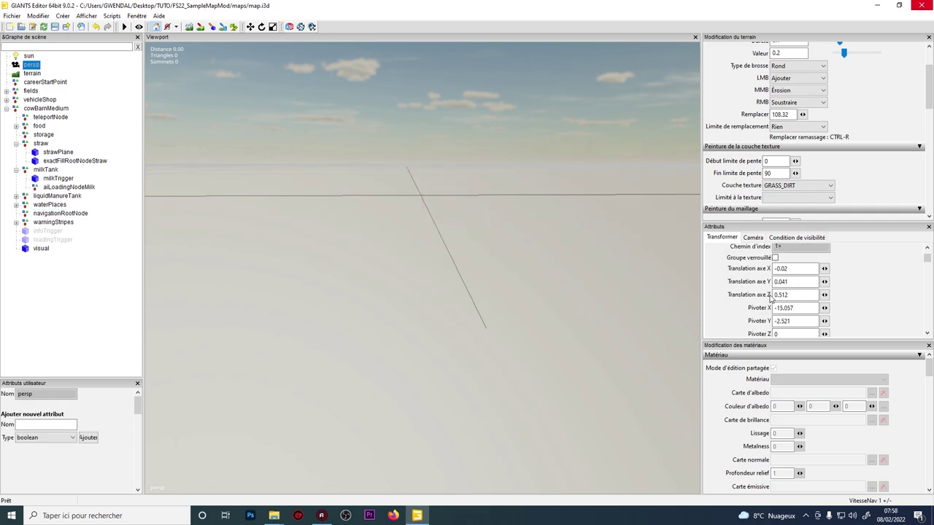
drag(797, 321, 768, 294)
text(000)
key(Return)
double_click(794, 282)
text(0)
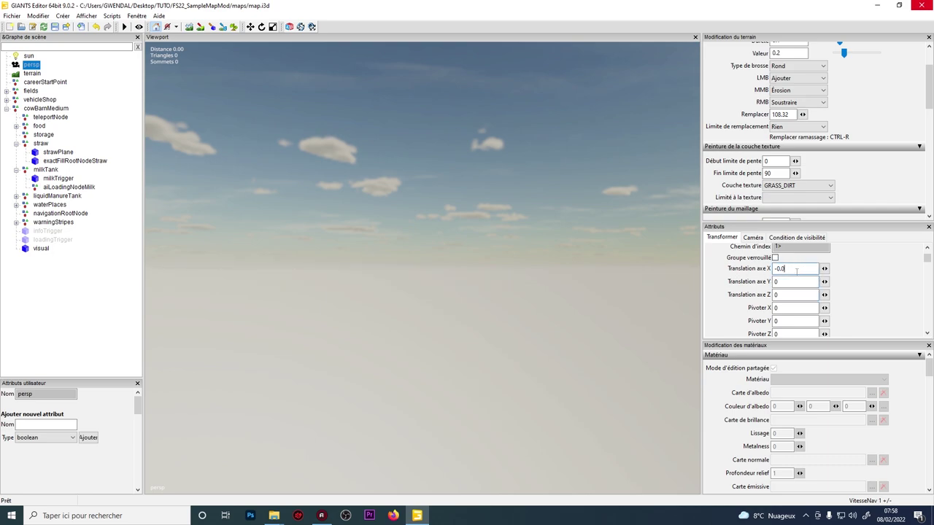
key(Return)
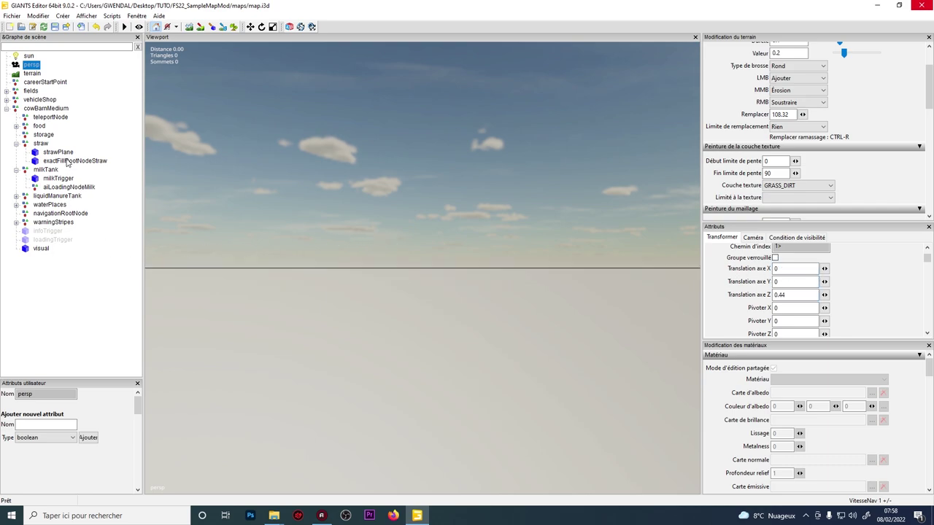
Step: Raise the navigationRootNode onto the grid plane, to about Y -127.471
click(58, 213)
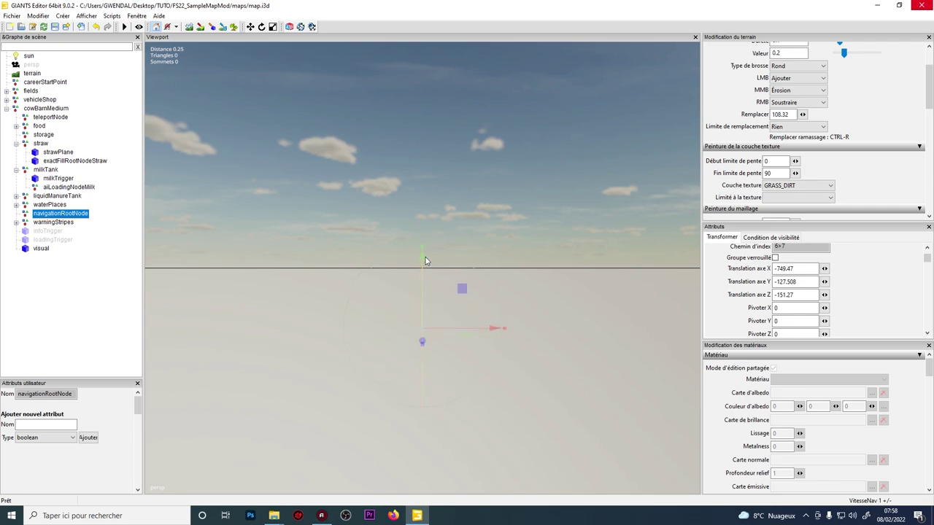
alt+middle_drag(431, 260, 416, 265)
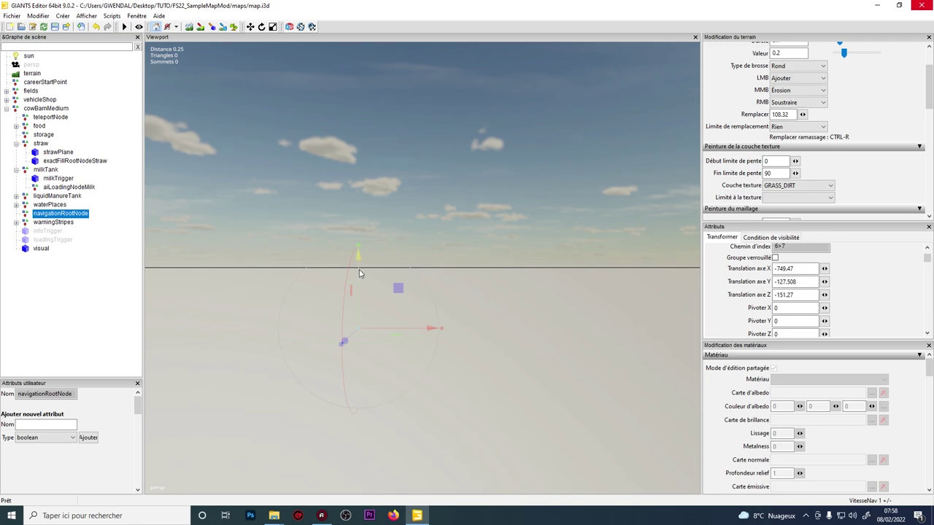
drag(359, 274, 356, 216)
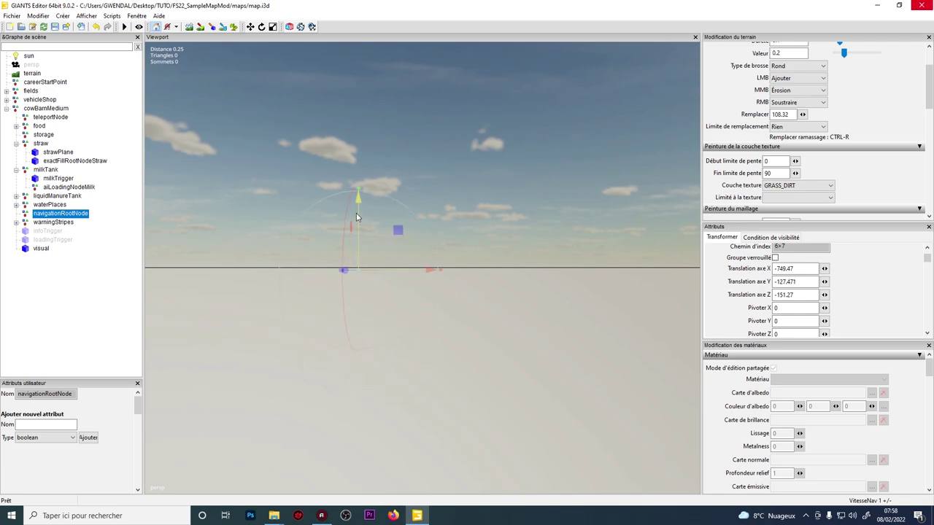
alt+middle_drag(356, 217, 368, 255)
alt+drag(367, 255, 392, 296)
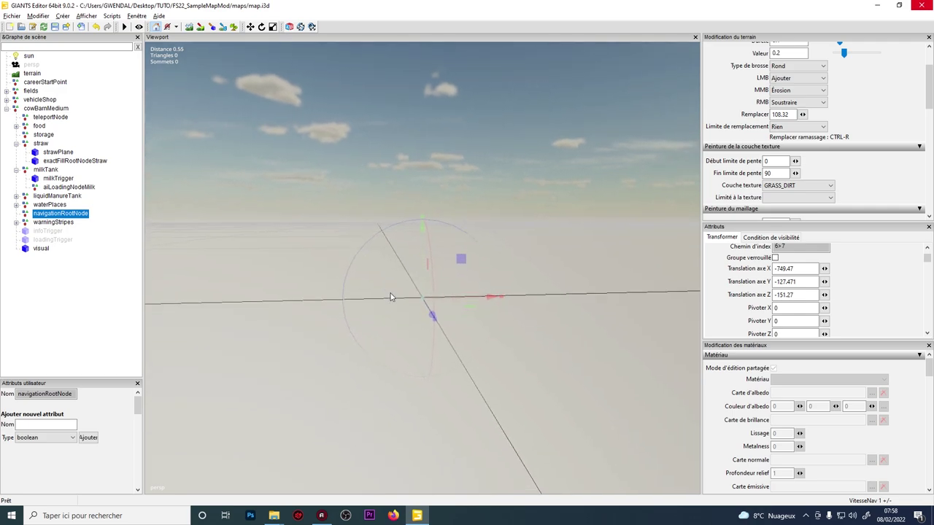
scroll(377, 322, down, 2)
right_drag(376, 326, 260, 377)
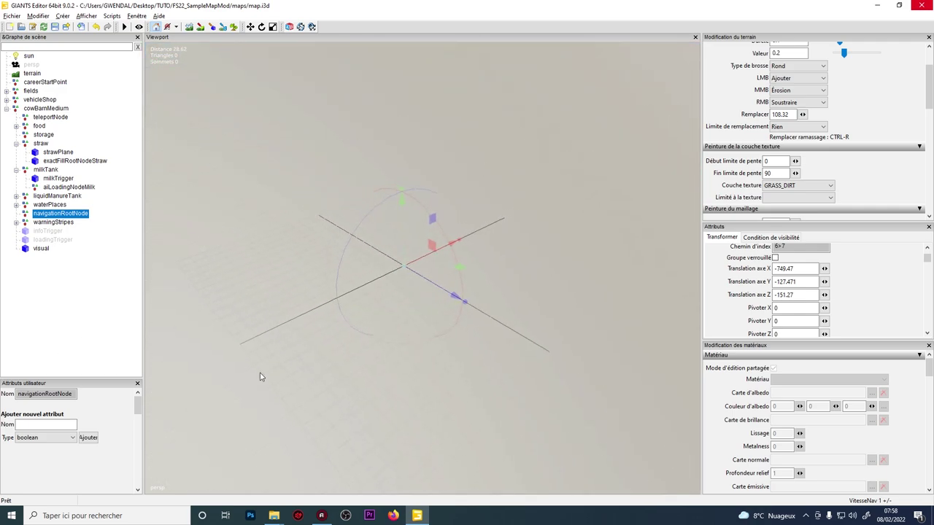
Step: Locate the warningStripes group on the dirt area and expand it to list its markers
click(45, 222)
key(f)
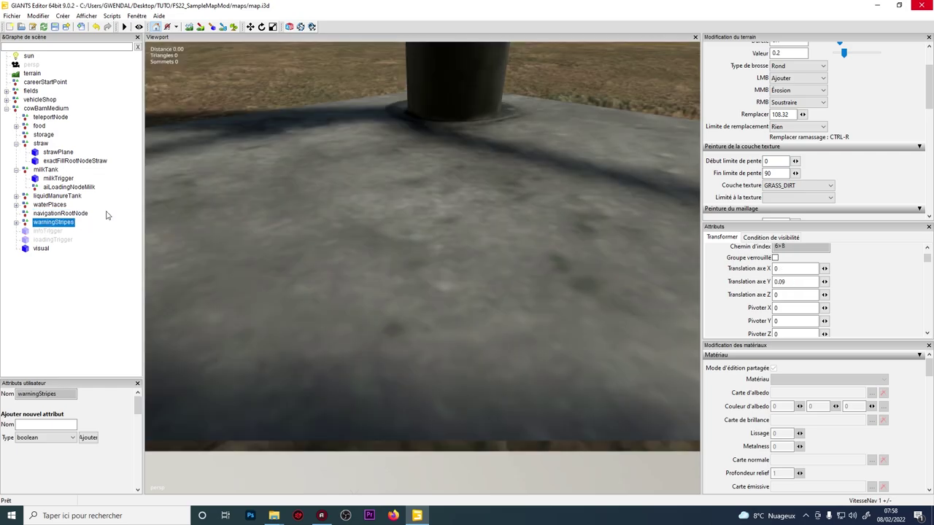
scroll(260, 207, down, 5)
alt+drag(260, 212, 270, 403)
scroll(431, 278, down, 10)
alt+drag(441, 276, 481, 299)
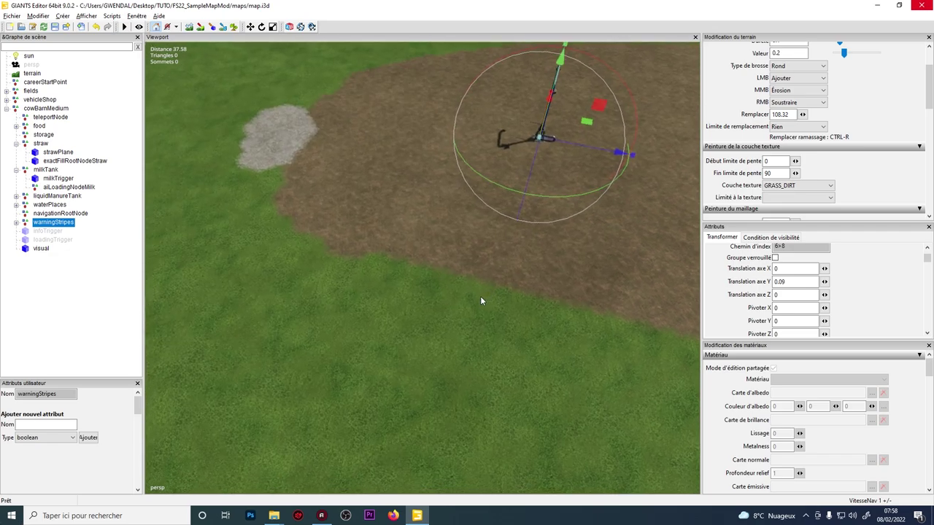
click(16, 222)
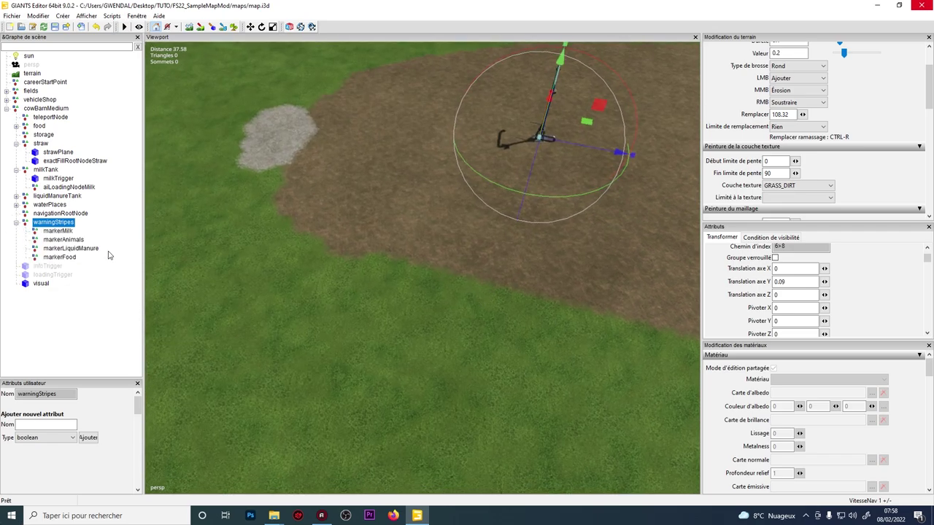
Step: Place the markerMilk node on the gravel patch beside the dirt area, at about X -7.325, Y -0.093, Z -21.866
click(64, 232)
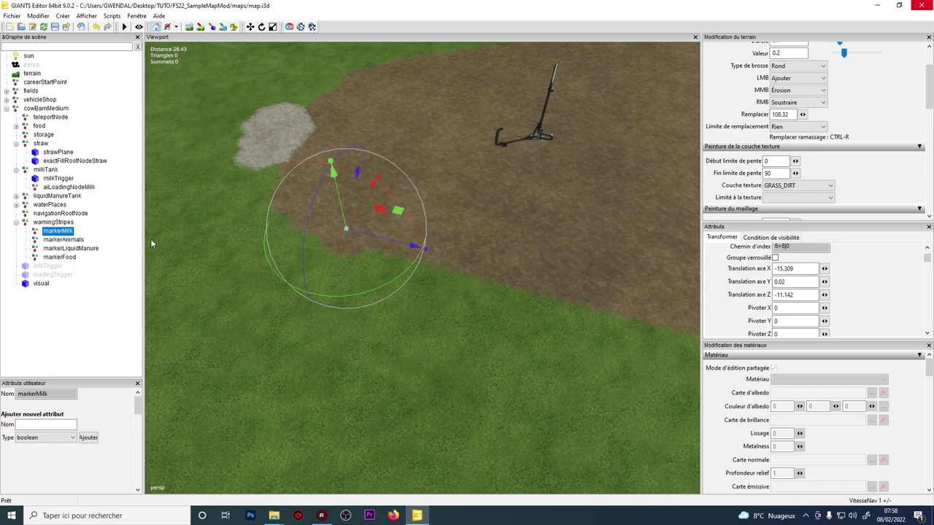
alt+drag(607, 262, 567, 221)
right_drag(568, 221, 604, 151)
click(44, 170)
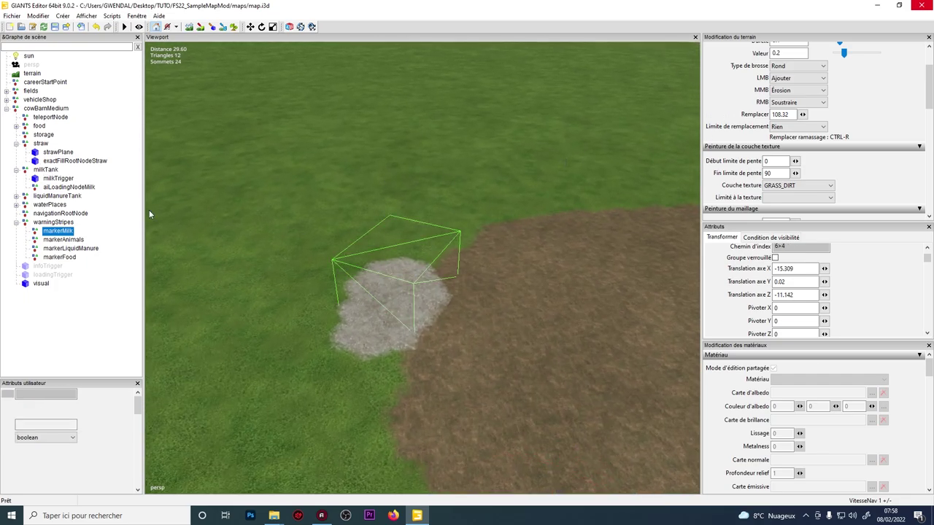
click(59, 231)
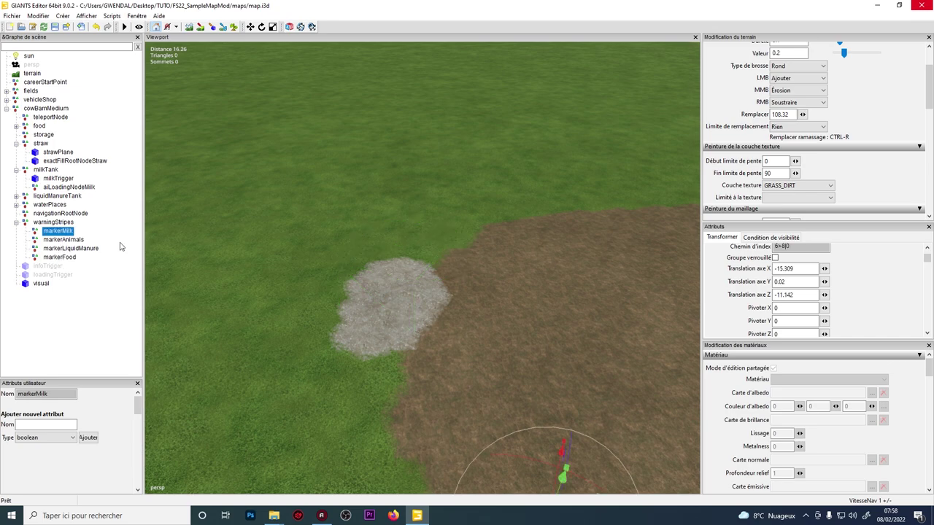
click(380, 315)
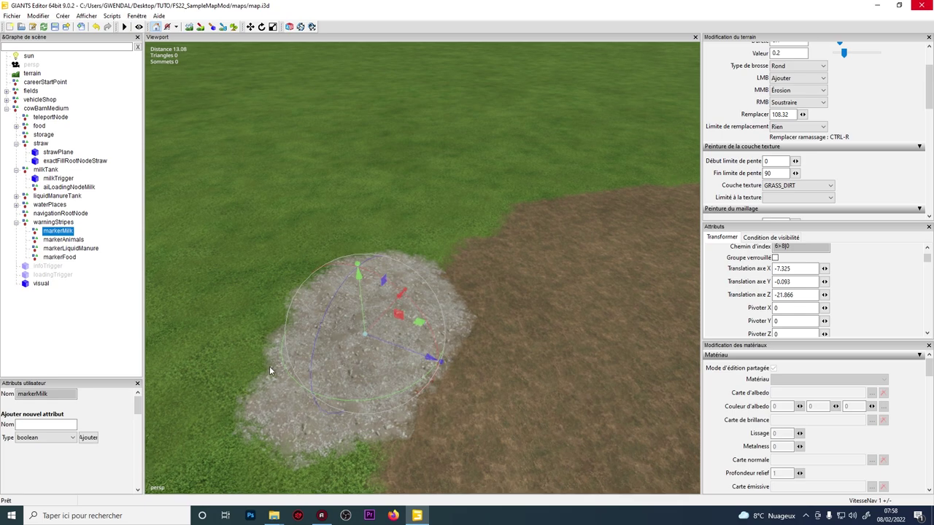
alt+middle_drag(269, 368, 477, 218)
scroll(482, 261, up, 2)
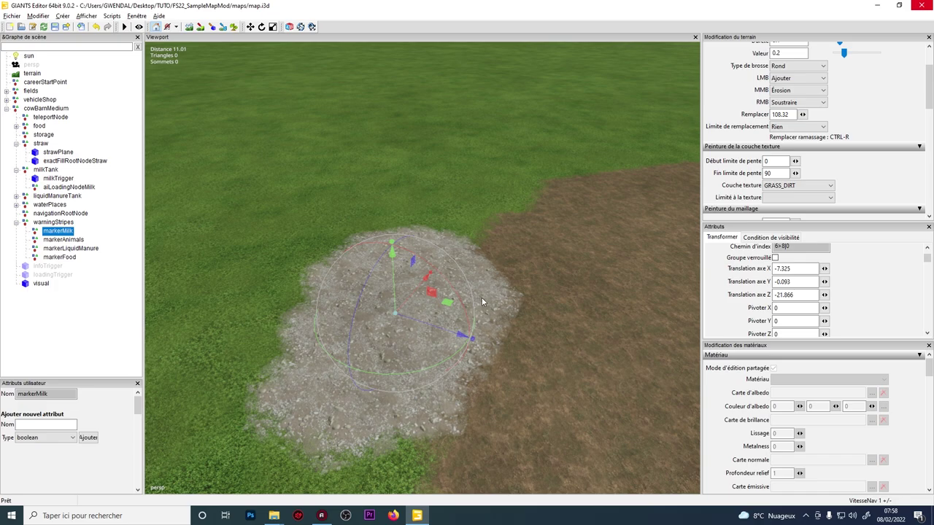
scroll(482, 297, down, 3)
Step: Place the markerAnimals node on the grass at the dirt area's edge near the gravel patch, at about X 7.54, Y -0.093, Z -19.316
click(63, 240)
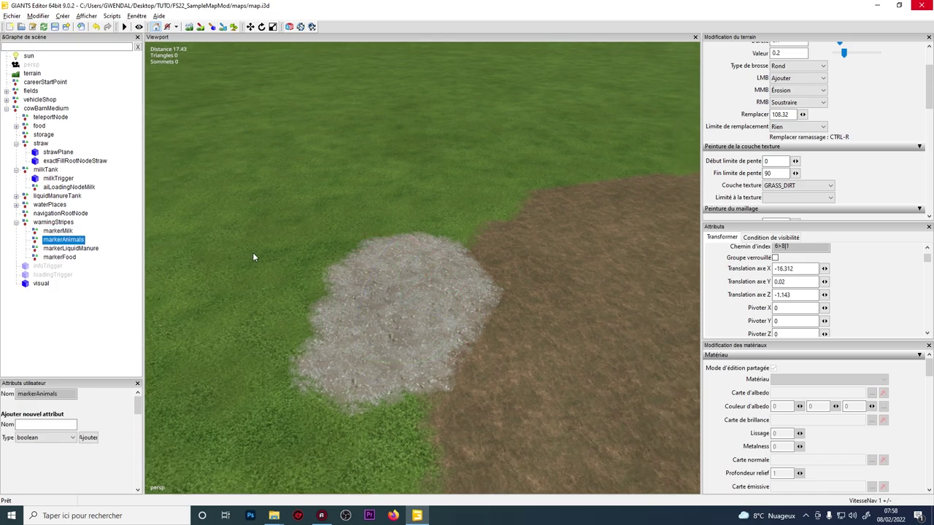
key(f)
alt+middle_drag(429, 336, 595, 241)
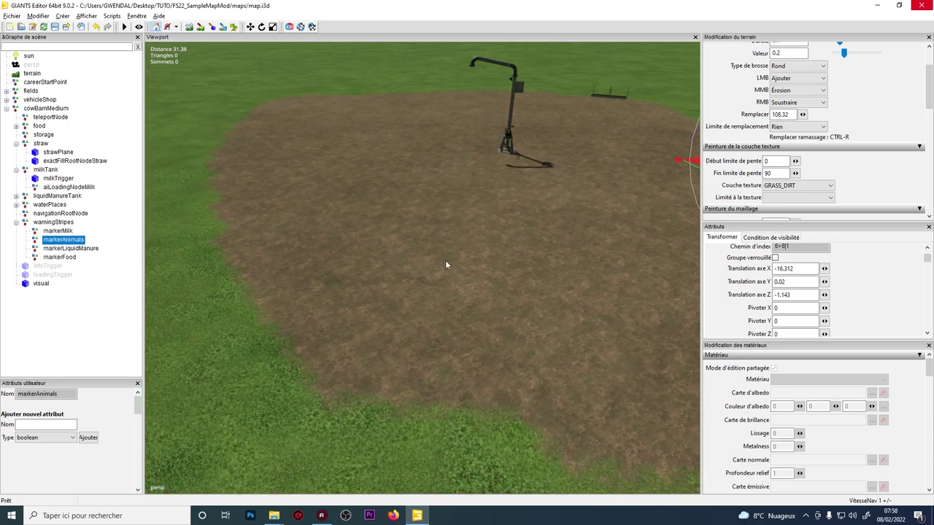
scroll(445, 259, down, 3)
alt+middle_drag(330, 348, 380, 340)
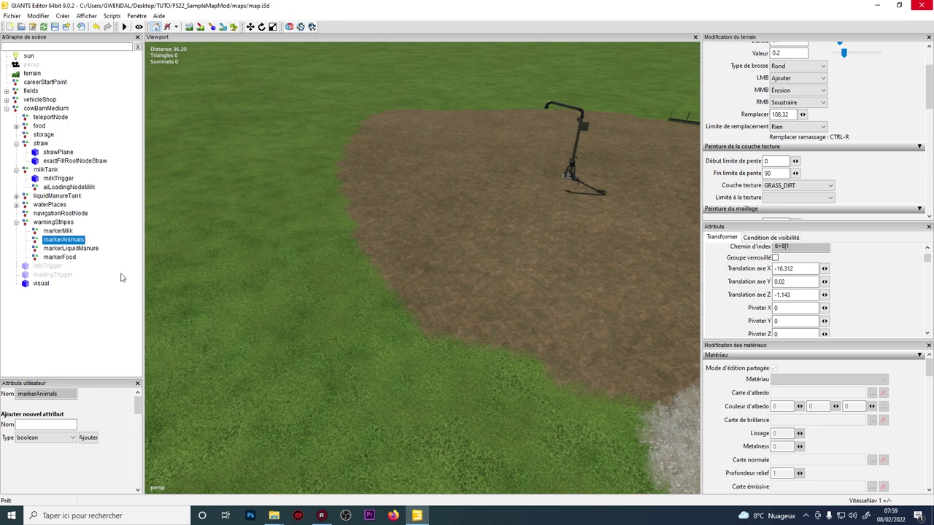
key(ctrl+b)
click(374, 307)
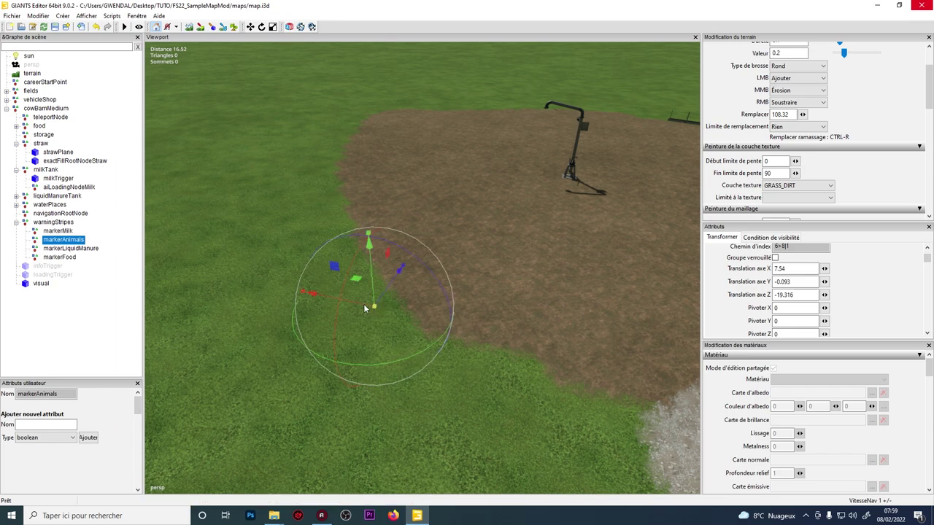
scroll(236, 337, down, 2)
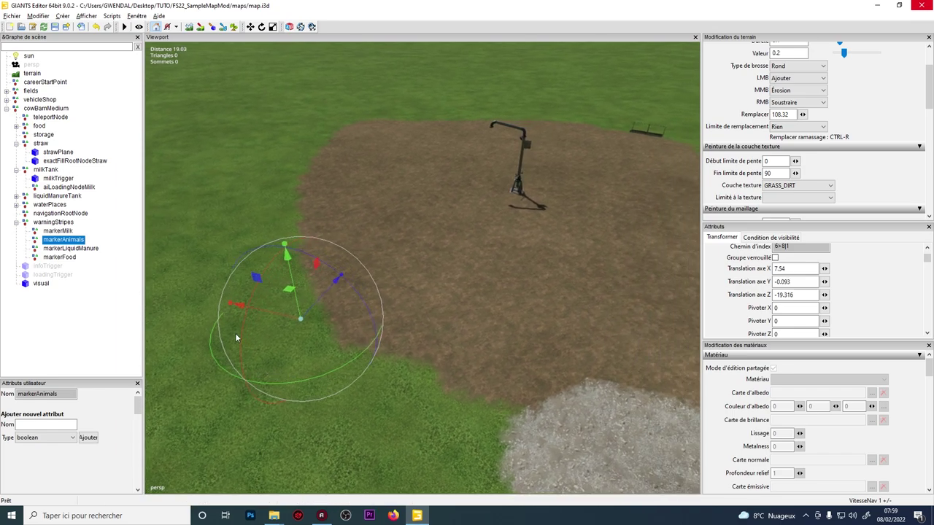
Step: Place the markerLiquidManure node on the grass beside the dirt, within the liquid manure trigger zone, at about X 19.911, Y -0.093, Z -5.625
click(91, 250)
mouse_move(440, 278)
alt+mouse_down()
mouse_move(767, 205)
mouse_move(909, 50)
mouse_move(607, 238)
mouse_move(517, 279)
mouse_move(439, 208)
mouse_move(489, 163)
mouse_move(291, 210)
alt+mouse_up()
scroll(607, 239, up, 5)
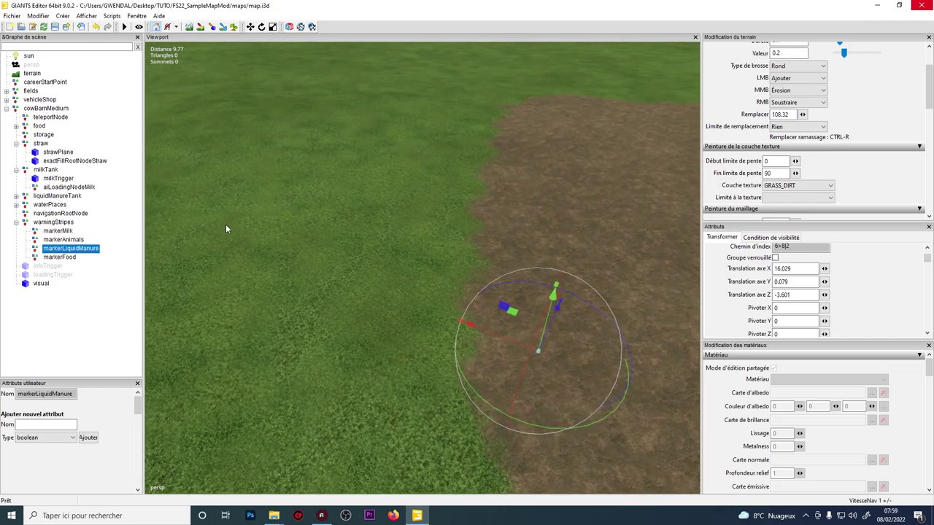
click(35, 199)
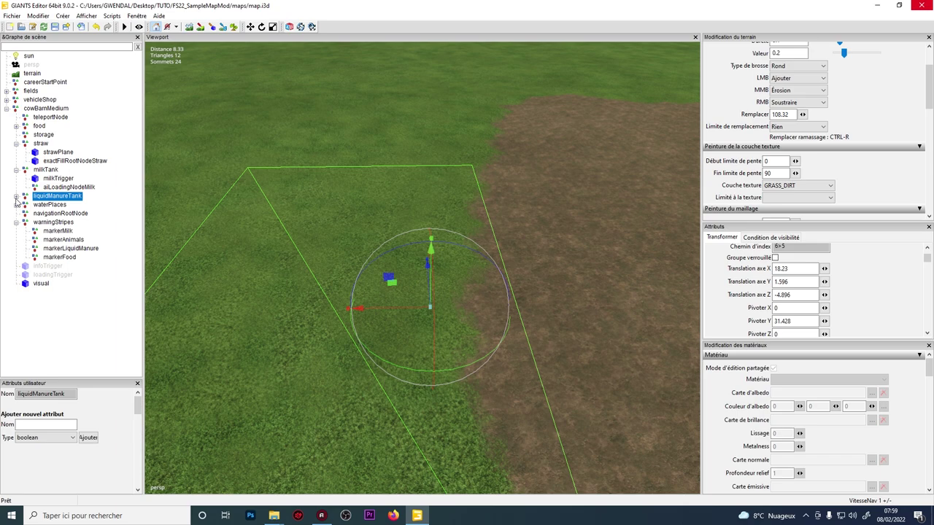
click(16, 197)
scroll(295, 227, down, 2)
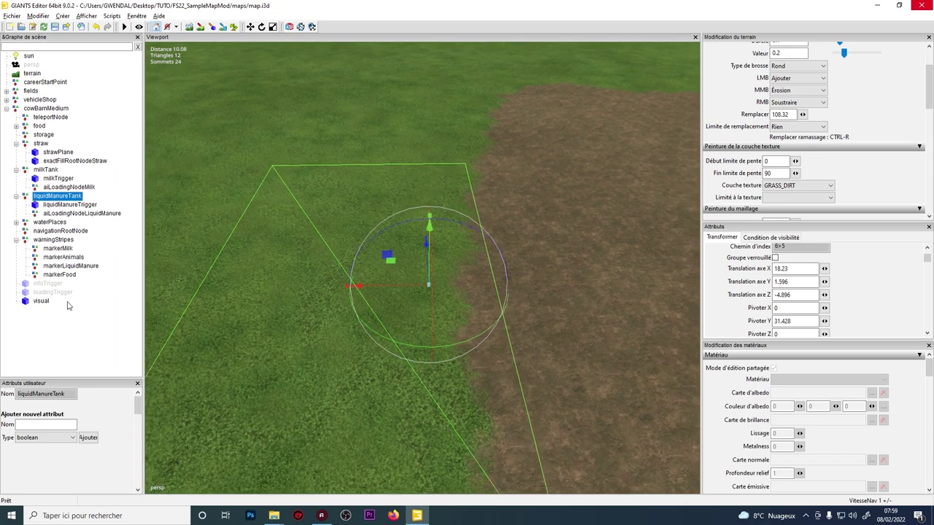
click(70, 266)
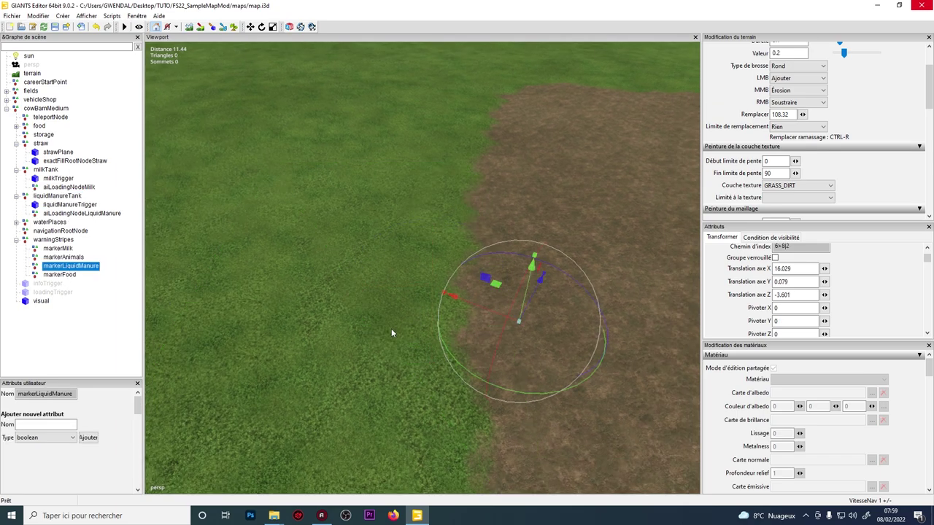
key(ctrl+b)
click(365, 320)
scroll(412, 302, down, 5)
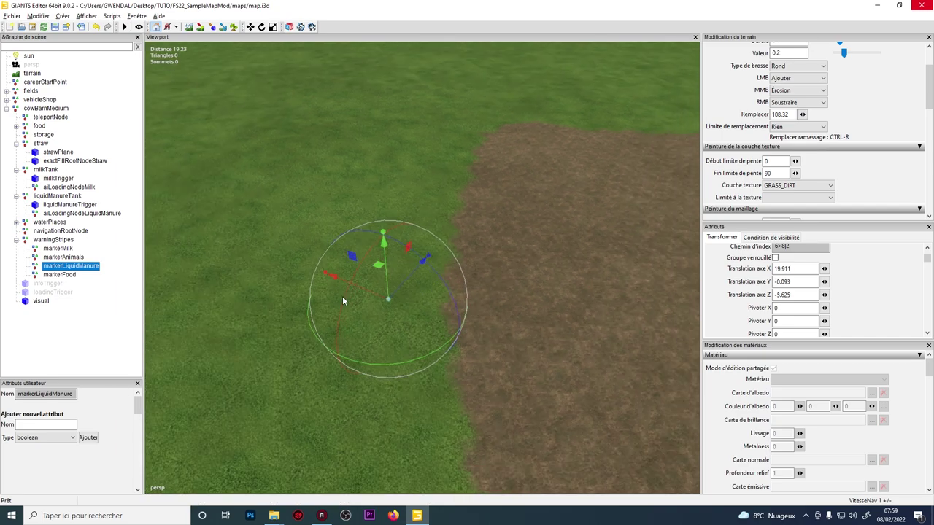
Step: Move markerLiquidManure inside the liquidManureTrigger outline, to about X 19.676, Z -6.792
click(64, 205)
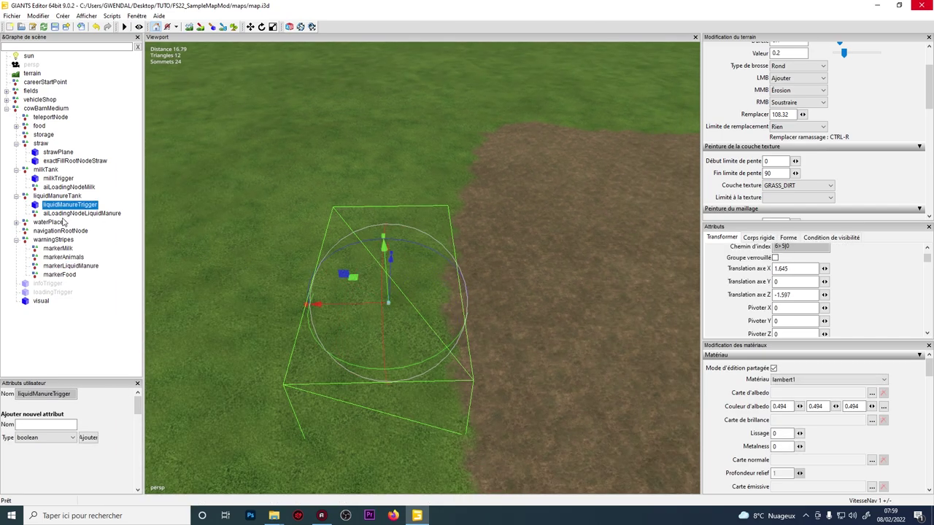
click(60, 267)
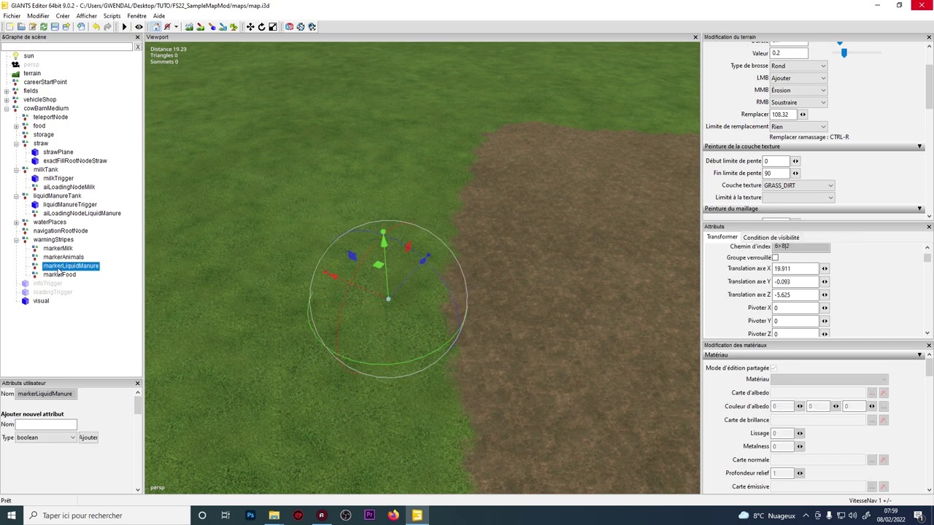
ctrl+click(60, 206)
scroll(438, 267, up, 2)
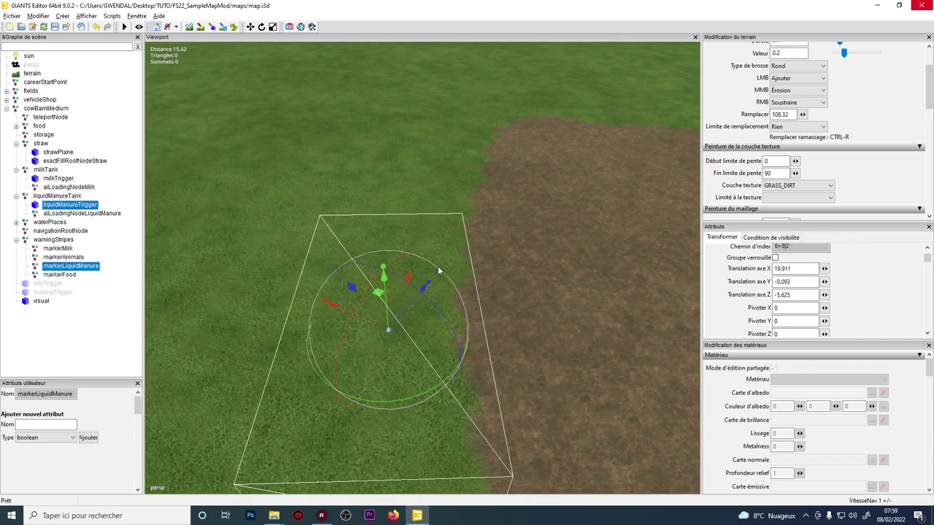
drag(401, 317, 359, 344)
alt+drag(361, 346, 408, 394)
middle_drag(299, 210, 409, 278)
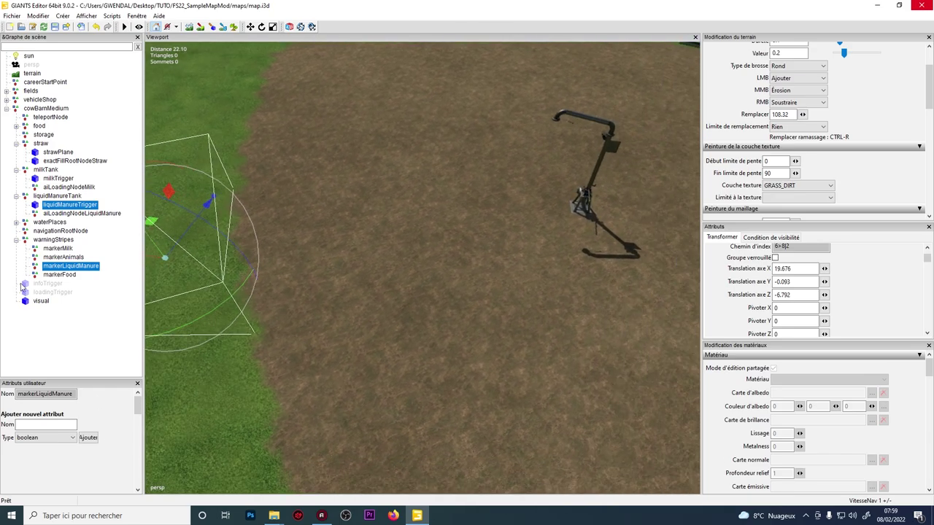
Step: Move markerFood along the food area beside the dirt patch, to about X -18.68, Z 11.023, using the food group's outline as reference
click(68, 276)
alt+drag(237, 288, 672, 153)
middle_drag(671, 155, 402, 236)
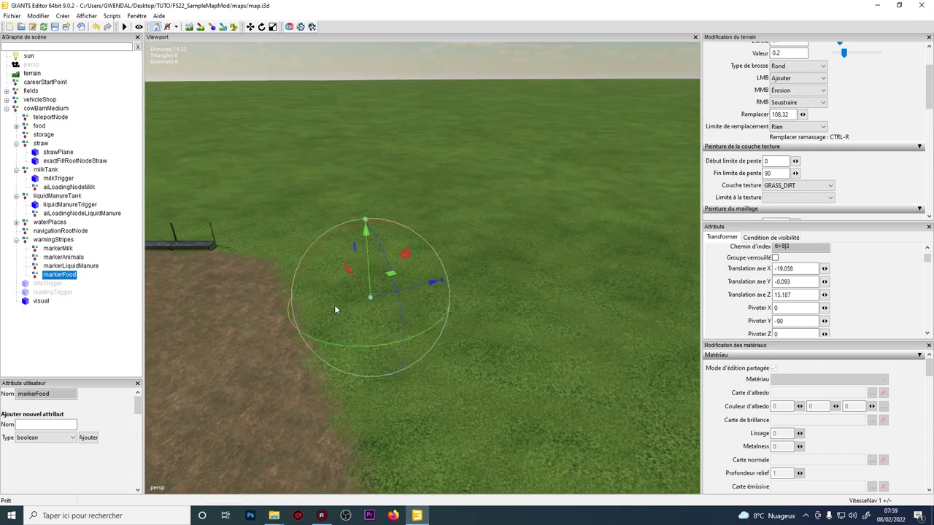
click(314, 312)
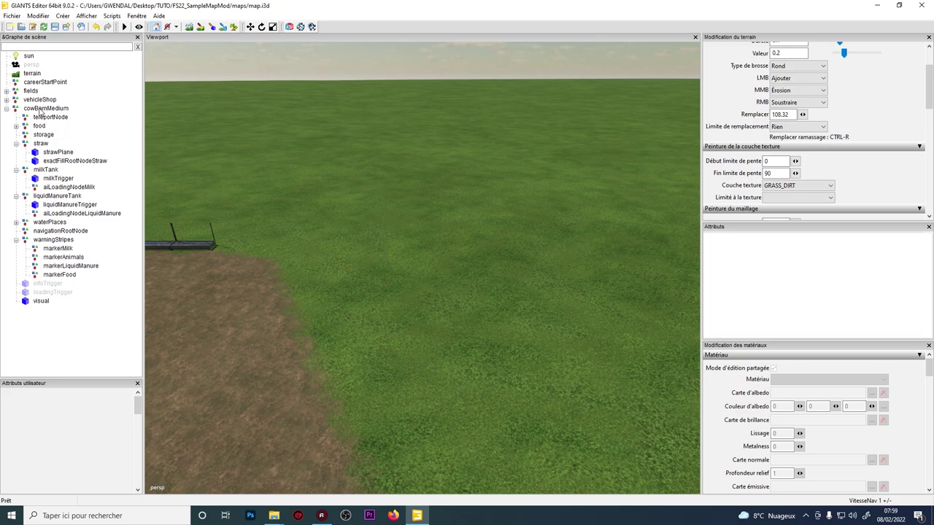
click(40, 127)
alt+drag(291, 219, 282, 380)
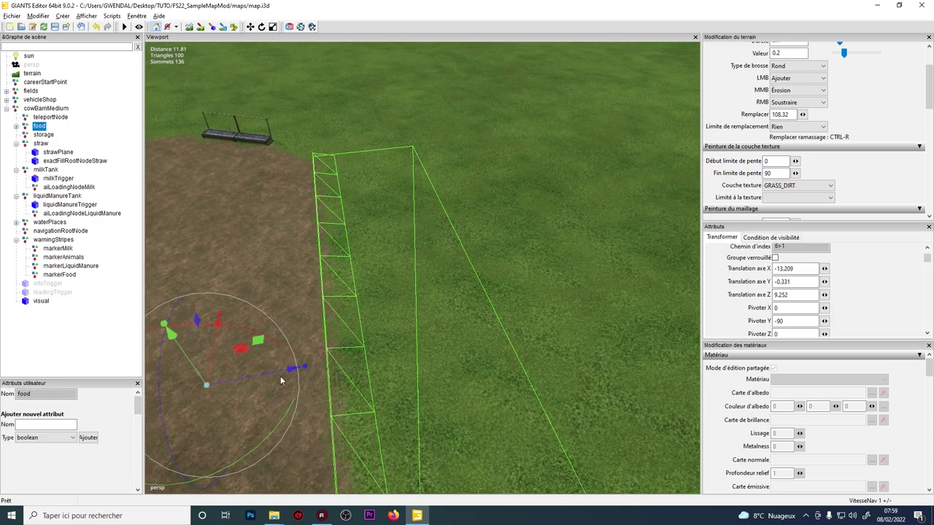
ctrl+click(71, 275)
click(65, 276)
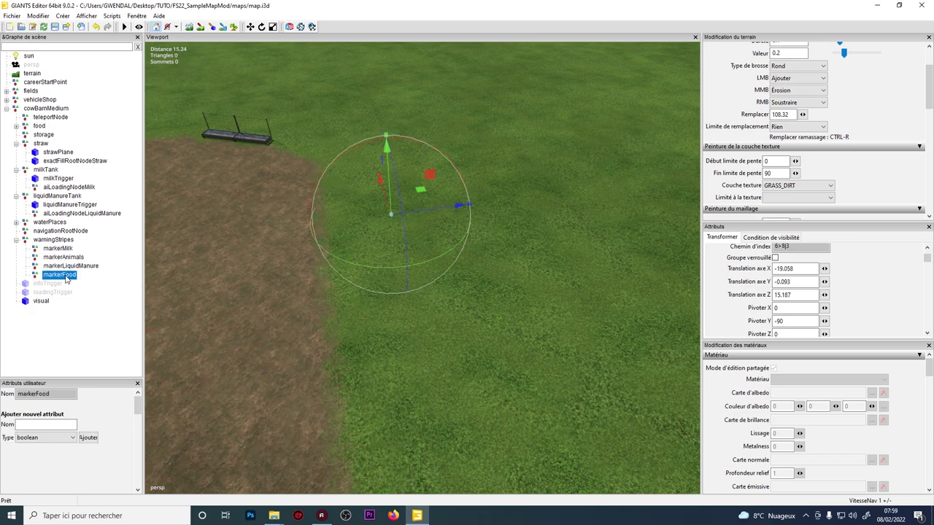
ctrl+click(39, 127)
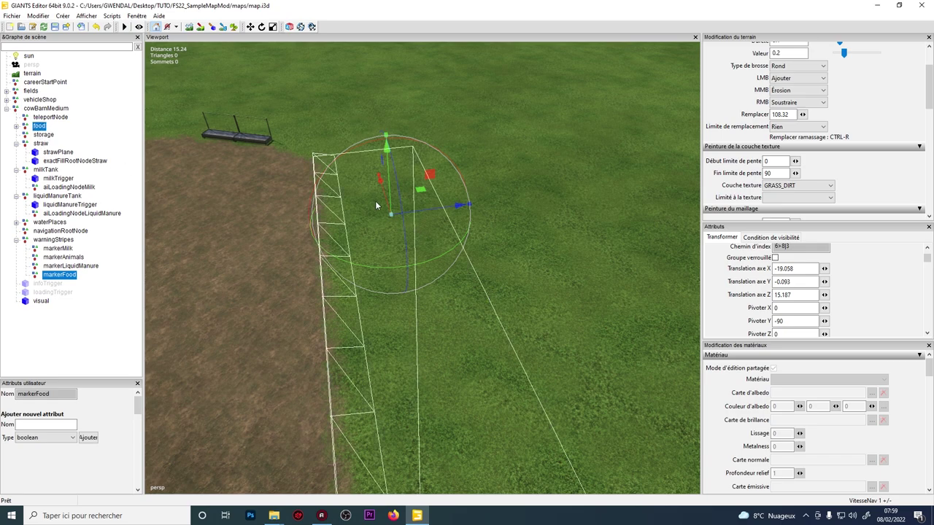
drag(387, 196, 439, 335)
alt+drag(439, 344, 429, 413)
alt+drag(395, 229, 401, 196)
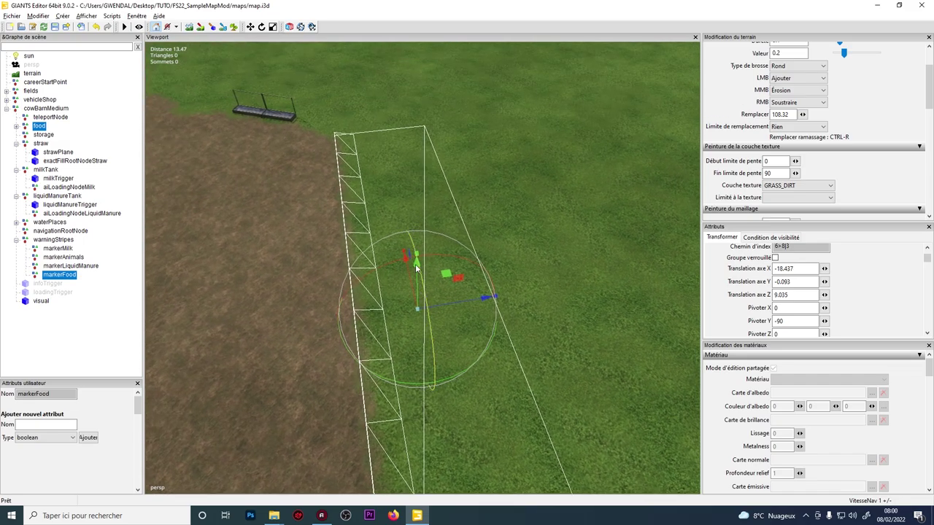
drag(410, 294, 430, 265)
scroll(430, 265, down, 2)
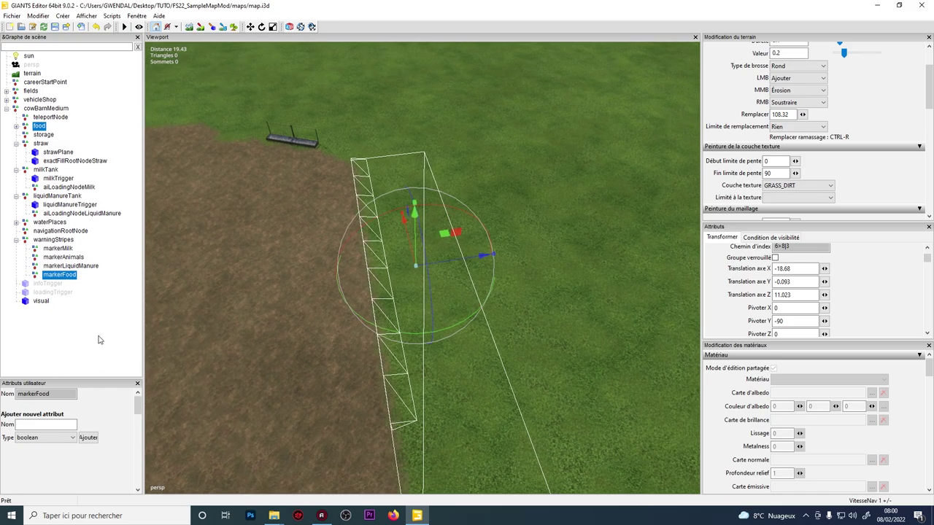
Step: Place infoTrigger on the ground inside the dirt patch, at about X -11.333, Y -0.003, Z -5.282
click(49, 283)
key(f)
scroll(529, 364, down, 4)
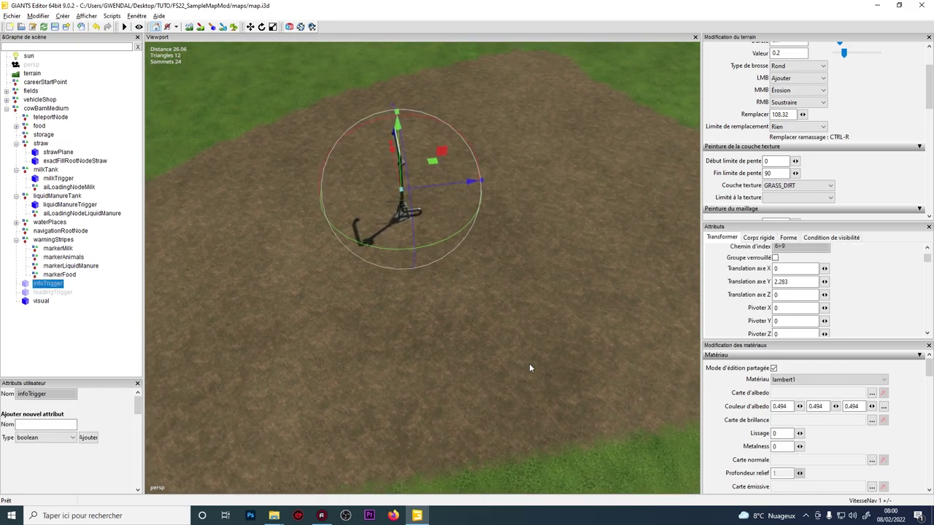
scroll(492, 354, down, 1)
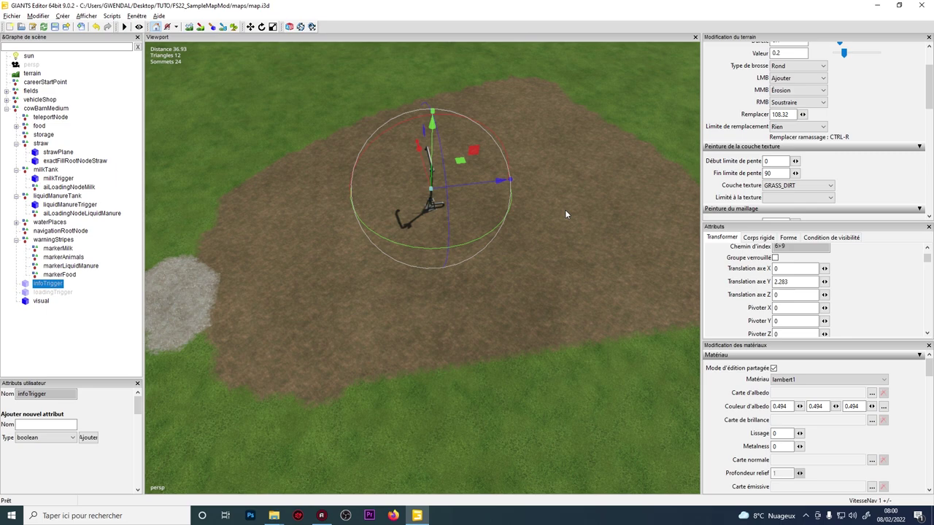
alt+middle_drag(565, 209, 585, 201)
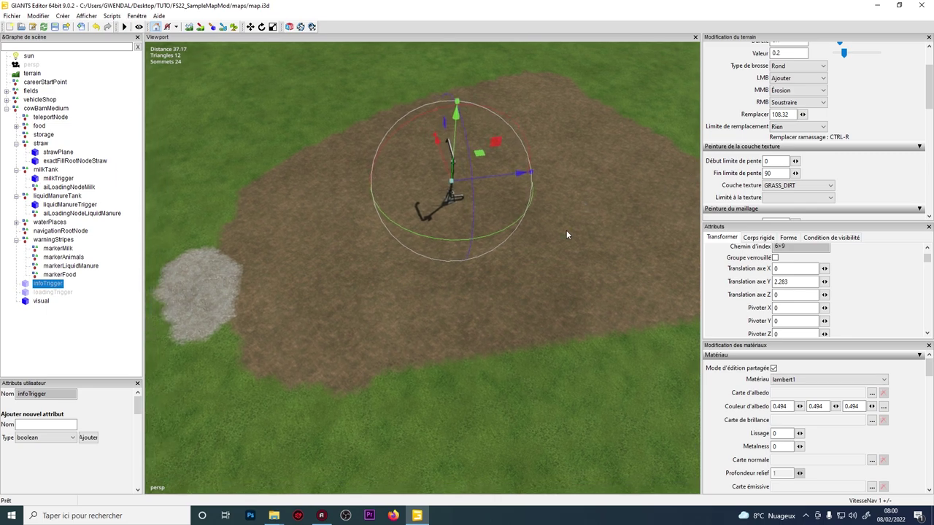
key(ctrl+b)
click(416, 304)
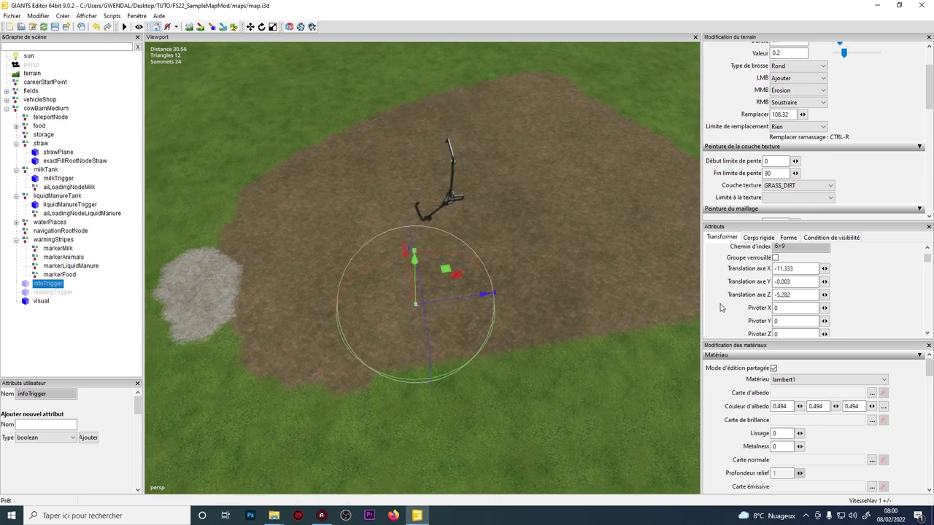
Step: Make infoTrigger visible, shift it so its box covers the dirt patch, and hide it again
scroll(721, 307, down, 2)
click(775, 297)
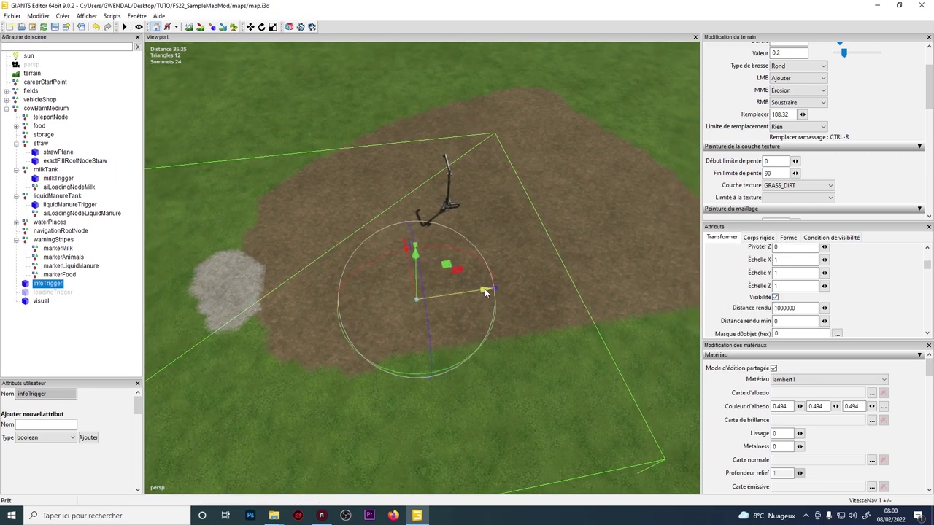
drag(484, 292, 545, 197)
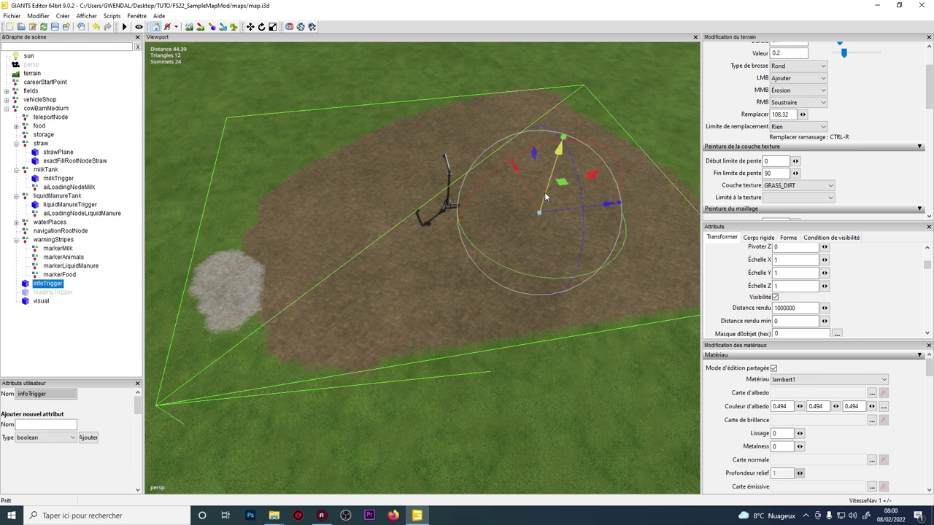
click(775, 298)
Step: Place loadingTrigger on the ground near markerAnimals at the edge of the dirt patch and make it visible
click(71, 292)
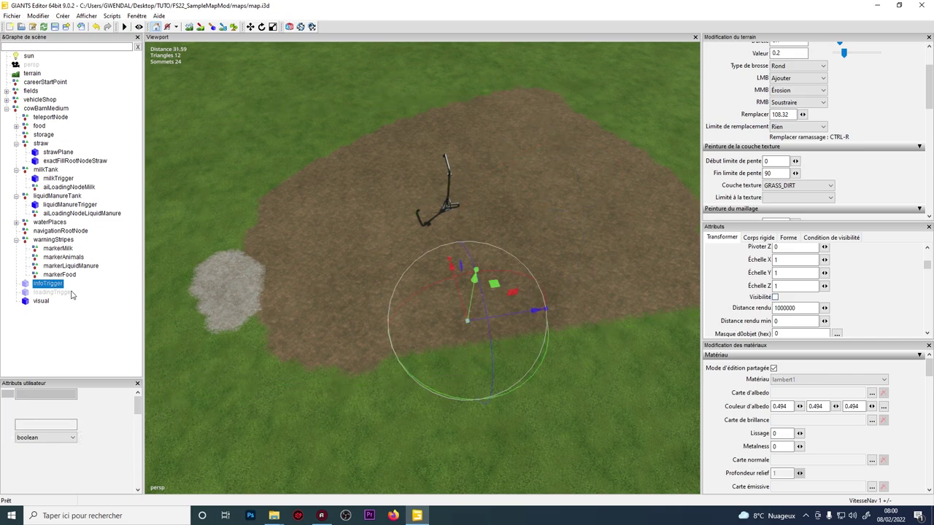
alt+middle_drag(255, 328, 535, 337)
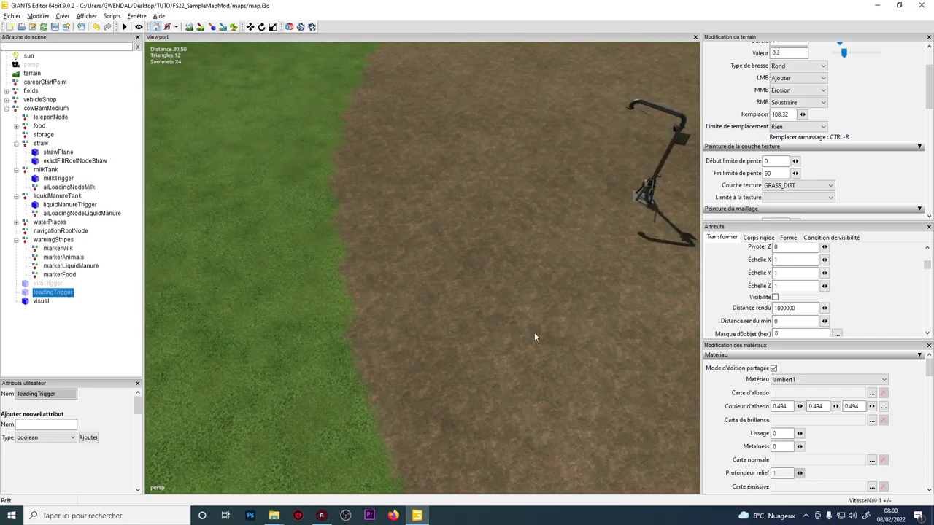
middle_drag(386, 299, 273, 304)
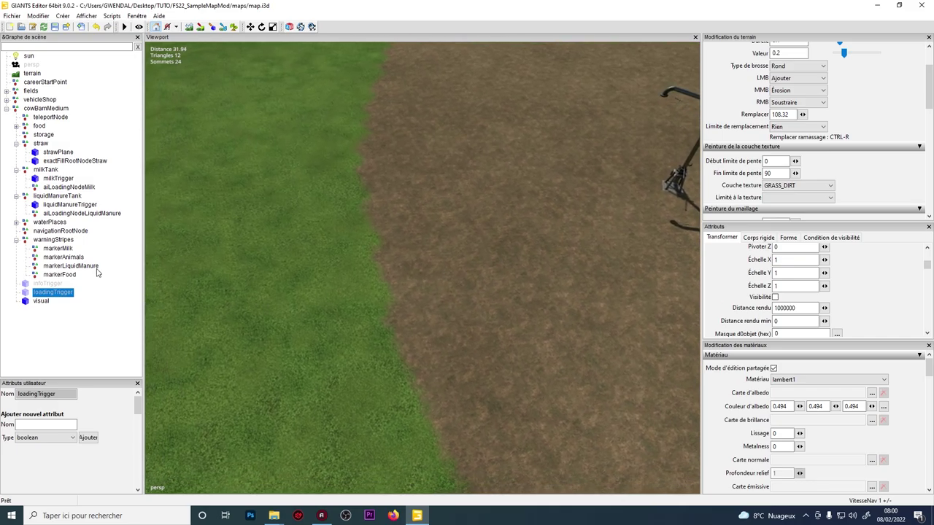
click(70, 259)
scroll(540, 367, down, 5)
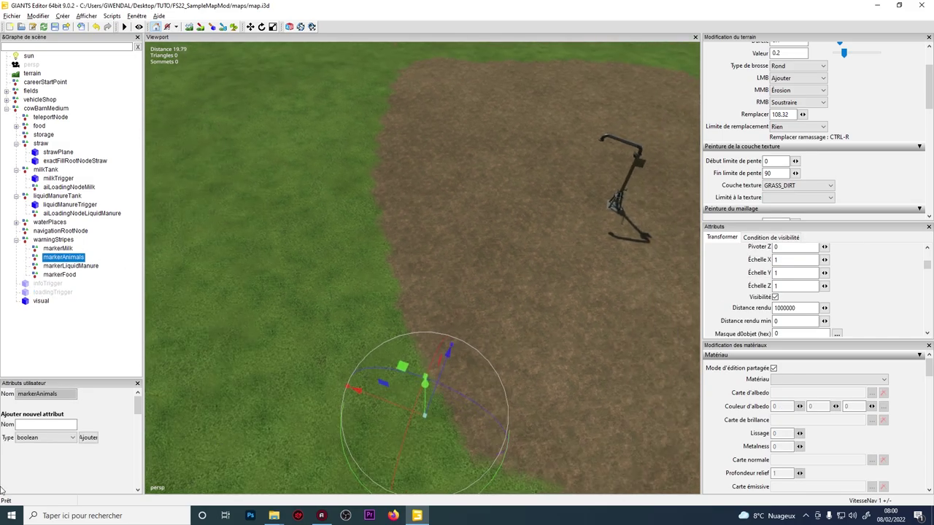
alt+middle_drag(482, 329, 275, 143)
alt+drag(274, 142, 424, 216)
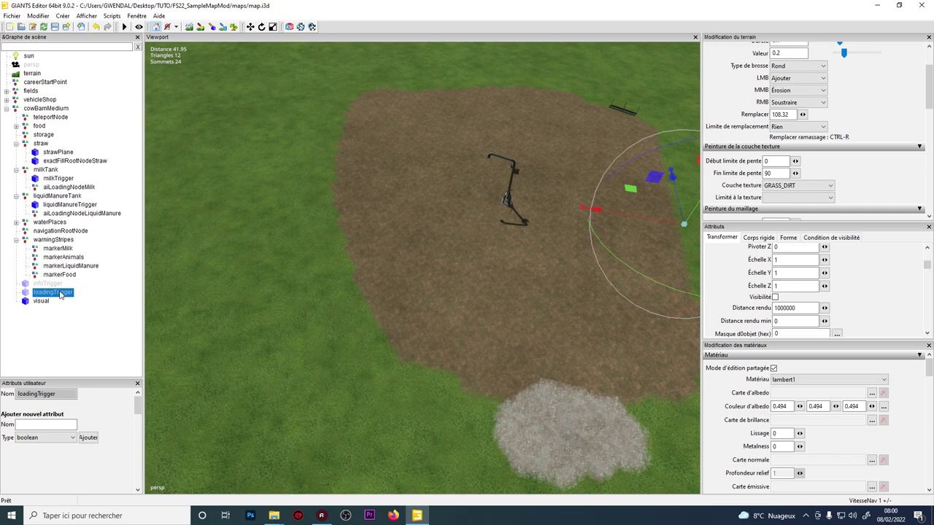
key(ctrl+b)
click(375, 360)
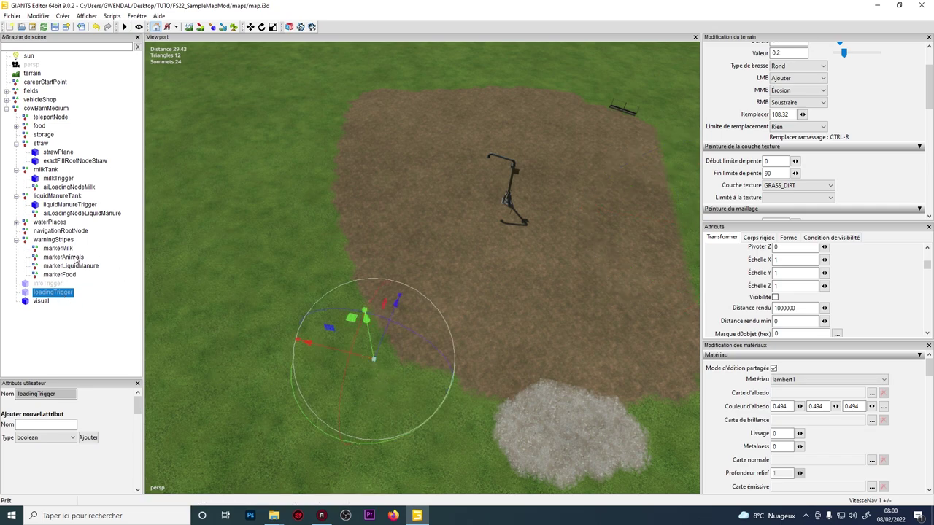
click(775, 297)
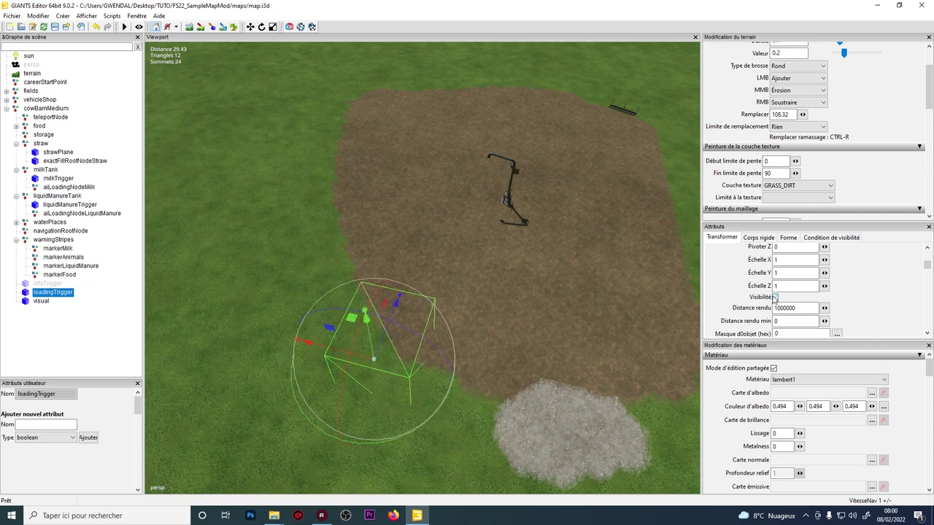
Step: Shift markerAnimals slightly to line it up with the loadingTrigger box
ctrl+click(69, 260)
click(69, 261)
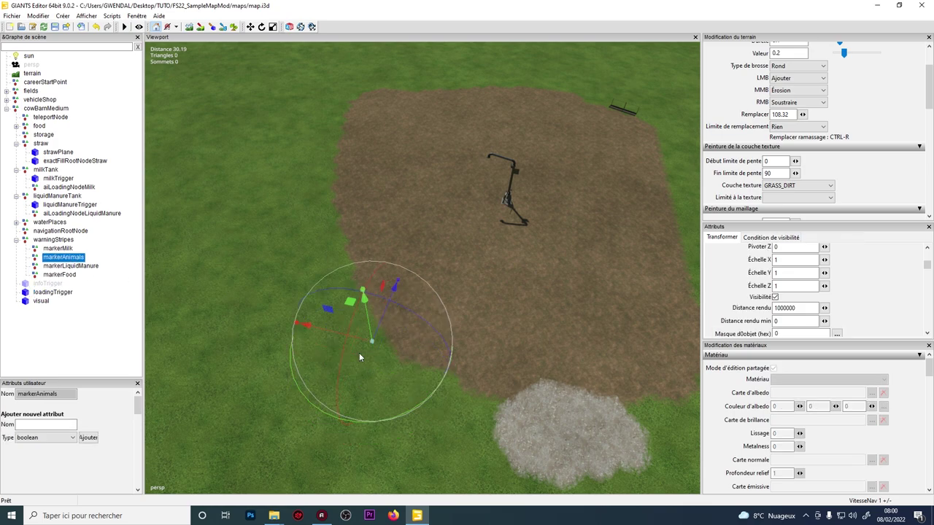
drag(357, 343, 375, 345)
Step: Place the visual filling pipe on the grass-dirt edge near the liquid manure area and rotate it so its arm reaches over the grass
click(38, 302)
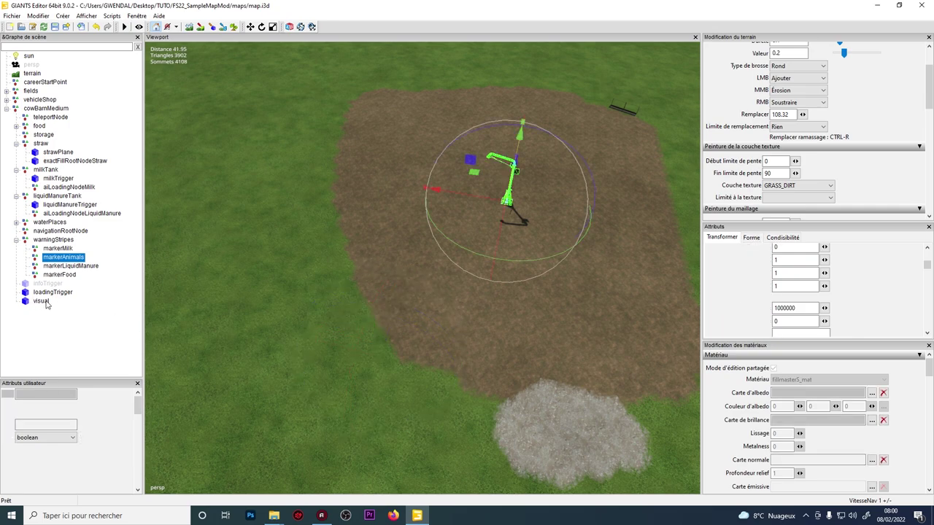
scroll(467, 219, up, 4)
alt+middle_drag(474, 208, 540, 257)
alt+drag(540, 257, 869, 12)
scroll(385, 194, up, 3)
scroll(385, 194, up, 2)
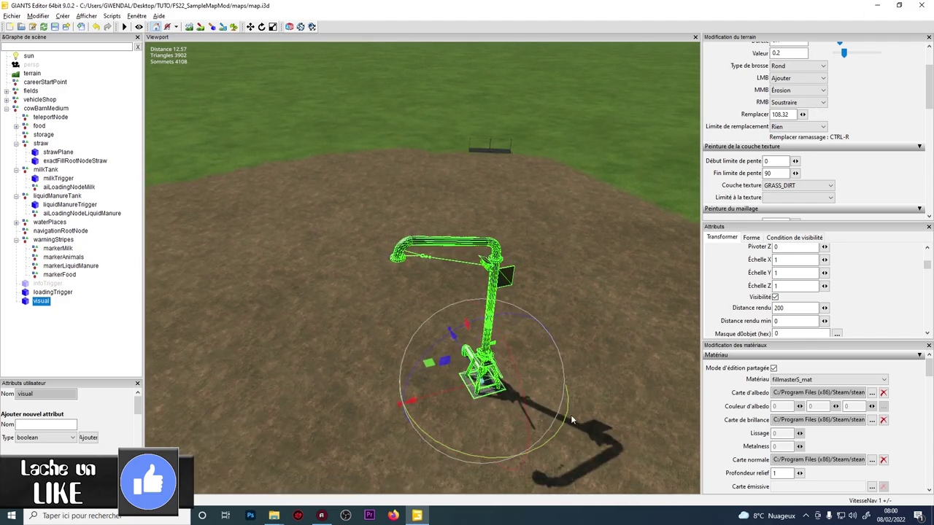
scroll(617, 206, up, 2)
alt+middle_drag(313, 291, 530, 326)
alt+drag(530, 325, 208, 478)
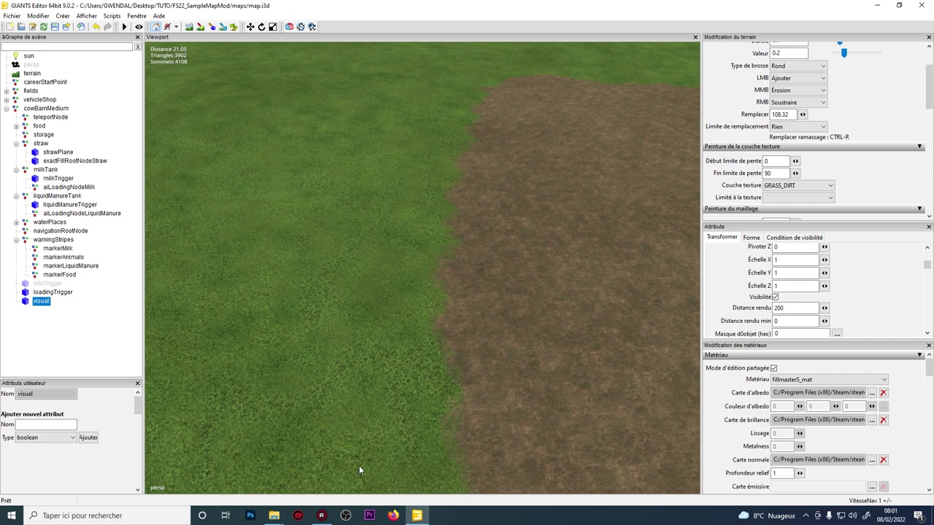
key(ctrl+b)
click(444, 322)
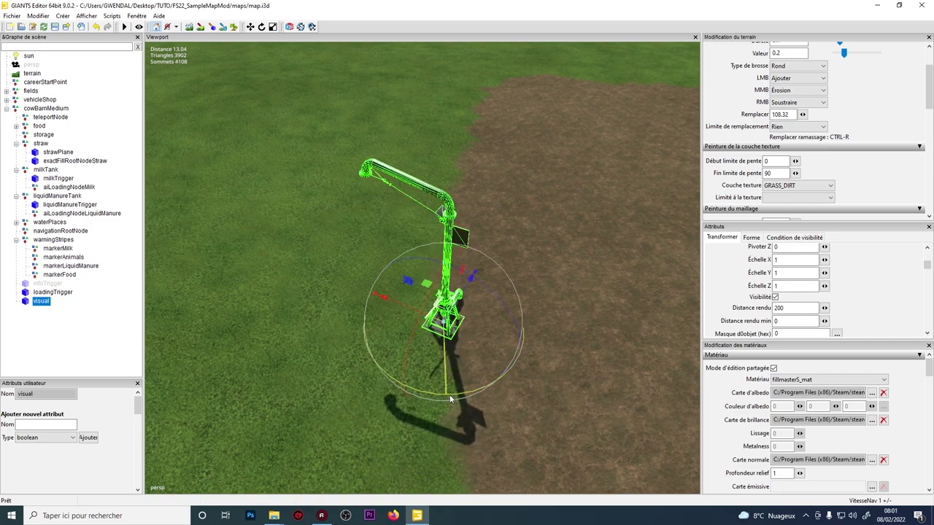
drag(450, 394, 485, 390)
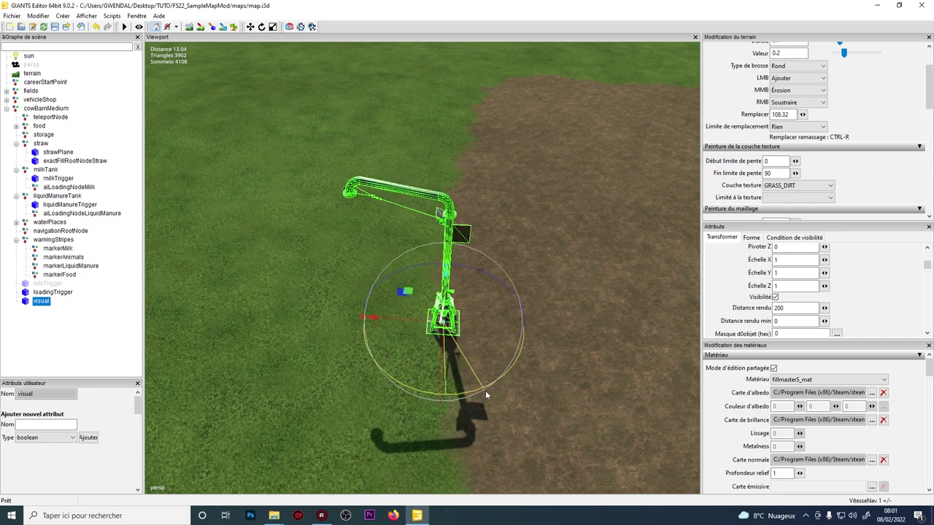
Step: Check the filling pipe's position against the liquidManureTank outline
click(54, 196)
alt+drag(503, 189, 586, 158)
alt+middle_drag(496, 263, 487, 342)
scroll(486, 342, up, 3)
alt+drag(487, 342, 434, 280)
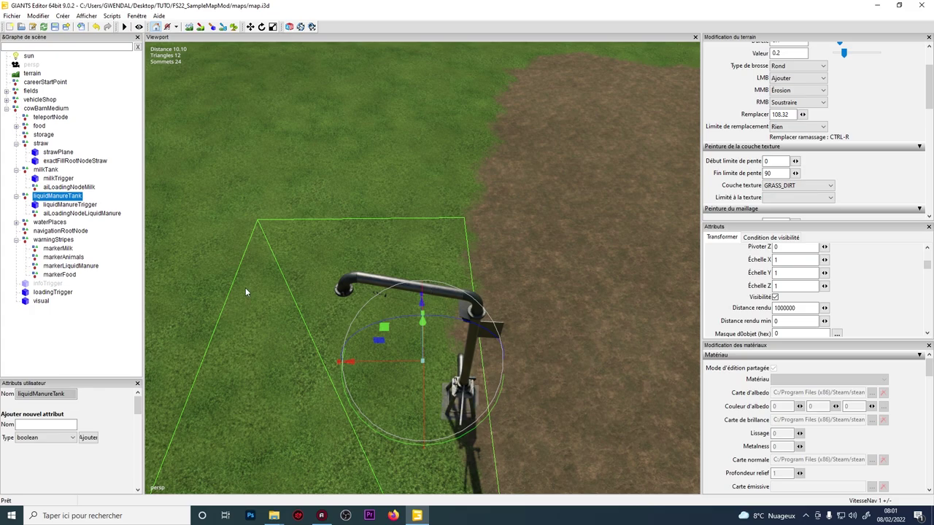
Step: Review the whole dirt patch with the filling pipe and the trough, and clear the selection
scroll(327, 328, down, 5)
alt+drag(343, 260, 574, 244)
scroll(308, 266, down, 3)
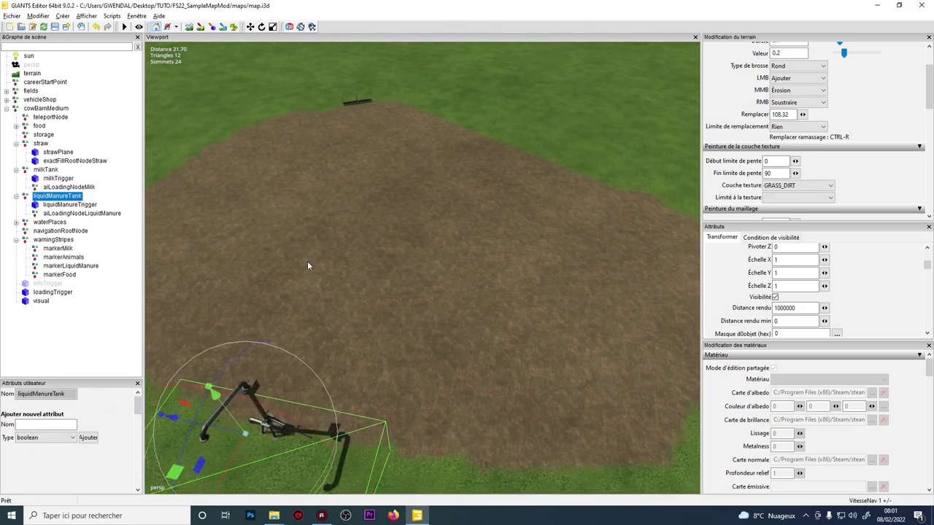
alt+middle_drag(307, 265, 164, 282)
alt+middle_drag(628, 124, 519, 311)
scroll(650, 110, up, 2)
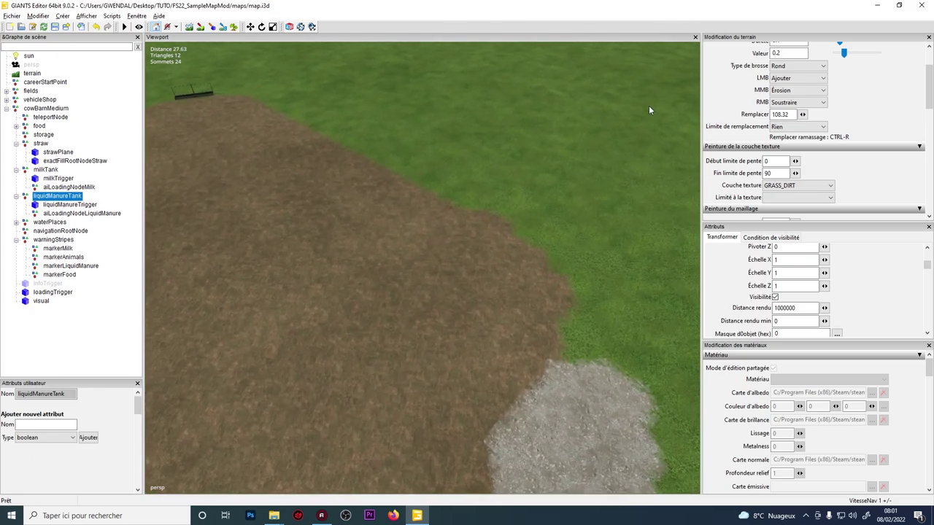
alt+drag(650, 110, 455, 119)
scroll(503, 344, down, 3)
alt+middle_drag(595, 343, 481, 292)
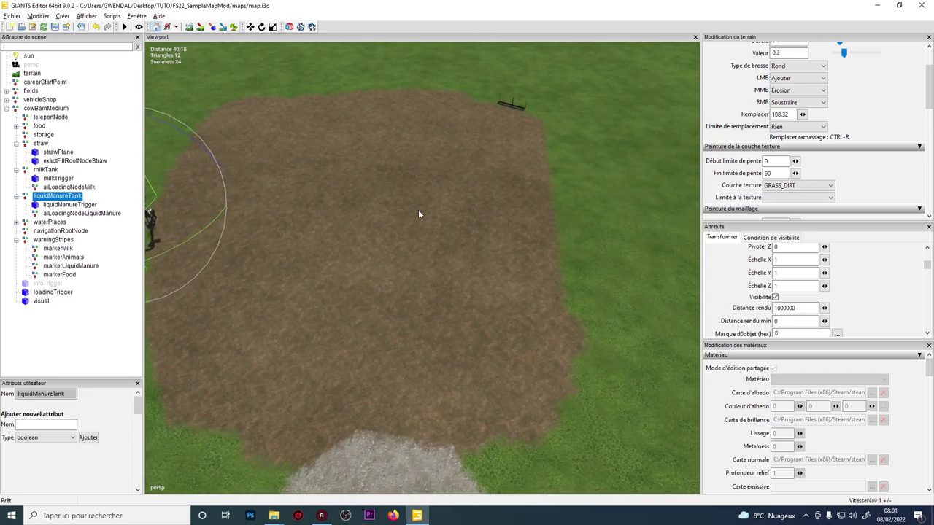
middle_drag(419, 215, 552, 268)
click(493, 167)
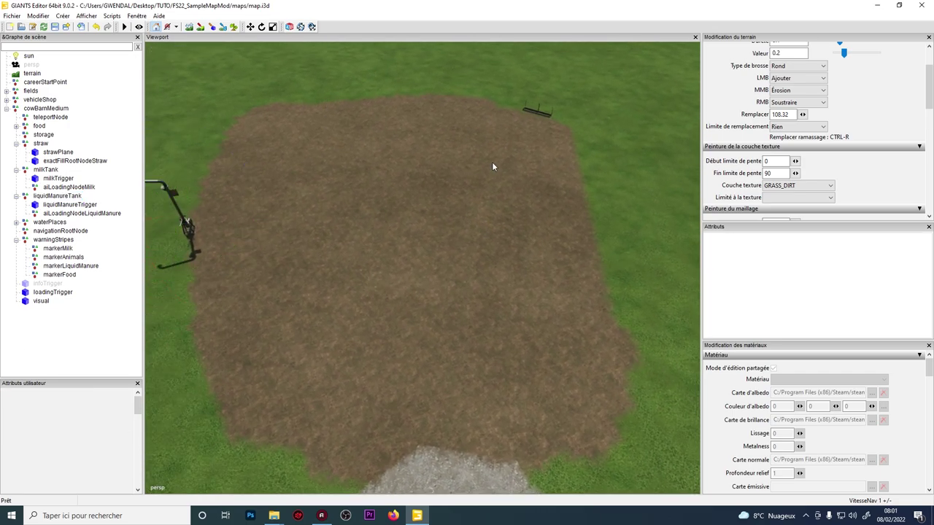
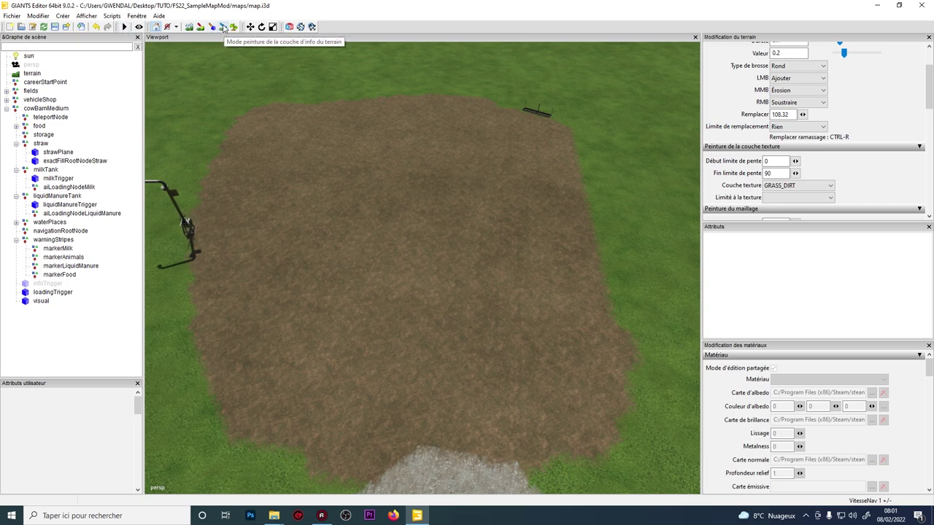
Step: Turn on terrain info layer painting and set it to infoLayer with channel 0 enabled
click(224, 27)
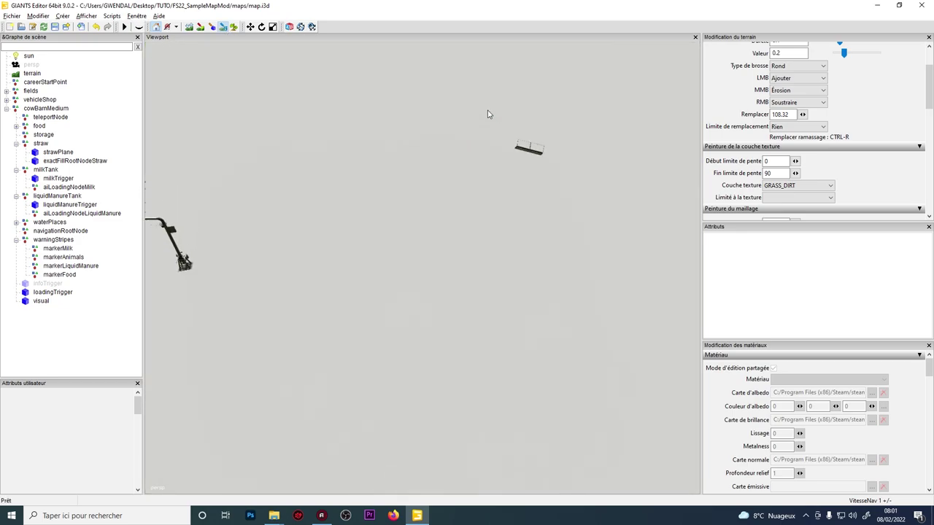
alt+drag(452, 96, 468, 108)
scroll(709, 131, down, 3)
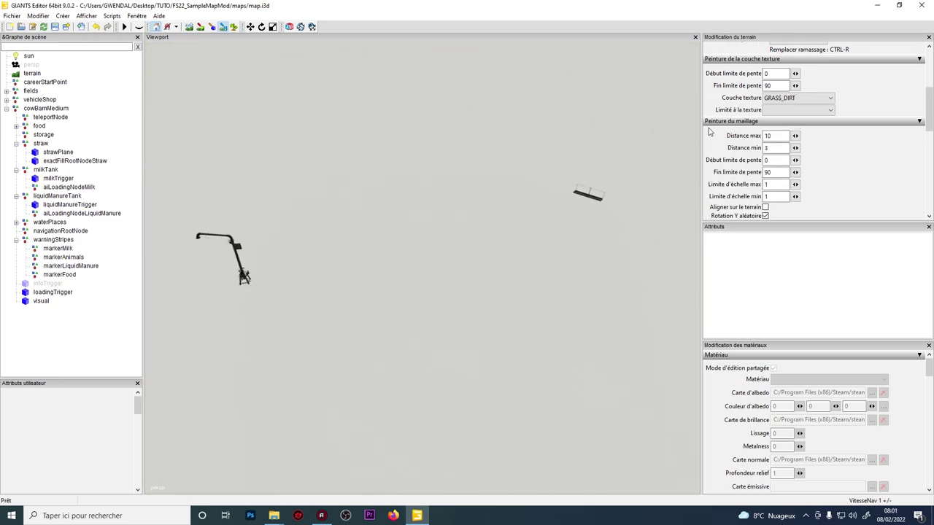
scroll(737, 67, down, 6)
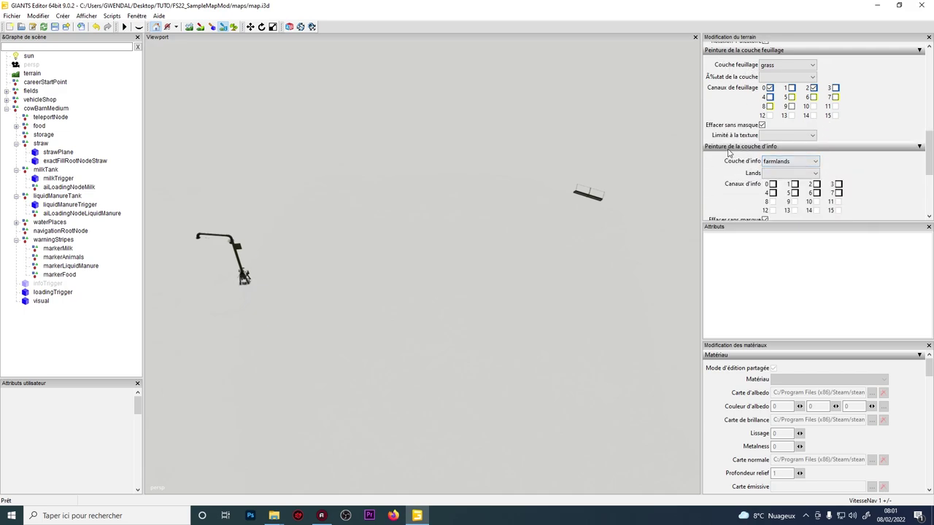
click(772, 159)
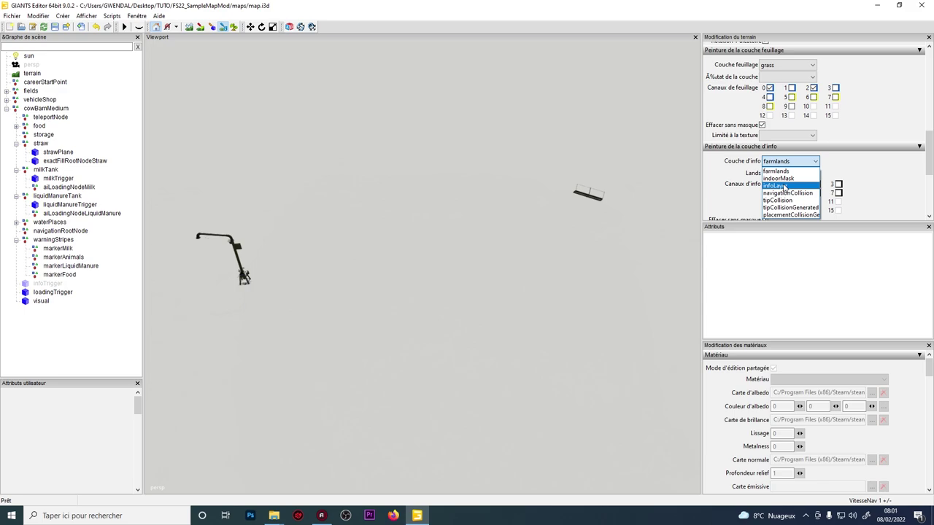
click(785, 187)
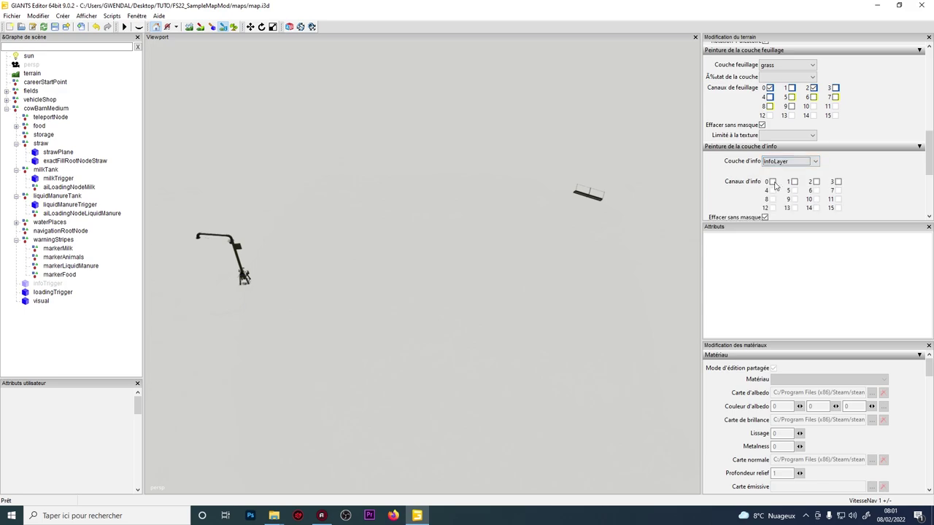
click(773, 182)
Step: Paint infoLayer channel 0 over the part of the dirt patch nearest the gravel
alt+drag(452, 233, 784, 191)
alt+right_drag(456, 202, 2, 241)
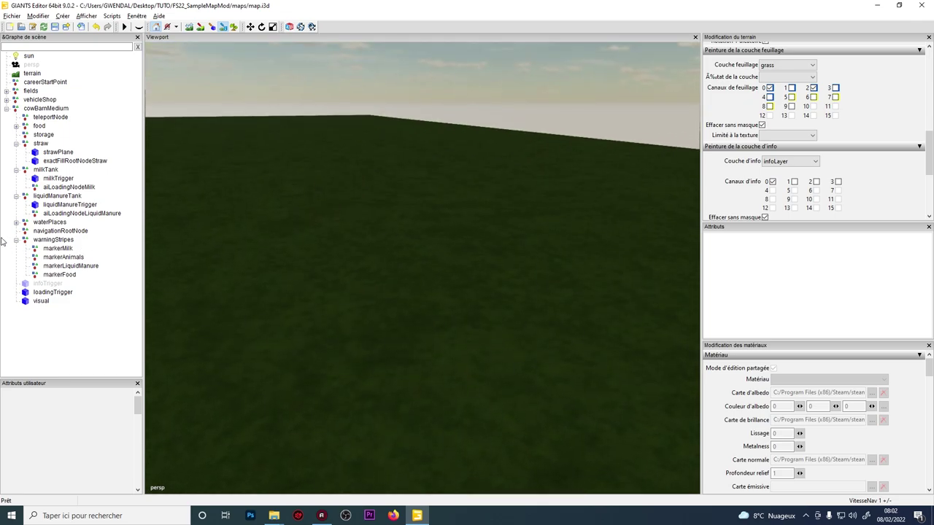
alt+drag(2, 241, 607, 301)
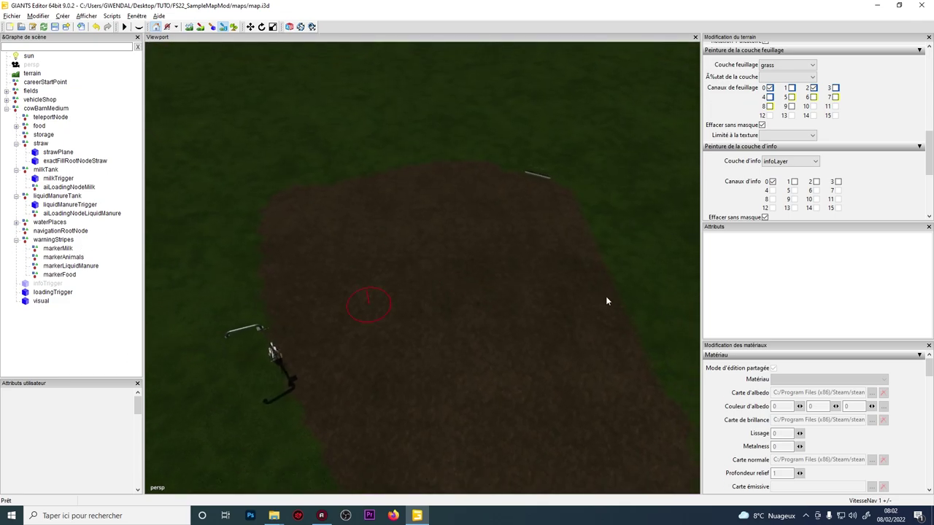
right_drag(605, 300, 237, 396)
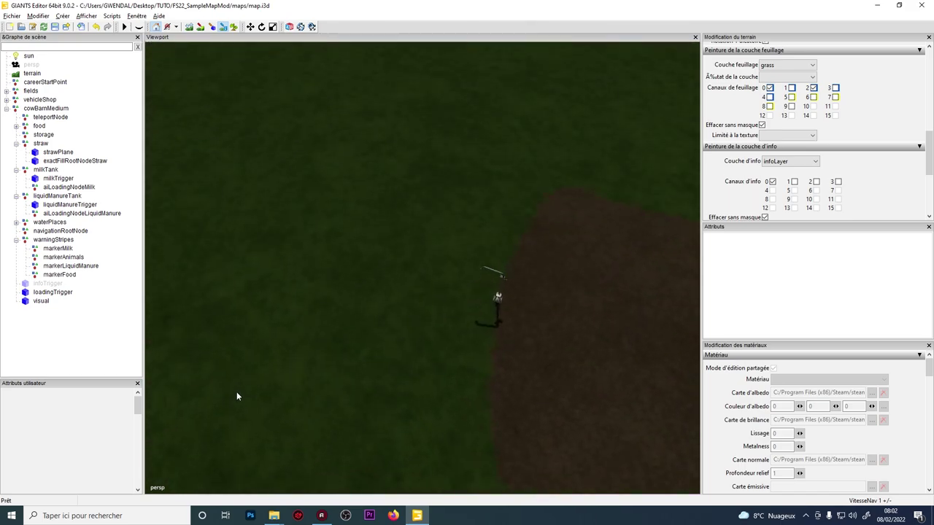
alt+middle_drag(578, 379, 338, 79)
alt+middle_drag(569, 409, 579, 180)
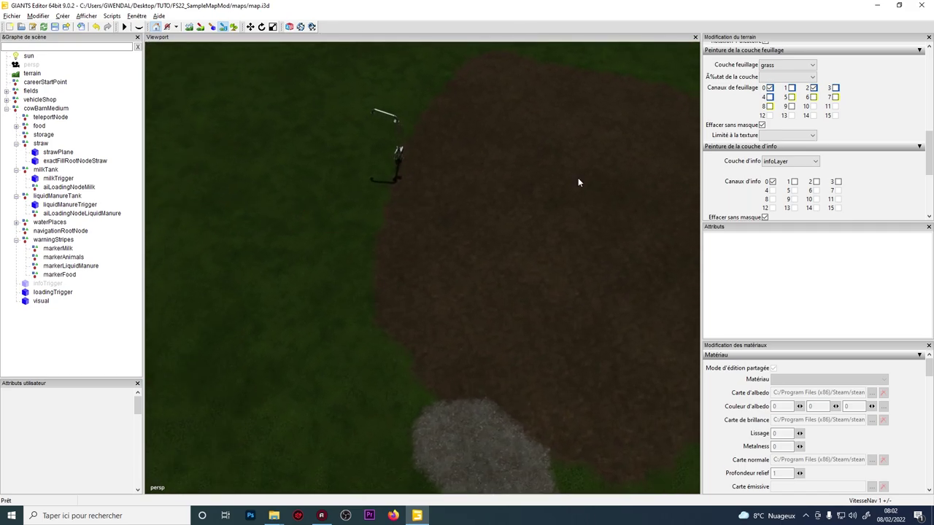
mouse_move(567, 188)
mouse_down()
mouse_move(428, 177)
mouse_move(511, 271)
mouse_move(378, 334)
mouse_move(334, 227)
mouse_move(343, 176)
mouse_move(440, 270)
mouse_move(420, 294)
mouse_move(443, 356)
mouse_move(526, 410)
mouse_move(562, 390)
mouse_up()
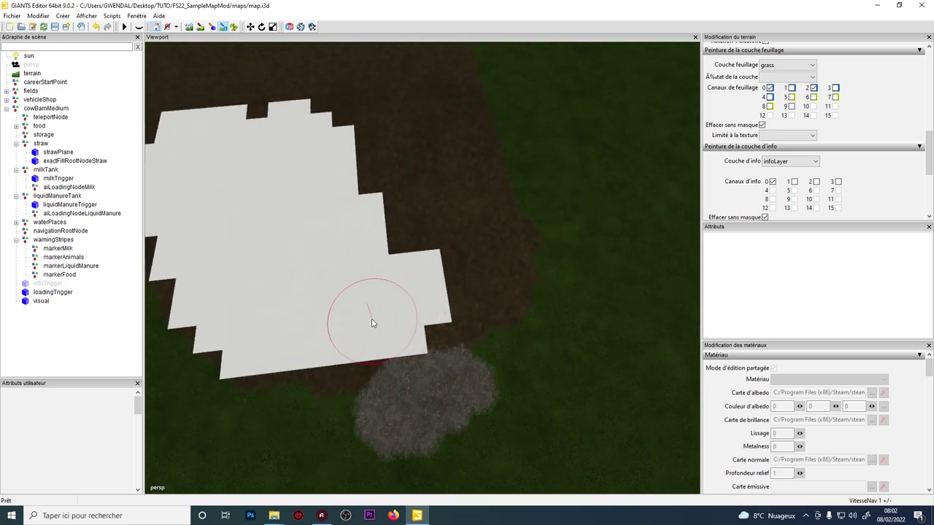
mouse_move(372, 323)
mouse_down()
mouse_move(340, 346)
mouse_move(359, 349)
mouse_move(428, 291)
mouse_move(500, 291)
mouse_move(501, 221)
mouse_move(407, 224)
mouse_move(410, 175)
mouse_up()
Step: Extend the infoLayer painting over the rest of the dirt patch, up to the trough and the filling pipe
alt+middle_drag(429, 215, 509, 258)
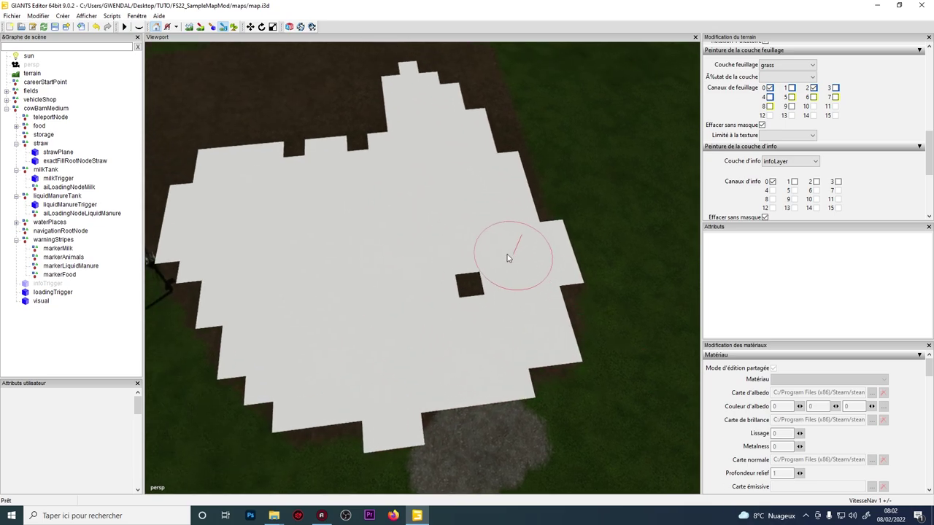
mouse_move(509, 257)
mouse_down()
mouse_move(511, 214)
mouse_move(486, 139)
mouse_move(382, 81)
mouse_up()
right_drag(382, 81, 545, 269)
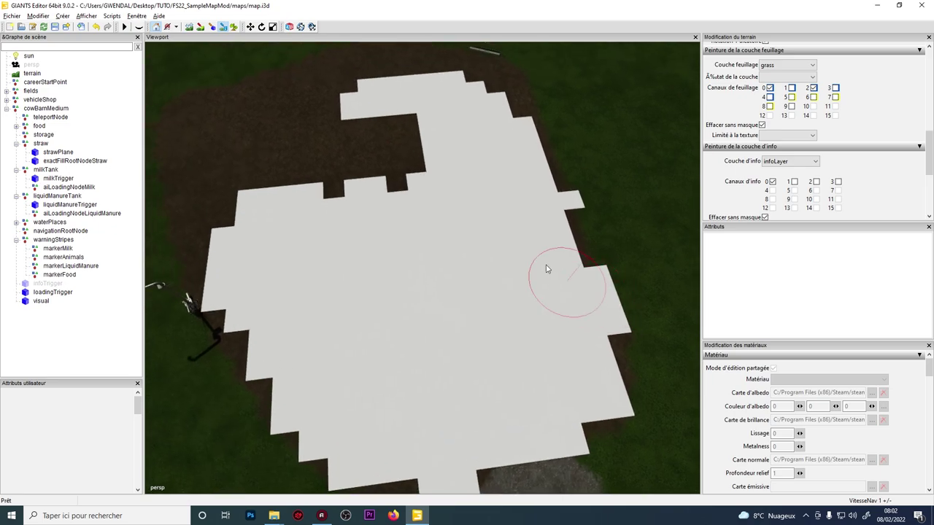
mouse_move(545, 269)
mouse_down()
mouse_move(459, 146)
mouse_move(467, 229)
mouse_move(621, 259)
mouse_move(501, 89)
mouse_move(480, 79)
mouse_move(365, 73)
mouse_move(209, 113)
mouse_move(376, 144)
mouse_move(306, 123)
mouse_move(276, 155)
mouse_move(291, 135)
mouse_move(276, 170)
mouse_up()
alt+drag(285, 265, 350, 342)
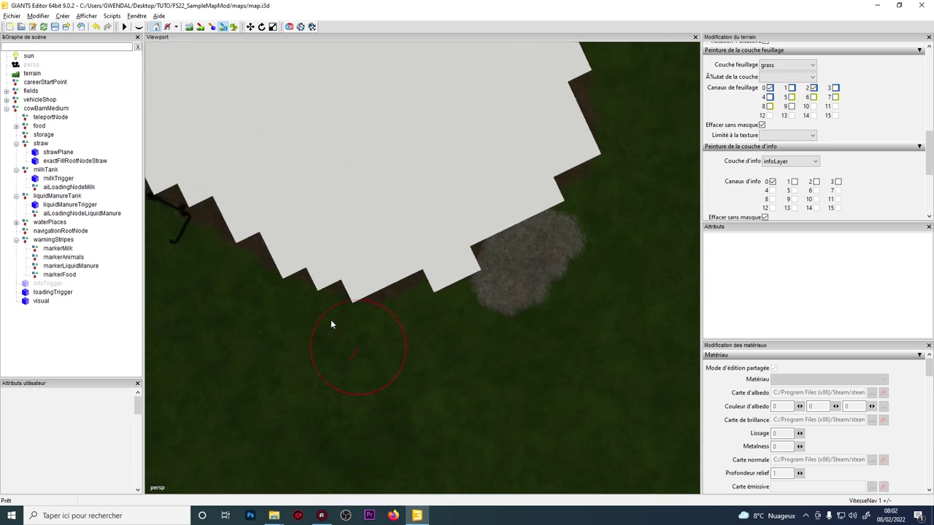
alt+drag(230, 208, 411, 149)
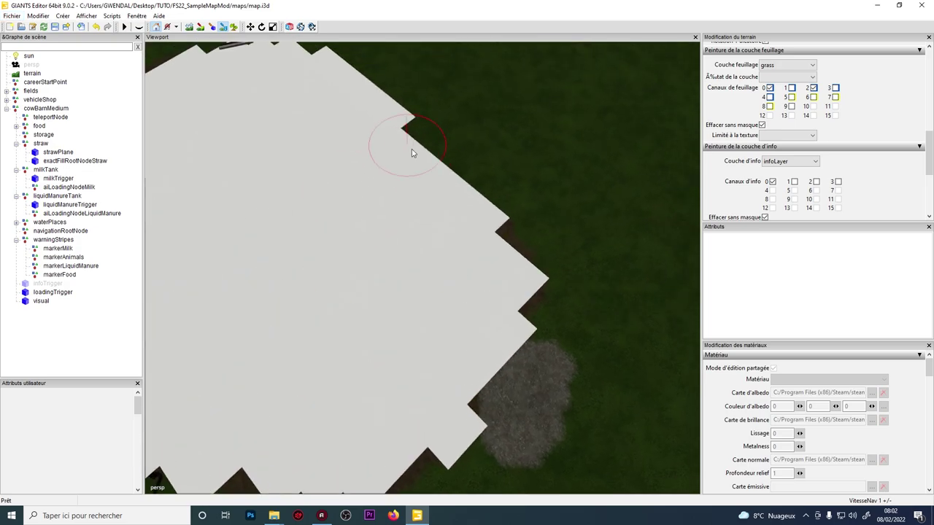
mouse_move(465, 231)
alt+mouse_down()
mouse_move(461, 374)
mouse_move(305, 219)
alt+mouse_up()
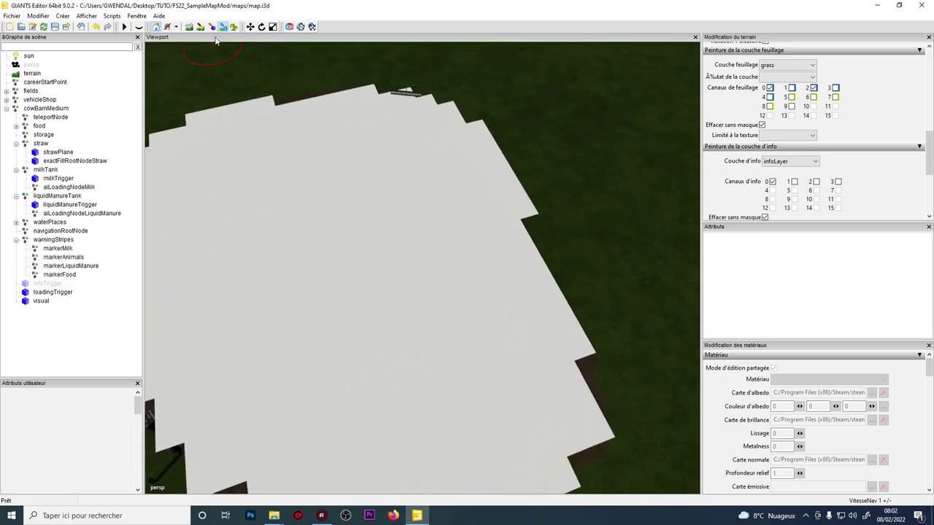
Step: Create a navigation mesh from the painted infoLayer area with an agent radius of 0.7
click(63, 16)
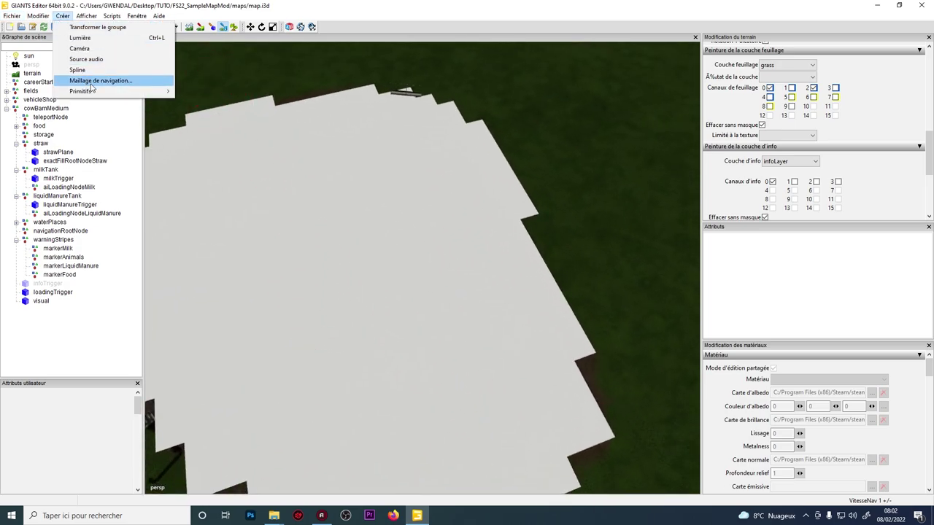
click(92, 81)
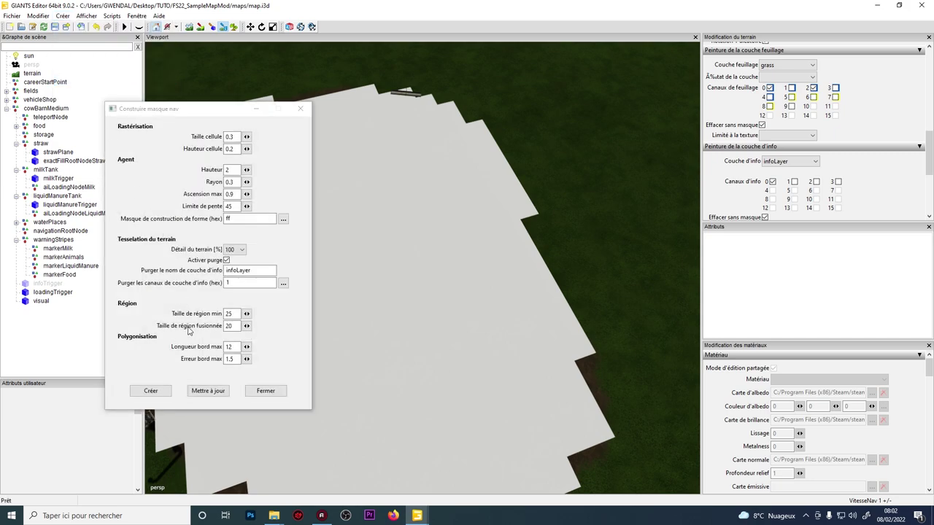
double_click(229, 182)
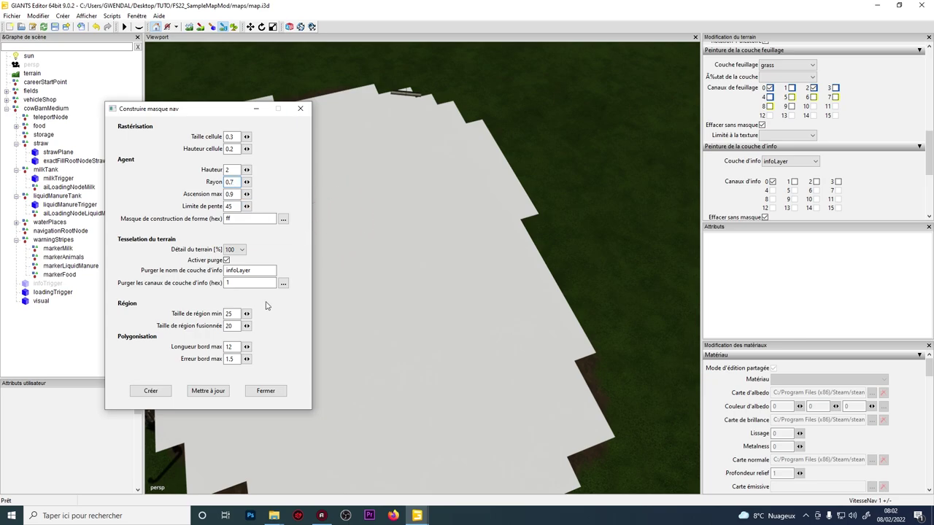
click(170, 393)
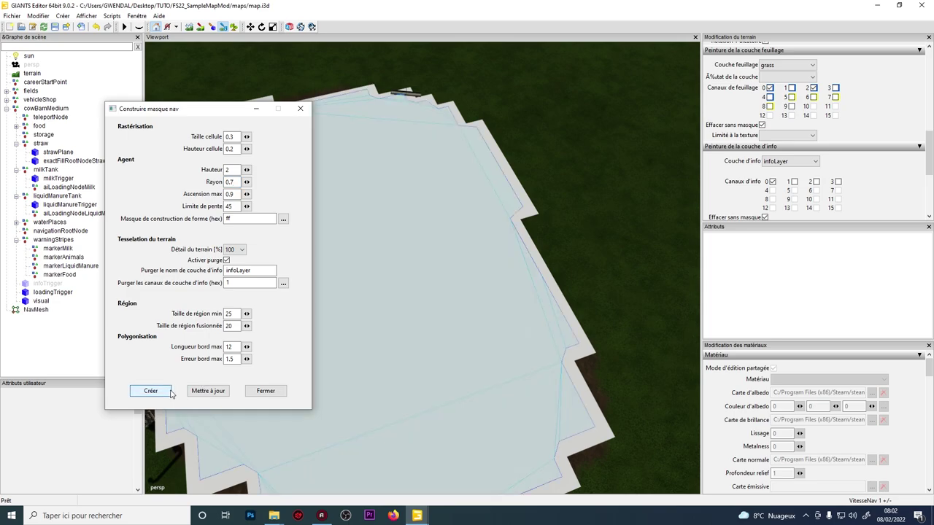
click(265, 391)
Step: Leave info layer painting and inspect the navigation mesh's outline against the dirt patch near the trough
alt+drag(465, 386, 289, 391)
alt+drag(555, 321, 546, 276)
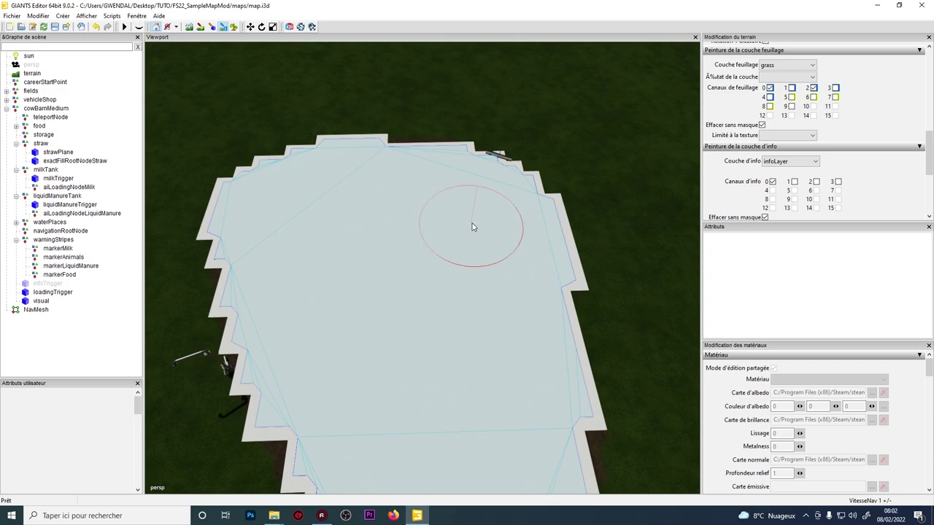
scroll(558, 168, up, 1)
scroll(557, 171, up, 5)
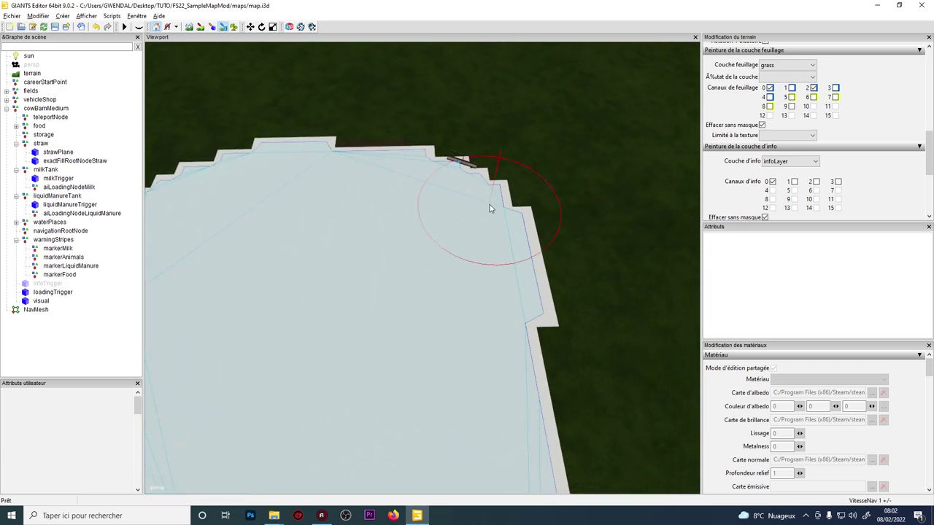
alt+drag(470, 194, 157, 199)
mouse_move(594, 221)
alt+mouse_down()
mouse_move(537, 218)
mouse_move(401, 183)
alt+mouse_up()
click(223, 28)
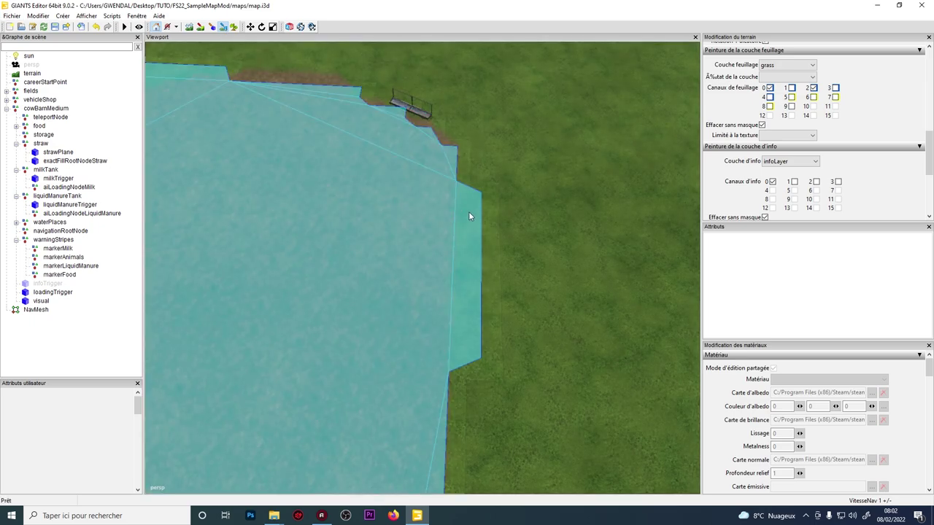
scroll(470, 219, up, 5)
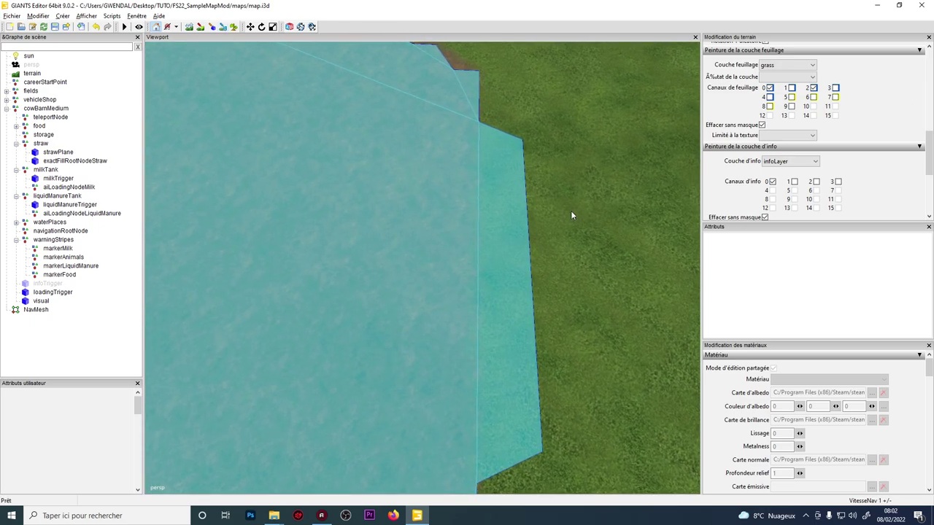
alt+drag(571, 212, 480, 254)
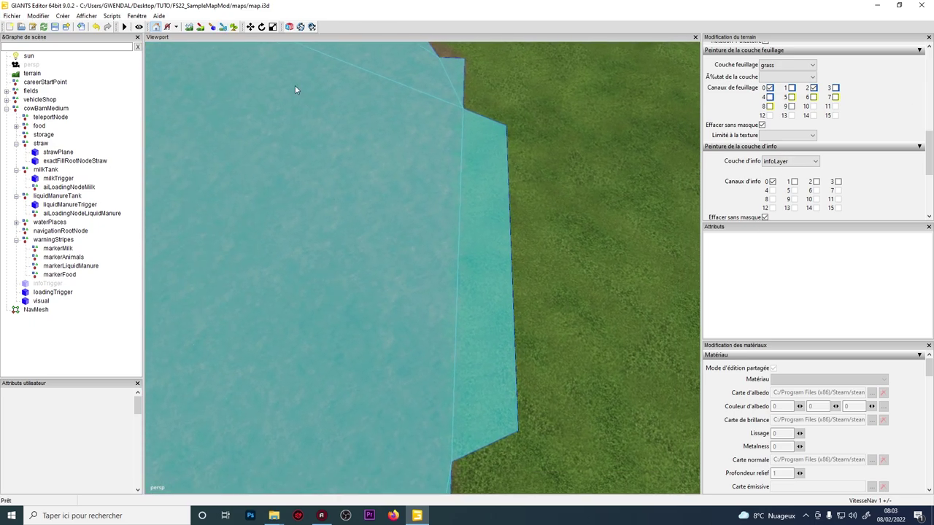
Step: Review the navigation mesh build settings, including the agent radius
click(63, 16)
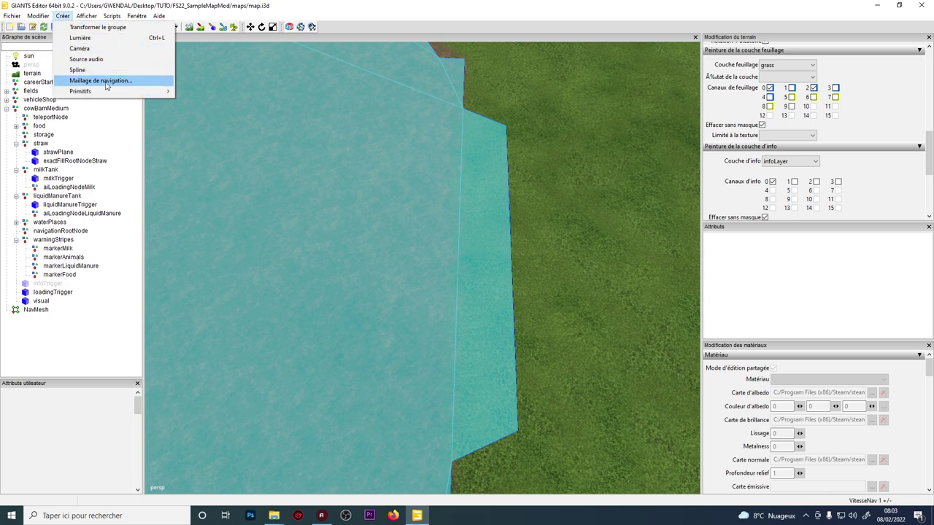
click(109, 80)
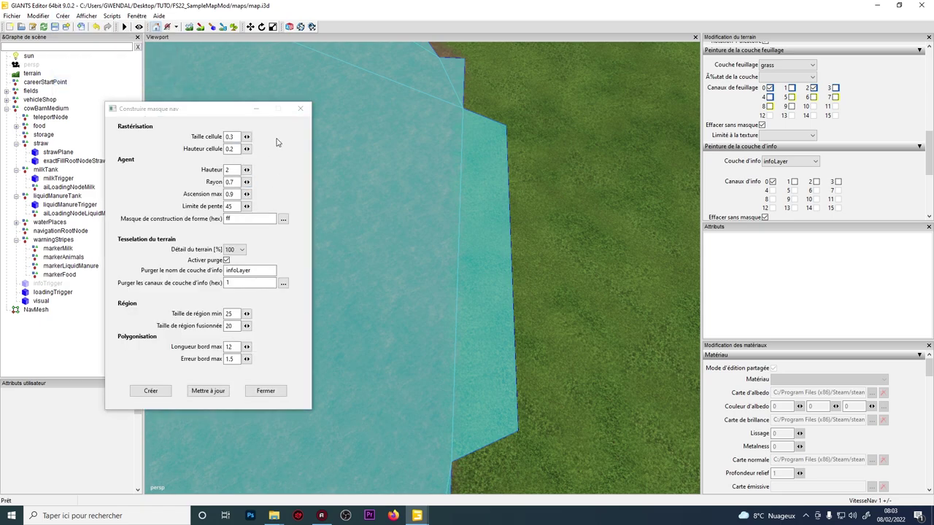
click(300, 109)
Step: Expand the food group and its foodPlaces in the scene graph, and view foodPlaces against the navigation mesh
alt+drag(367, 147, 401, 296)
click(39, 126)
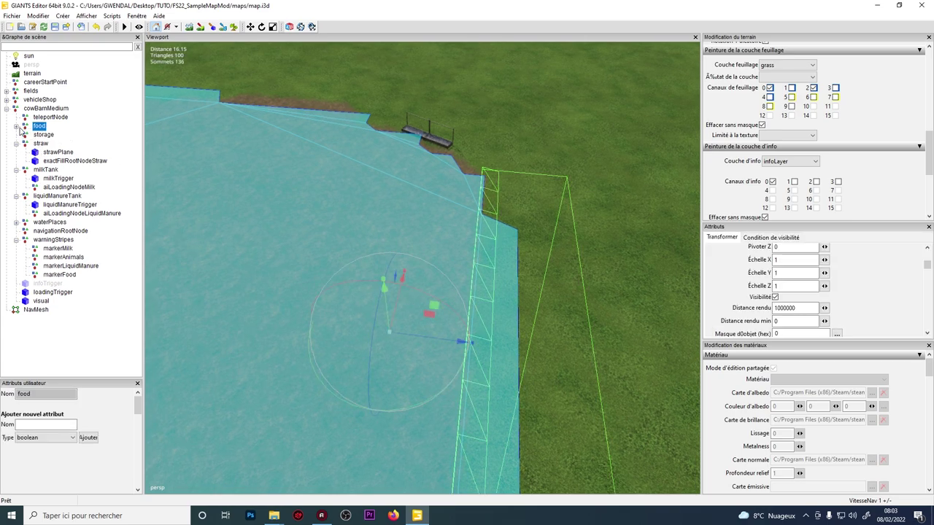
click(17, 126)
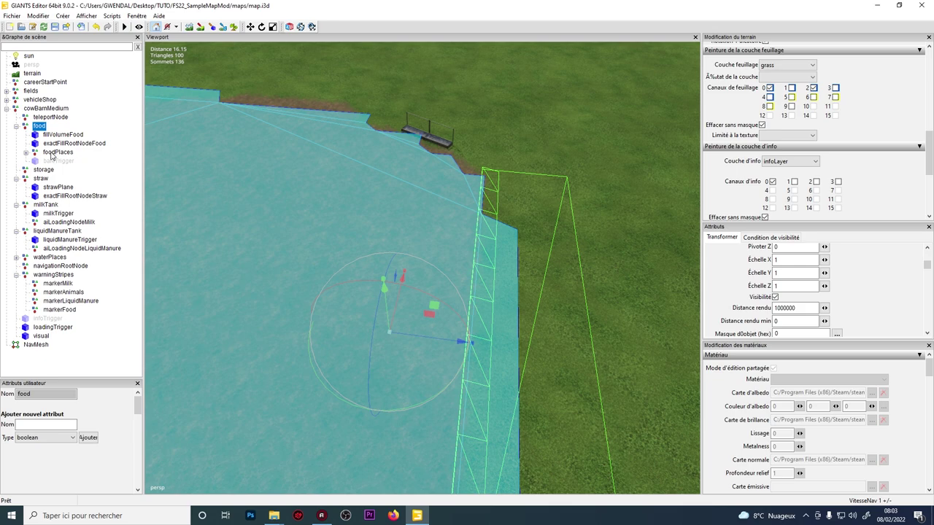
click(57, 152)
click(25, 152)
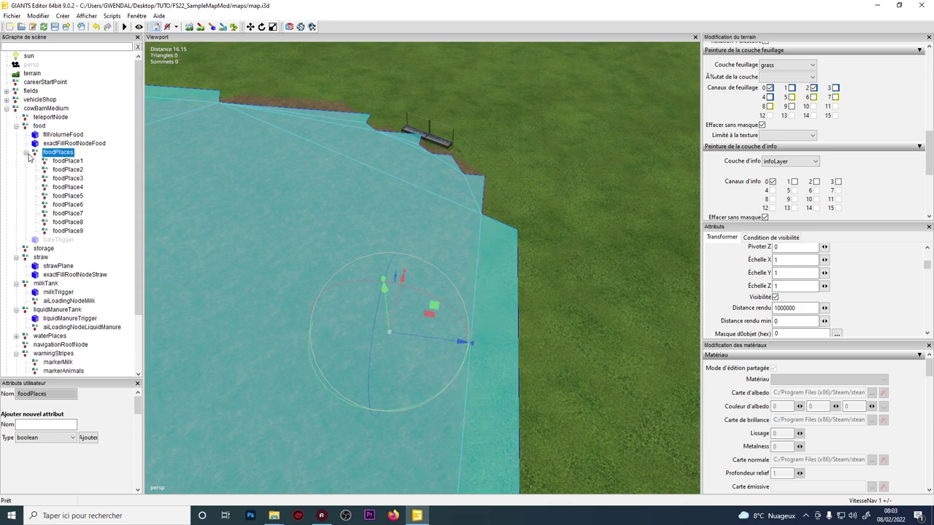
scroll(436, 212, down, 3)
alt+middle_drag(467, 303, 562, 260)
scroll(558, 257, up, 1)
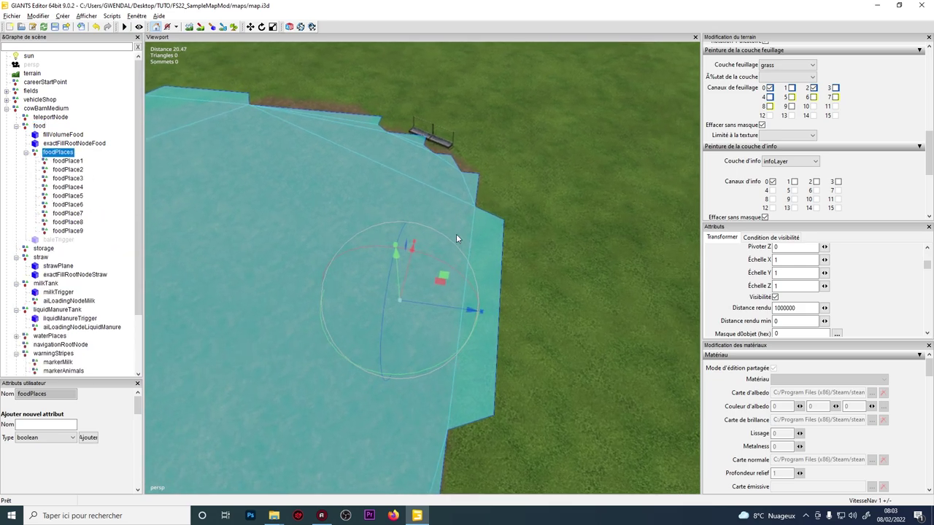
alt+middle_drag(456, 234, 568, 101)
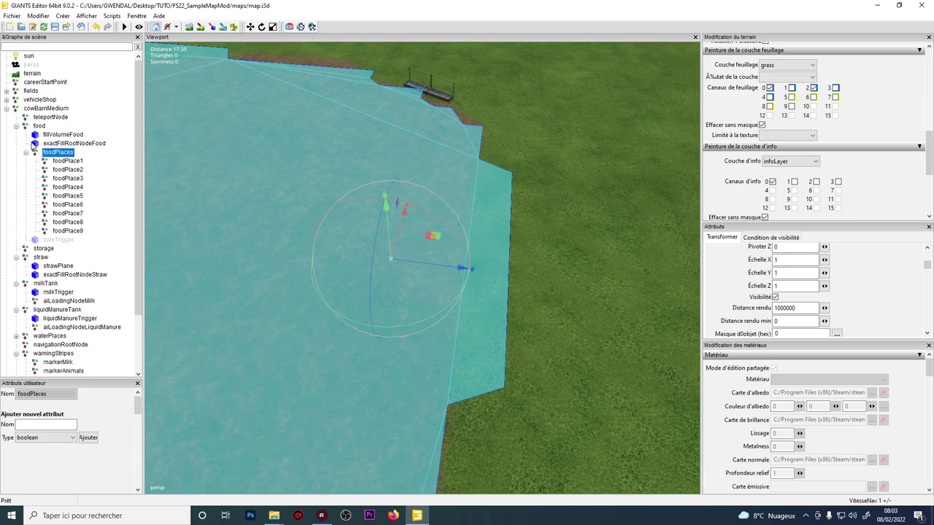
Step: Step through foodPlace1 to foodPlace9 to check each one's position against the navigation mesh edge
click(66, 161)
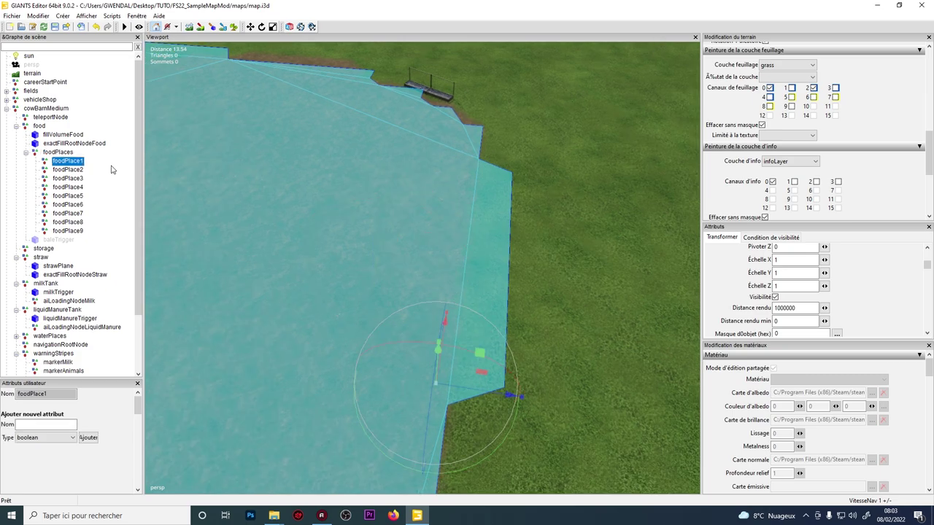
key(Down)
key(Down)
key(Down)
key(Down)
key(Down)
key(Down)
key(Down)
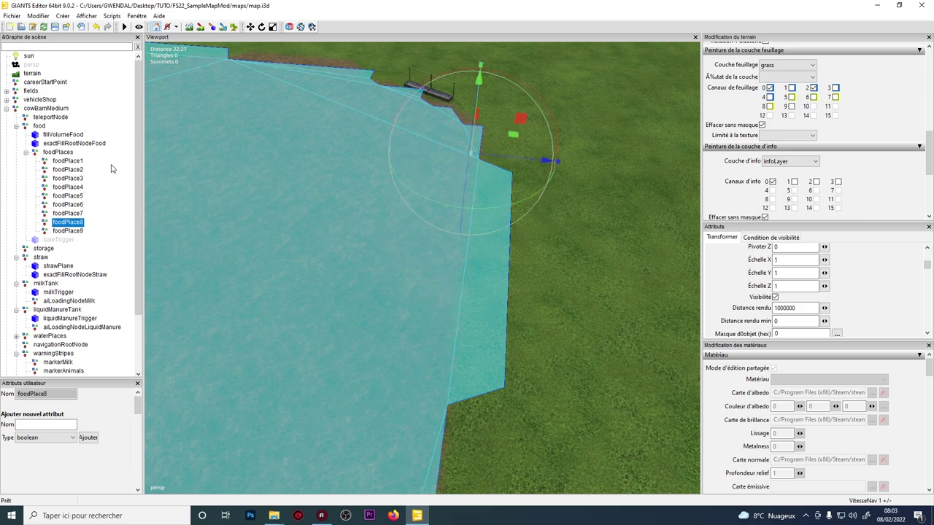
key(Down)
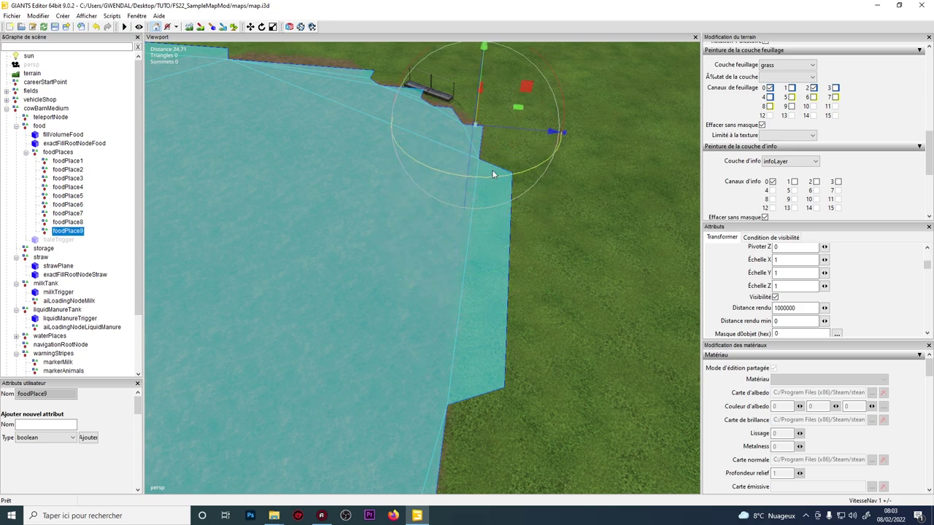
Step: Compare the food group, foodPlace1, foodPlace2 and the foodPlaces group with the navigation mesh edge
alt+middle_drag(386, 201, 380, 208)
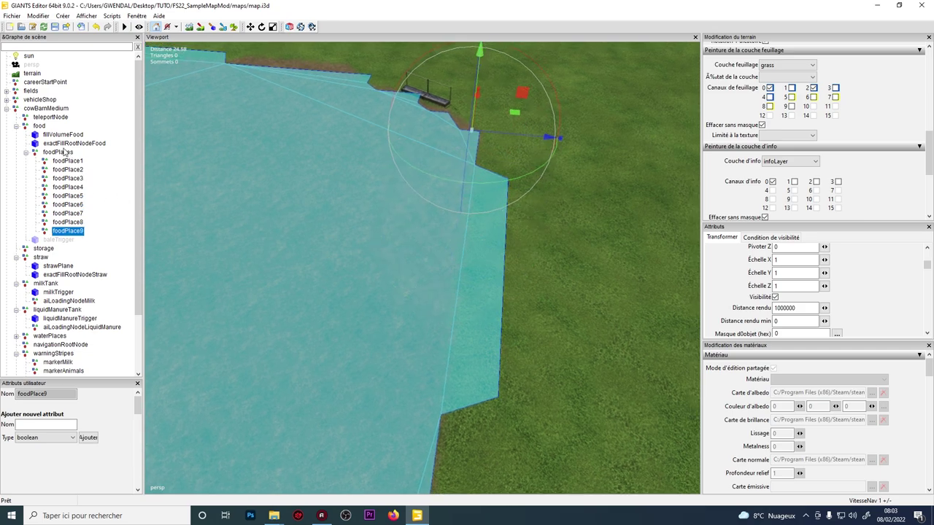
click(40, 127)
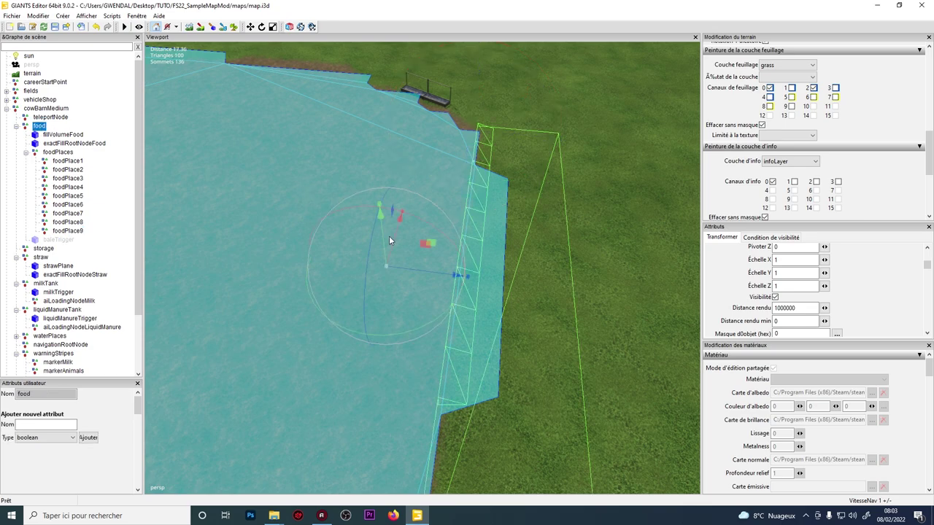
middle_drag(392, 243, 398, 318)
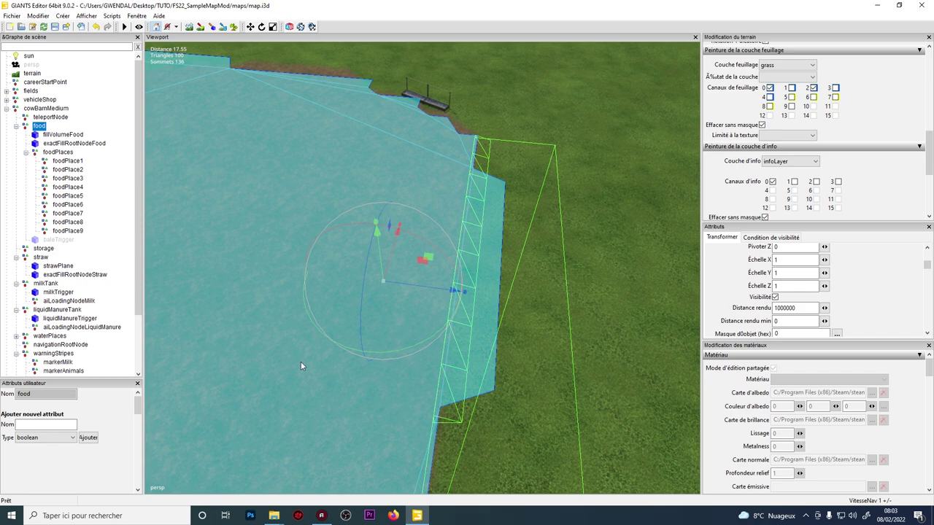
click(69, 161)
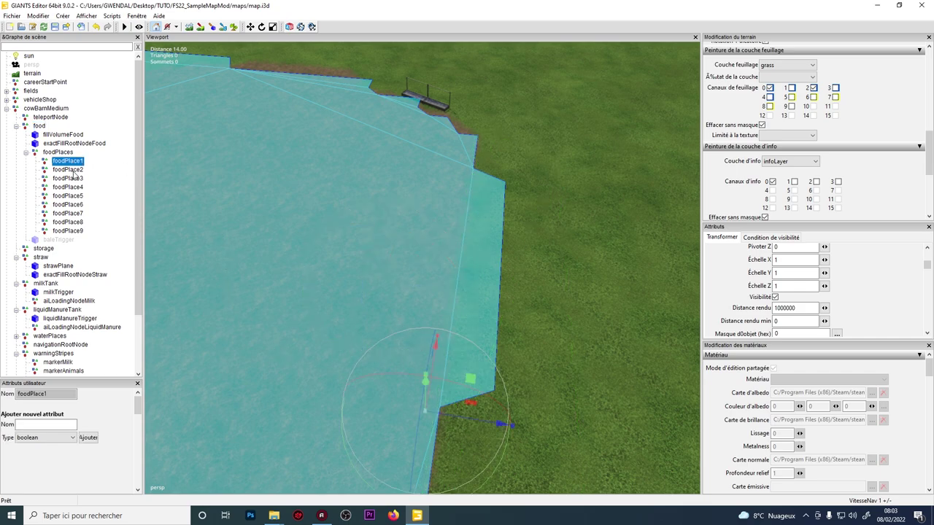
click(73, 171)
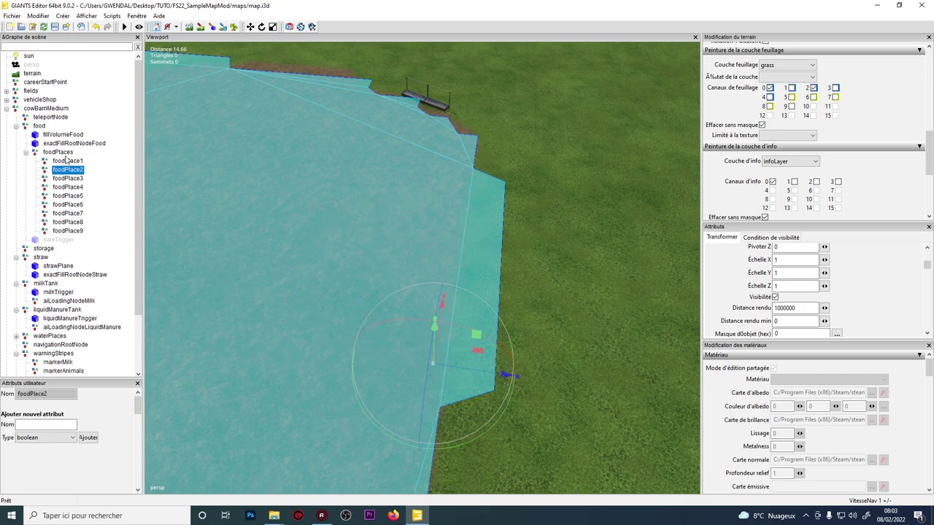
click(65, 153)
alt+right_drag(415, 166, 183, 486)
alt+drag(184, 486, 350, 264)
alt+right_drag(351, 264, 189, 324)
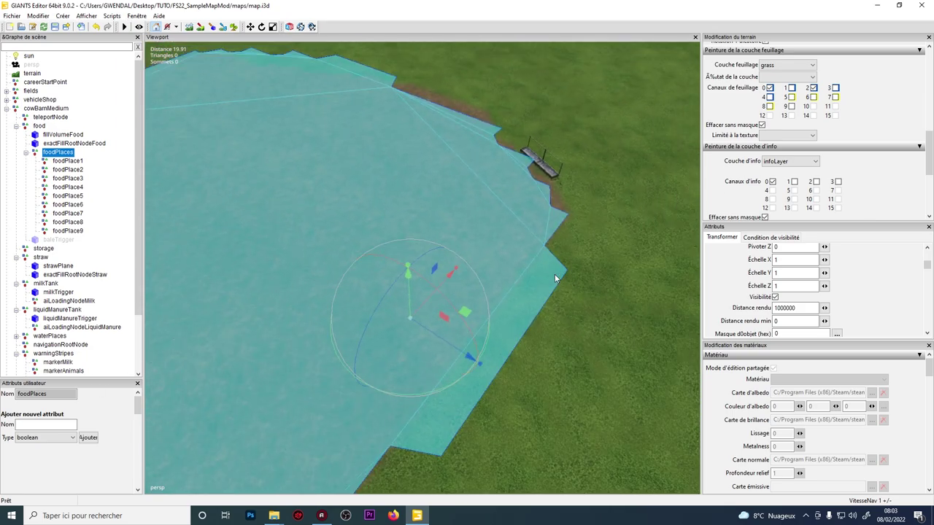
Step: Enter info layer painting to compare the painted area with the navigation mesh outline, and leave the painting mode
click(223, 27)
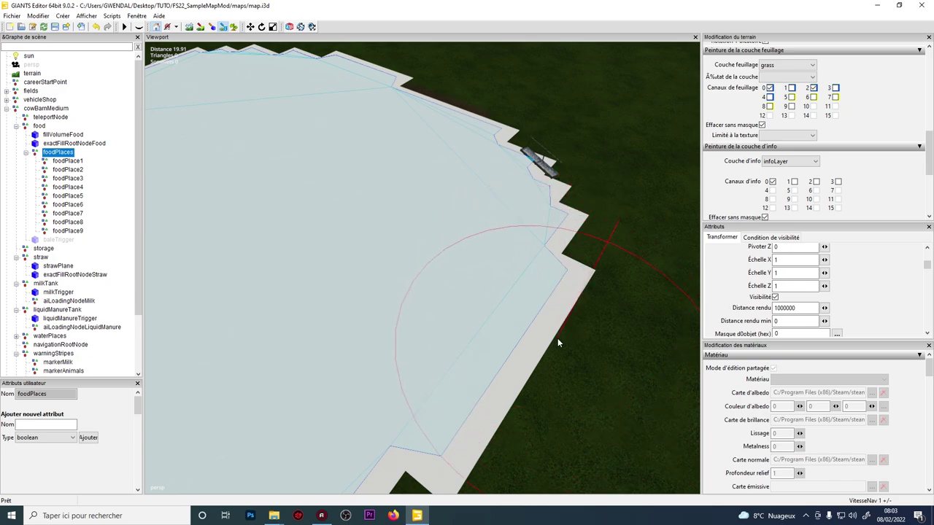
alt+drag(533, 308, 514, 307)
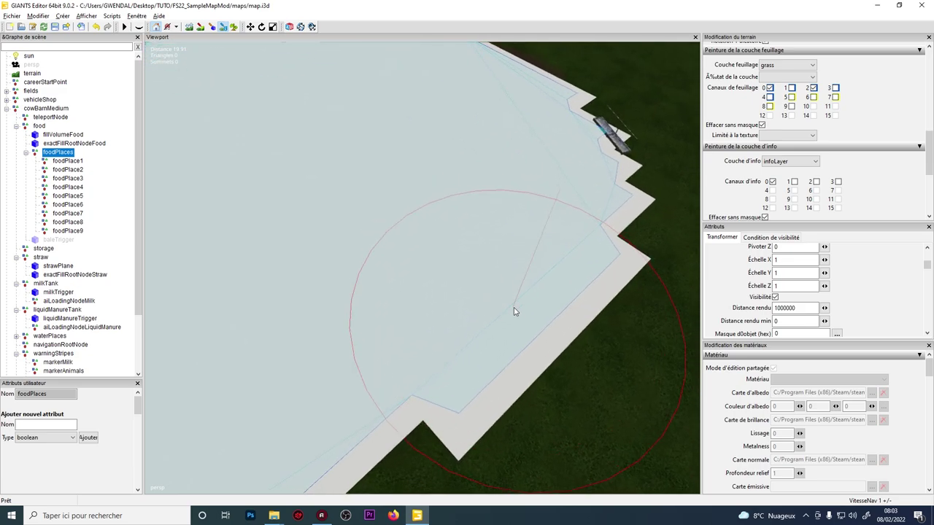
alt+drag(604, 305, 535, 294)
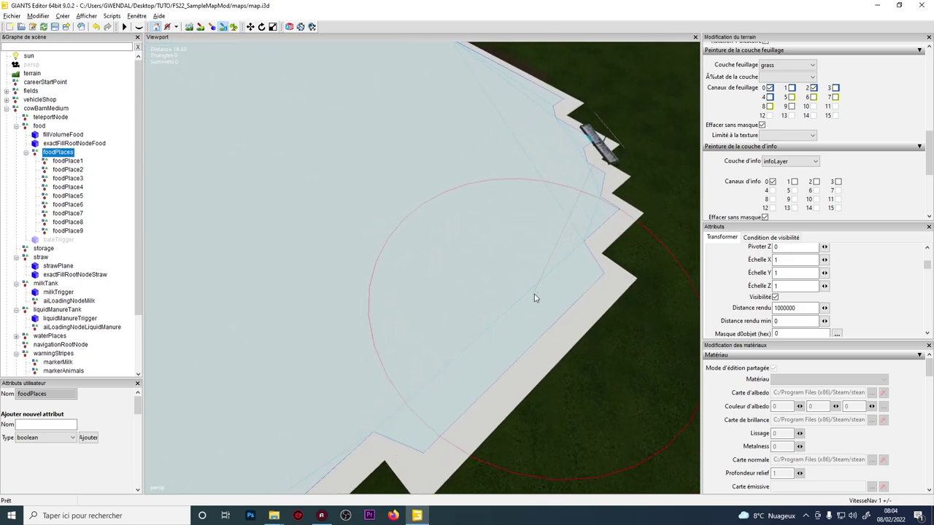
scroll(535, 298, down, 3)
alt+drag(620, 248, 550, 207)
scroll(551, 207, down, 3)
mouse_move(610, 294)
mouse_down()
mouse_move(630, 215)
mouse_move(506, 136)
mouse_move(256, 221)
mouse_move(453, 416)
mouse_move(537, 225)
mouse_move(413, 219)
mouse_up()
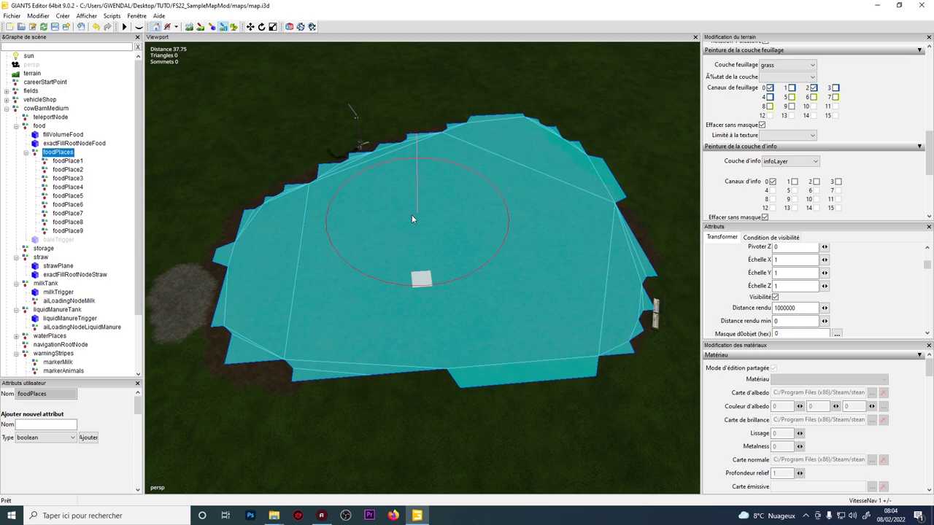
click(224, 28)
Step: Move the foodPlaces group slightly farther inside the navigation mesh along its Z axis
alt+drag(293, 101, 582, 104)
scroll(606, 153, up, 4)
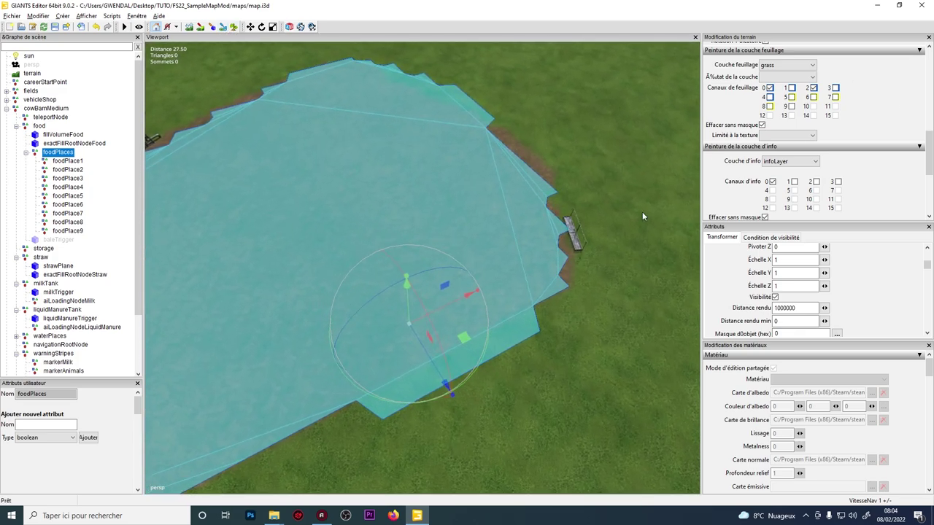
alt+middle_drag(620, 217, 404, 224)
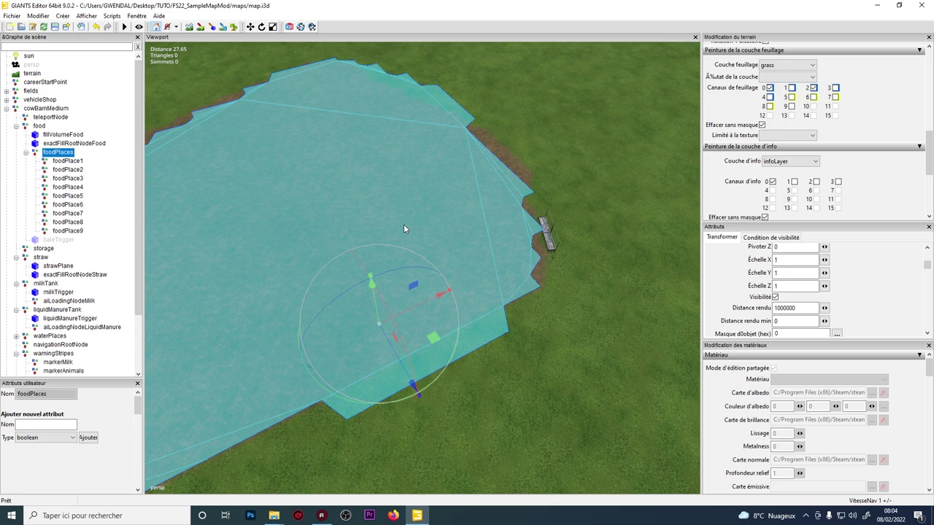
click(43, 126)
alt+middle_drag(325, 236, 467, 191)
scroll(543, 181, up, 6)
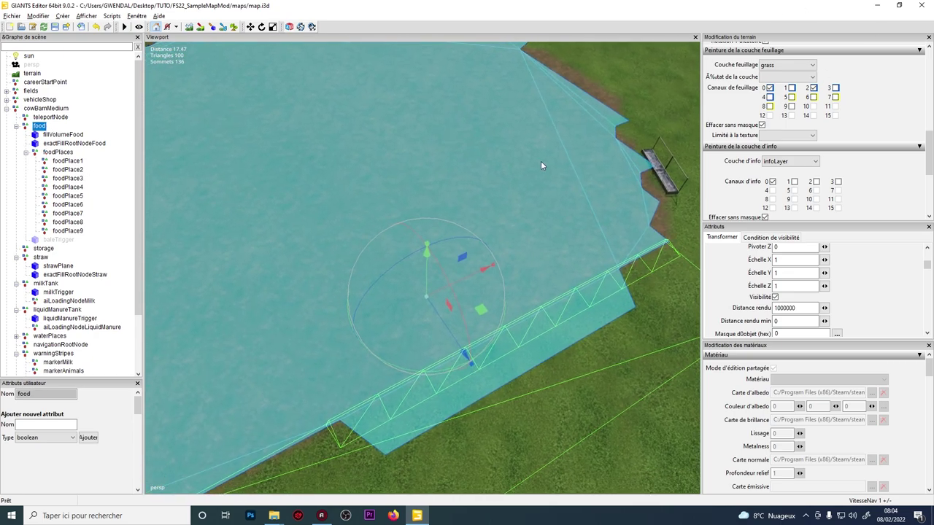
right_drag(543, 250, 584, 291)
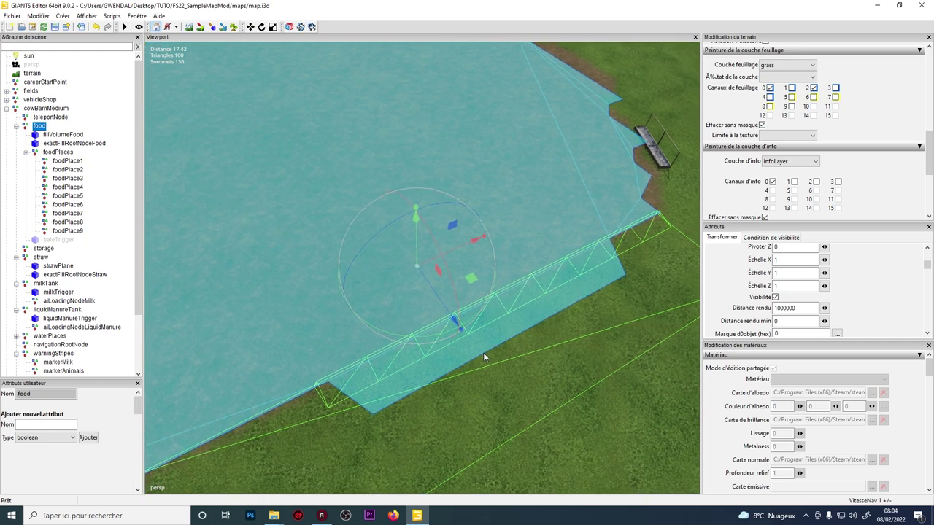
click(60, 152)
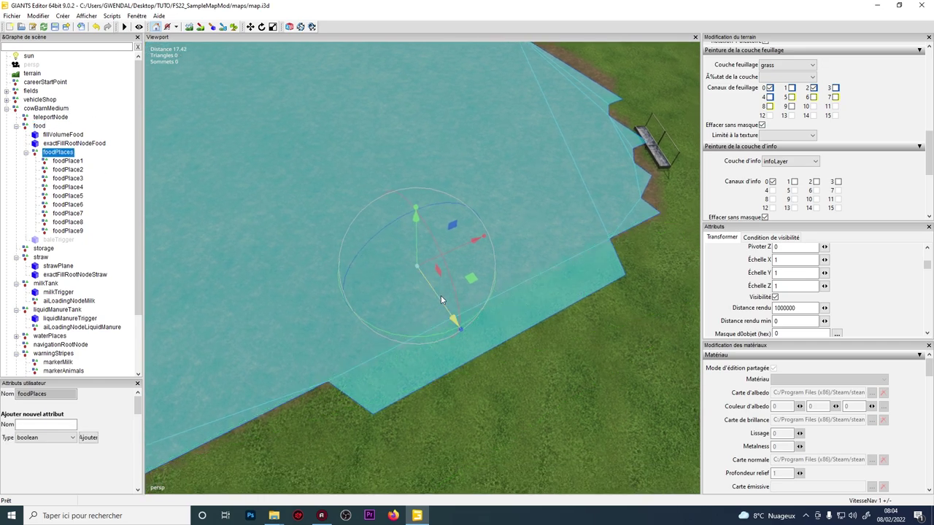
drag(440, 300, 426, 296)
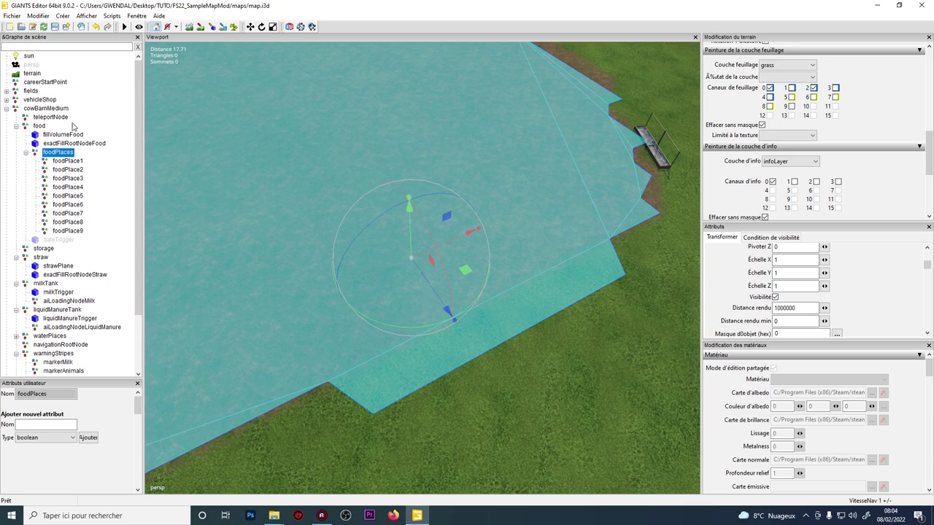
Step: Inspect the food group's outline along the navigation mesh edge, up to the water trough
click(44, 126)
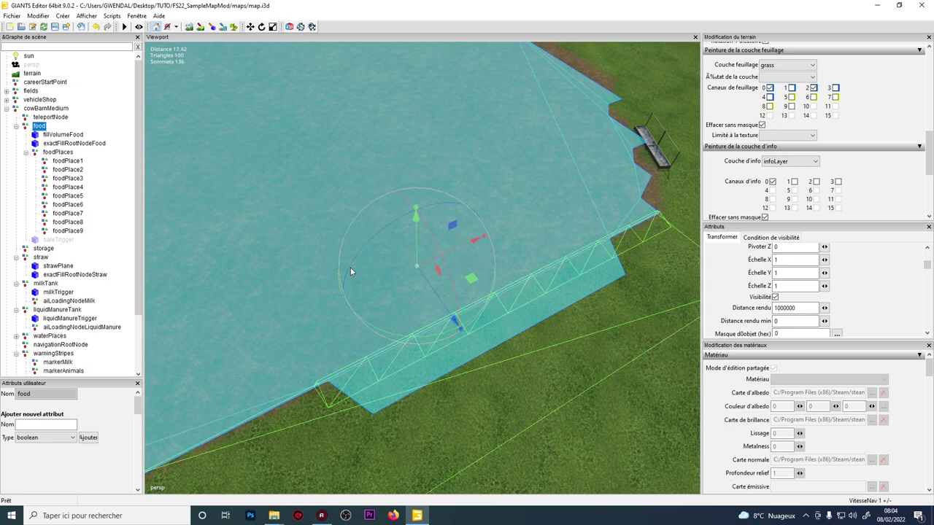
alt+middle_drag(388, 265, 399, 242)
scroll(525, 315, up, 2)
alt+middle_drag(526, 315, 404, 210)
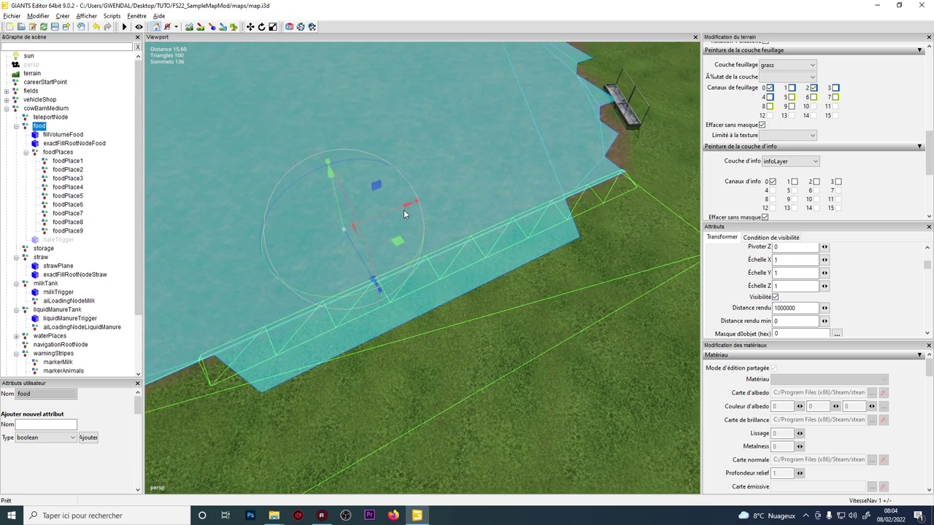
alt+drag(403, 209, 57, 93)
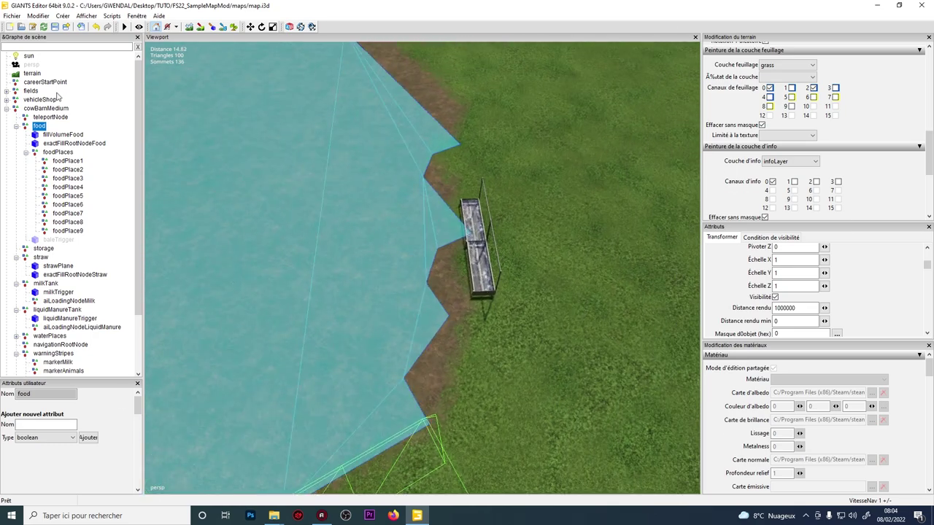
Step: Expand waterPlaces in the scene graph and check waterPlace1, waterPlace2 and their parent group against the navigation mesh
scroll(61, 162, down, 1)
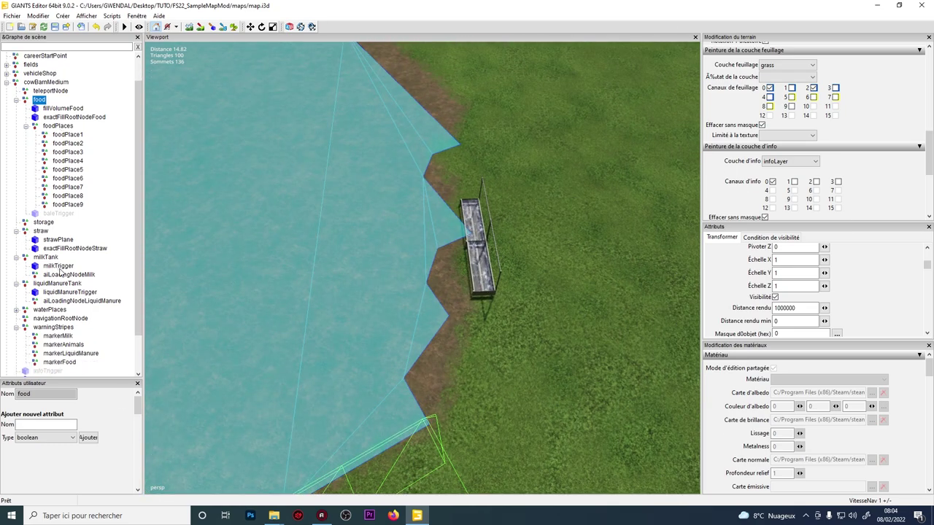
click(53, 312)
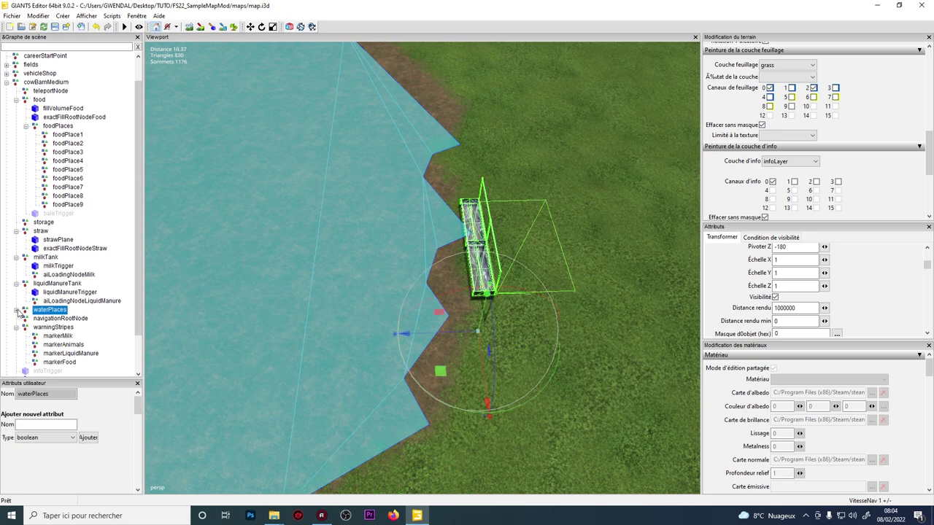
click(17, 311)
click(25, 328)
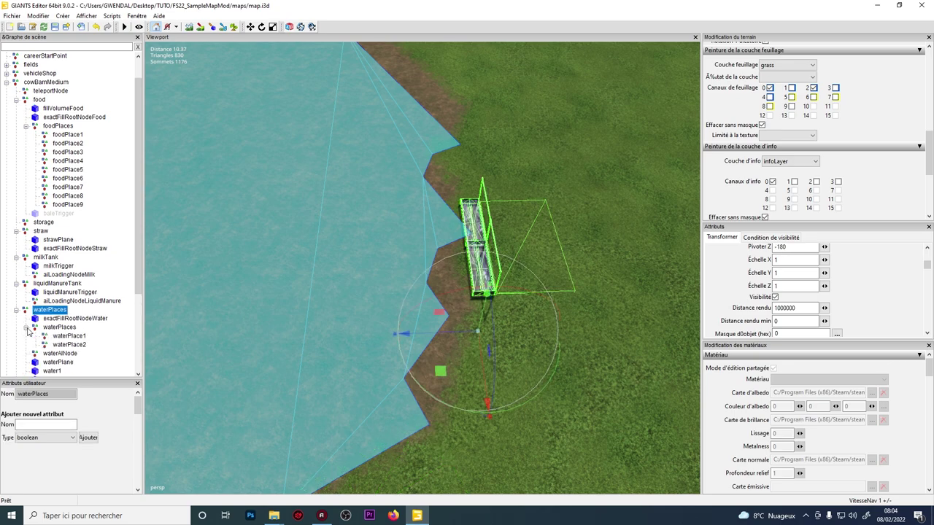
click(64, 338)
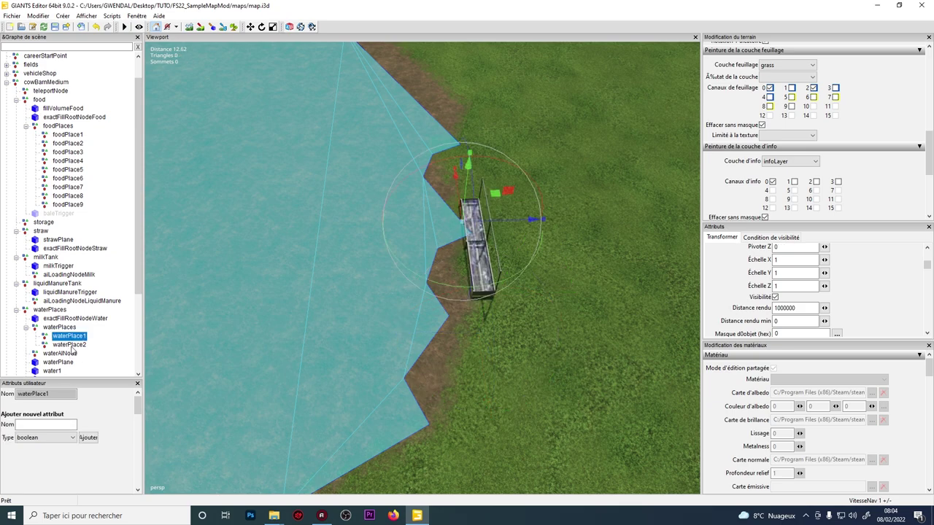
click(71, 345)
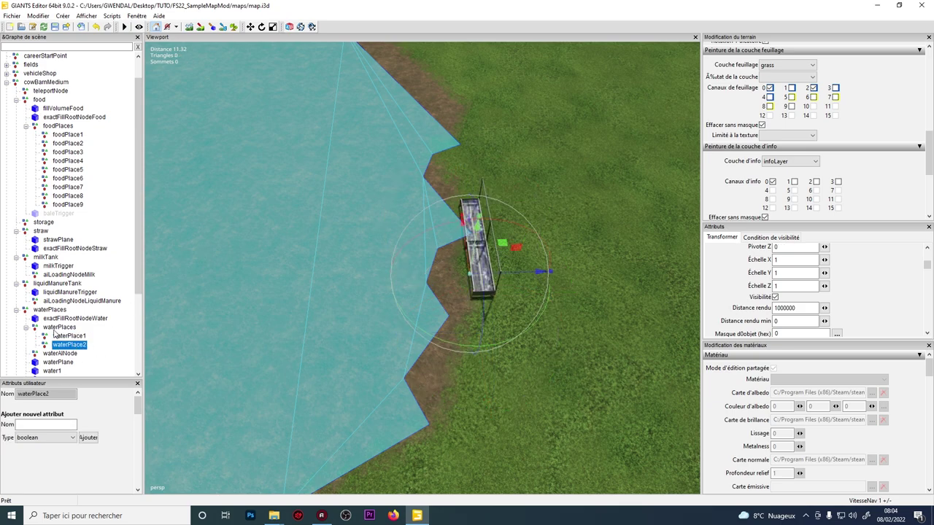
click(55, 328)
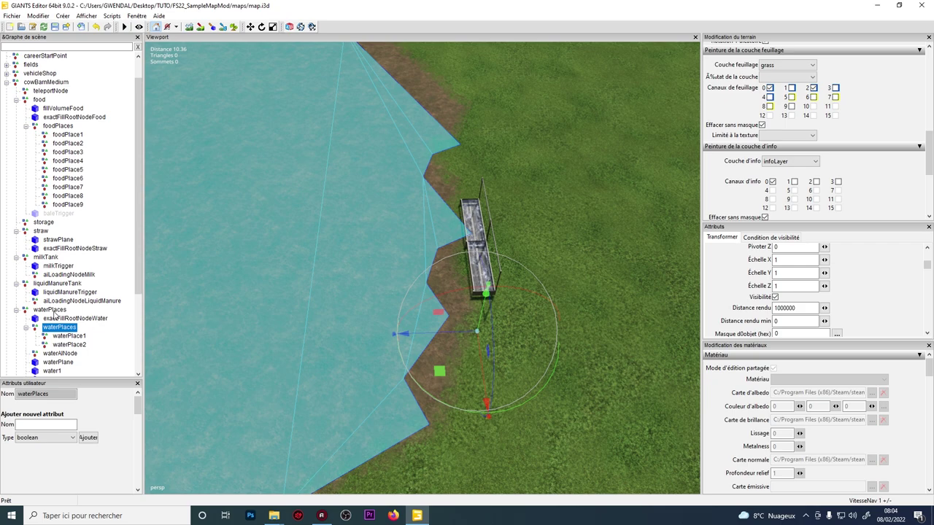
Step: Move the outer waterPlaces group with the trough inward onto the navigation mesh and rotate it slightly
click(51, 310)
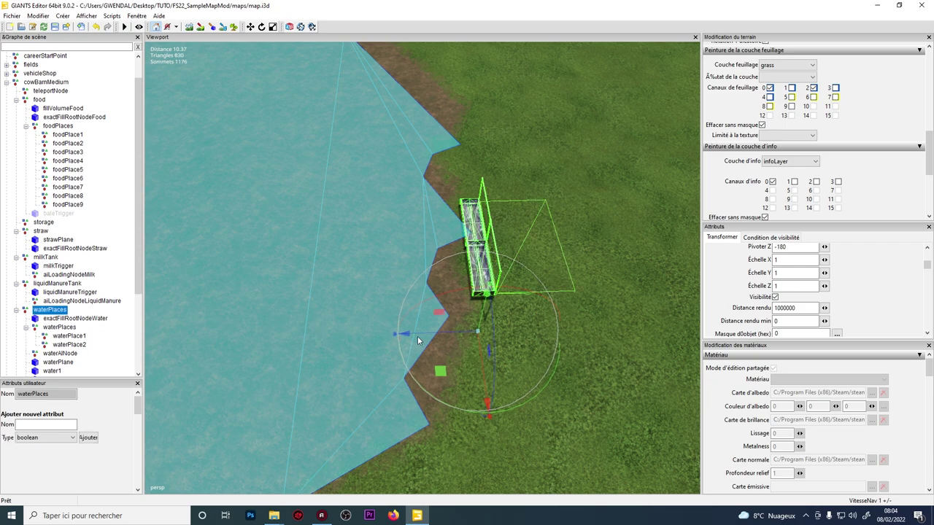
drag(414, 335, 368, 319)
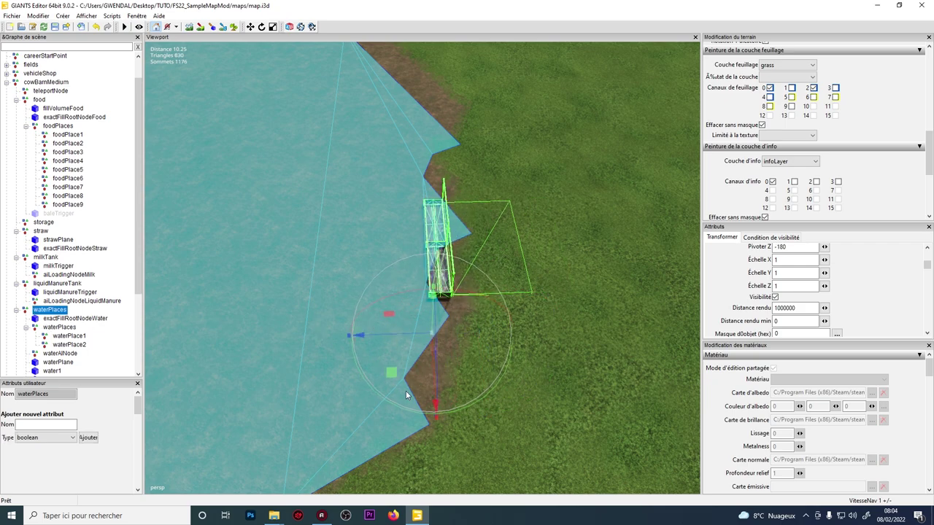
drag(401, 405, 359, 314)
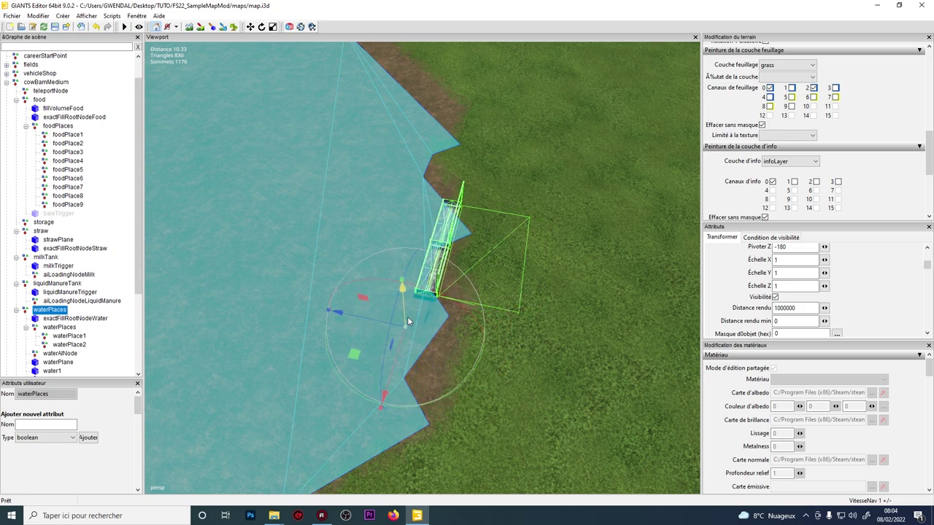
drag(404, 335, 401, 344)
alt+right_drag(438, 316, 583, 109)
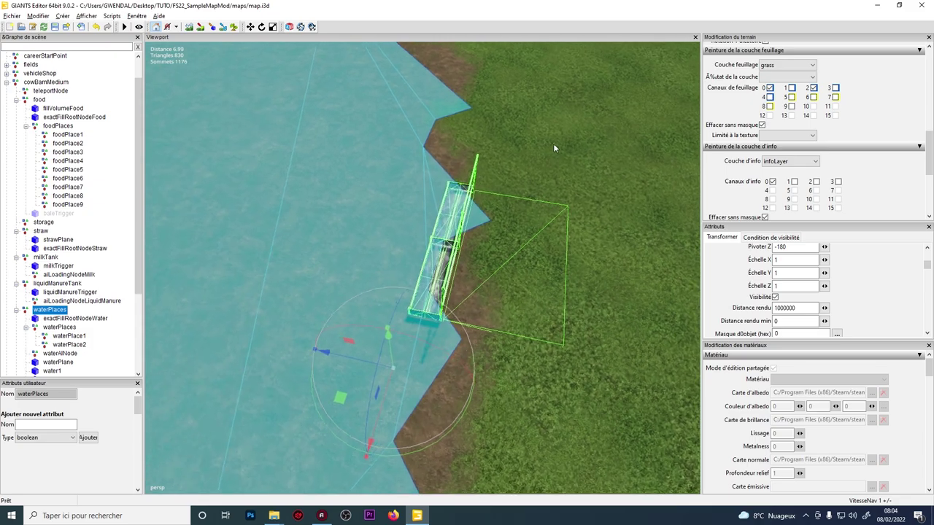
alt+drag(423, 270, 325, 232)
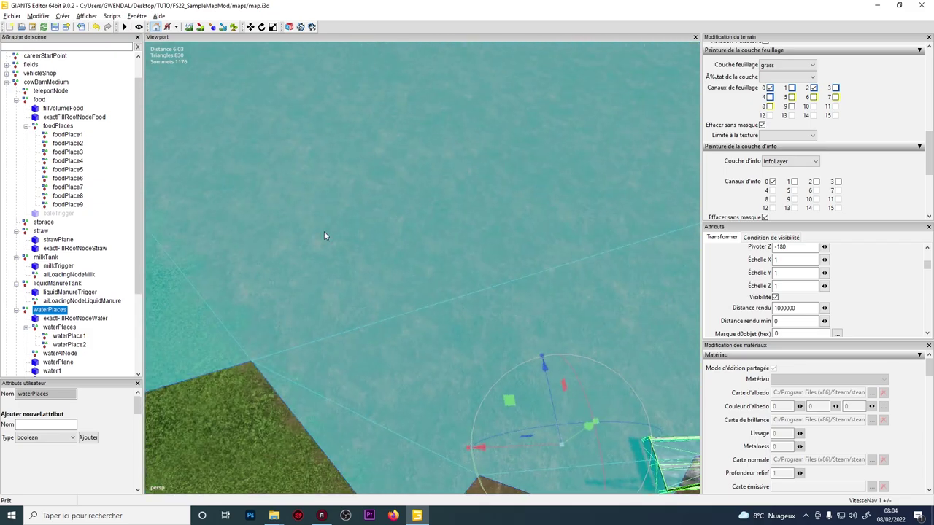
right_drag(324, 235, 467, 241)
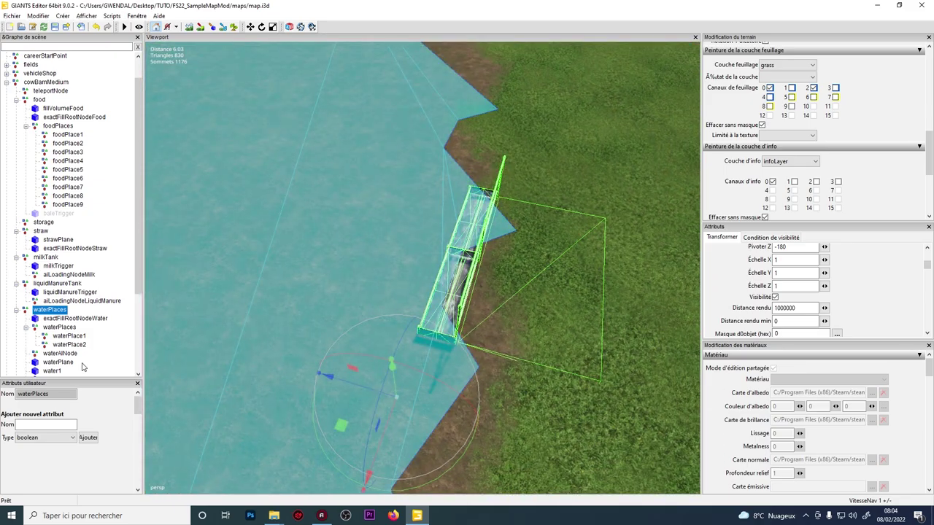
Step: Check the inner waterPlaces group and waterPlace2 against the navigation mesh, and view the whole pasture
click(63, 327)
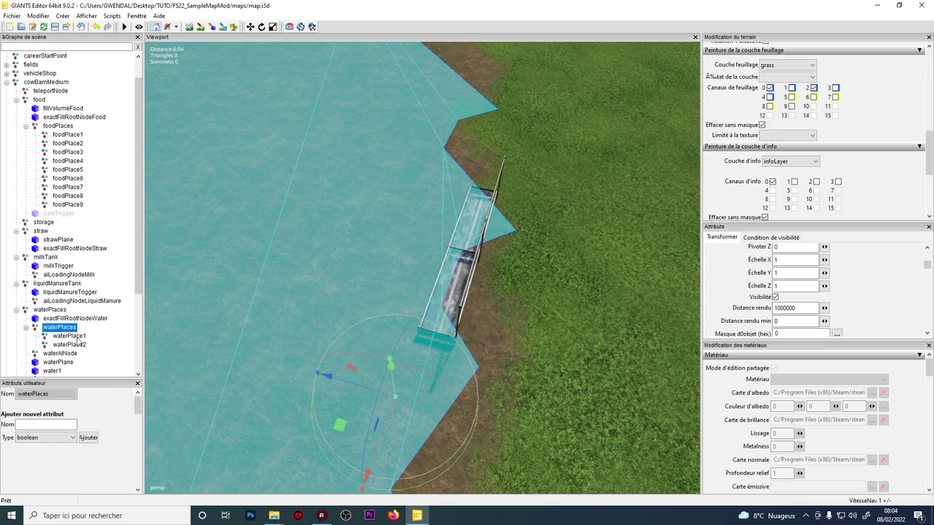
click(78, 343)
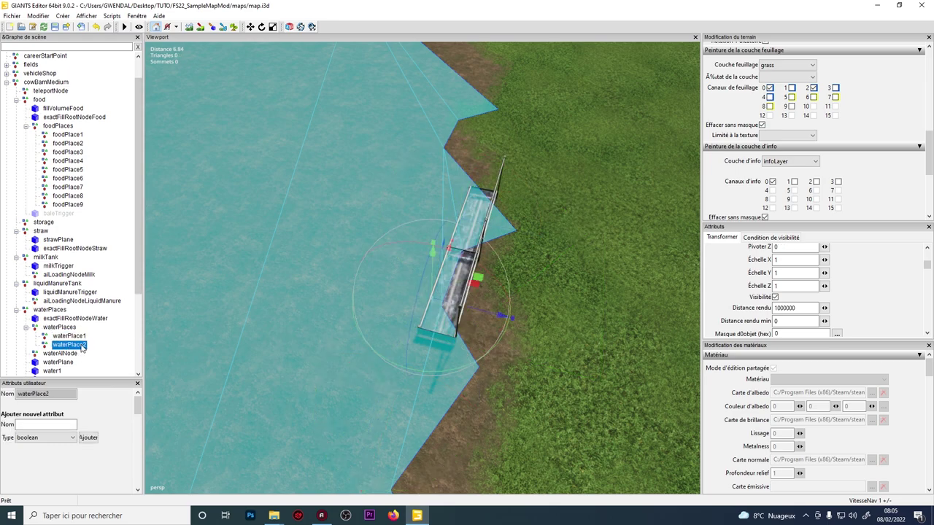
scroll(443, 328, down, 10)
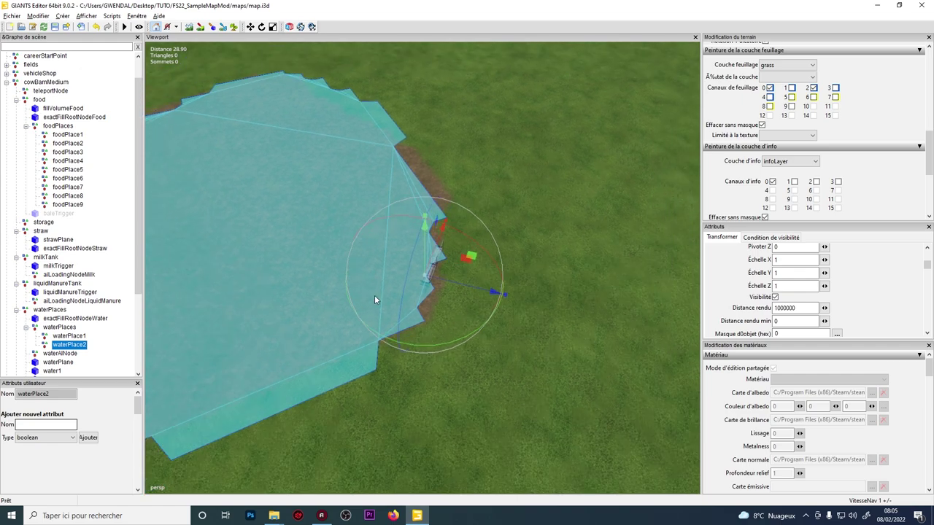
alt+drag(375, 295, 191, 207)
scroll(377, 226, down, 2)
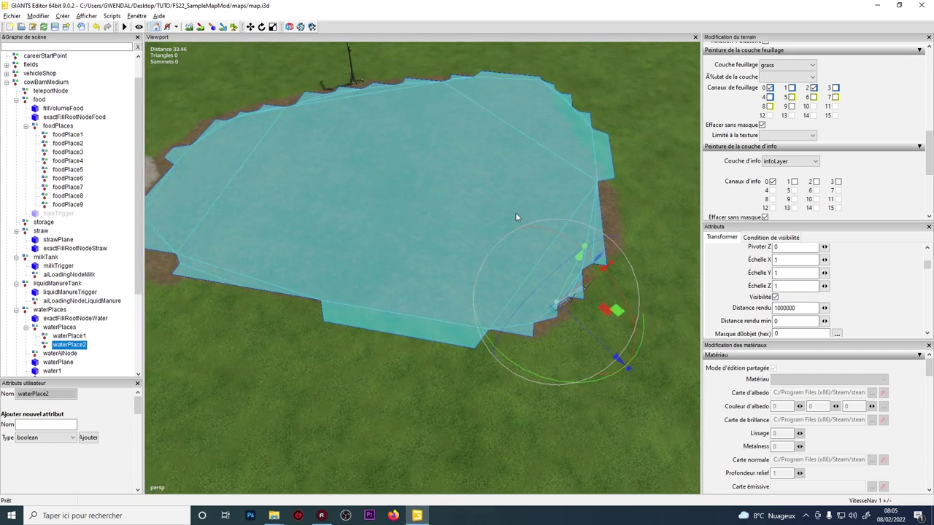
Step: Export the NavMesh object with its files as navigationMesh.i3d in maps/placeable/cow, replacing the existing file
right_drag(515, 212, 253, 219)
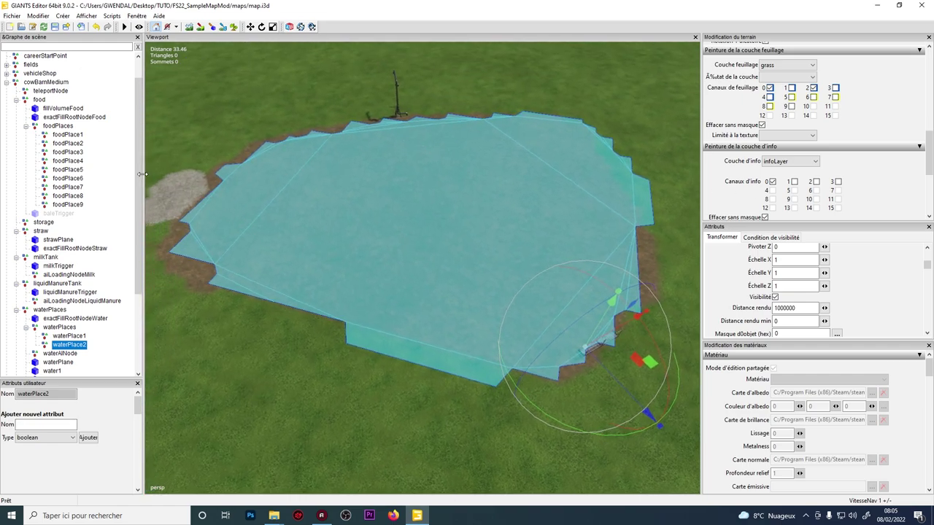
drag(138, 175, 136, 254)
click(35, 353)
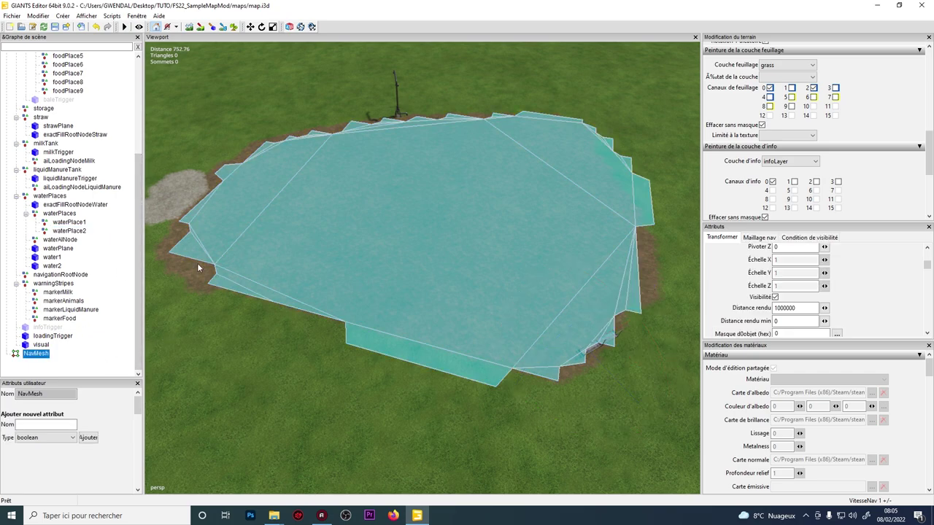
click(11, 16)
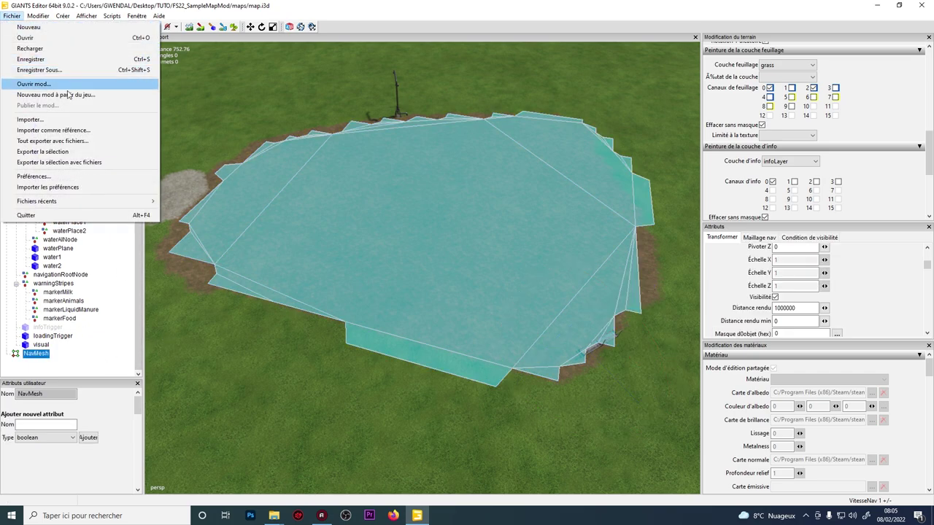
click(94, 150)
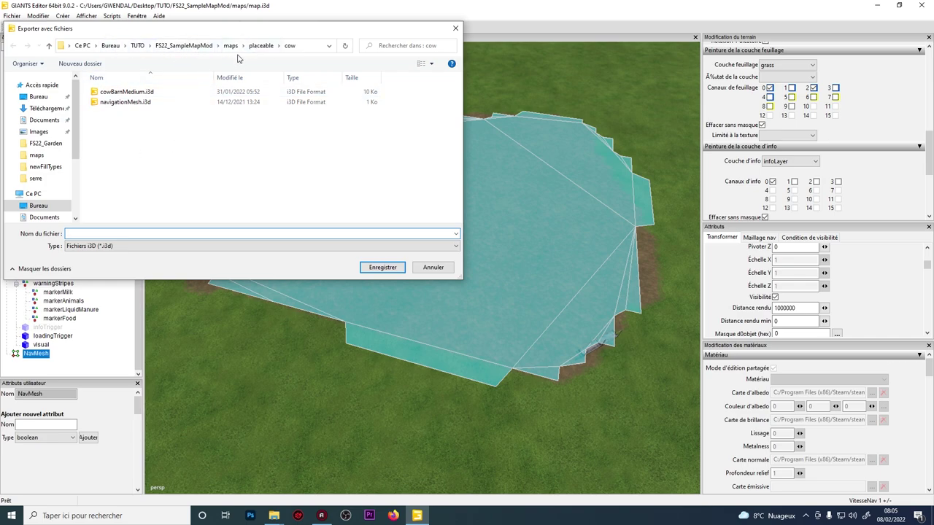
click(231, 46)
double_click(120, 100)
click(119, 95)
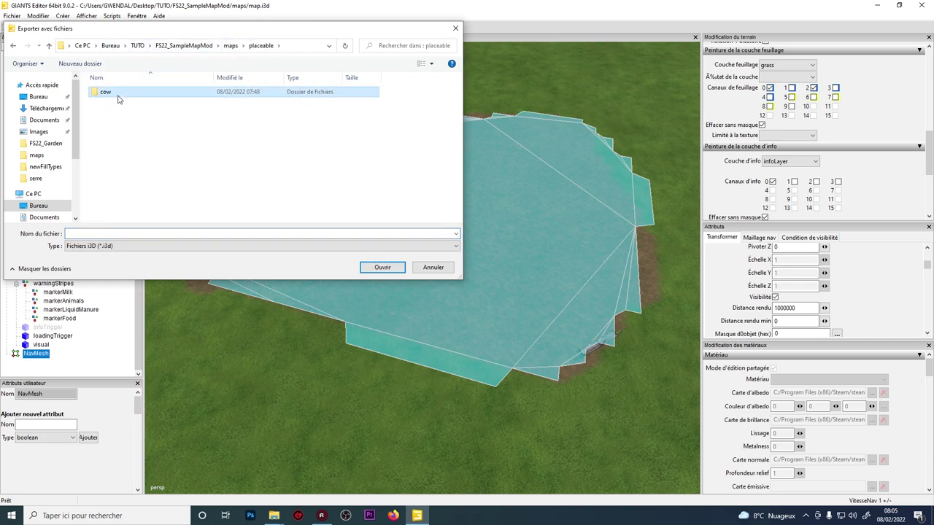
double_click(119, 96)
click(125, 95)
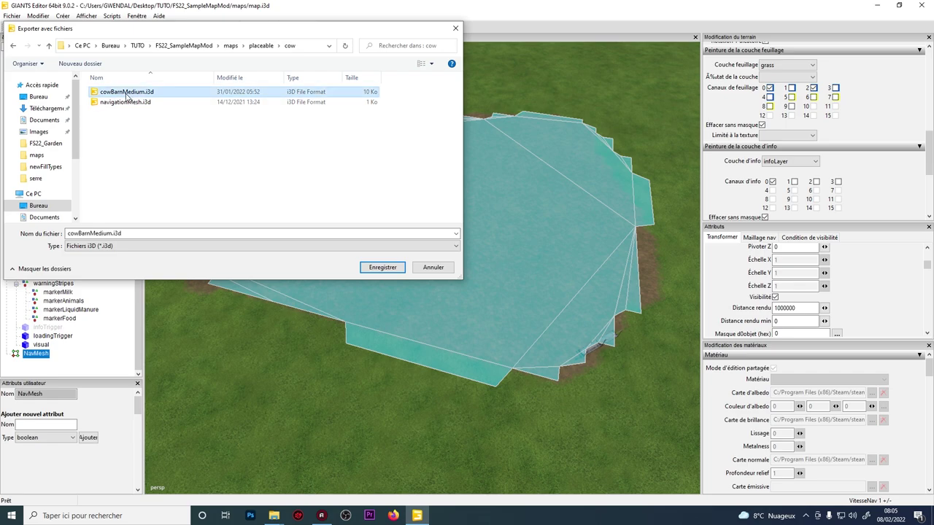
click(141, 102)
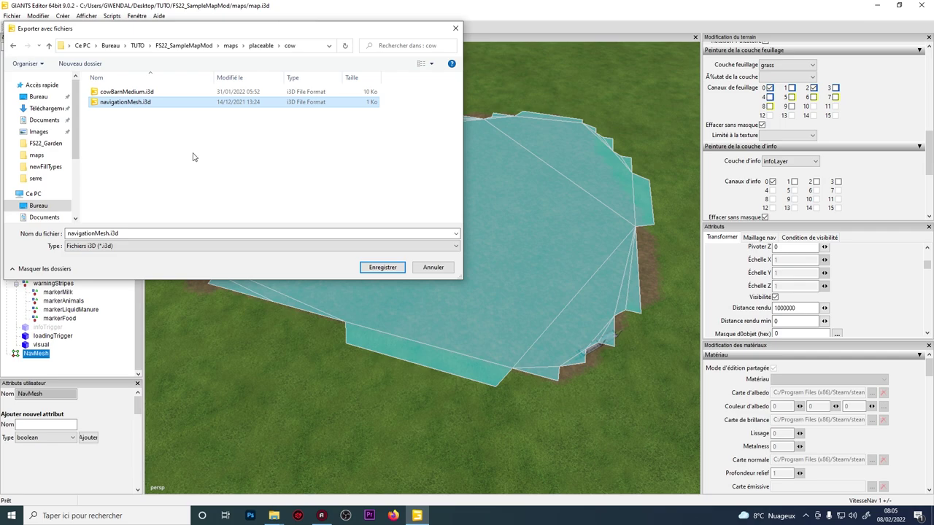
click(376, 271)
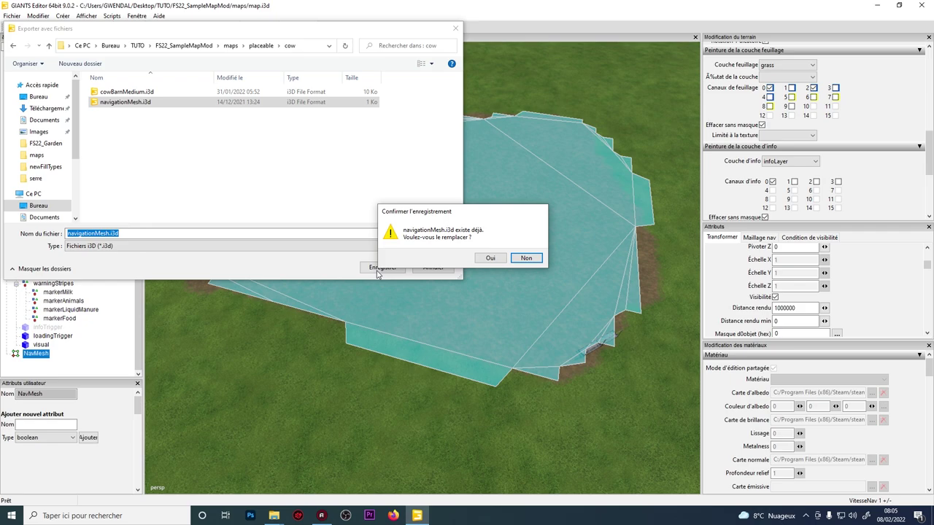
click(490, 258)
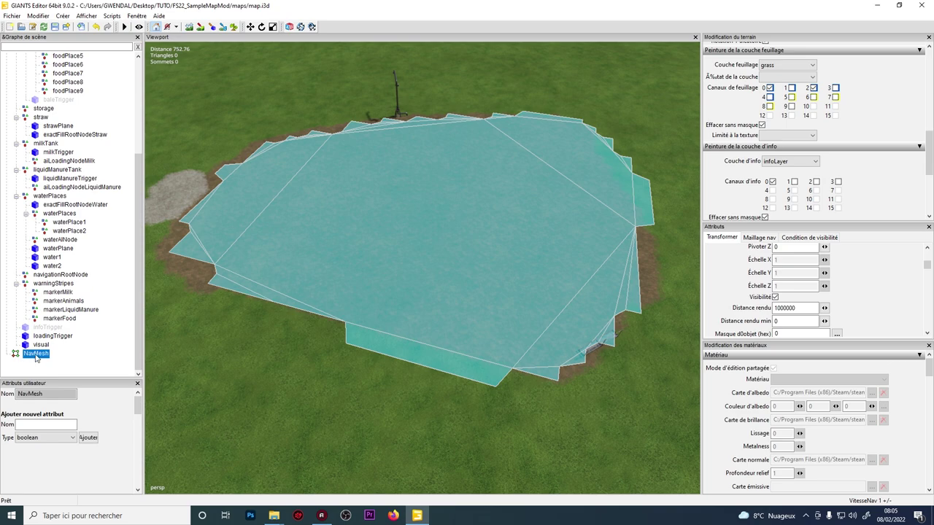
Step: Delete the NavMesh object from the map scene and look over the bare pasture ground
key(Delete)
alt+middle_drag(414, 309, 463, 303)
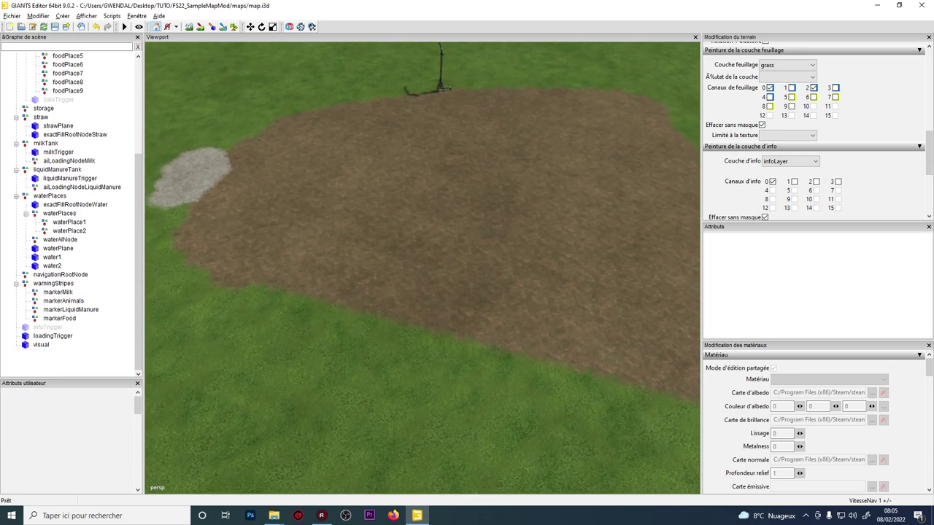
alt+right_drag(463, 303, 520, 321)
alt+middle_drag(519, 321, 657, 292)
alt+right_drag(657, 292, 690, 174)
middle_drag(689, 173, 600, 169)
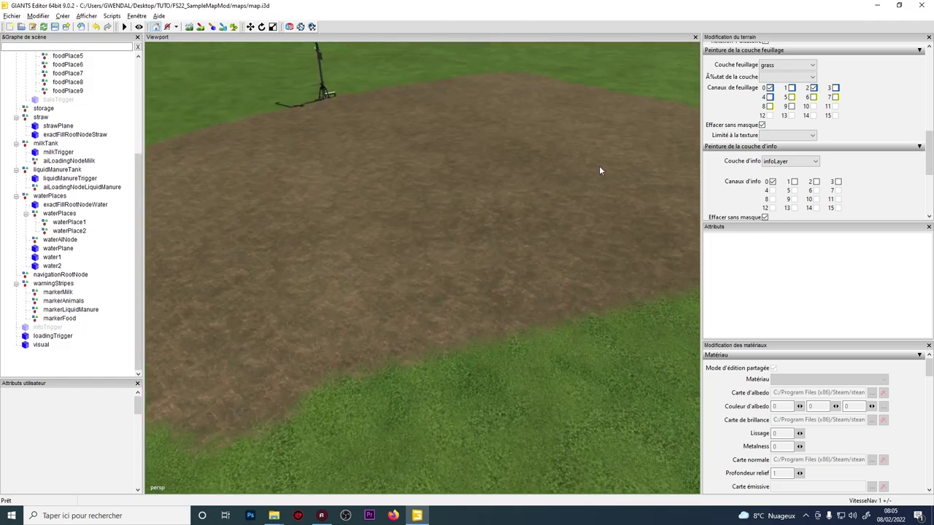
Step: Switch to the file explorer and open cowBarn.xml from the maps/placeable/cow folder in Notepad++
mouse_move(276, 516)
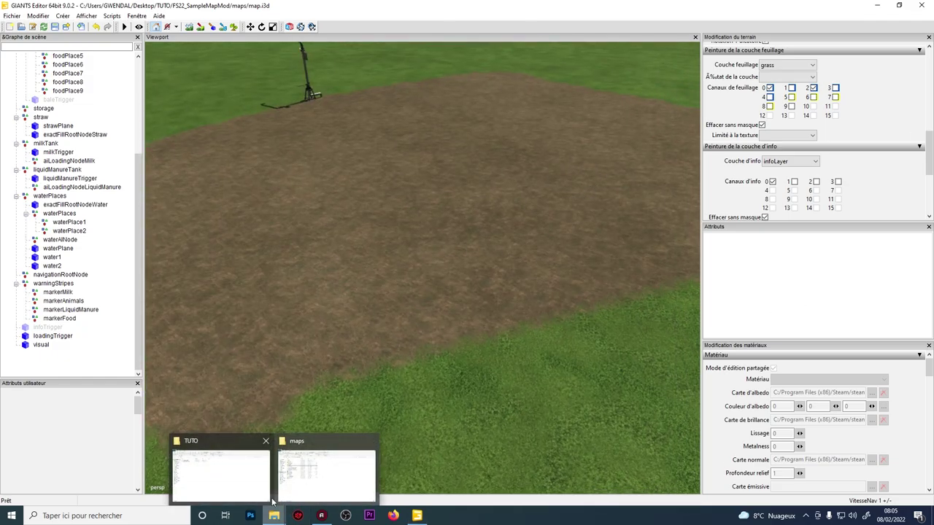
click(348, 465)
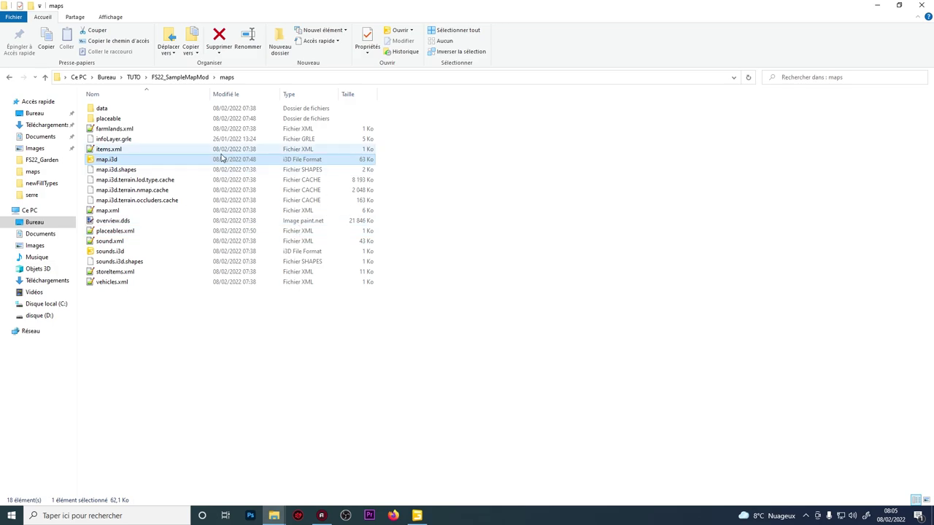
click(116, 120)
double_click(121, 121)
double_click(118, 109)
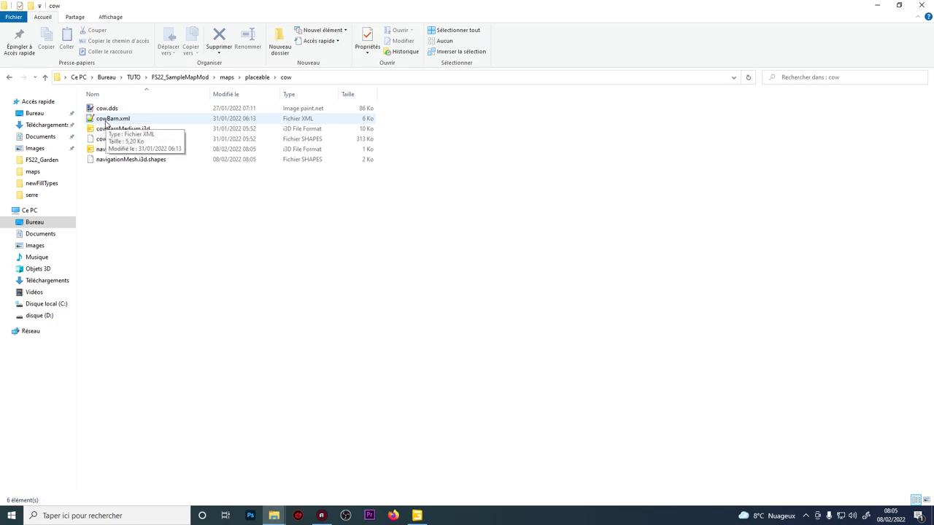
double_click(107, 119)
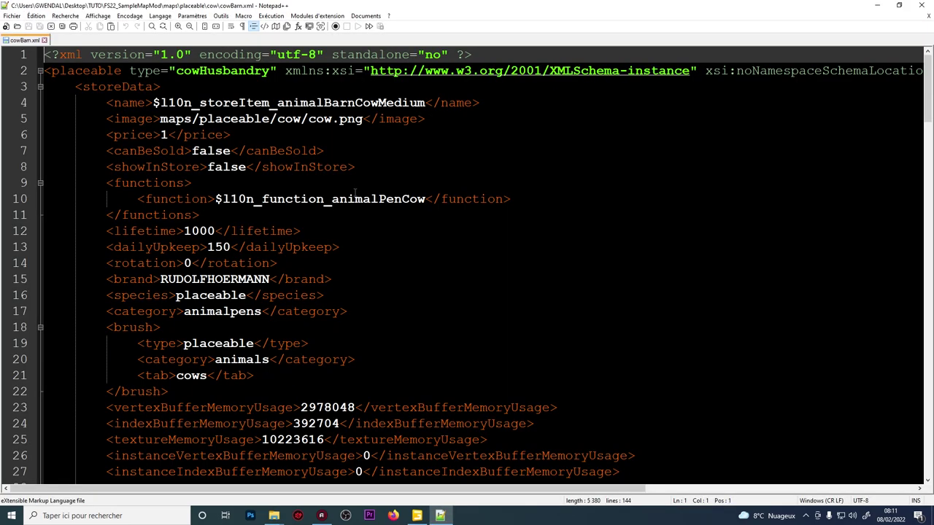
Step: Read through cowBarn.xml from the storeData section past the trigger markers to the husbandry section
scroll(358, 194, down, 4)
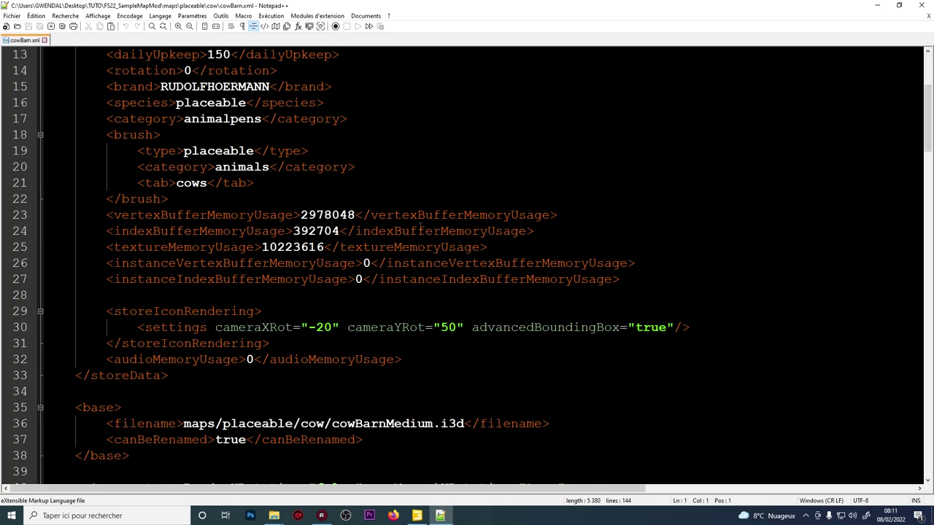
scroll(421, 226, down, 3)
scroll(400, 231, up, 5)
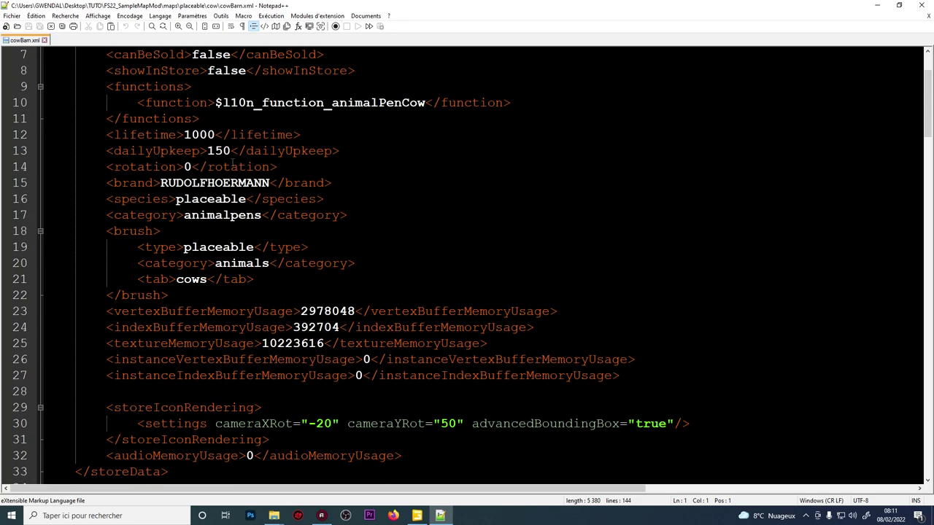
scroll(400, 231, down, 4)
scroll(399, 232, up, 6)
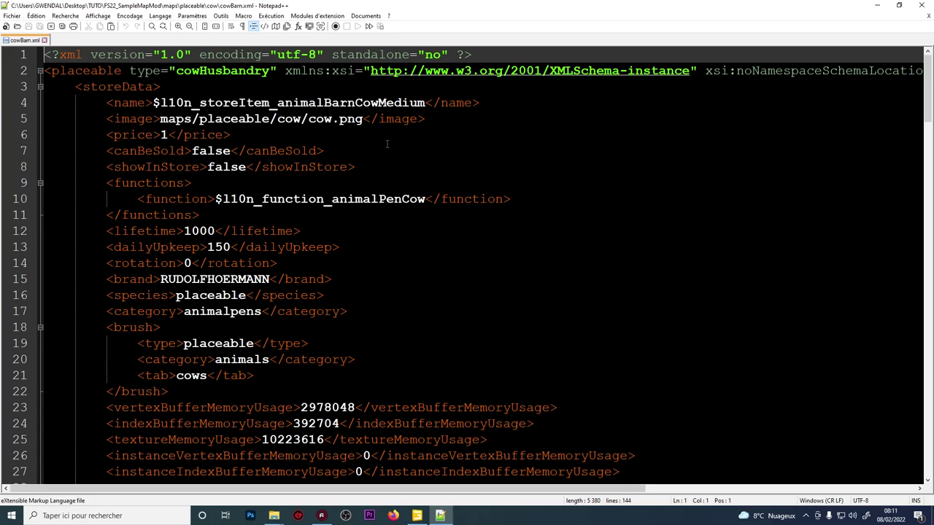
scroll(390, 167, down, 9)
scroll(365, 182, down, 10)
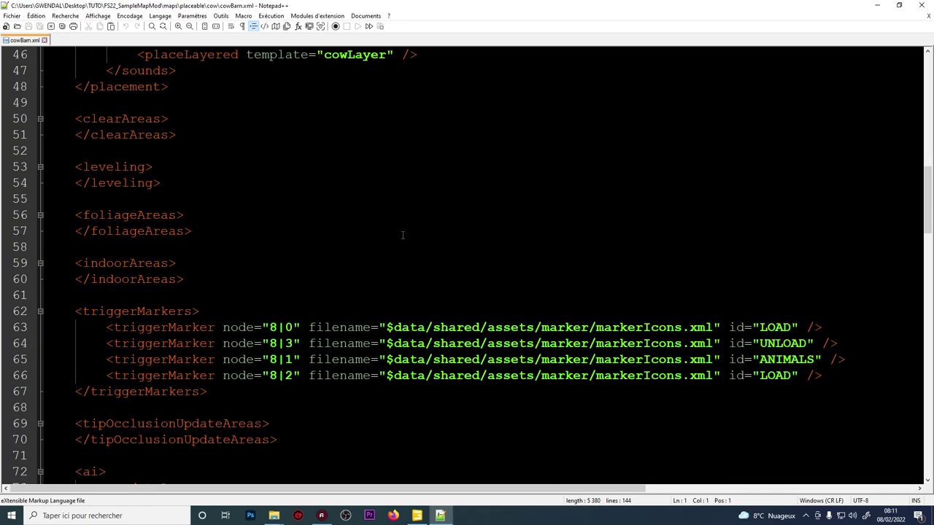
scroll(372, 203, down, 4)
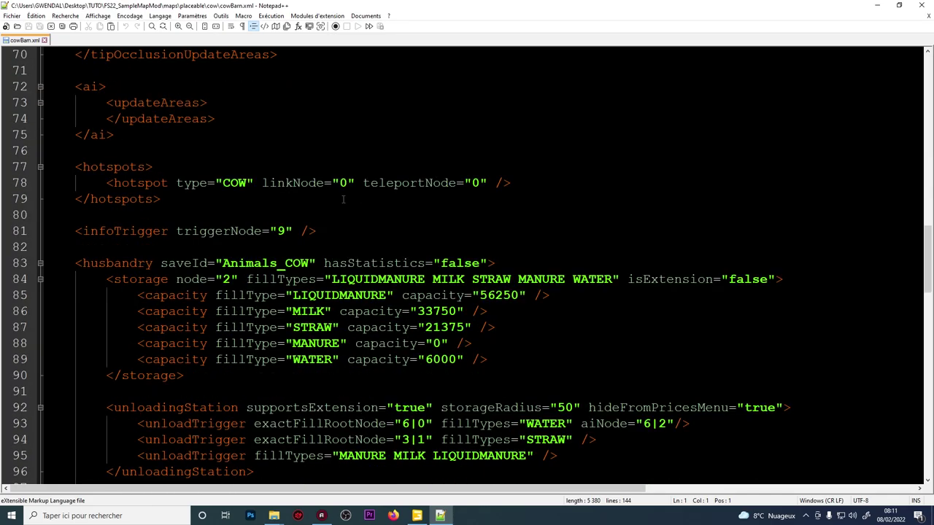
scroll(343, 199, down, 2)
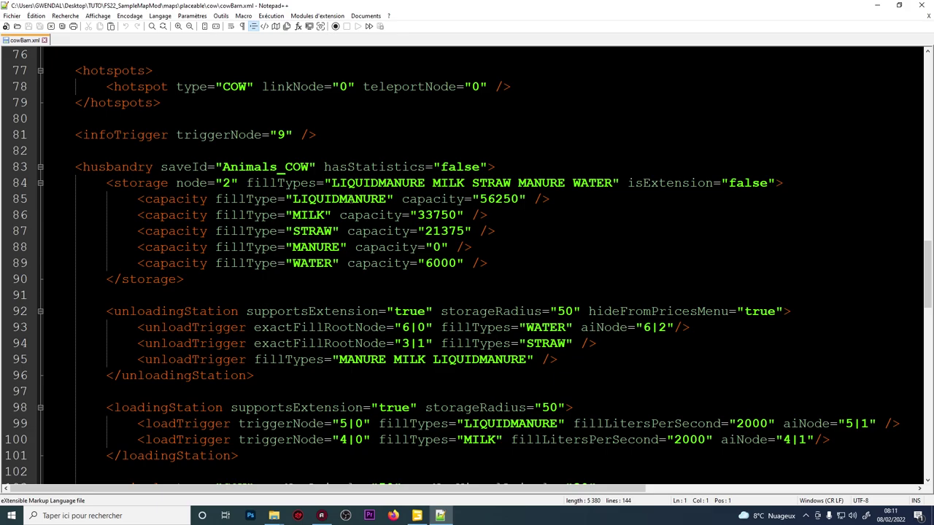
Step: Examine the husbandry storage capacities for liquid manure, milk, straw, manure and water
click(480, 199)
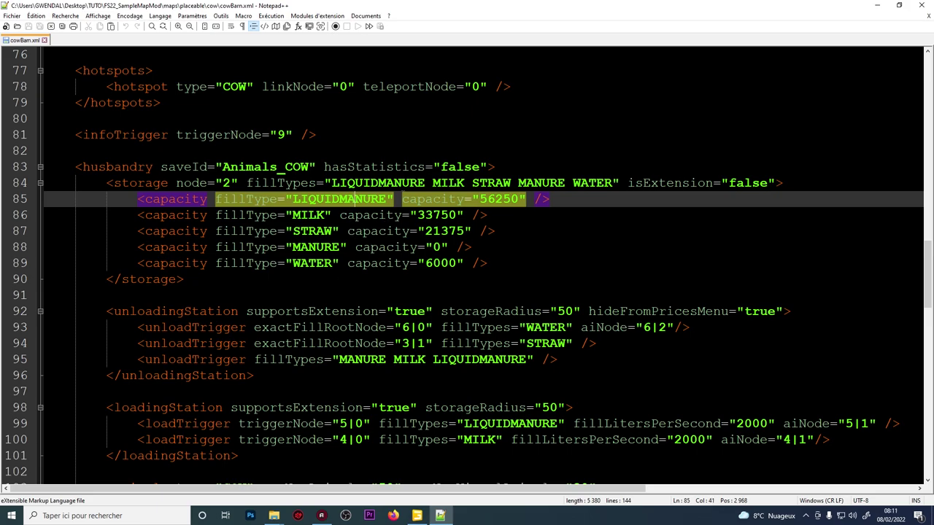
key(Right)
key(shift+Right)
key(shift+Right)
key(Left)
key(Left)
key(Left)
key(Left)
click(440, 215)
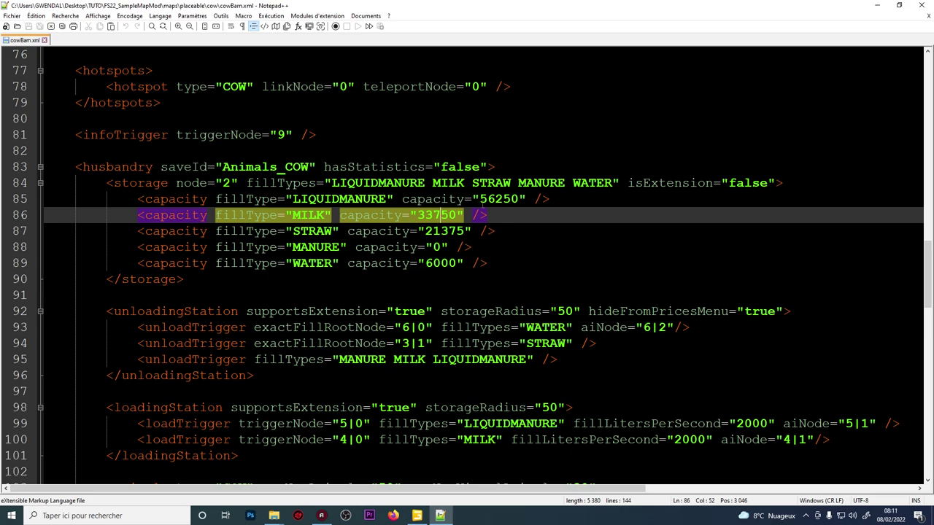
key(Down)
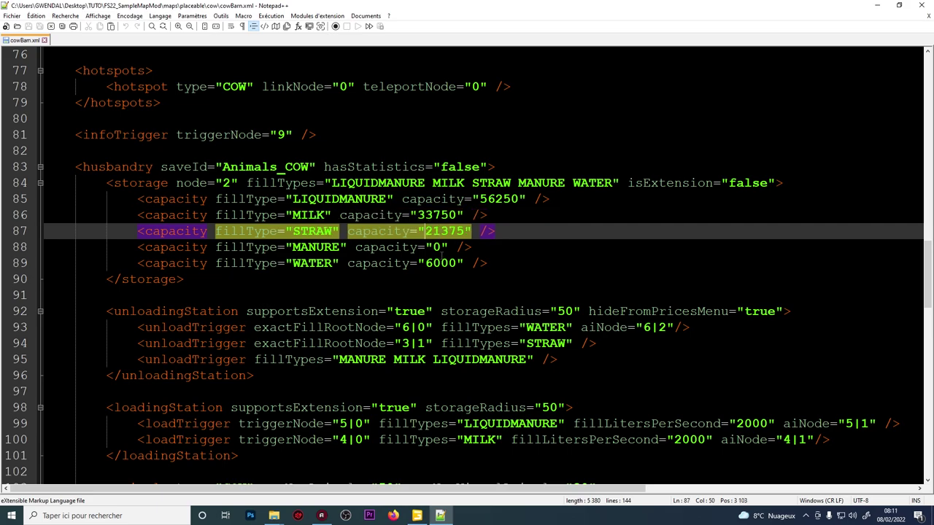
key(Down)
key(Down)
key(Up)
Step: Examine the unloadingStation and loadingStation entries, including the liquid manure and milk load triggers and their fill rates
scroll(338, 286, down, 3)
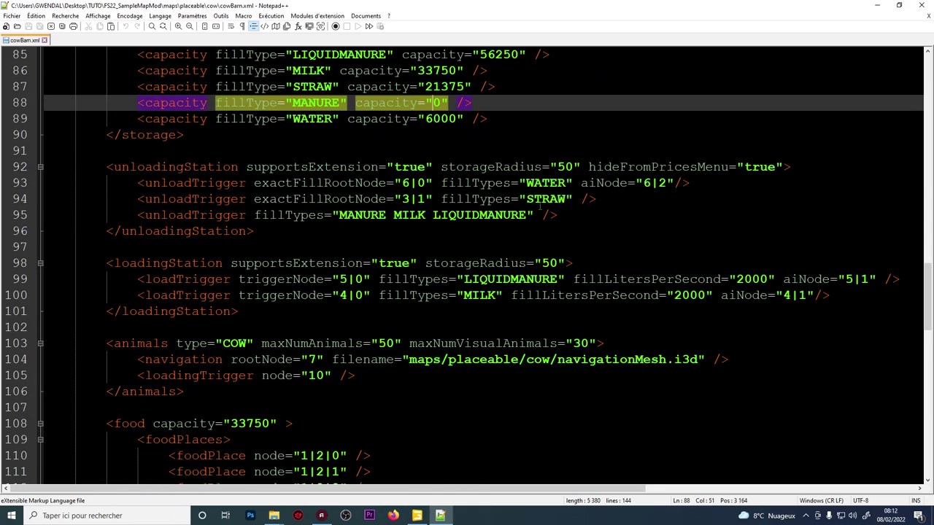
scroll(576, 177, down, 1)
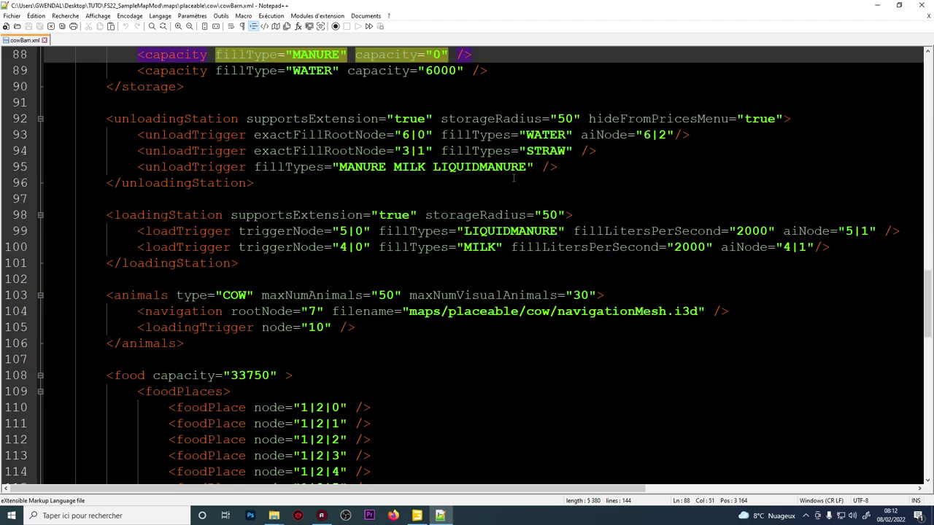
click(408, 215)
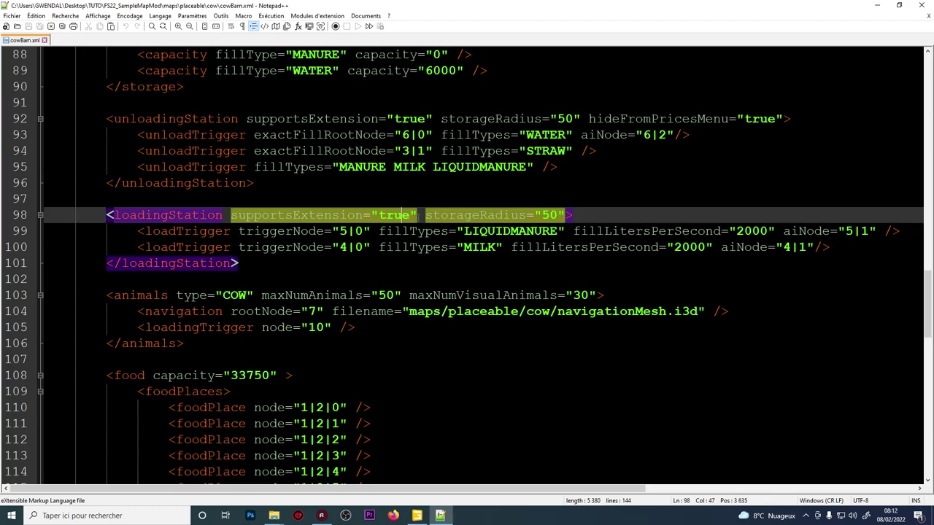
click(666, 231)
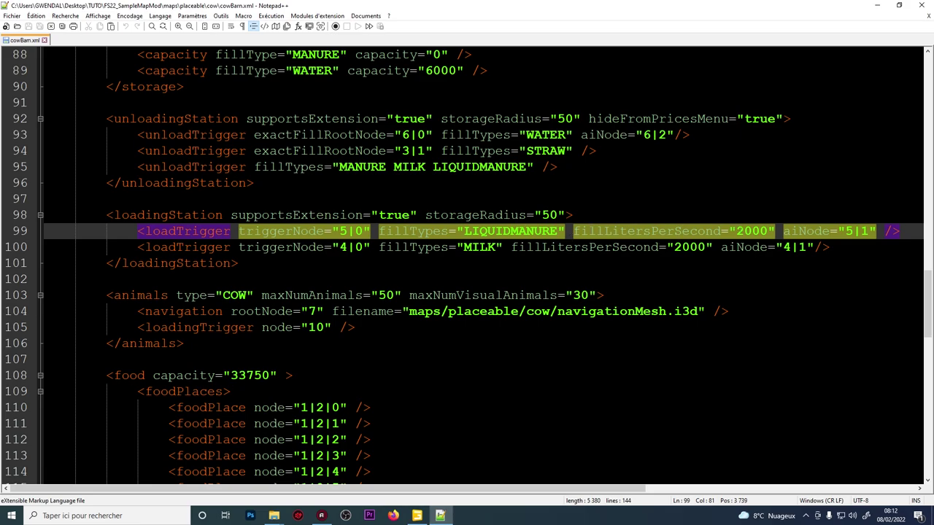
key(Down)
click(533, 232)
click(489, 247)
Step: Examine the maxNumAnimals and maxNumVisualAnimals values in the animals entry for cows
scroll(489, 246, down, 3)
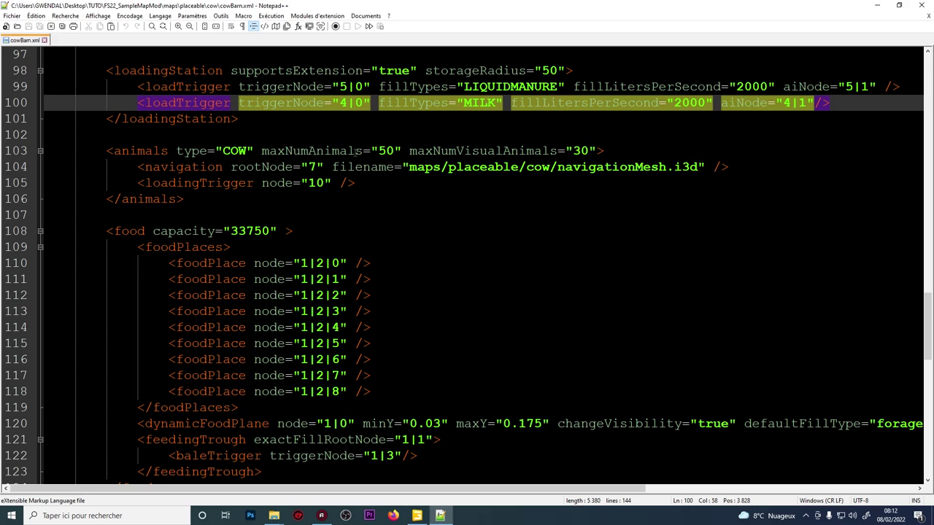
drag(378, 150, 395, 151)
click(395, 153)
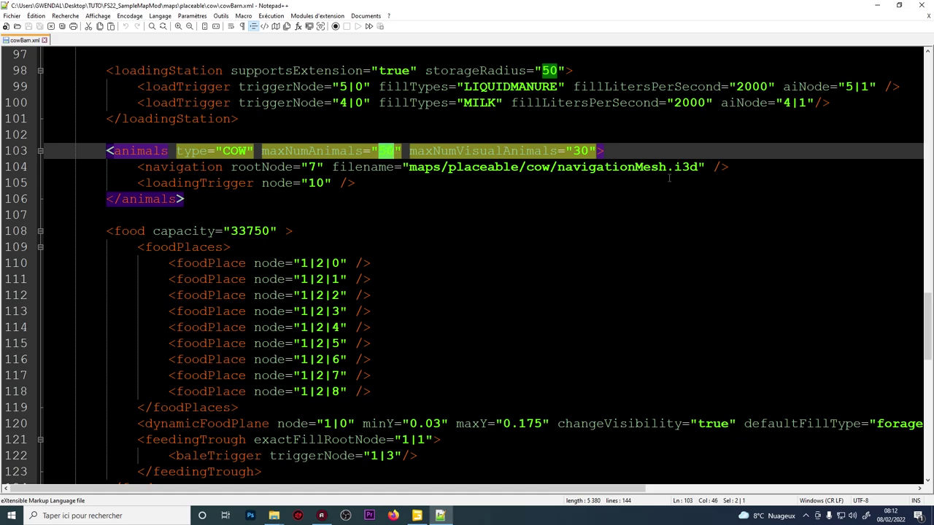
drag(573, 151, 581, 150)
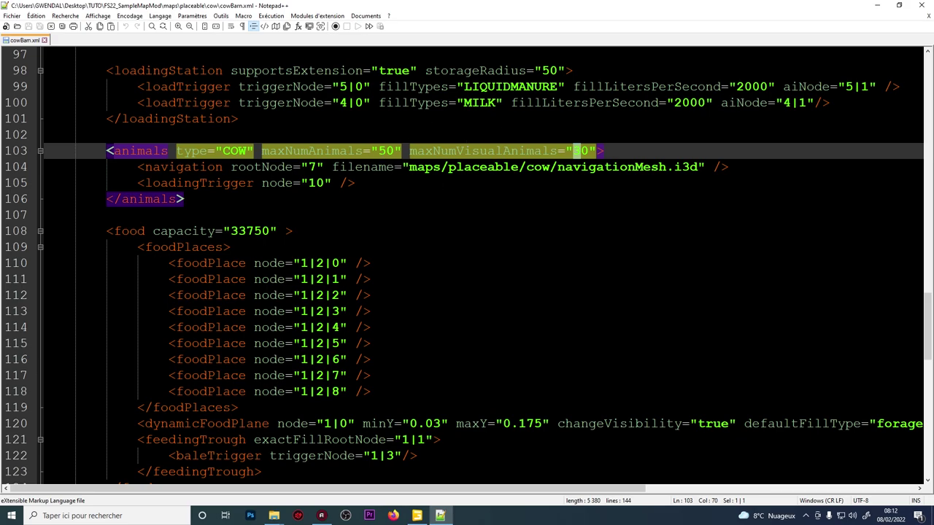
click(379, 151)
Step: Examine the food section's capacity value and its foodPlaces list
scroll(307, 212, down, 2)
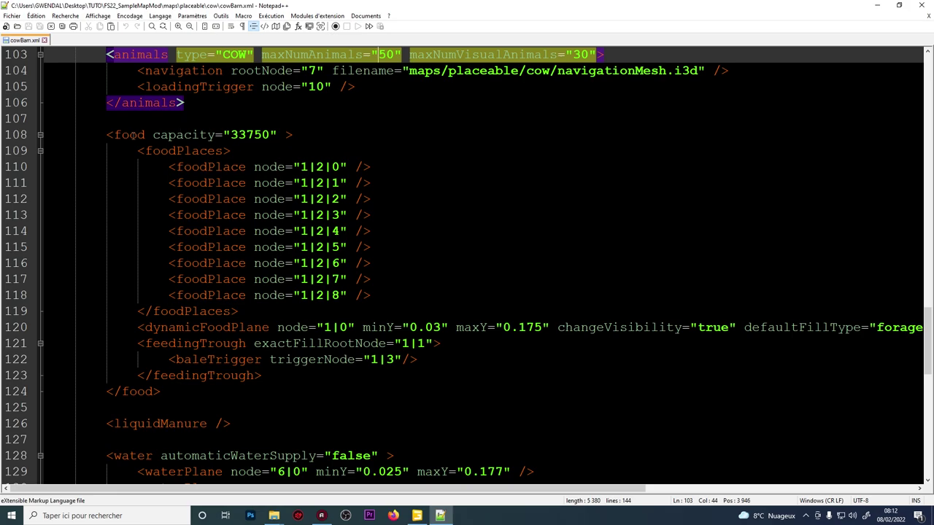
click(231, 134)
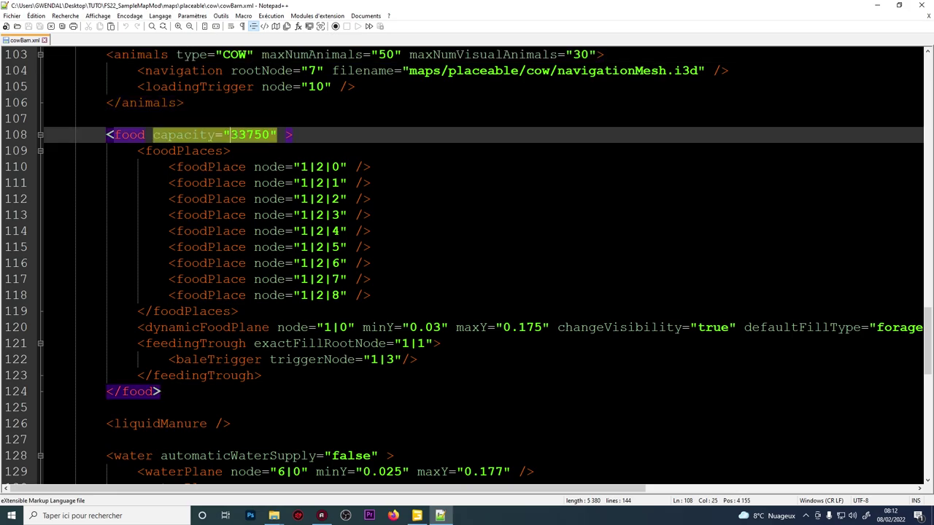
click(246, 146)
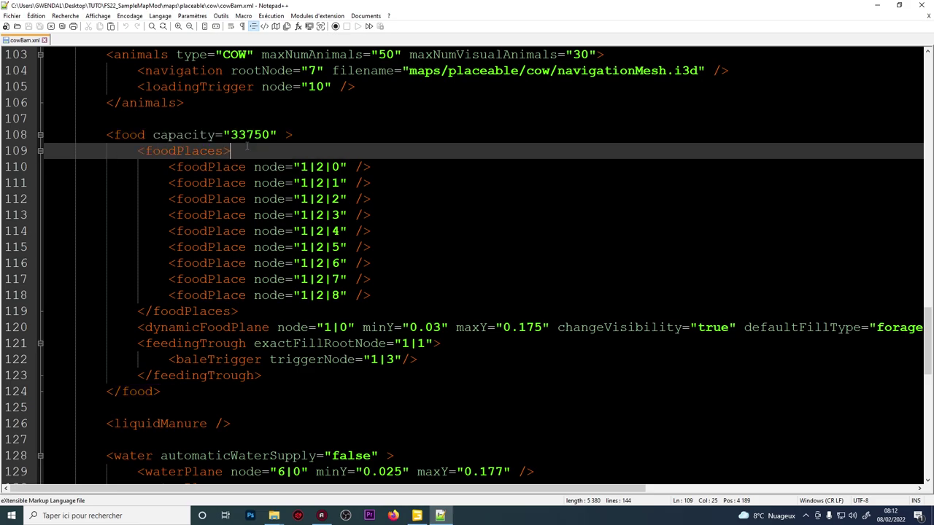
click(246, 136)
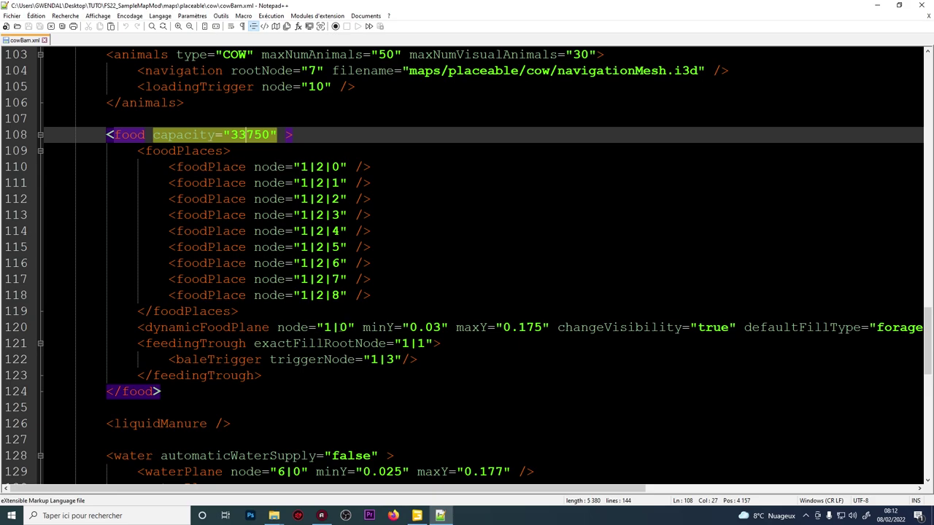
Step: Examine the node indexes of the nine foodPlace entries in the food section
drag(263, 168, 263, 249)
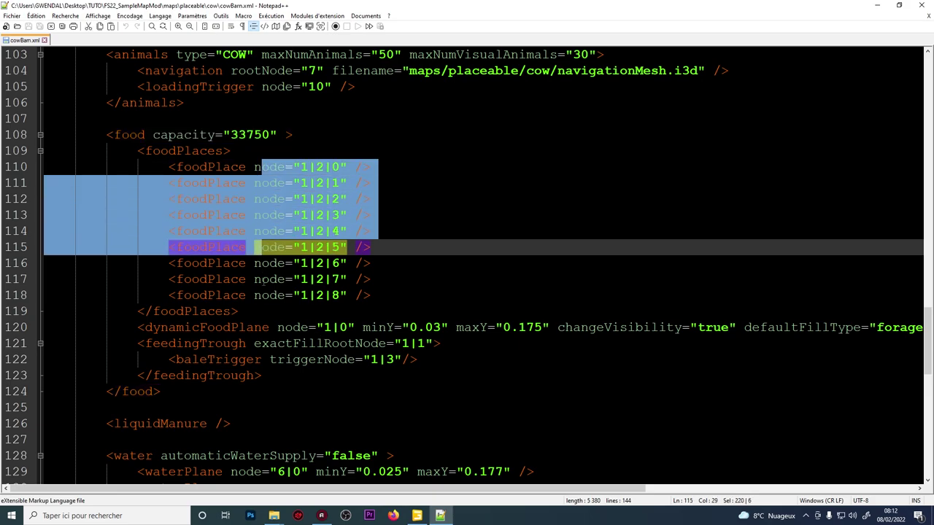
click(265, 282)
click(268, 296)
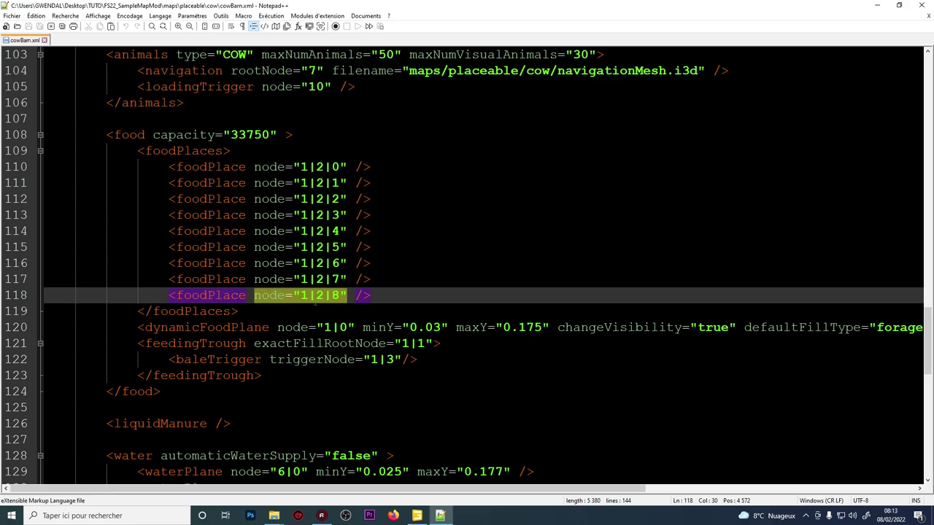
Step: Switch to GIANTS Editor and inspect where the foodPlace nodes of cowBarnMedium sit along the pasture edge
click(418, 516)
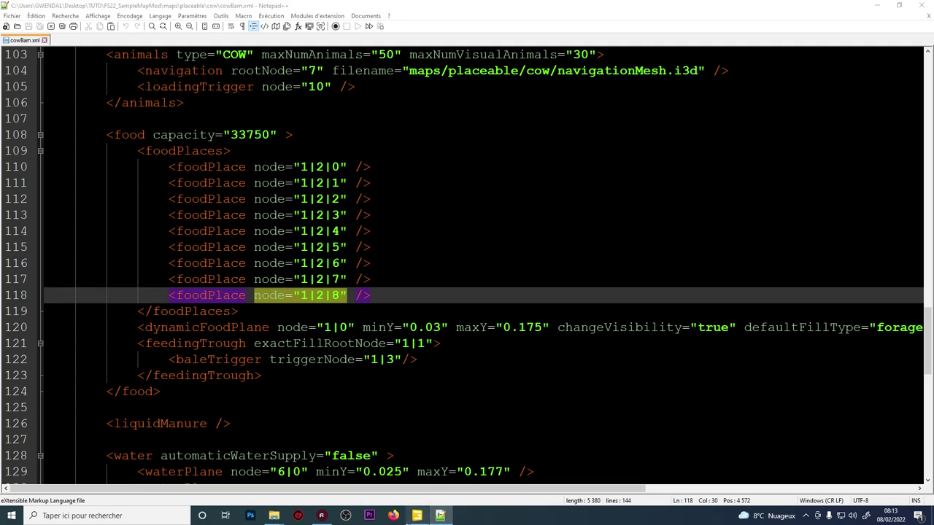
alt+drag(497, 236, 520, 219)
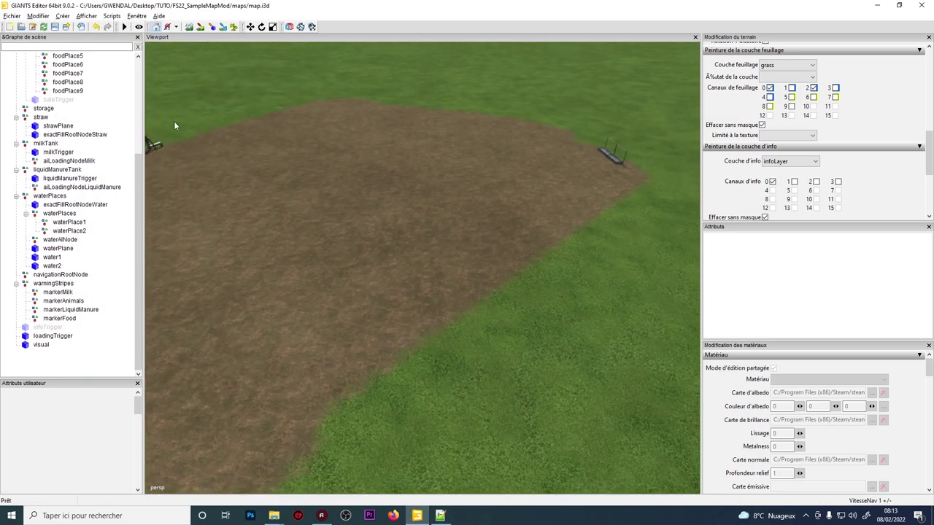
click(77, 74)
alt+drag(255, 139, 356, 154)
alt+right_drag(356, 155, 476, 100)
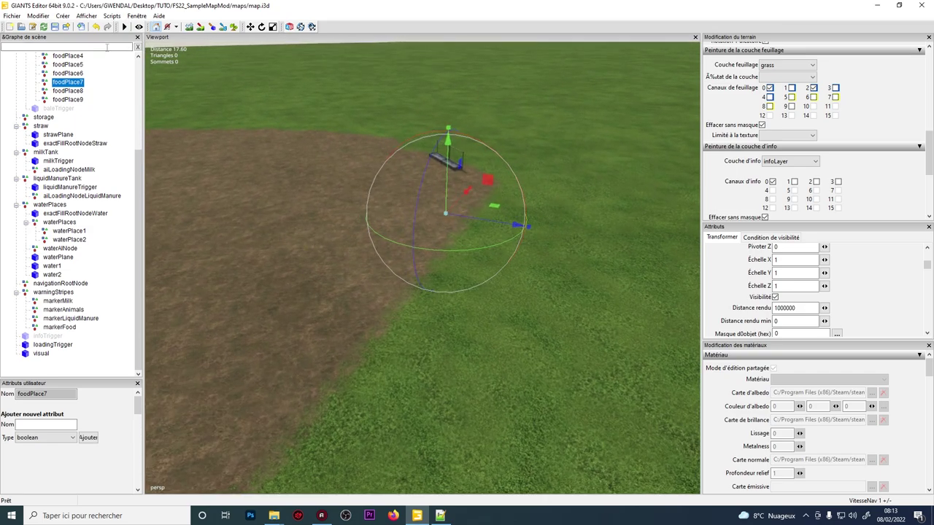
scroll(95, 85, up, 2)
click(67, 81)
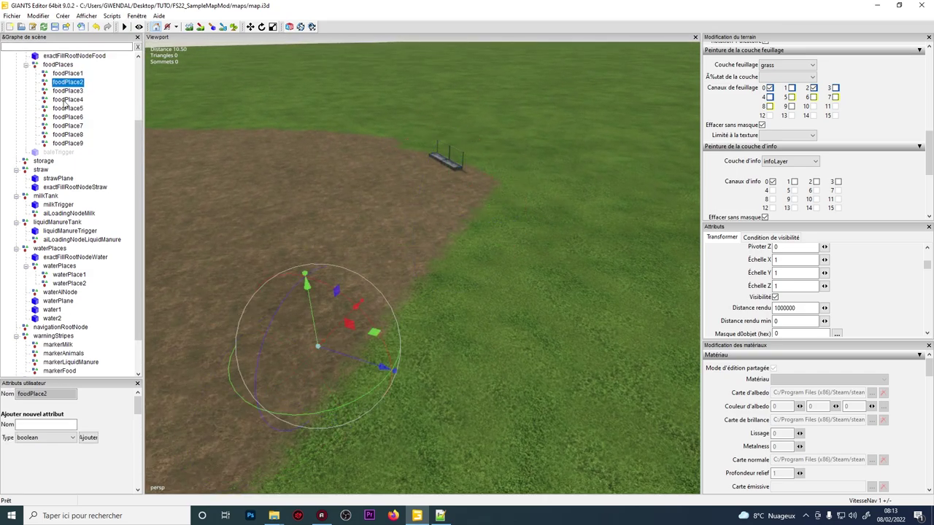
click(65, 102)
click(65, 119)
click(65, 136)
click(68, 144)
scroll(51, 70, up, 2)
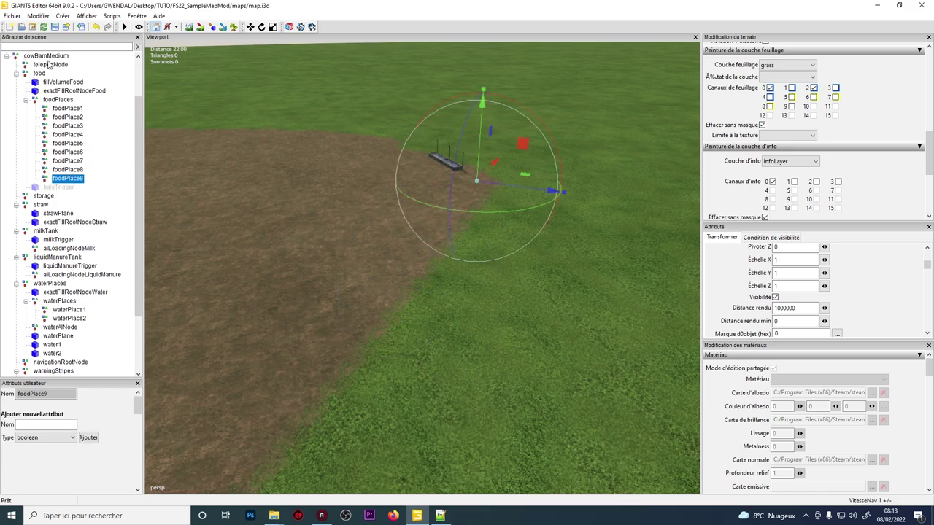
Step: Select the fillVolumeFood mesh, view it up close, and switch its transform gizmo from local to world axes
double_click(61, 82)
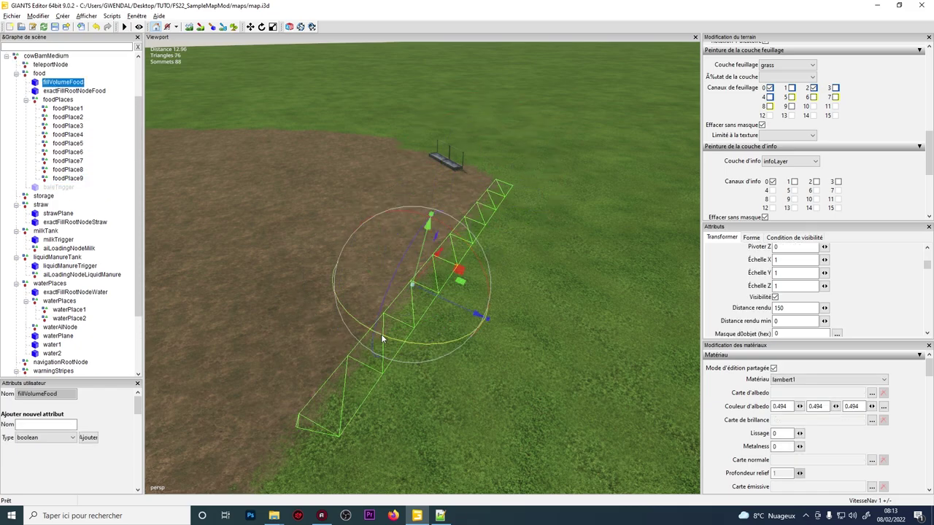
alt+middle_drag(381, 334, 667, 73)
scroll(503, 150, up, 2)
alt+drag(504, 150, 489, 188)
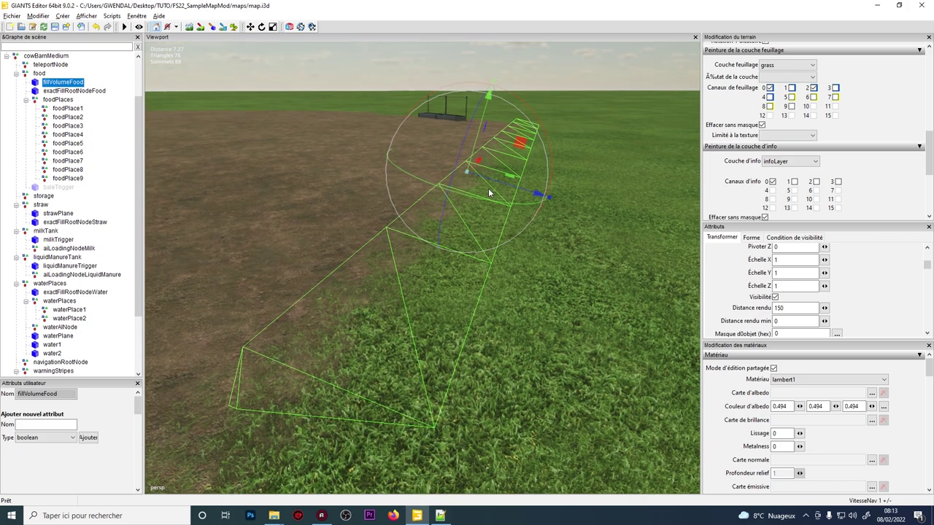
middle_drag(488, 188, 459, 218)
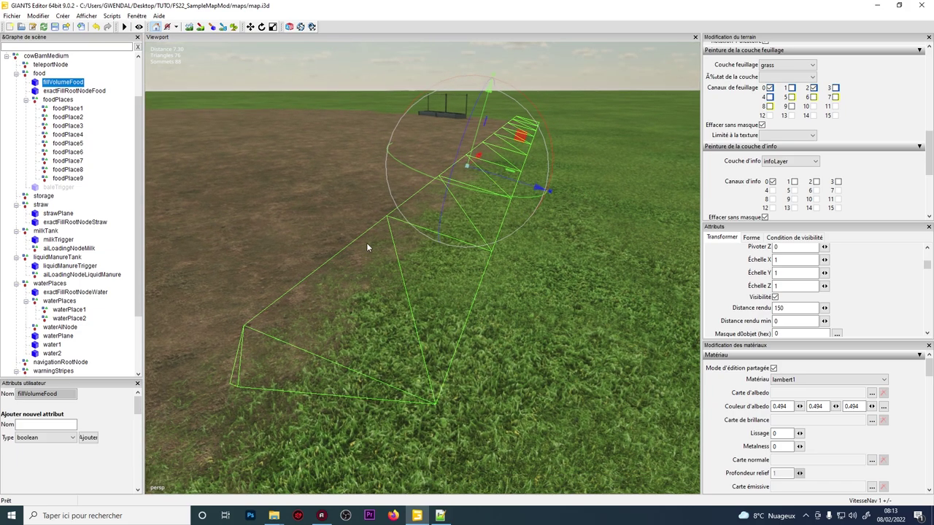
click(154, 28)
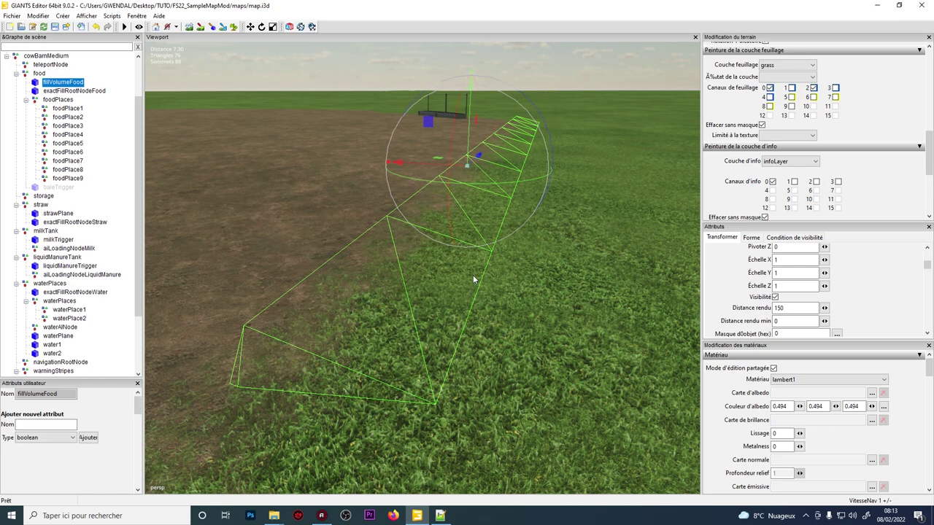
scroll(374, 199, down, 2)
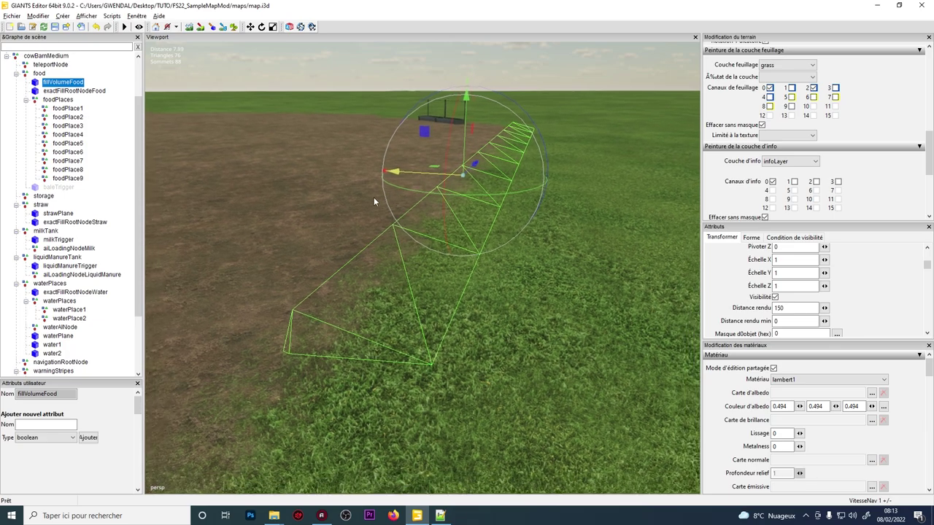
Step: Compare the dynamicFoodPlane entry in Notepad++ with the fillVolumeFood node's index path and Y translation in GIANTS Editor
click(439, 517)
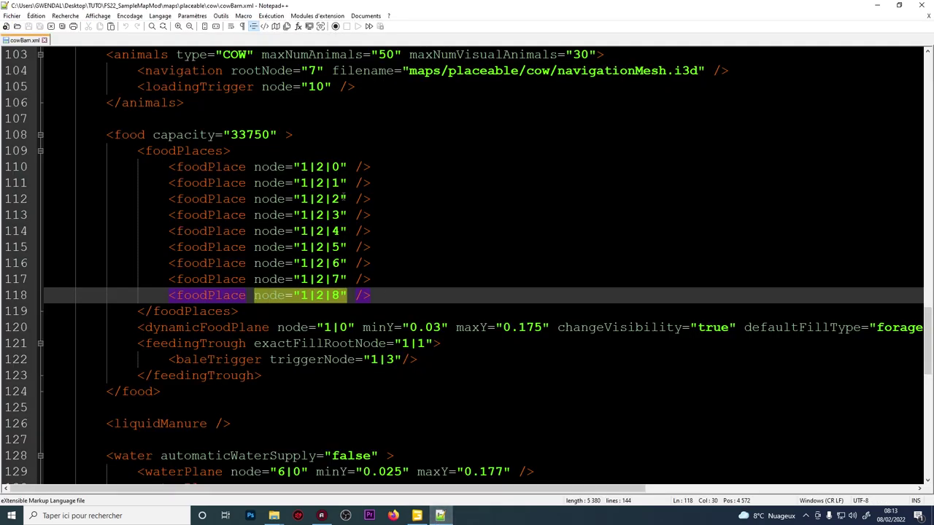
click(209, 329)
click(417, 516)
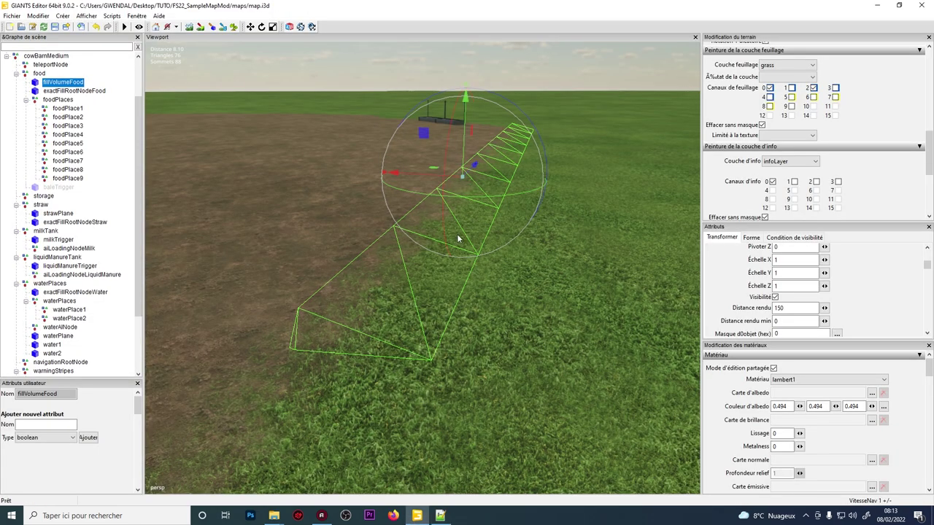
key(alt+Tab)
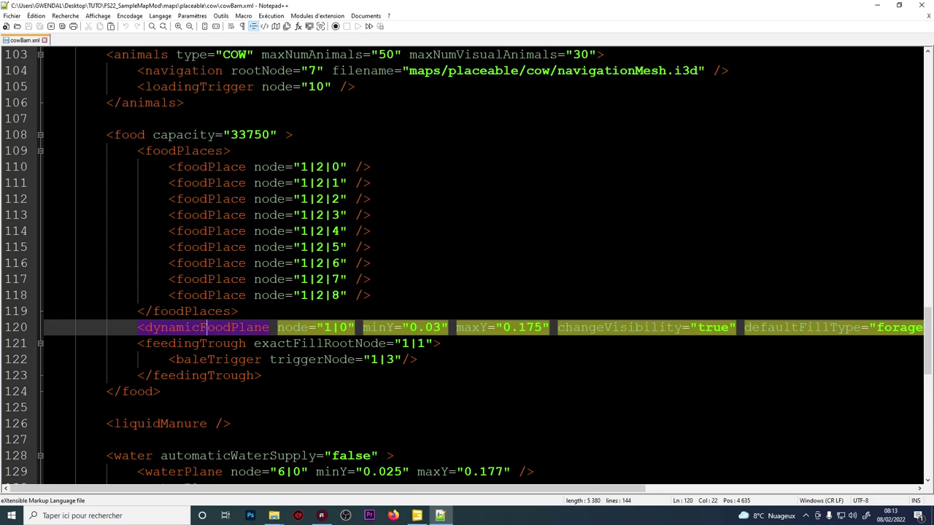
click(416, 516)
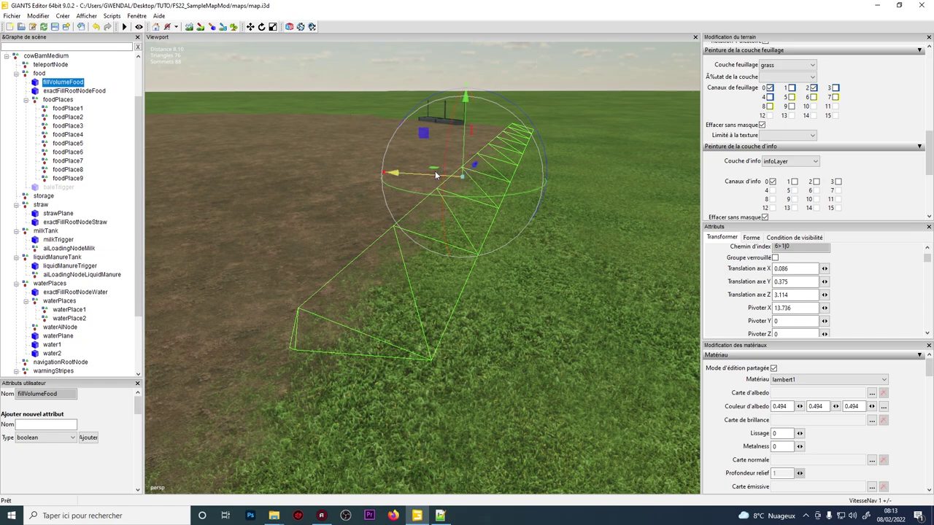
scroll(438, 176, up, 3)
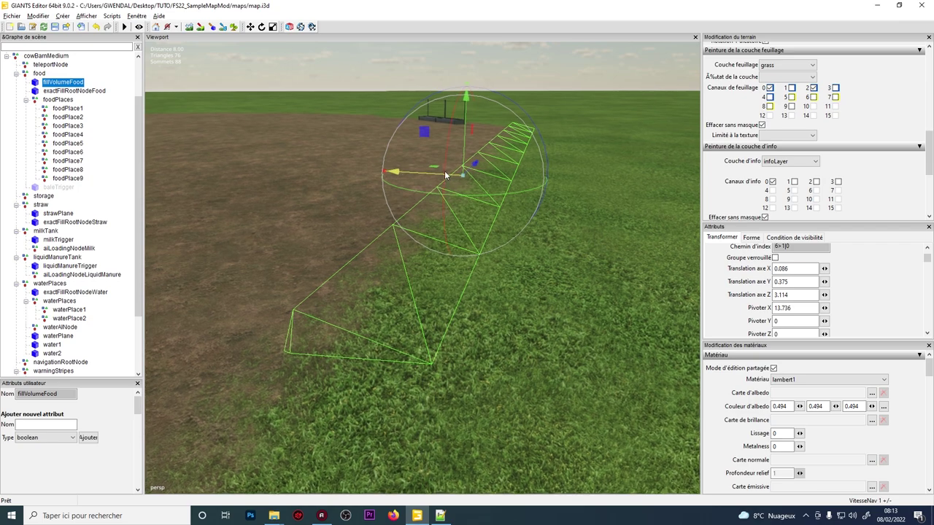
Step: Lower fillVolumeFood to a Y translation of 0.117 and copy that value into dynamicFoodPlane's minY in Notepad++
drag(466, 112, 458, 126)
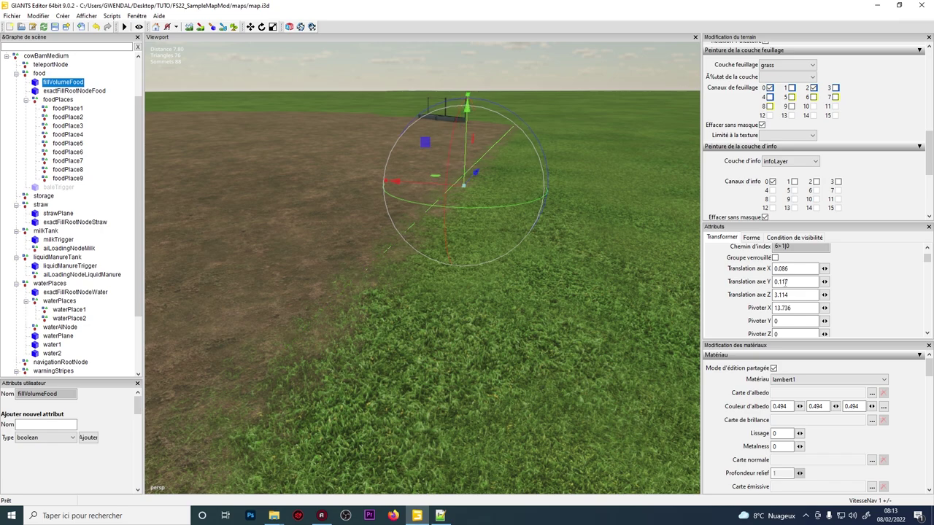
double_click(785, 282)
key(ctrl+c)
click(877, 5)
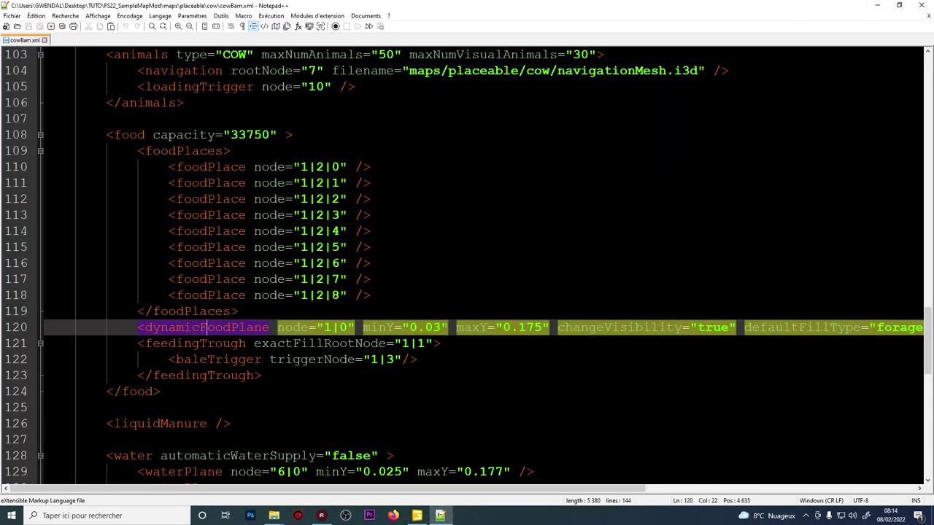
drag(442, 328, 409, 328)
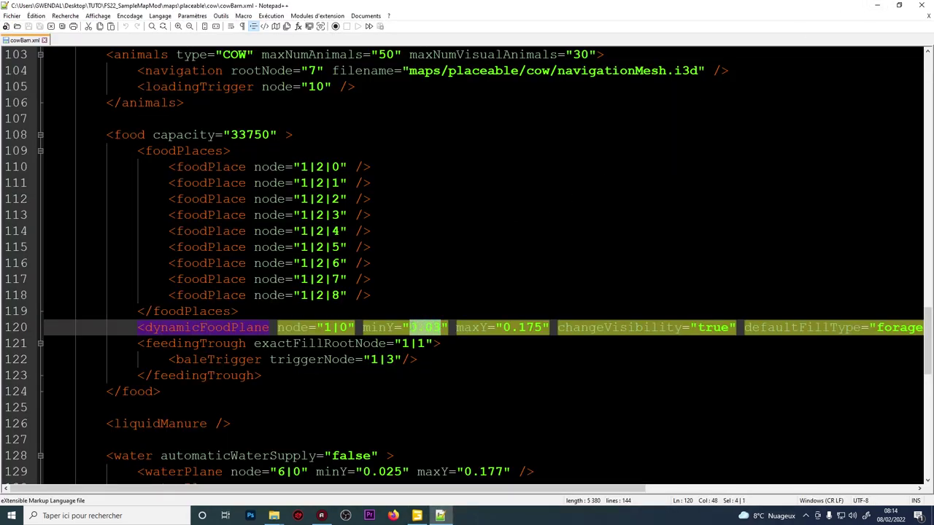
key(ctrl+v)
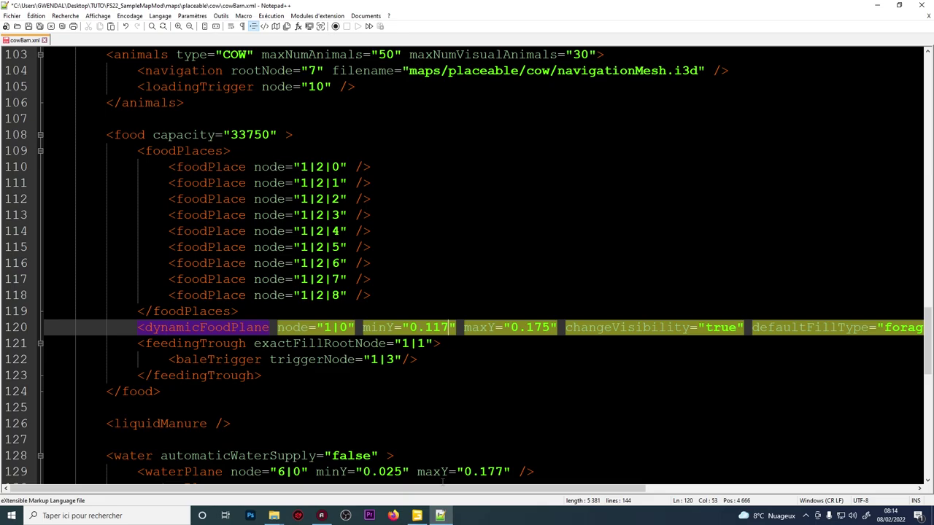
Step: Switch to GIANTS Editor, raise fillVolumeFood to a Y translation of 0.356, and copy that value
click(417, 516)
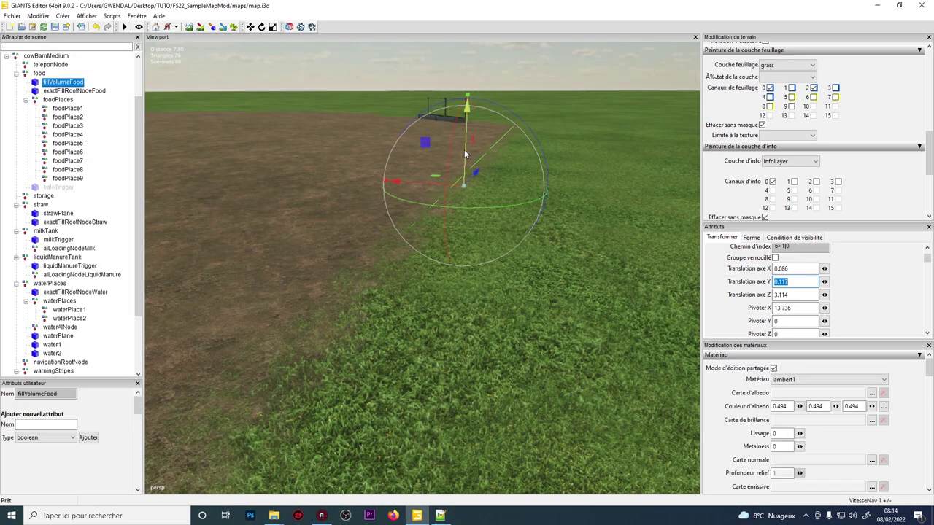
drag(464, 149, 448, 136)
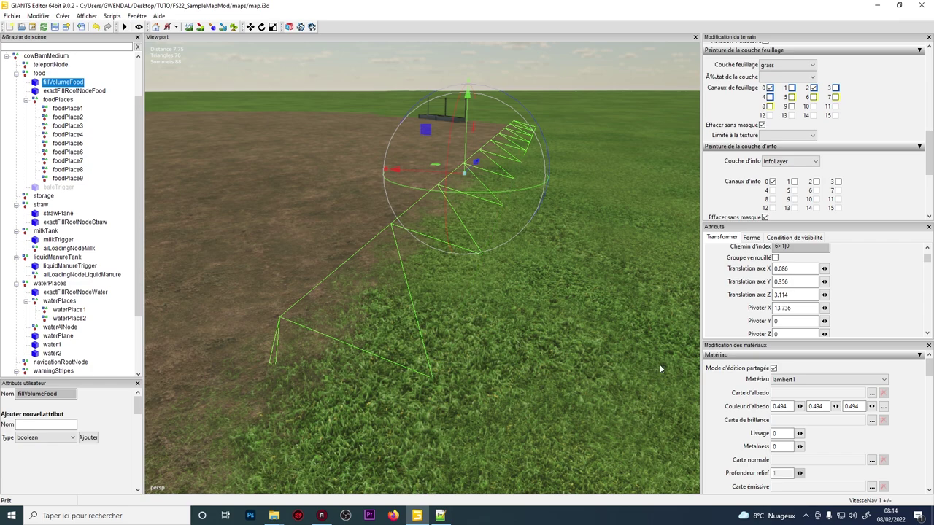
click(785, 282)
double_click(785, 282)
key(ctrl+c)
right_click(784, 282)
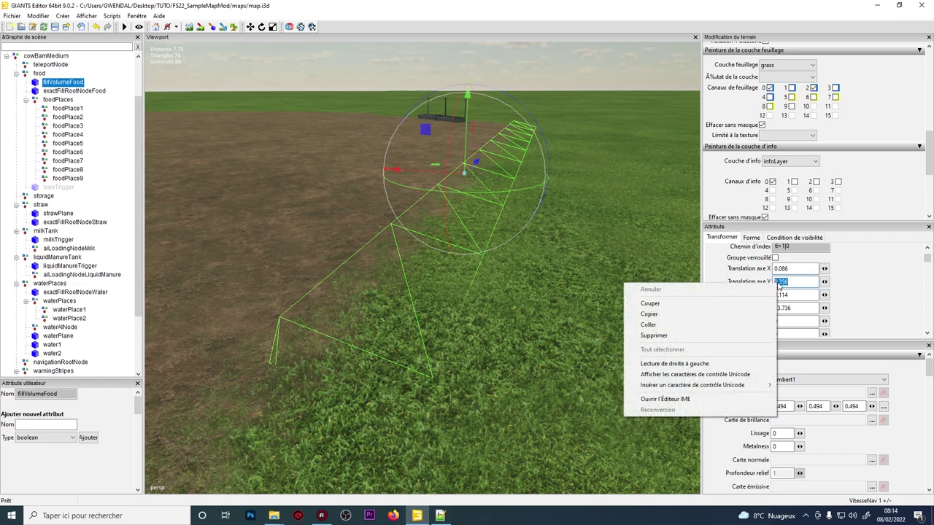
click(727, 312)
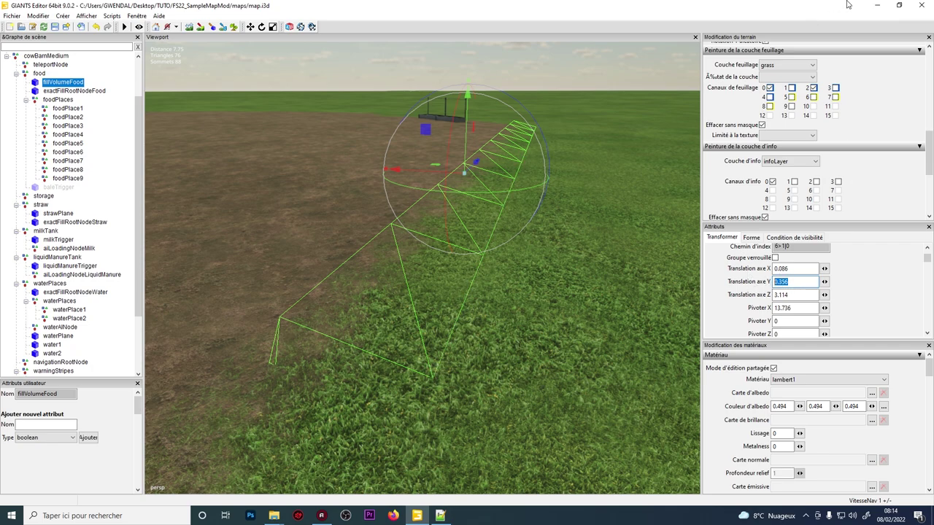
Step: Return to cowBarn.xml in Notepad++ and set dynamicFoodPlane's maxY to 0.356
click(877, 5)
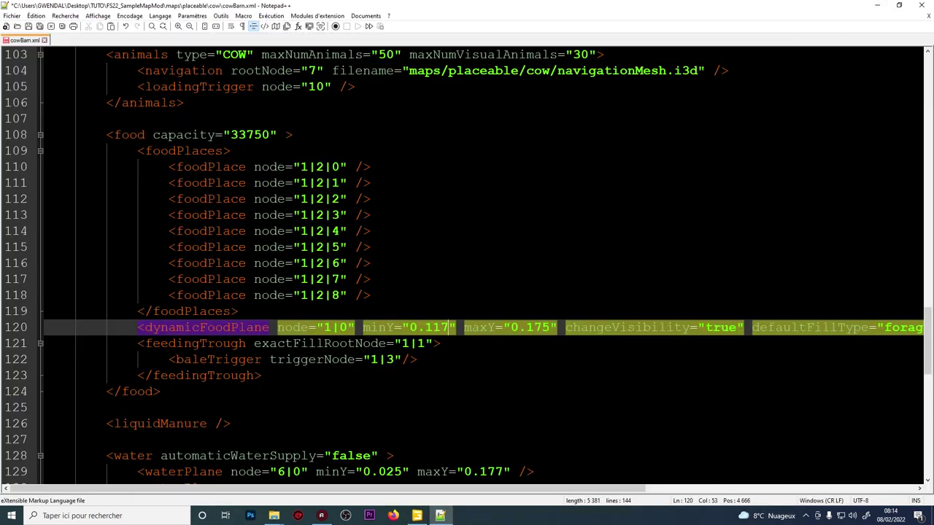
drag(511, 328, 549, 328)
right_click(546, 328)
click(568, 140)
Step: Examine dynamicFoodPlane's changeVisibility and defaultFillType attributes and check the matching fill volume in GIANTS Editor
click(716, 329)
click(845, 327)
drag(862, 327, 821, 328)
click(836, 328)
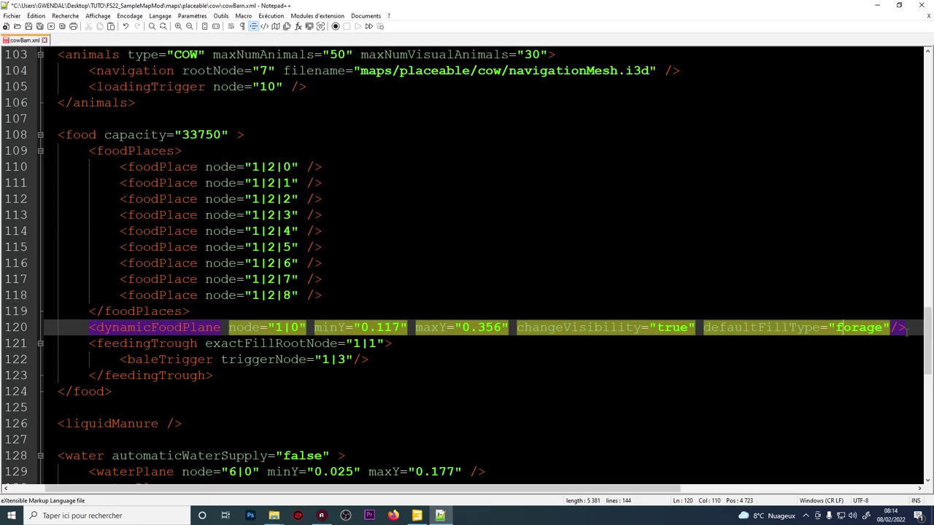
click(418, 516)
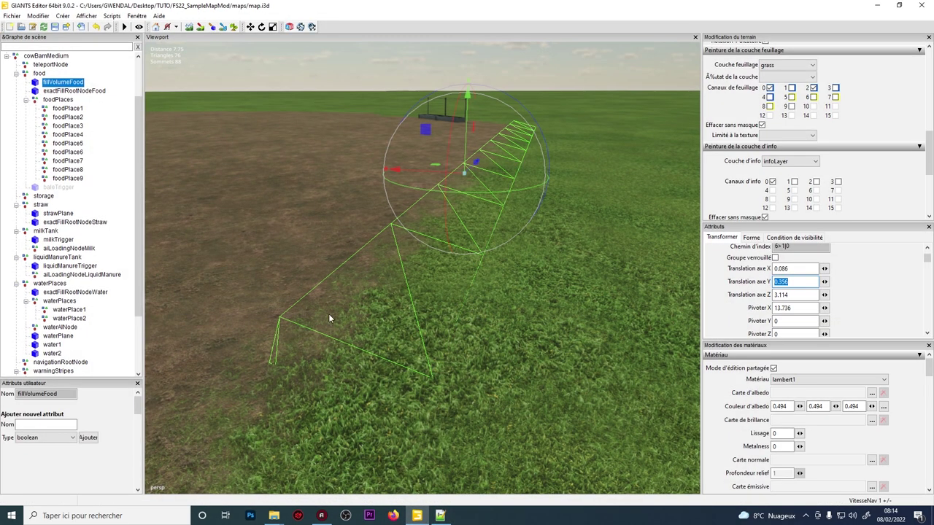
click(440, 516)
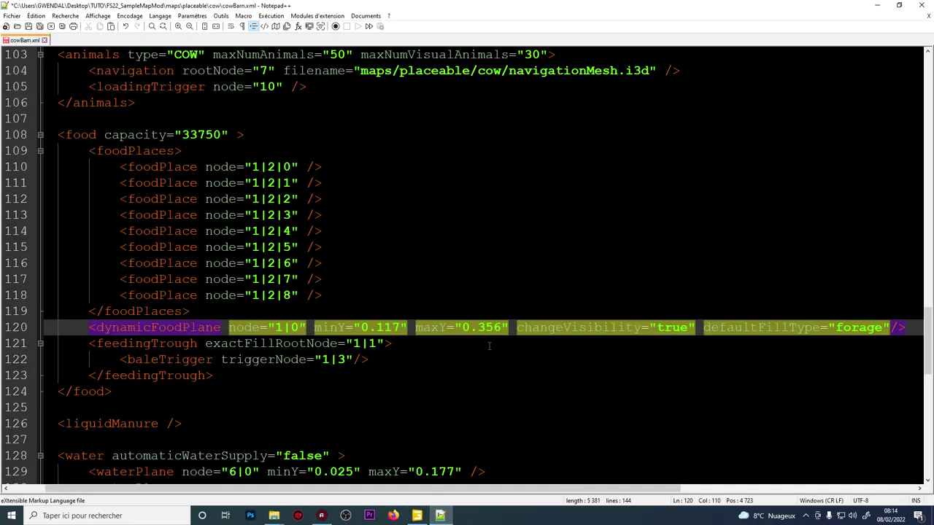
Step: Examine the water section's automaticWaterSupply setting and the waterPlane entry's node and minY values
scroll(467, 263, down, 1)
drag(200, 328, 51, 327)
click(284, 359)
scroll(285, 314, down, 5)
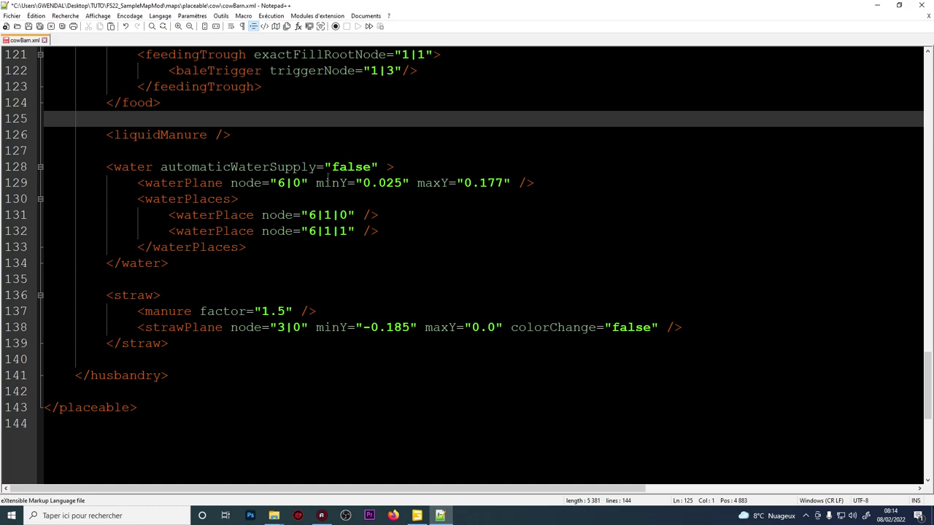
click(326, 182)
click(300, 167)
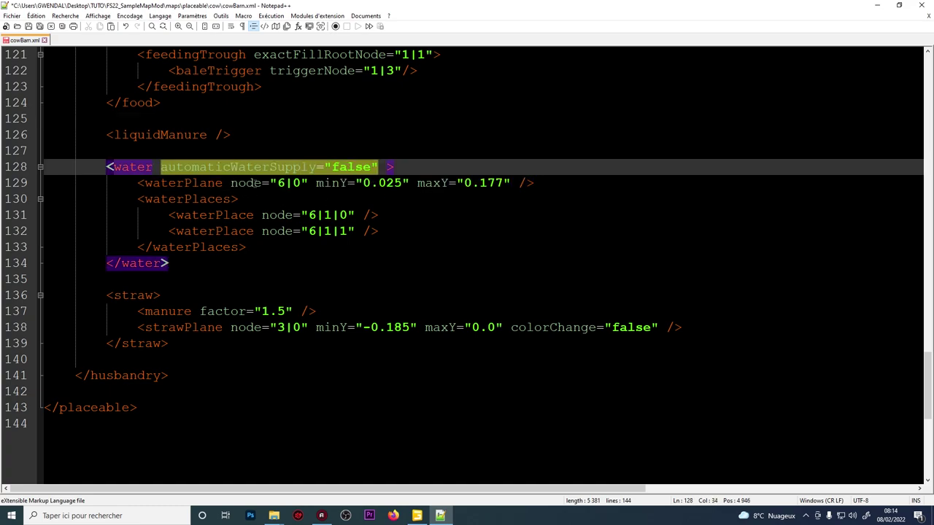
drag(333, 166, 371, 167)
click(339, 182)
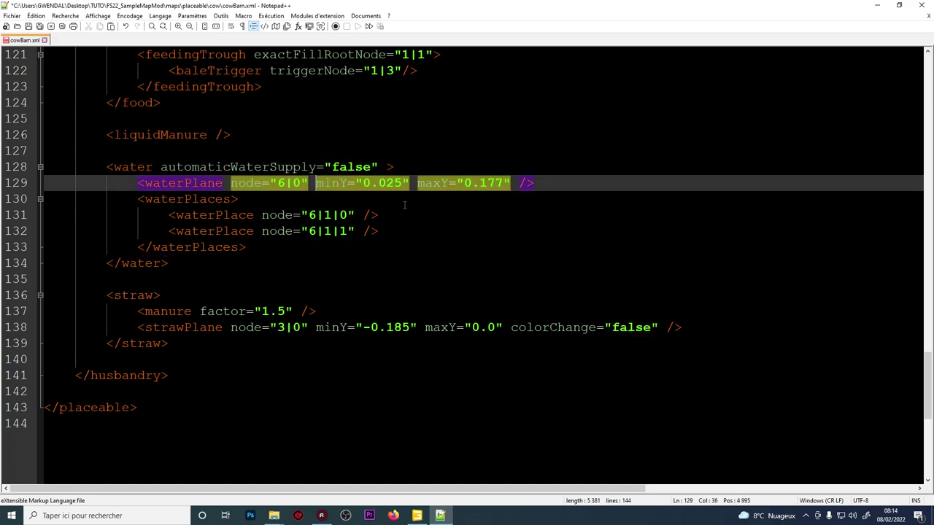
click(284, 183)
Step: Select and frame waterPlane in GIANTS Editor and compare its height with the waterPlane entry's minY in cowBarn.xml
click(417, 516)
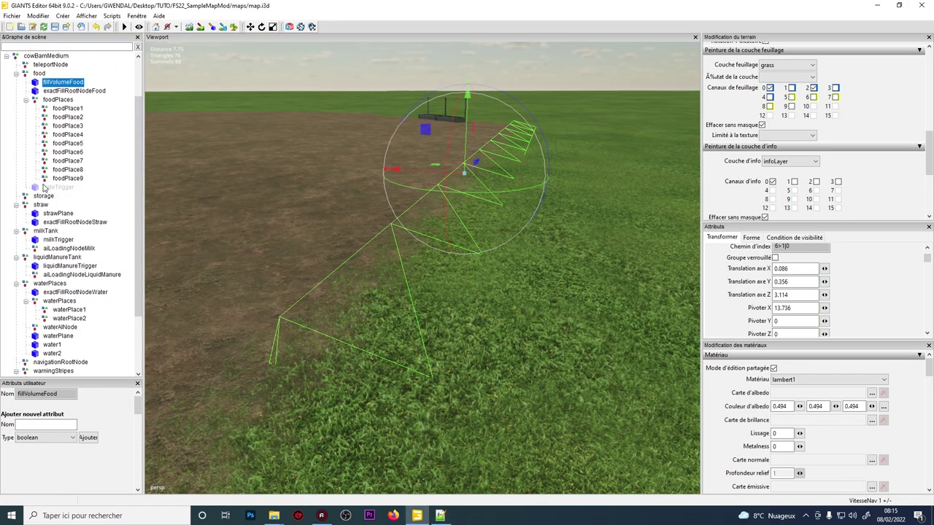
scroll(44, 188, down, 2)
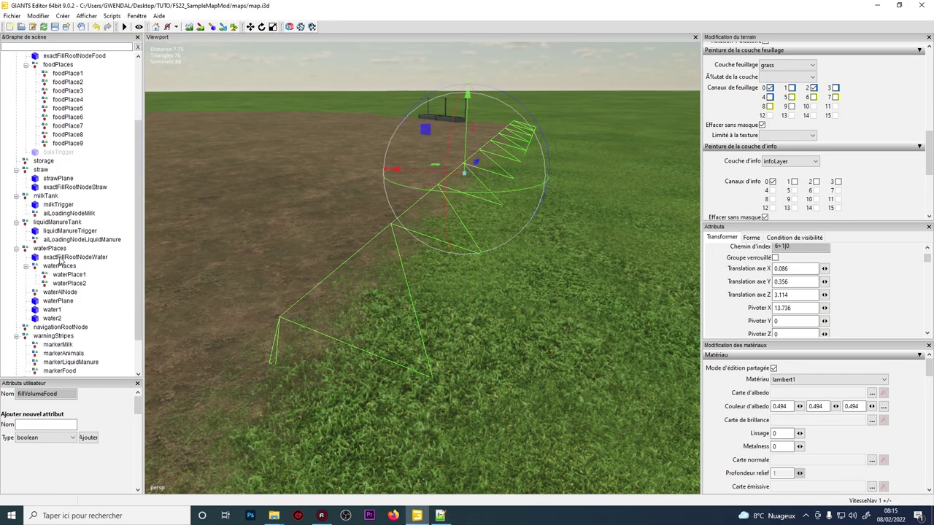
click(52, 251)
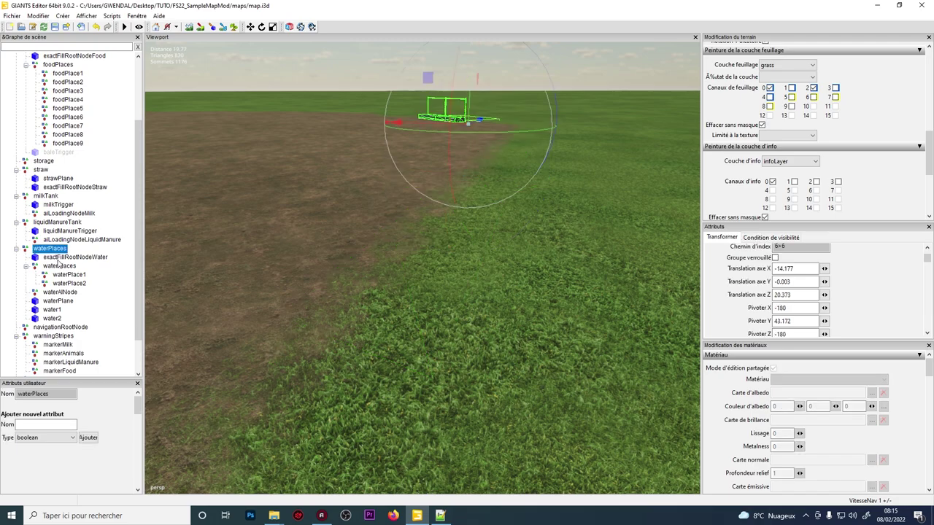
click(59, 301)
key(f)
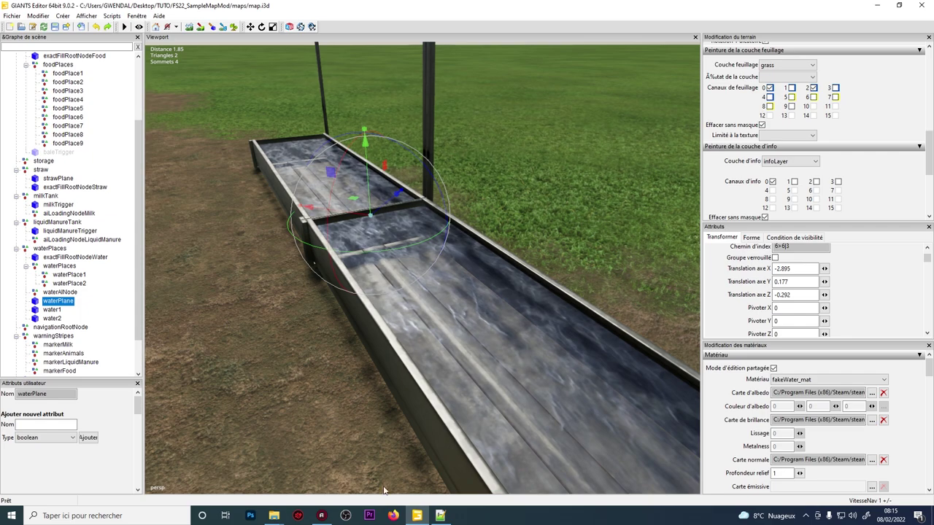
click(440, 516)
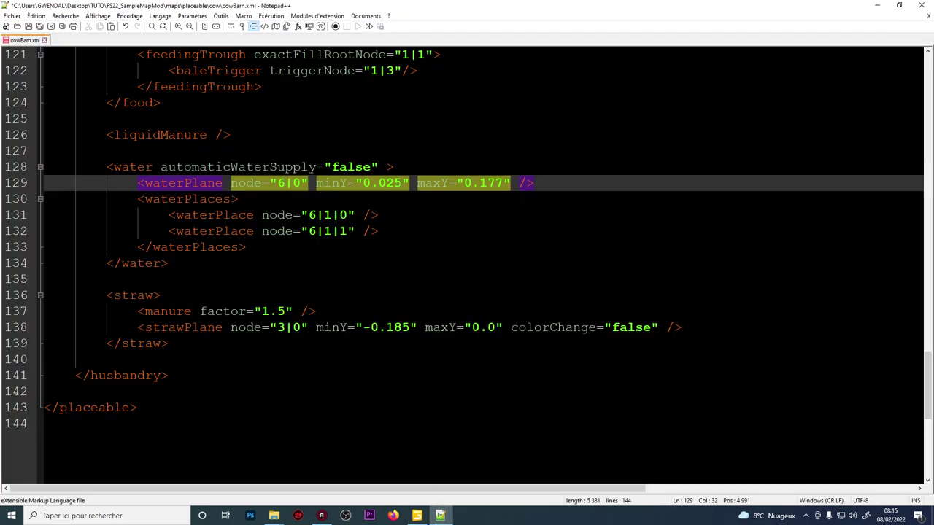
click(402, 183)
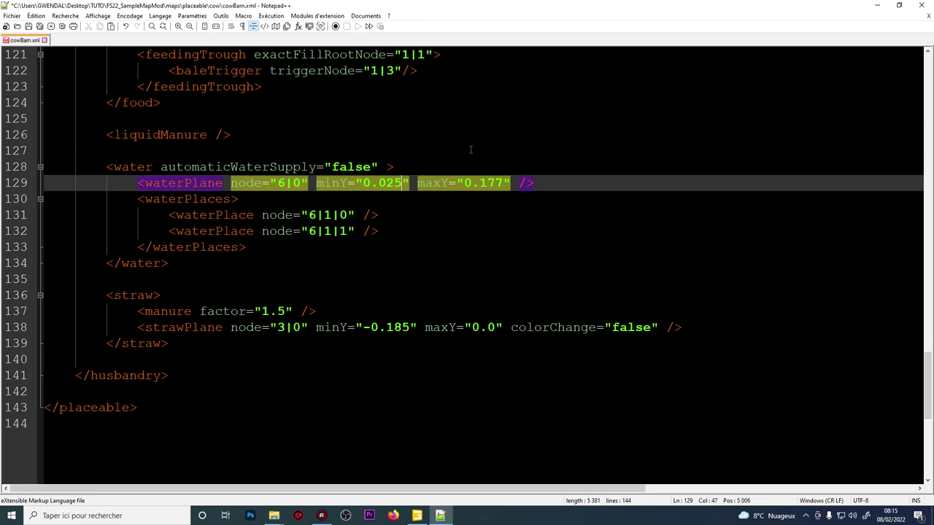
Step: Switch to GIANTS Editor and preview the lowest water level by setting waterPlane's Y translation to 0.025
click(881, 6)
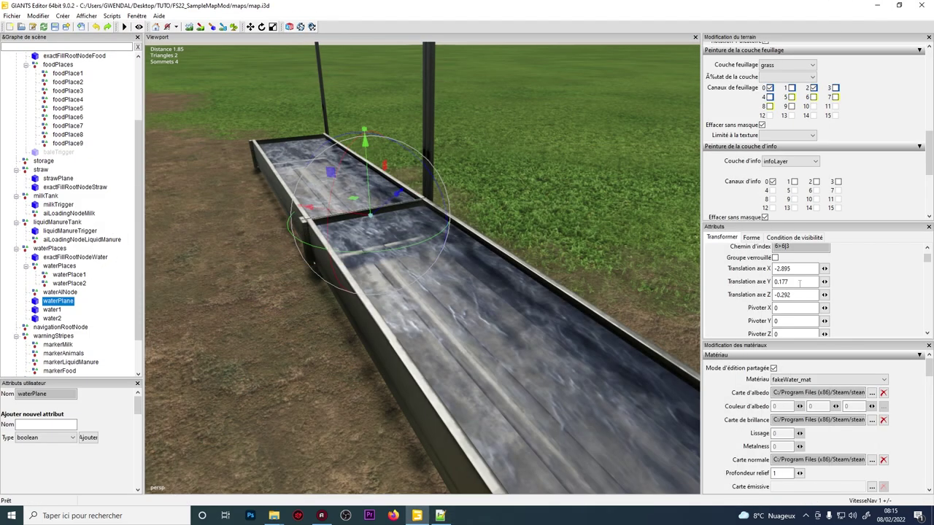
double_click(780, 282)
text(0)
key(Return)
text(.0)
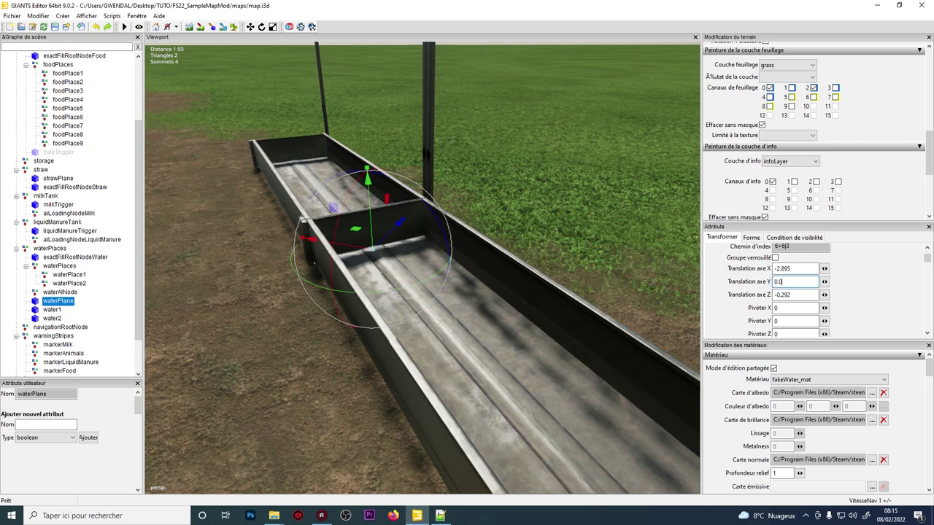
text(25)
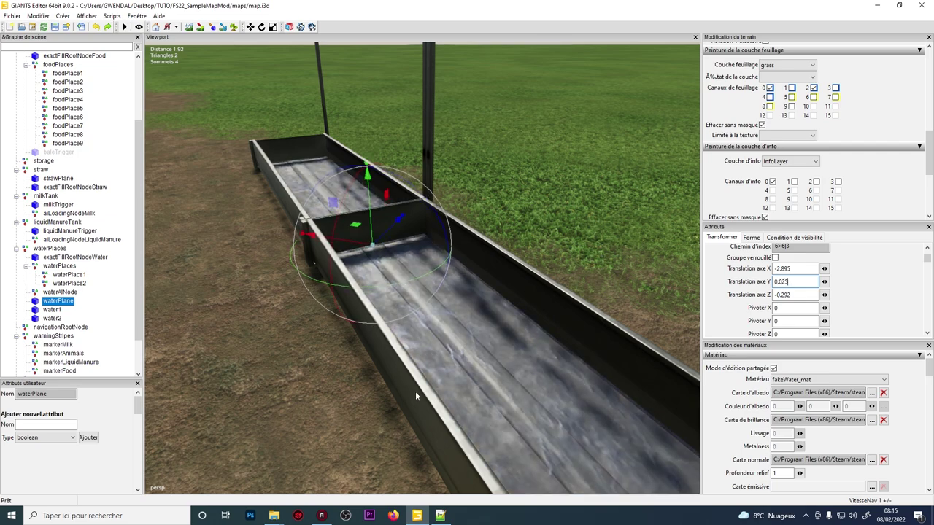
Step: Check waterPlane's maxY in cowBarn.xml and set the plane's Y translation to 0.117 in GIANTS Editor
click(441, 516)
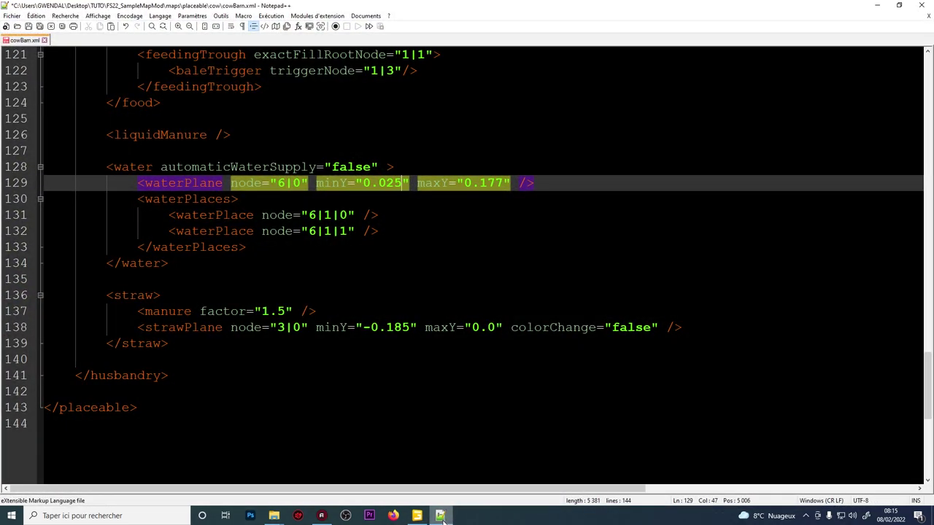
click(441, 516)
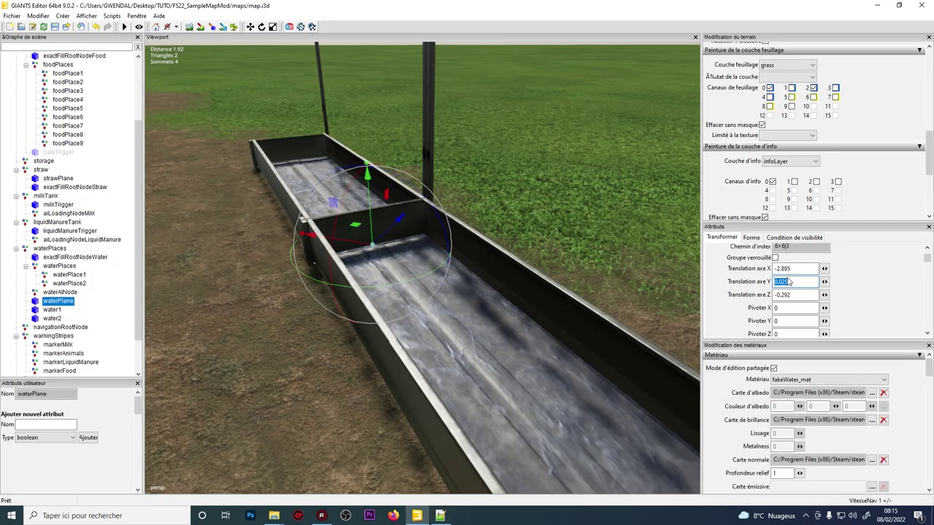
drag(795, 281, 779, 281)
text(.117)
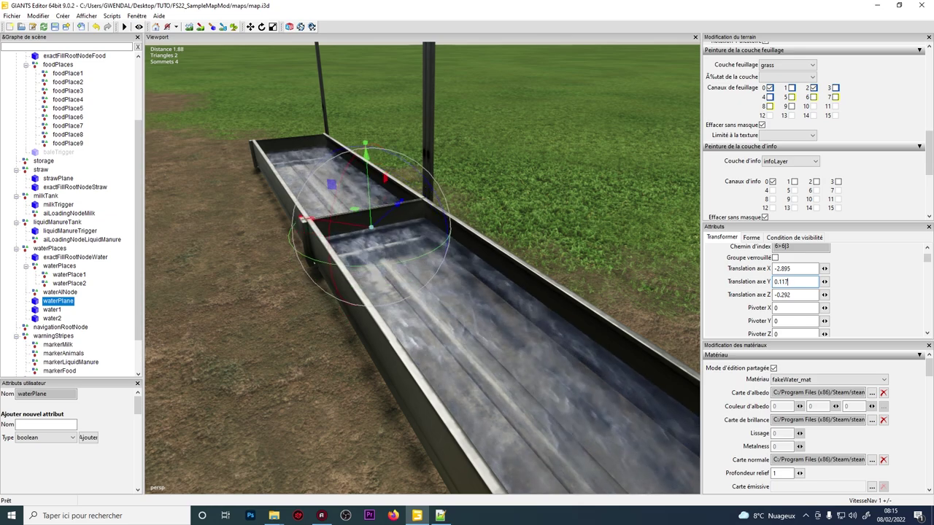
scroll(538, 285, up, 2)
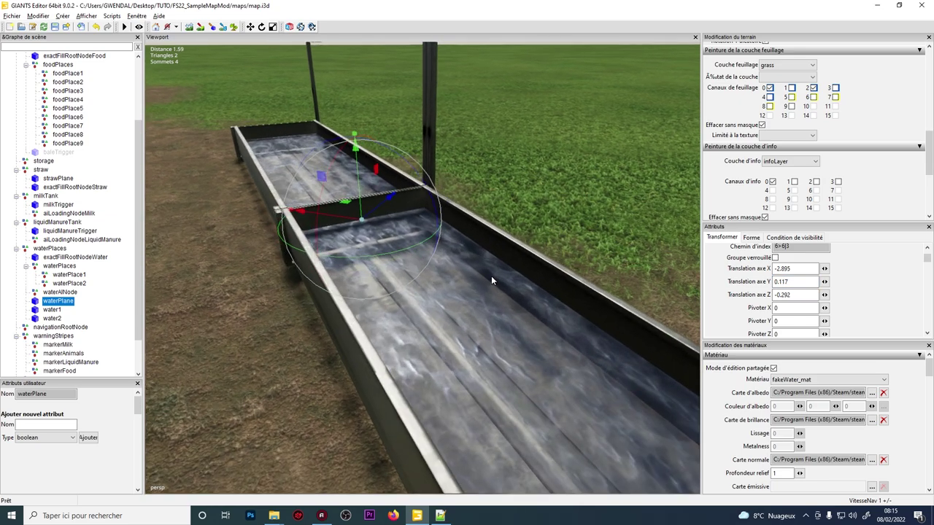
Step: Recheck the waterPlane entry in cowBarn.xml, then raise waterPlane to a Y translation of 0.2 in GIANTS Editor
click(440, 516)
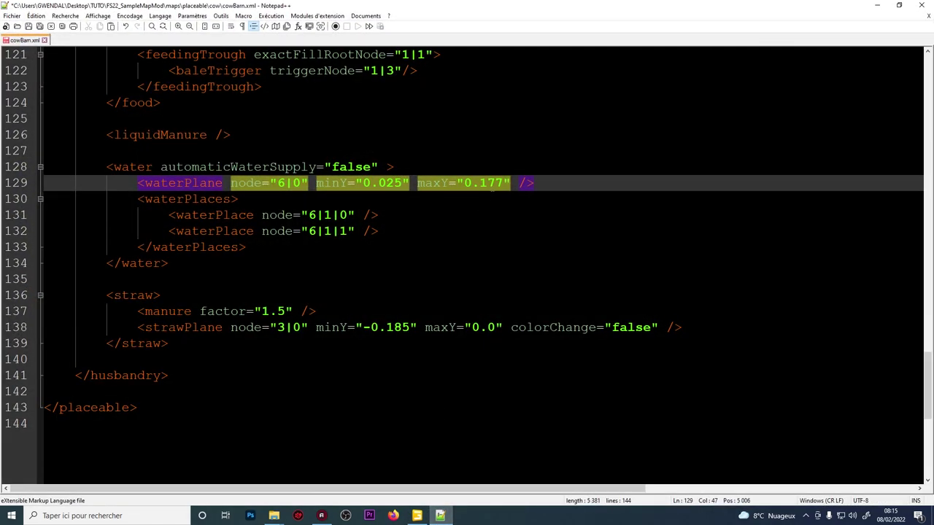
click(417, 516)
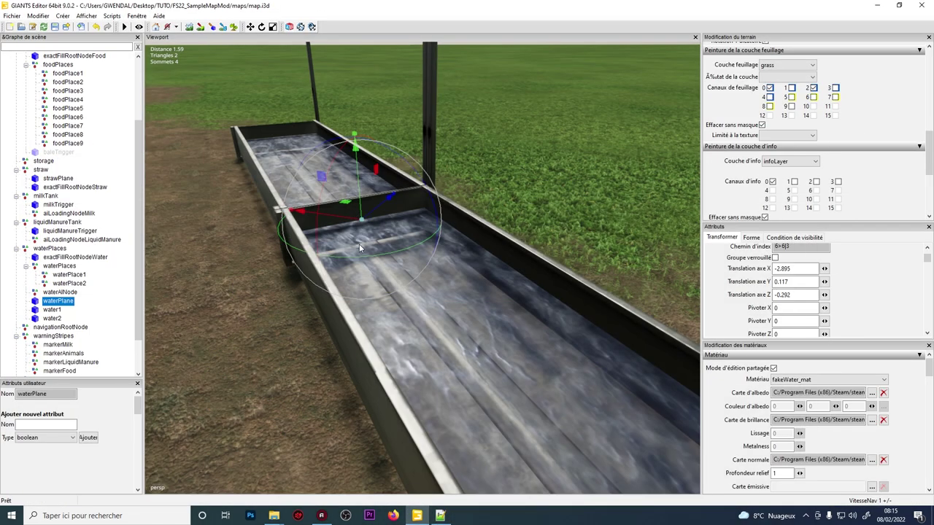
drag(359, 214, 354, 186)
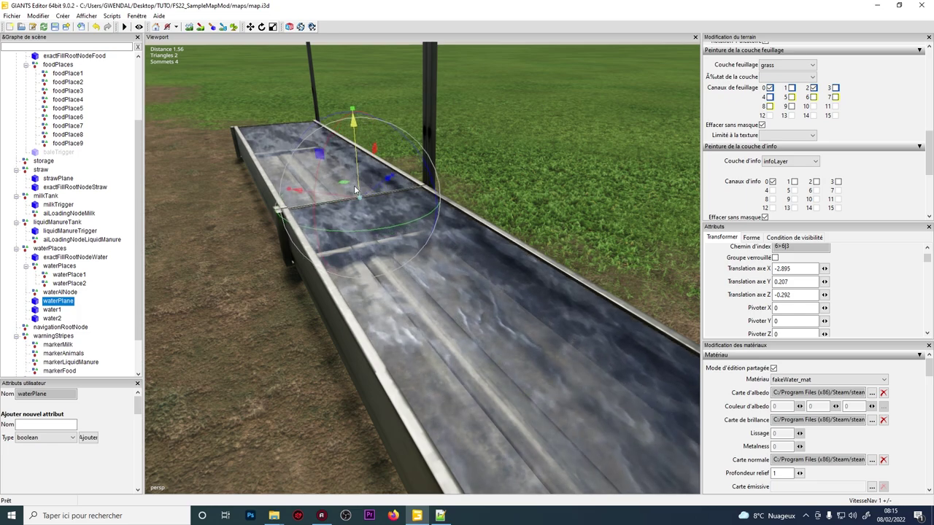
click(792, 282)
key(BackSpace)
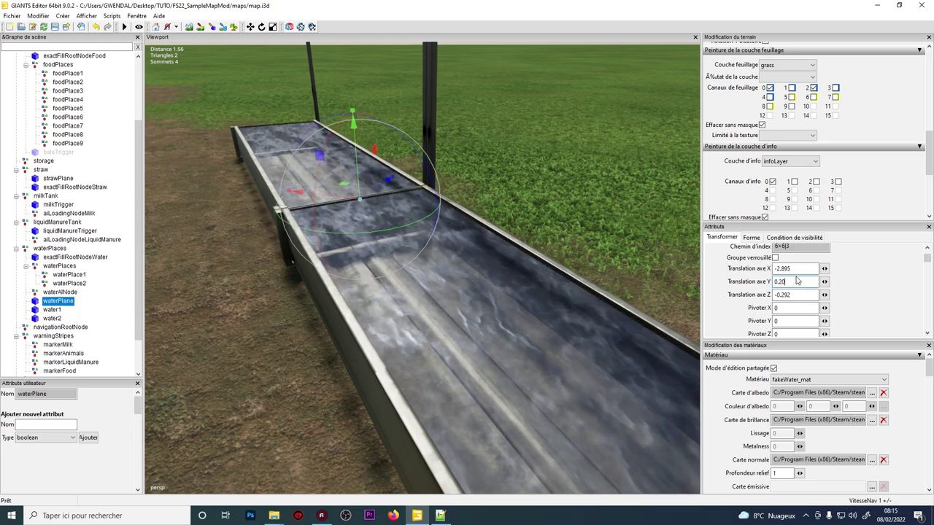
Step: Switch to cowBarn.xml in Notepad++ and set waterPlane's maxY to 0.2
click(881, 5)
click(440, 515)
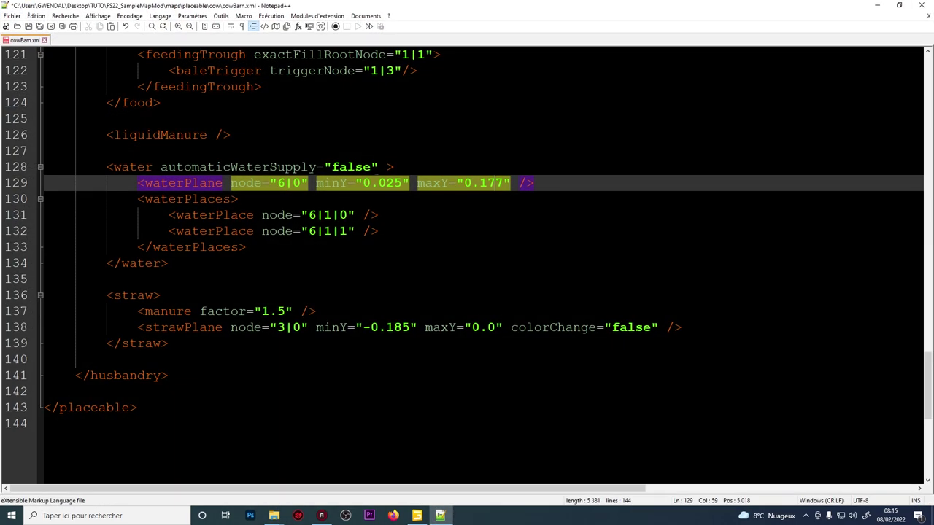
drag(480, 184, 509, 183)
text(2)
scroll(469, 222, down, 1)
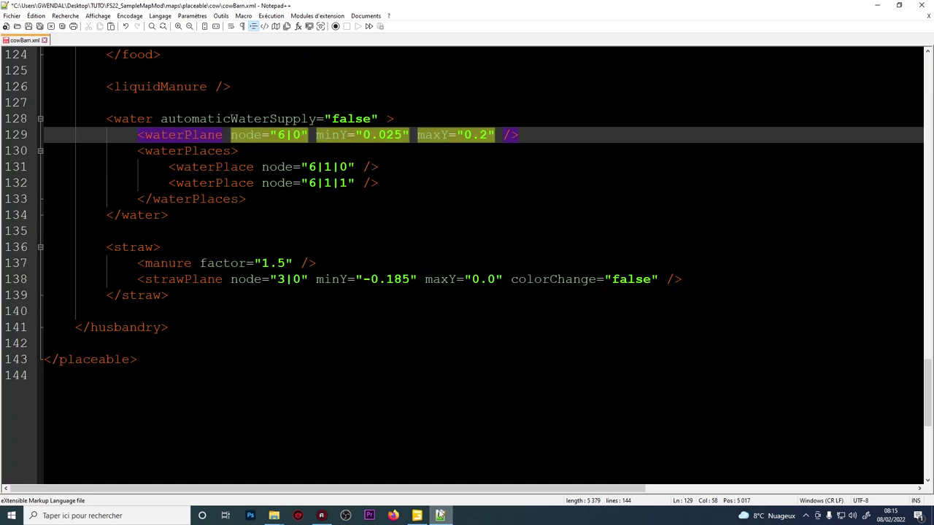
Step: Switch to GIANTS Editor and select strawPlane in the straw group of cowBarnMedium
click(423, 278)
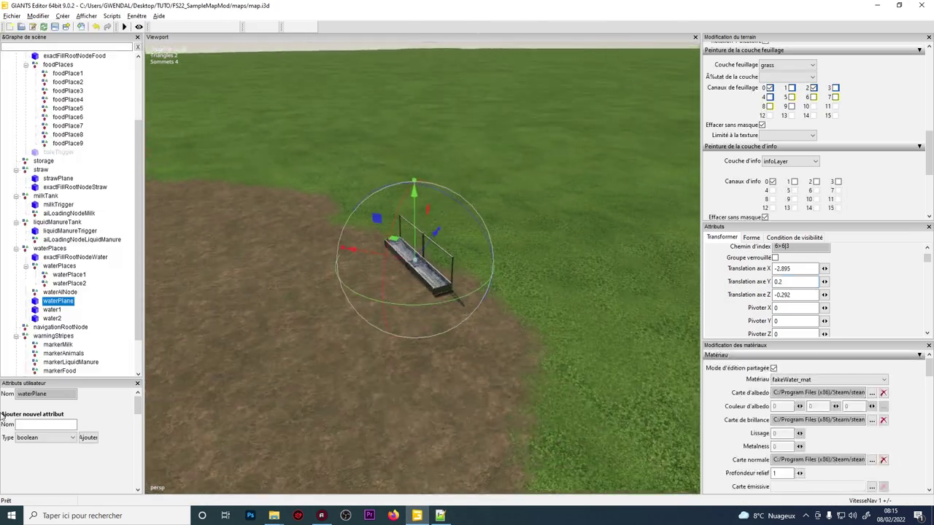
alt+drag(565, 292, 308, 283)
scroll(393, 240, up, 3)
alt+middle_drag(393, 241, 696, 184)
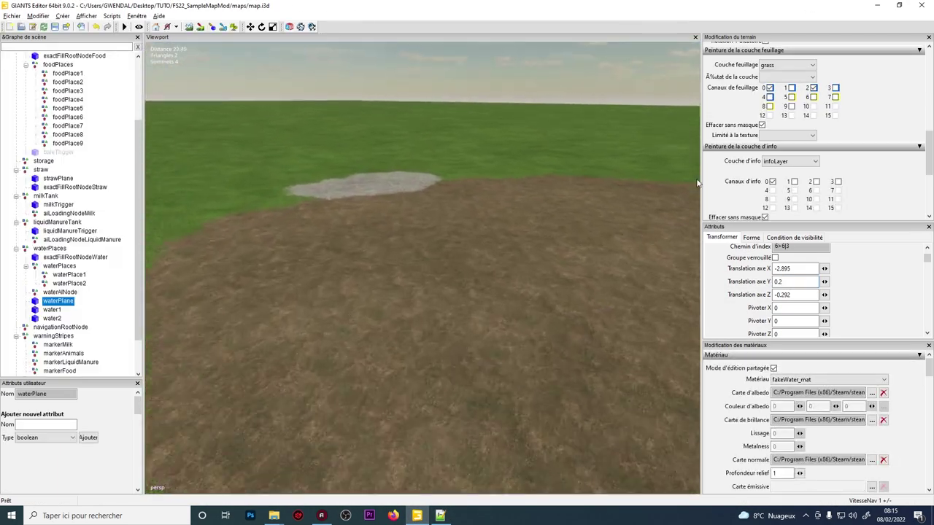
scroll(113, 297, down, 2)
scroll(114, 297, up, 3)
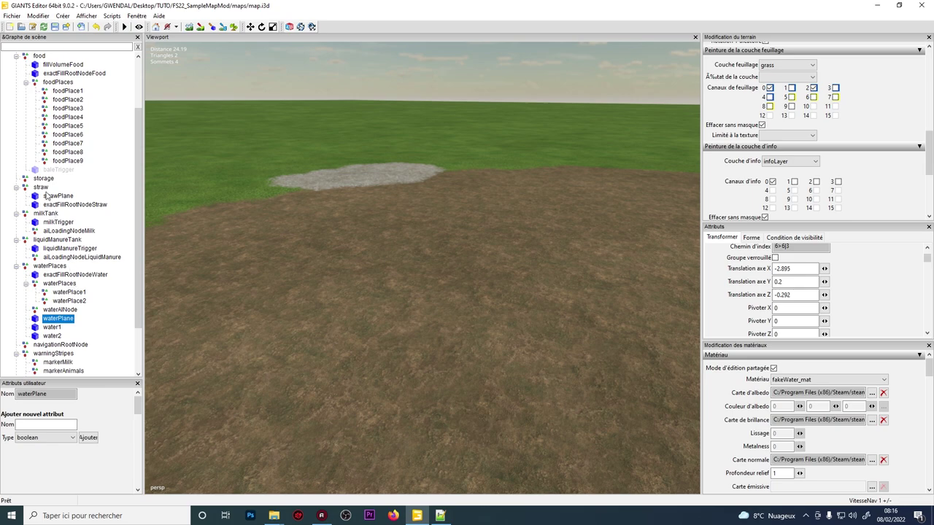
click(42, 187)
scroll(465, 224, down, 4)
alt+drag(465, 224, 162, 219)
click(58, 196)
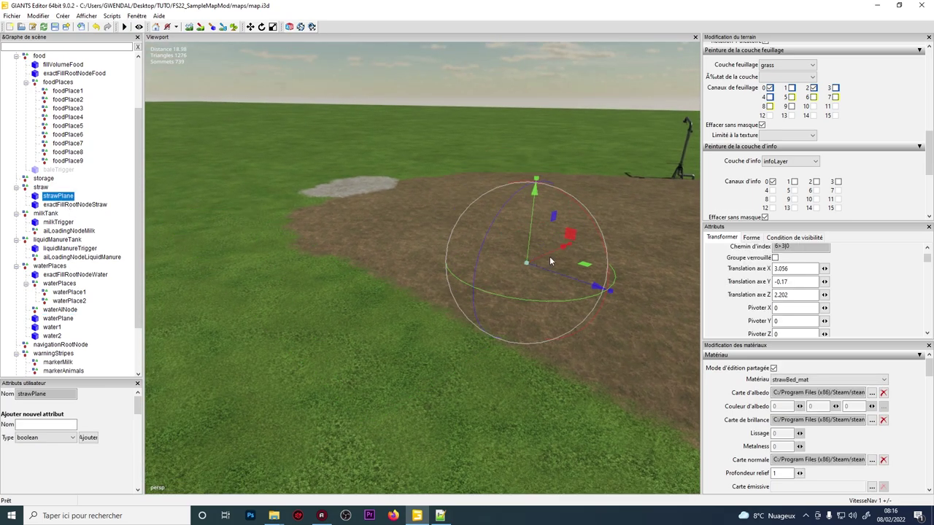
Step: Raise strawPlane to a Y translation of -0.086, keeping it hidden just beneath the ground
drag(535, 189, 536, 166)
key(ctrl+z)
scroll(527, 224, up, 3)
alt+middle_drag(555, 183, 412, 252)
scroll(496, 307, up, 3)
alt+middle_drag(527, 329, 470, 189)
drag(447, 206, 446, 202)
drag(442, 189, 29, 383)
scroll(696, 310, down, 1)
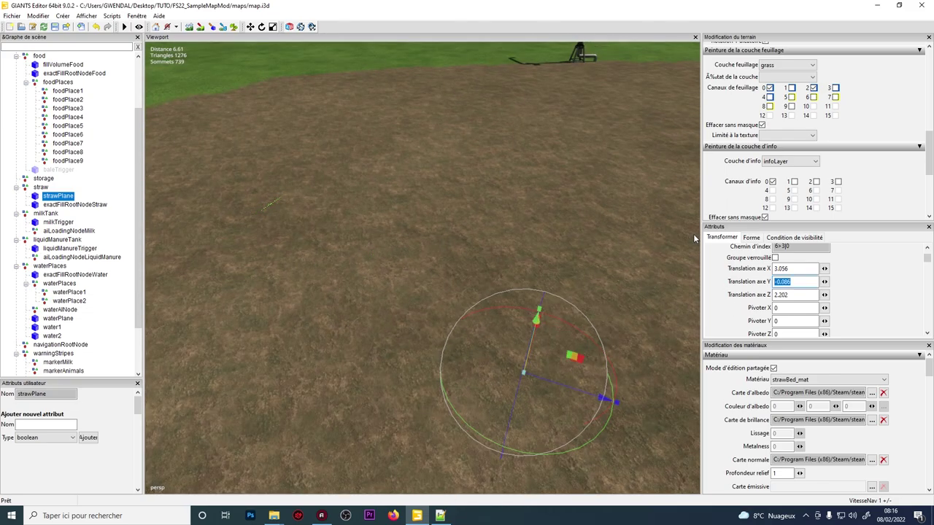
Step: Return to cowBarn.xml in Notepad++ and set strawPlane's minY to -0.086
click(918, 5)
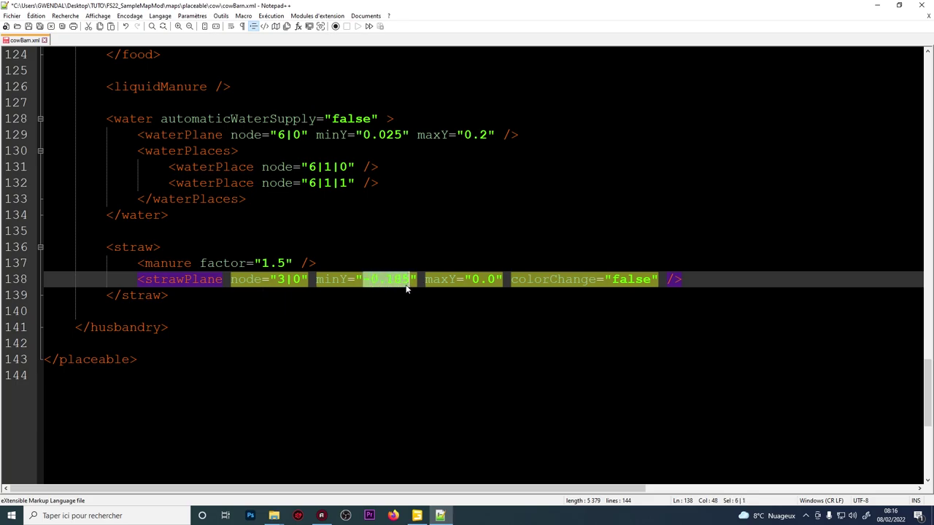
text(-0.086)
key(ctrl+s)
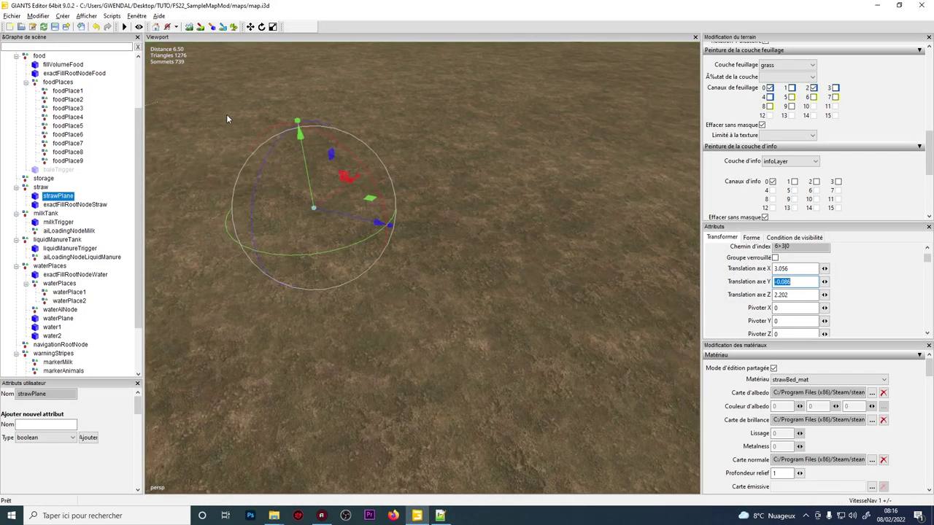
Step: Switch to GIANTS Editor, raise strawPlane above the ground, and fine-tune its Y translation to 0.035
alt+drag(227, 115, 298, 218)
scroll(438, 229, down, 3)
drag(482, 227, 468, 216)
scroll(467, 255, up, 2)
scroll(564, 195, up, 5)
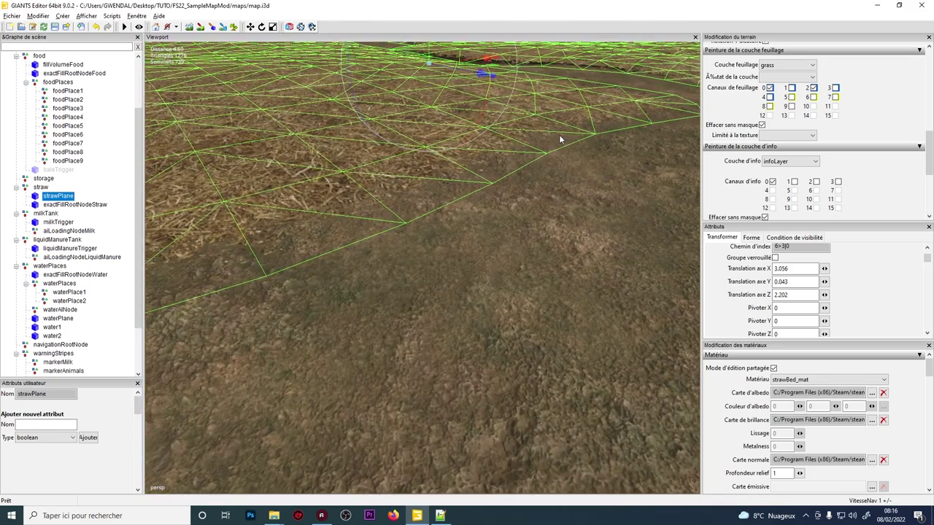
click(796, 282)
key(BackSpace)
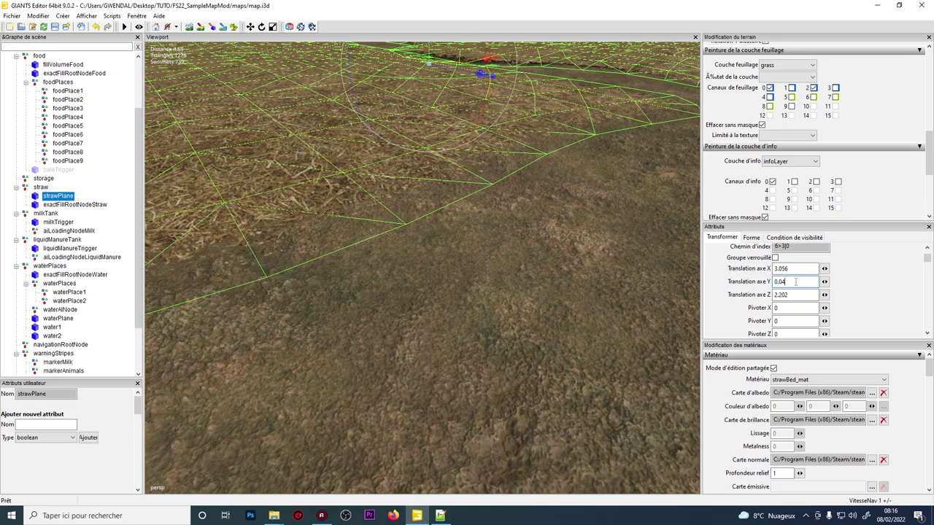
key(BackSpace)
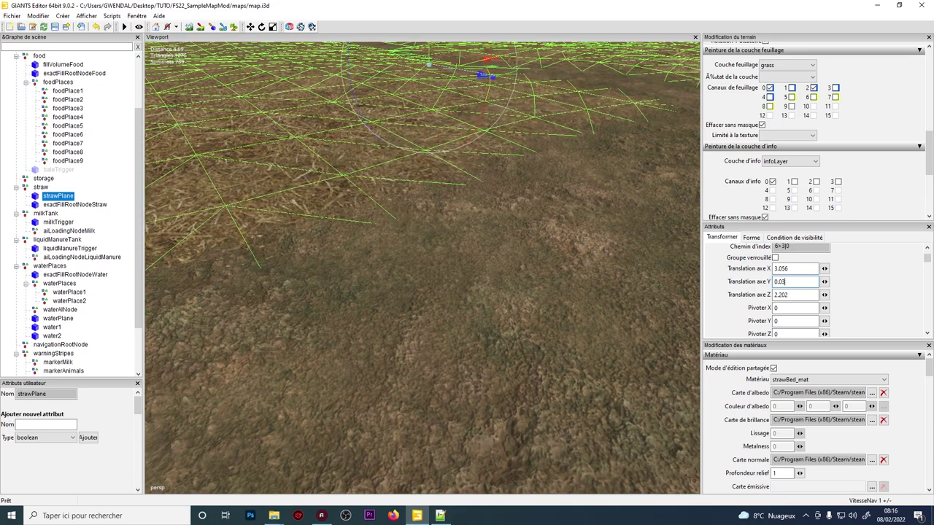
text(3)
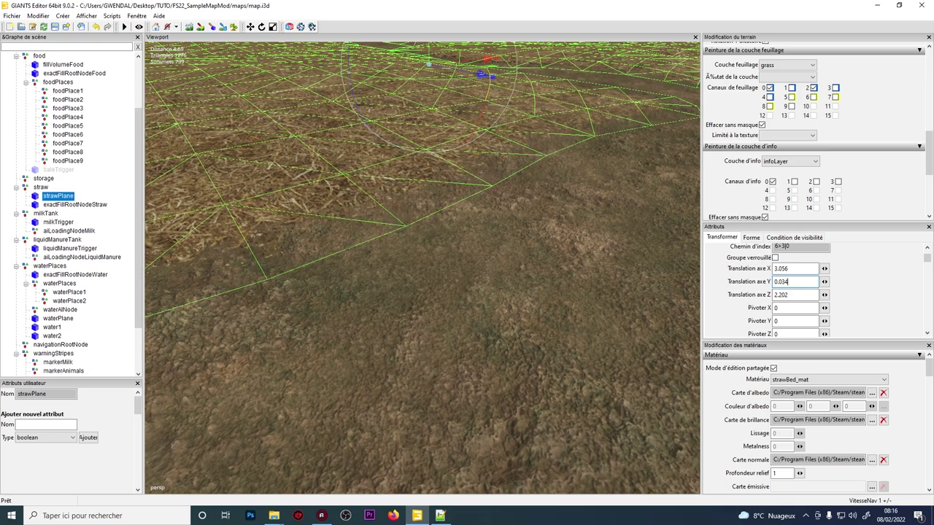
text(2)
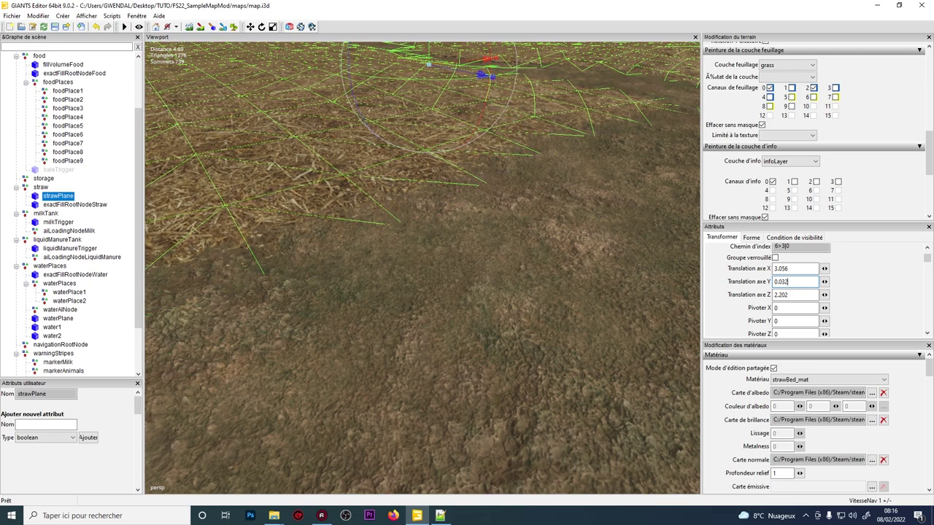
key(BackSpace)
text(5)
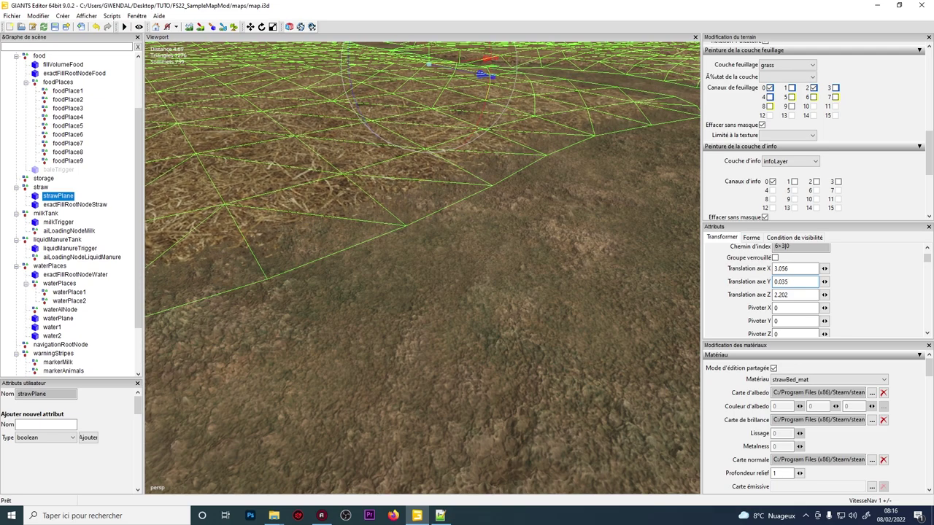
Step: Return to cowBarn.xml in Notepad++, set strawPlane's maxY to 0.035 and save the file
scroll(570, 247, down, 3)
alt+drag(497, 252, 518, 202)
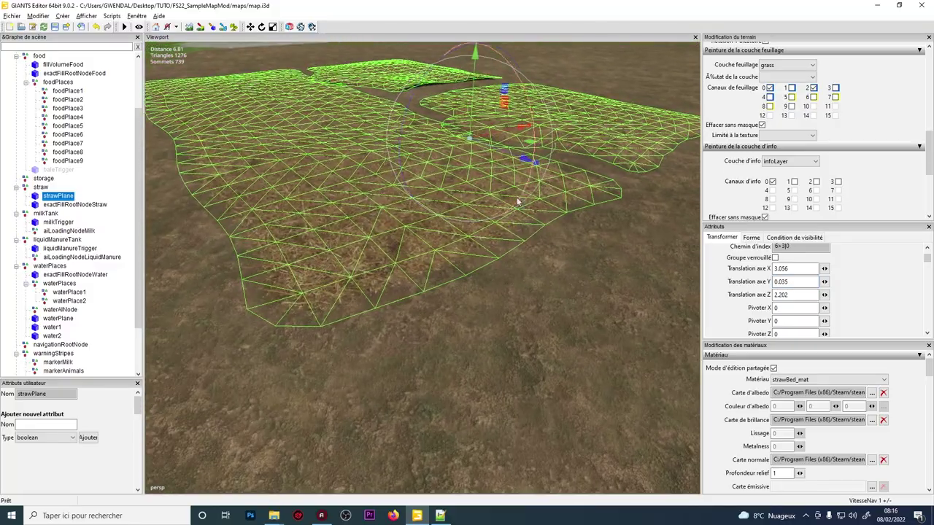
alt+right_drag(519, 202, 321, 241)
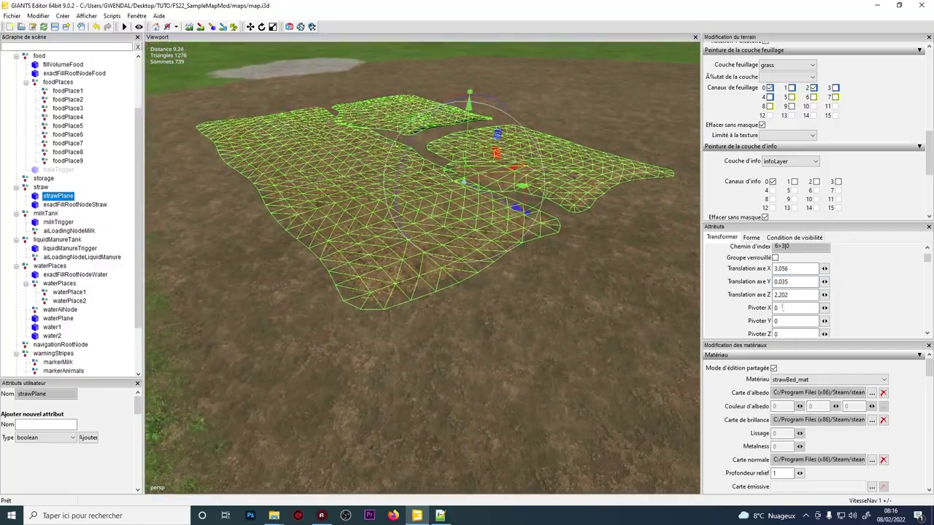
key(alt+Tab)
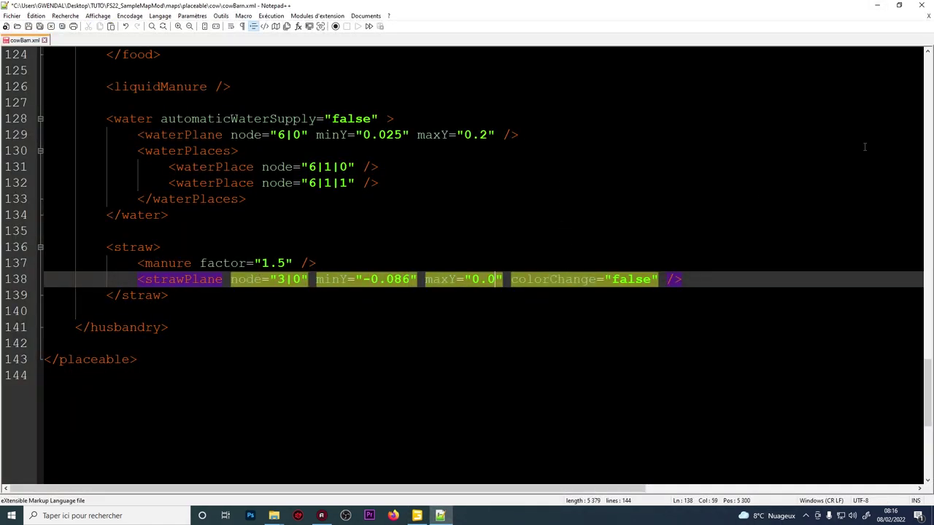
text(35)
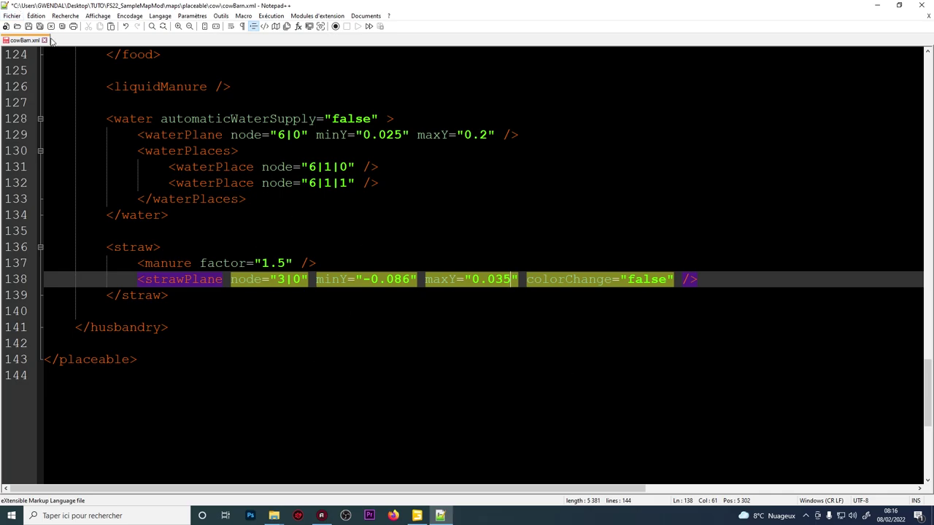
click(29, 27)
Step: Switch to GIANTS Editor and examine from several angles how strawPlane lies over the pasture's dirt ground
click(417, 516)
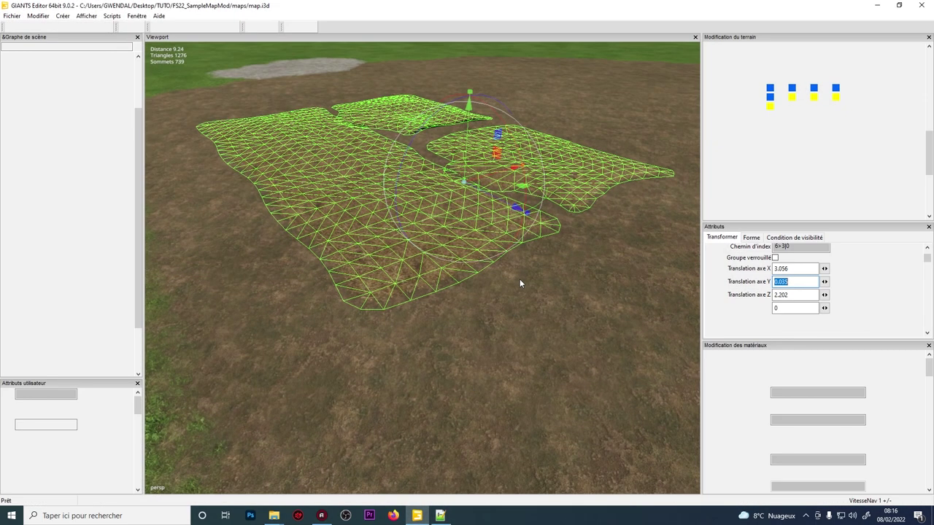
alt+right_drag(511, 320, 222, 278)
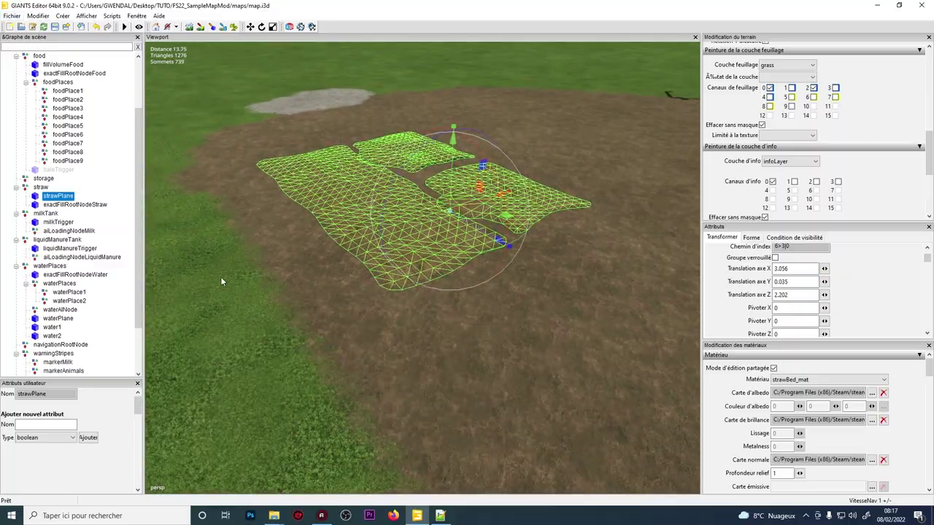
alt+drag(222, 278, 541, 280)
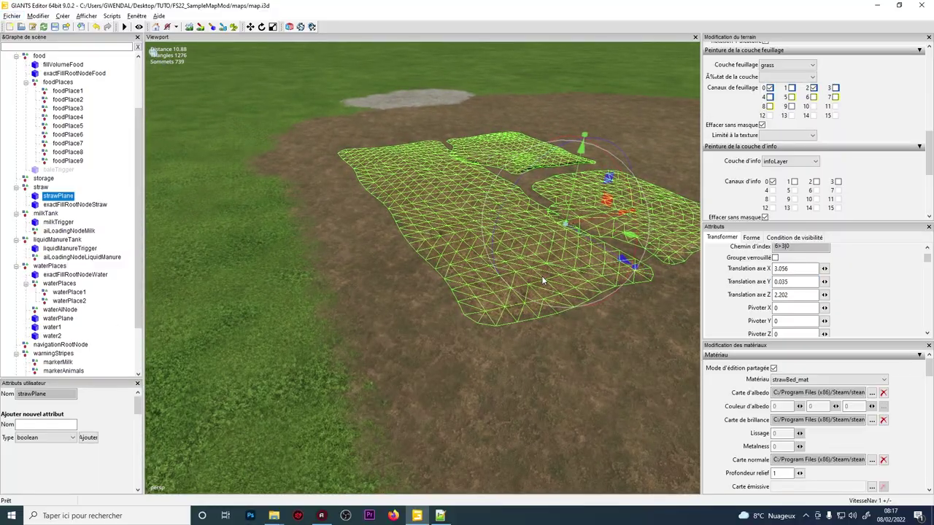
alt+right_drag(541, 280, 568, 115)
alt+drag(568, 116, 567, 77)
alt+right_drag(567, 78, 307, 255)
alt+right_drag(610, 259, 219, 405)
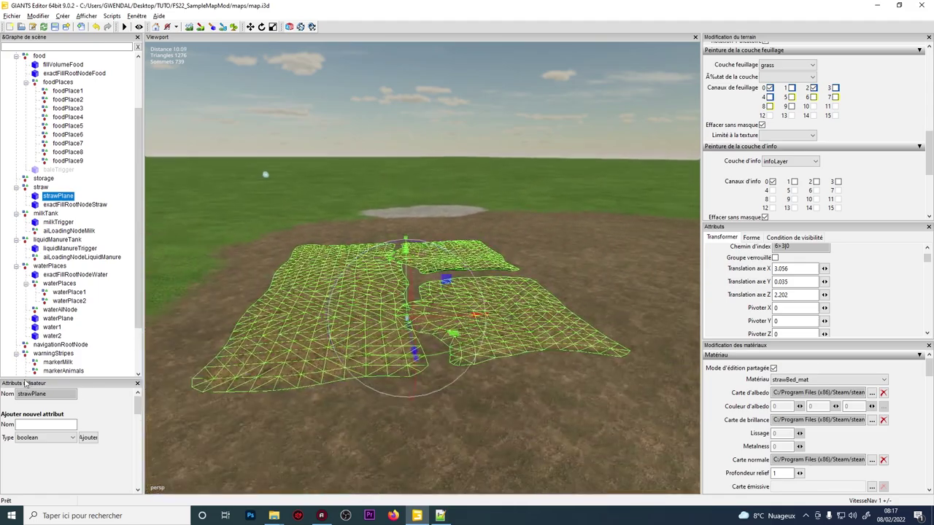
alt+middle_drag(394, 329, 531, 295)
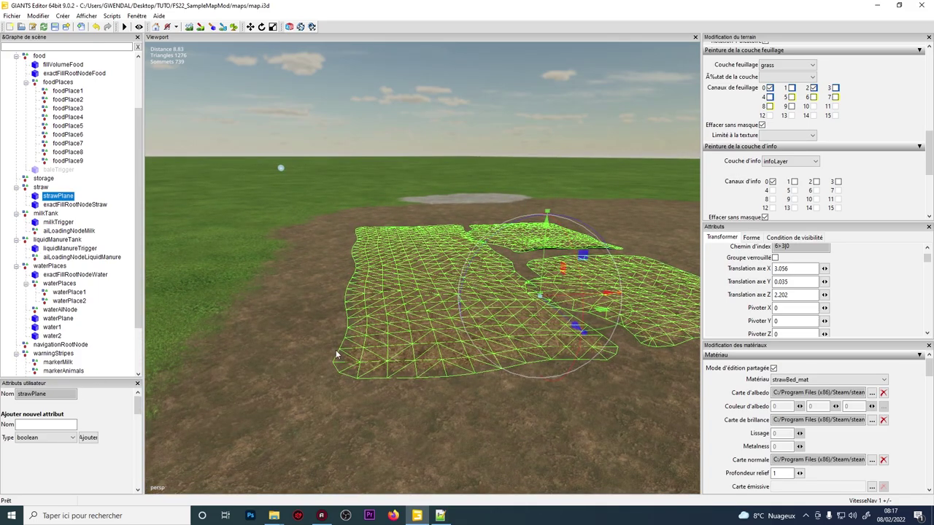
key(alt)
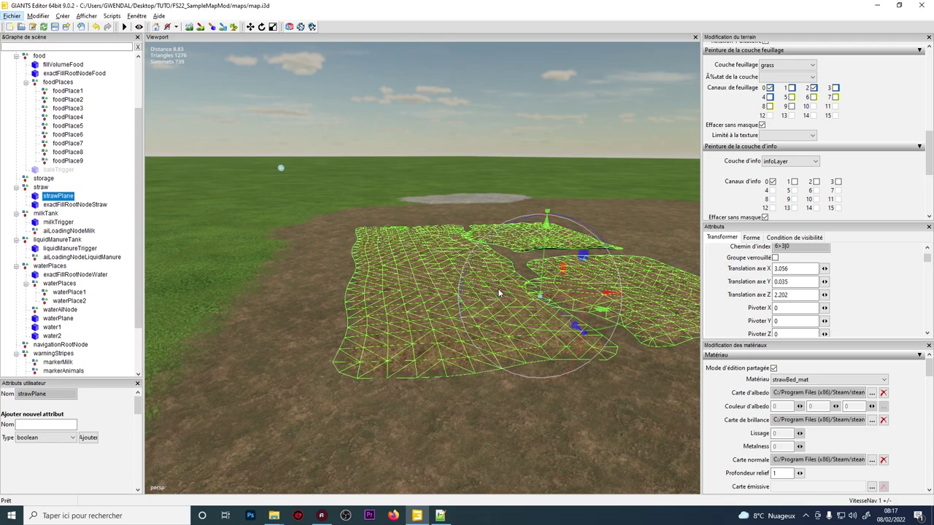
alt+middle_drag(547, 279, 546, 252)
alt+drag(546, 252, 473, 212)
scroll(473, 208, down, 3)
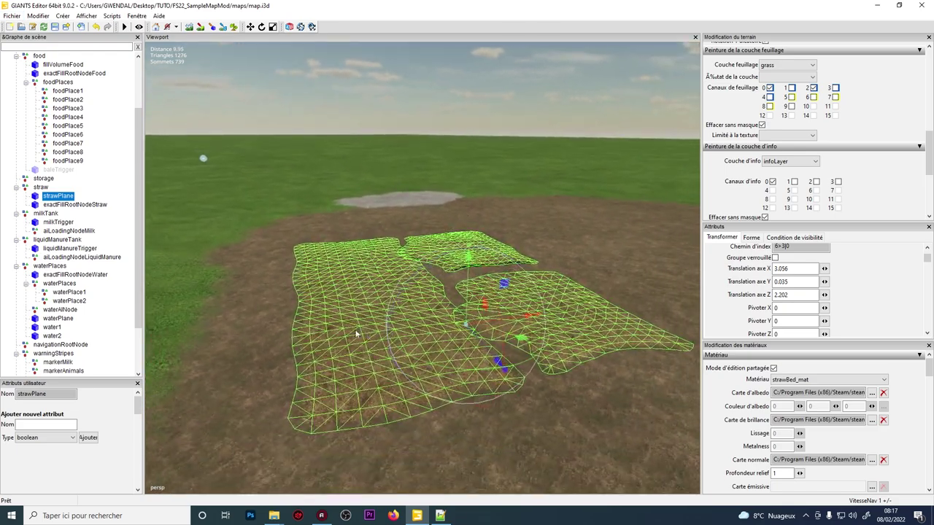